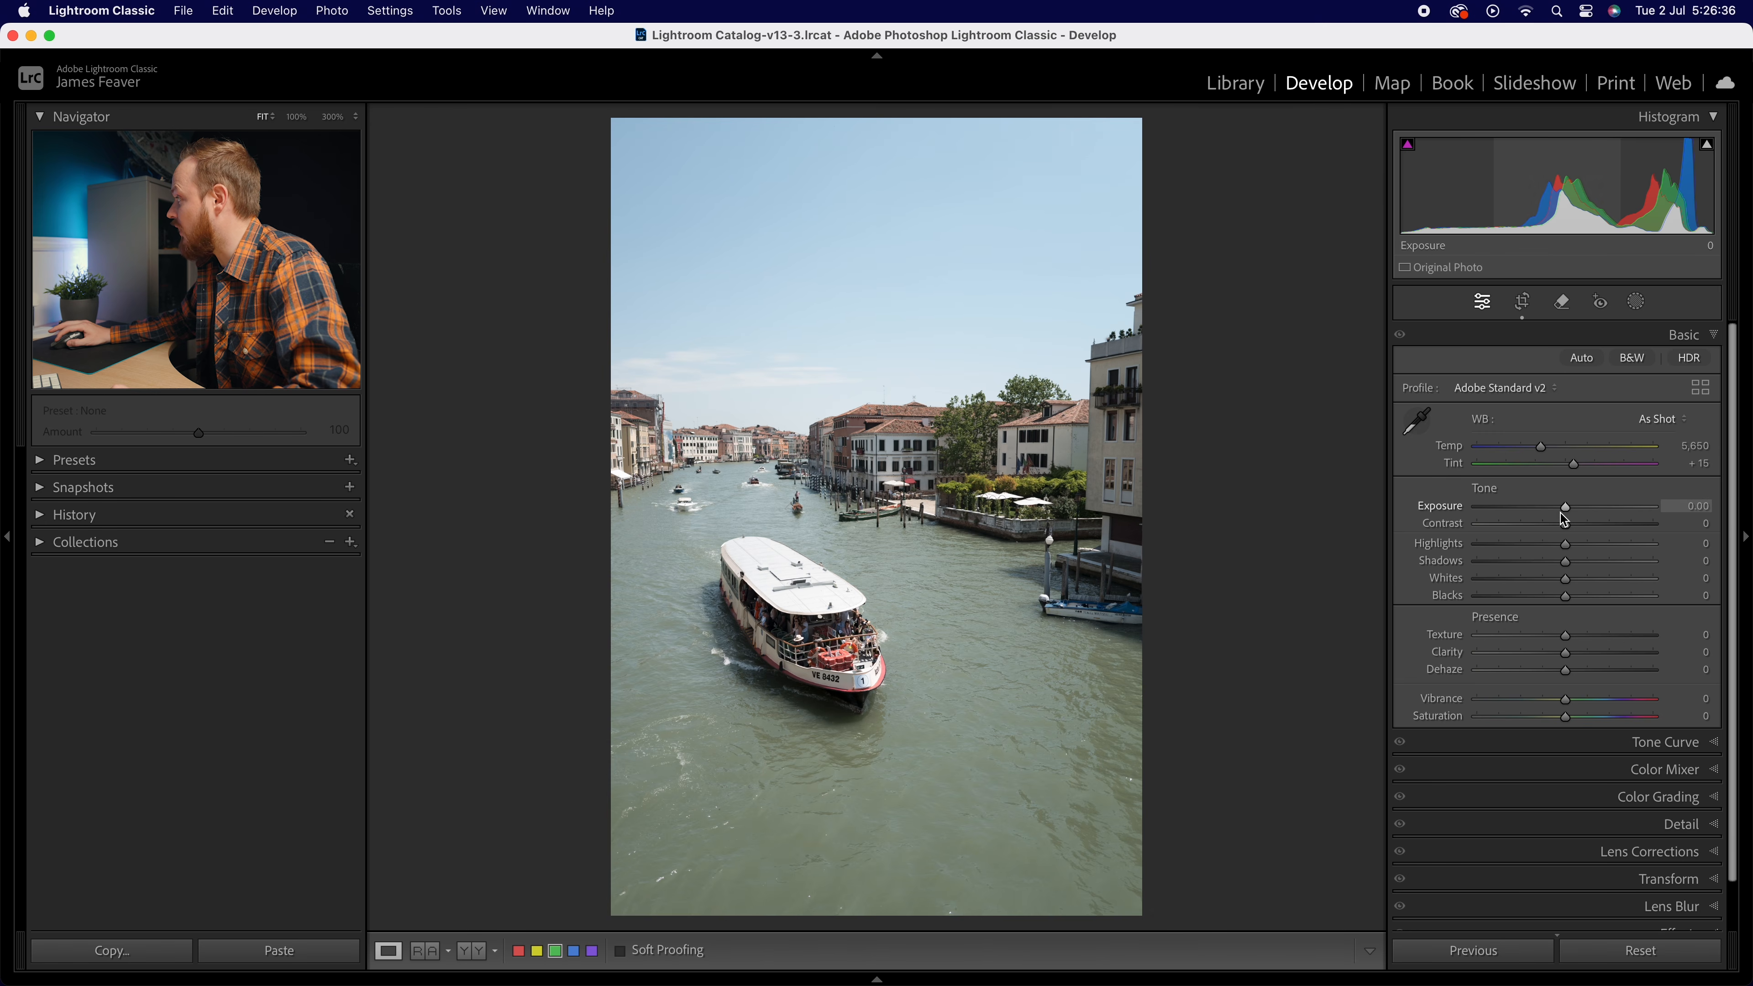
# Set the photo's exposure to -0.50 and its contrast to -10
pyautogui.moveTo(1567, 514); pyautogui.dragTo(1558, 511)
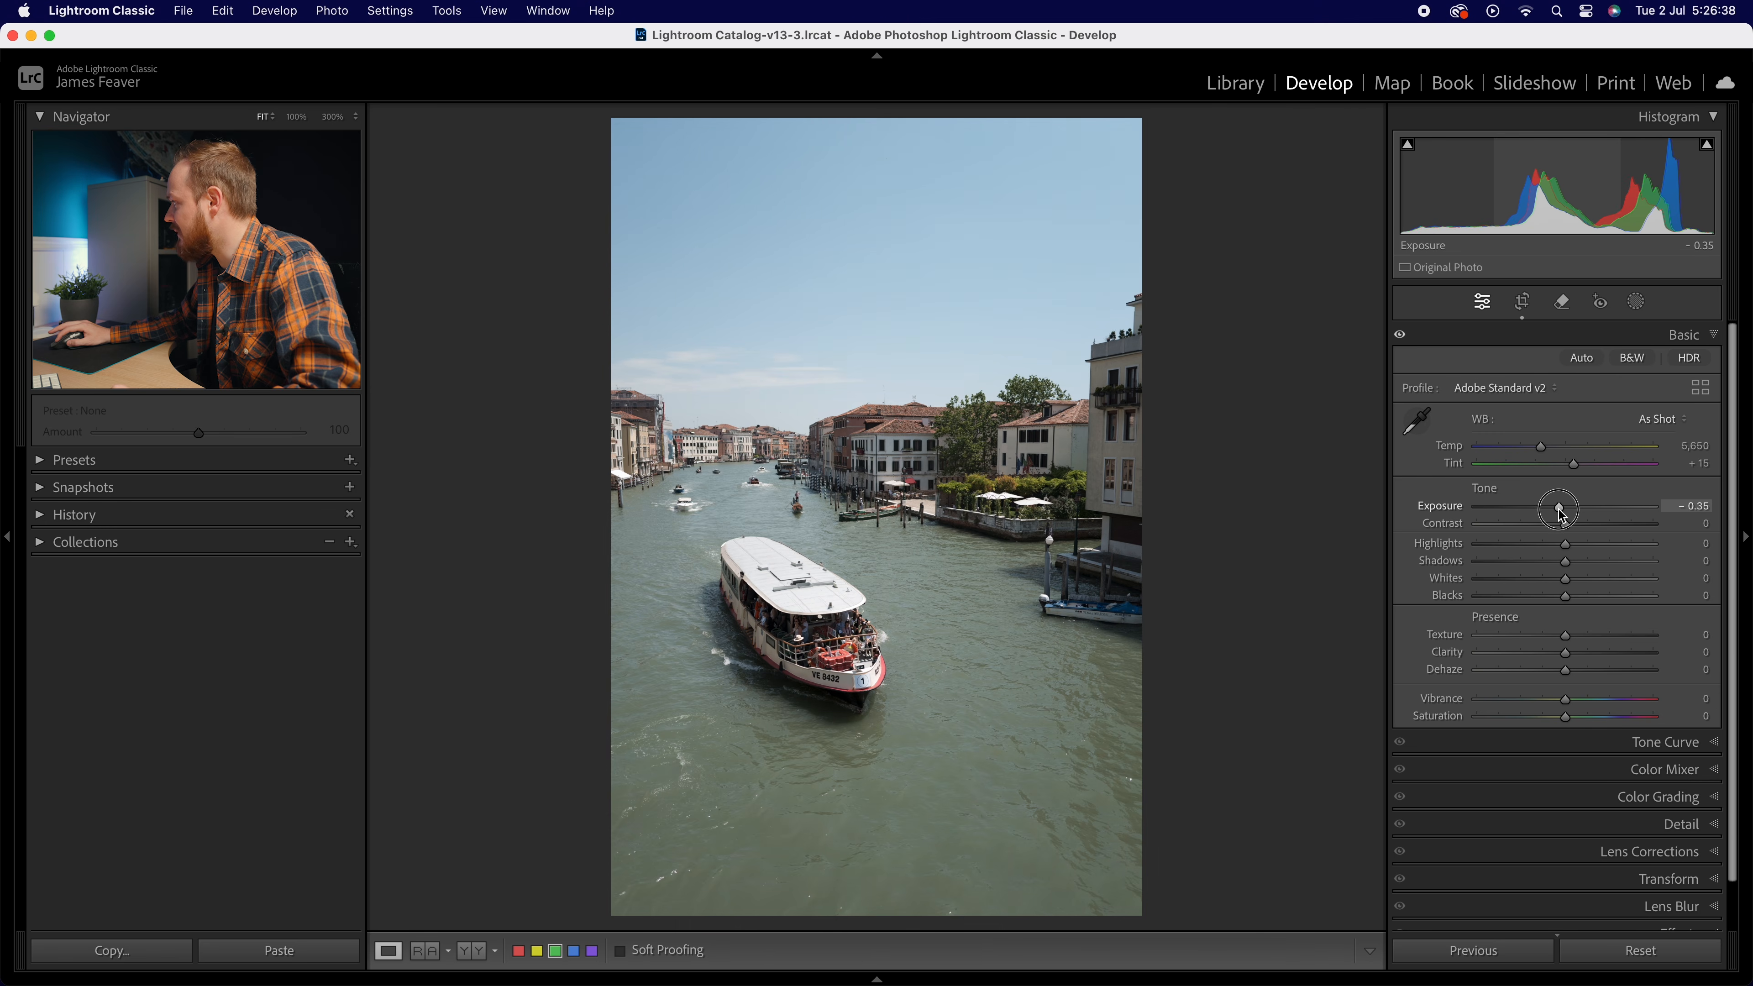
pyautogui.click(1690, 506)
pyautogui.write('-0.5')
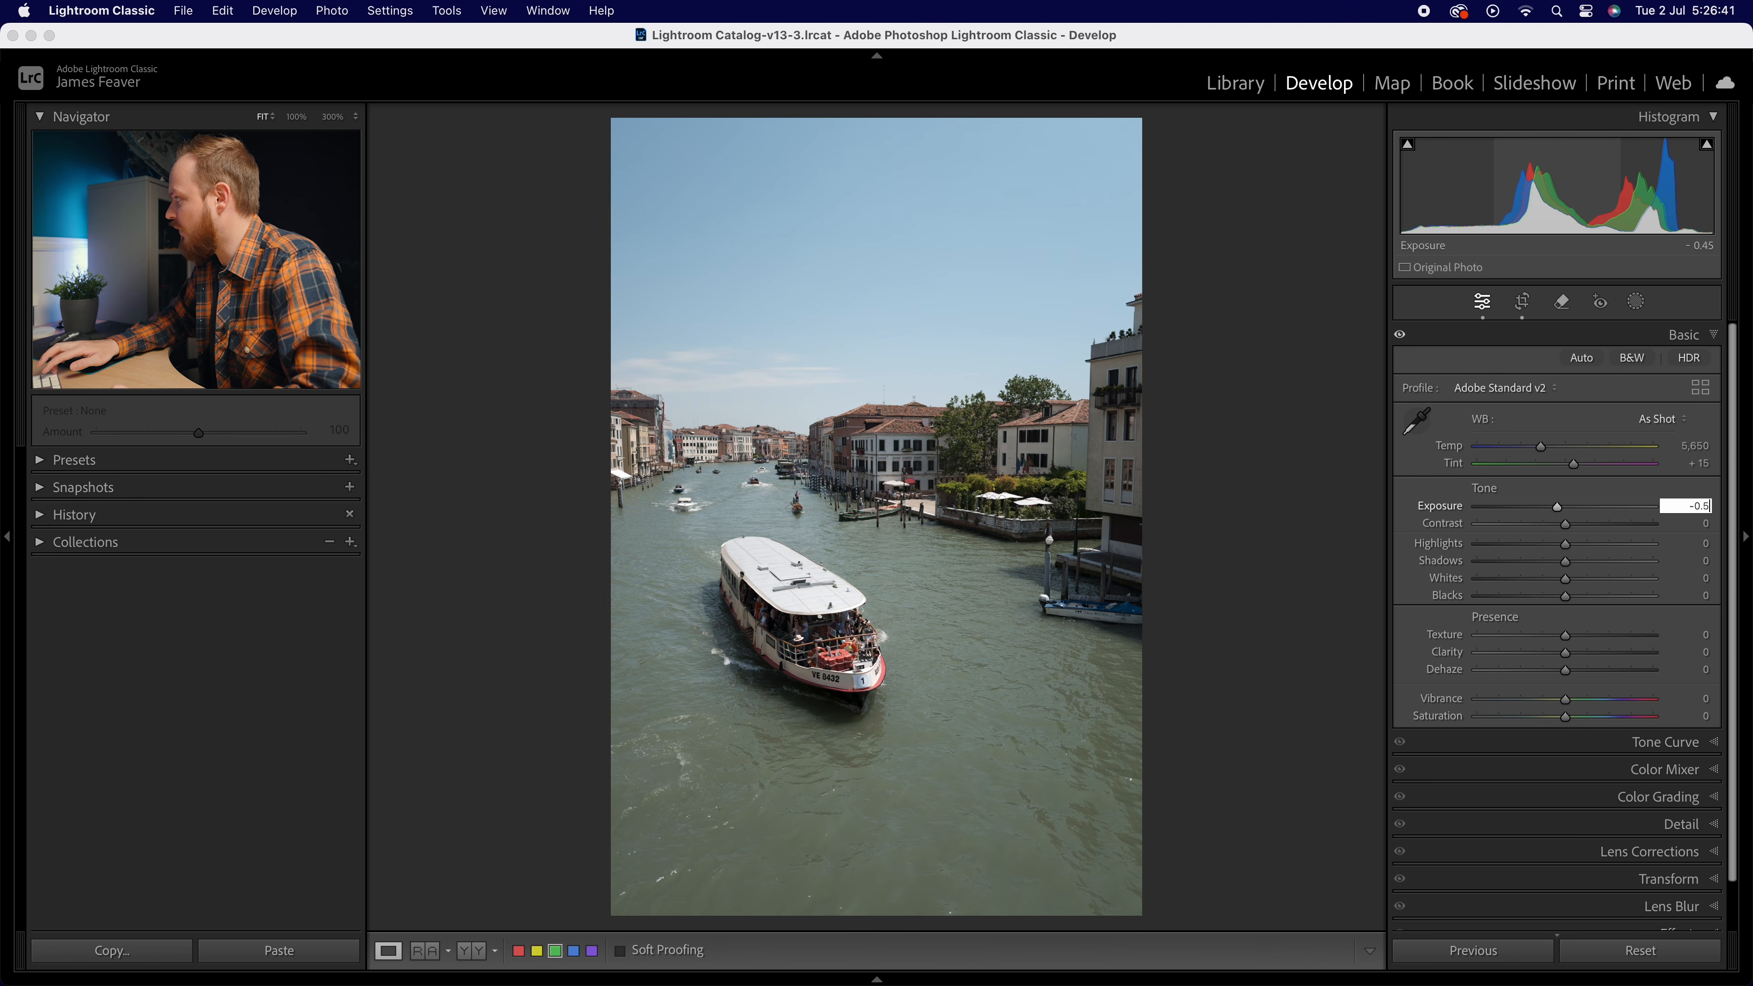
pyautogui.press('Return')
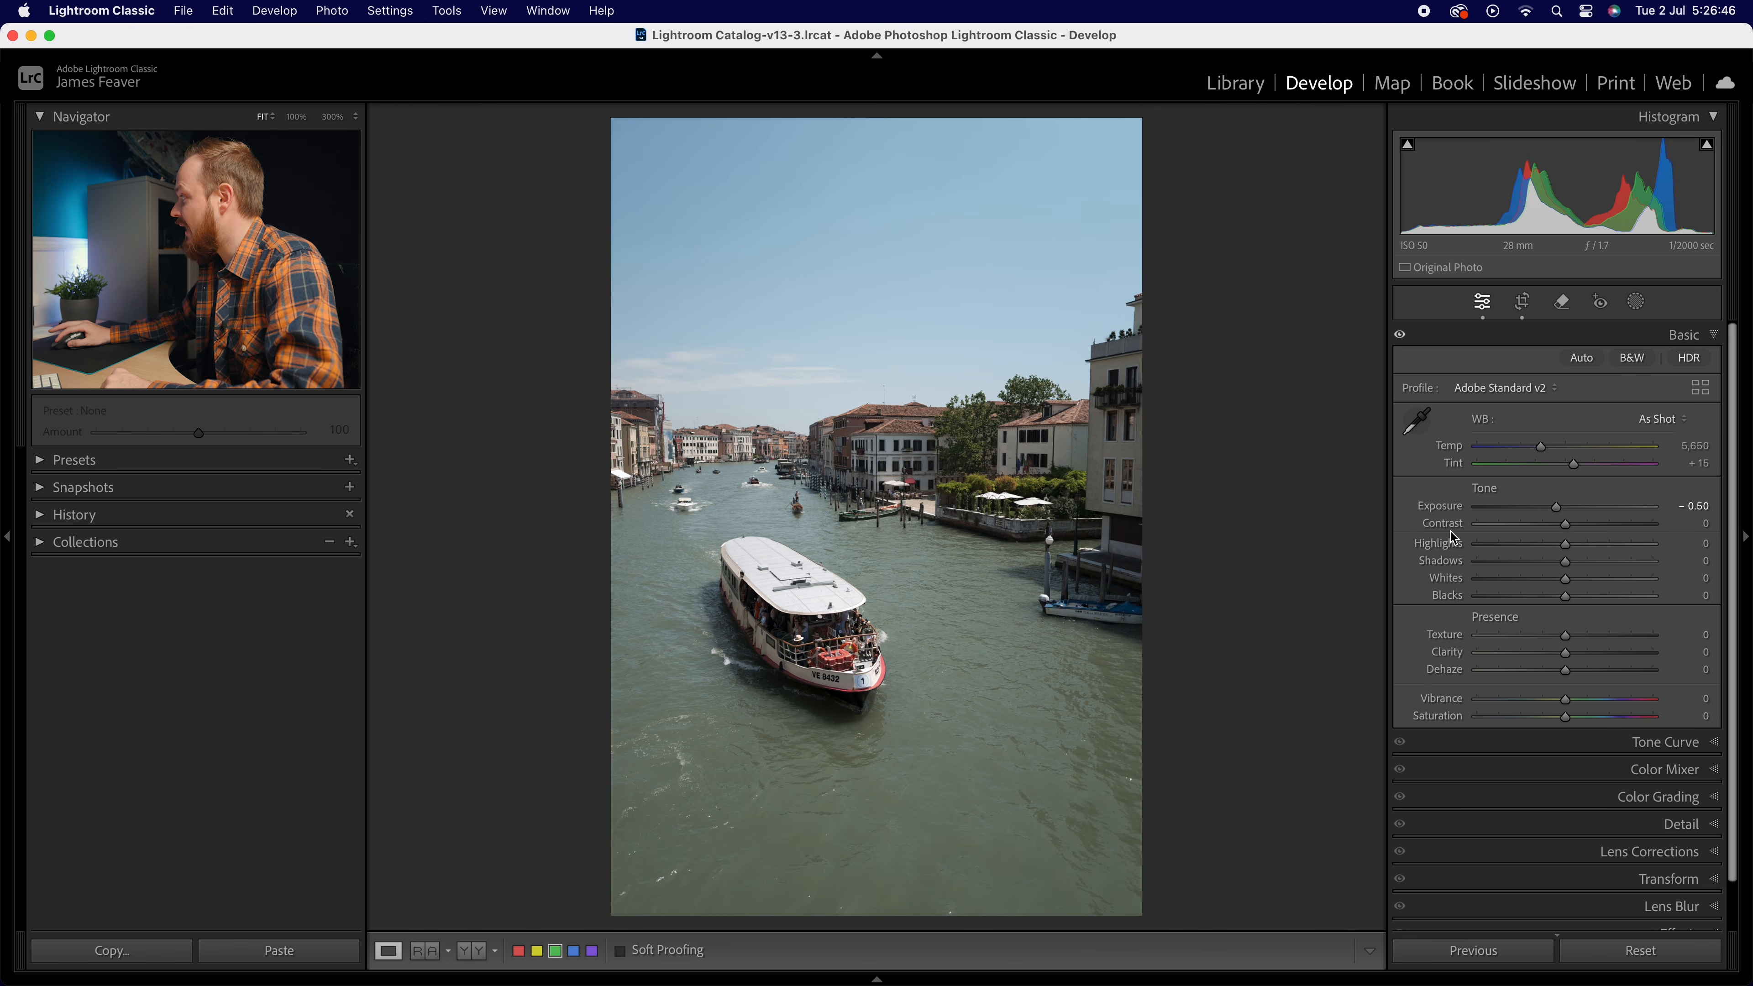
pyautogui.click(1700, 523)
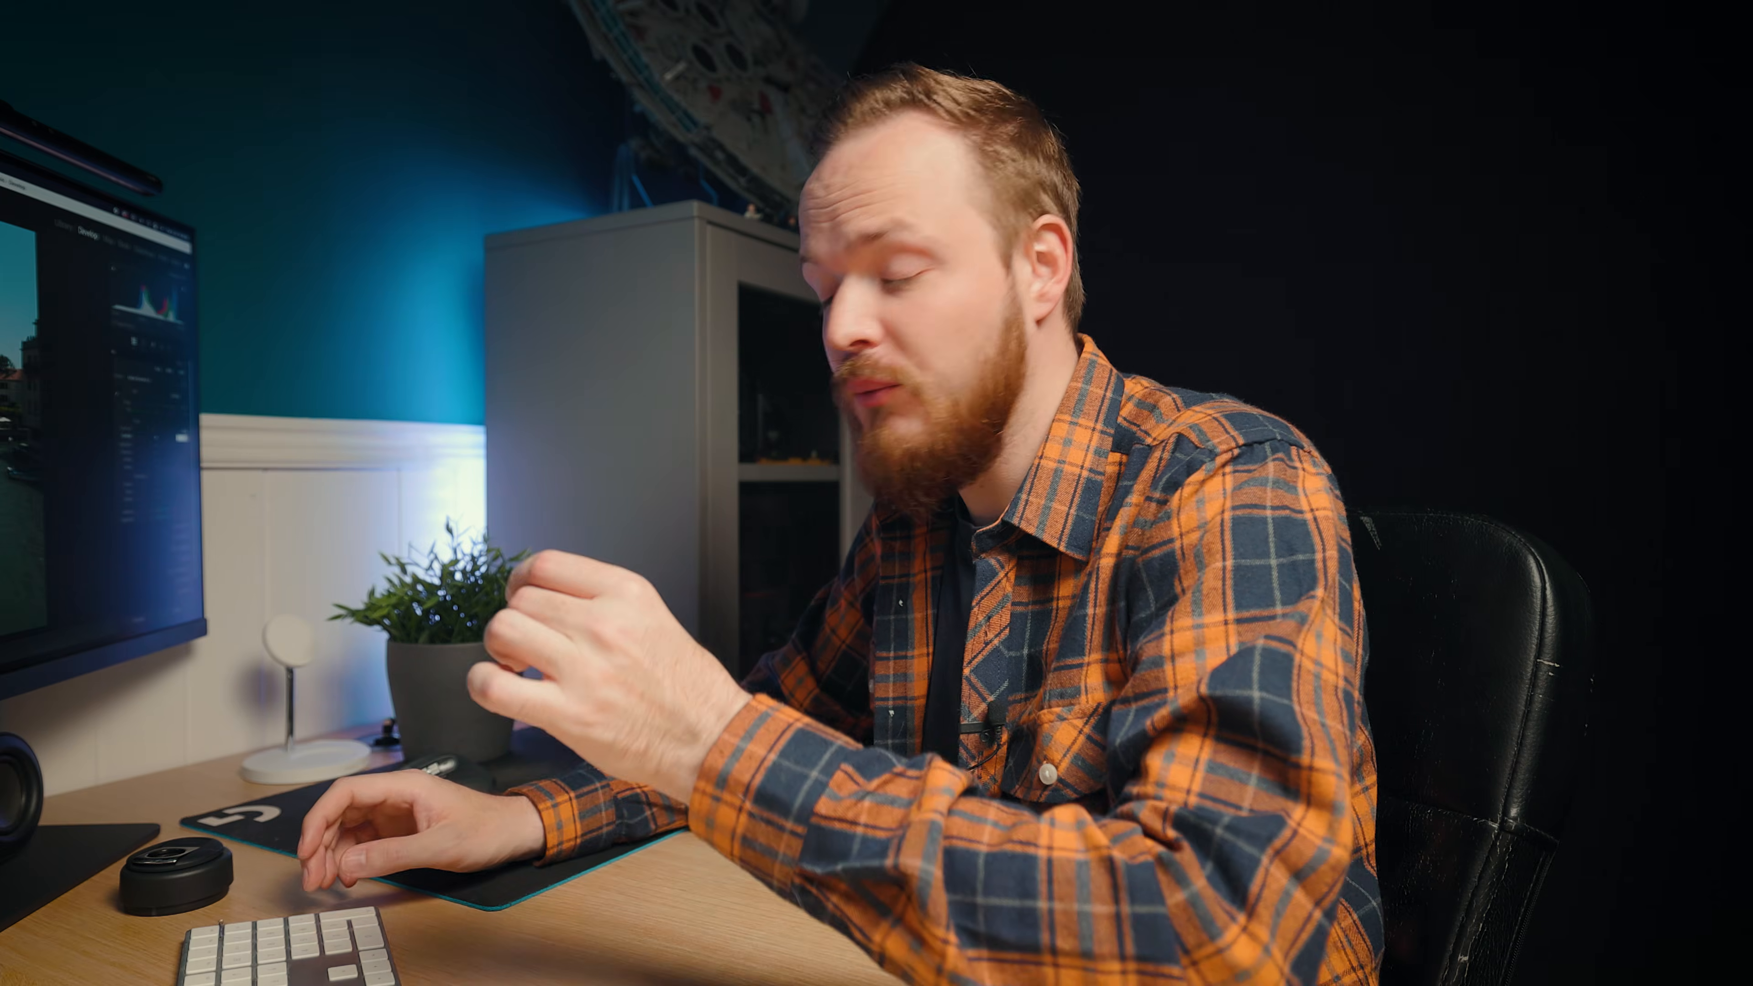
pyautogui.write('-')
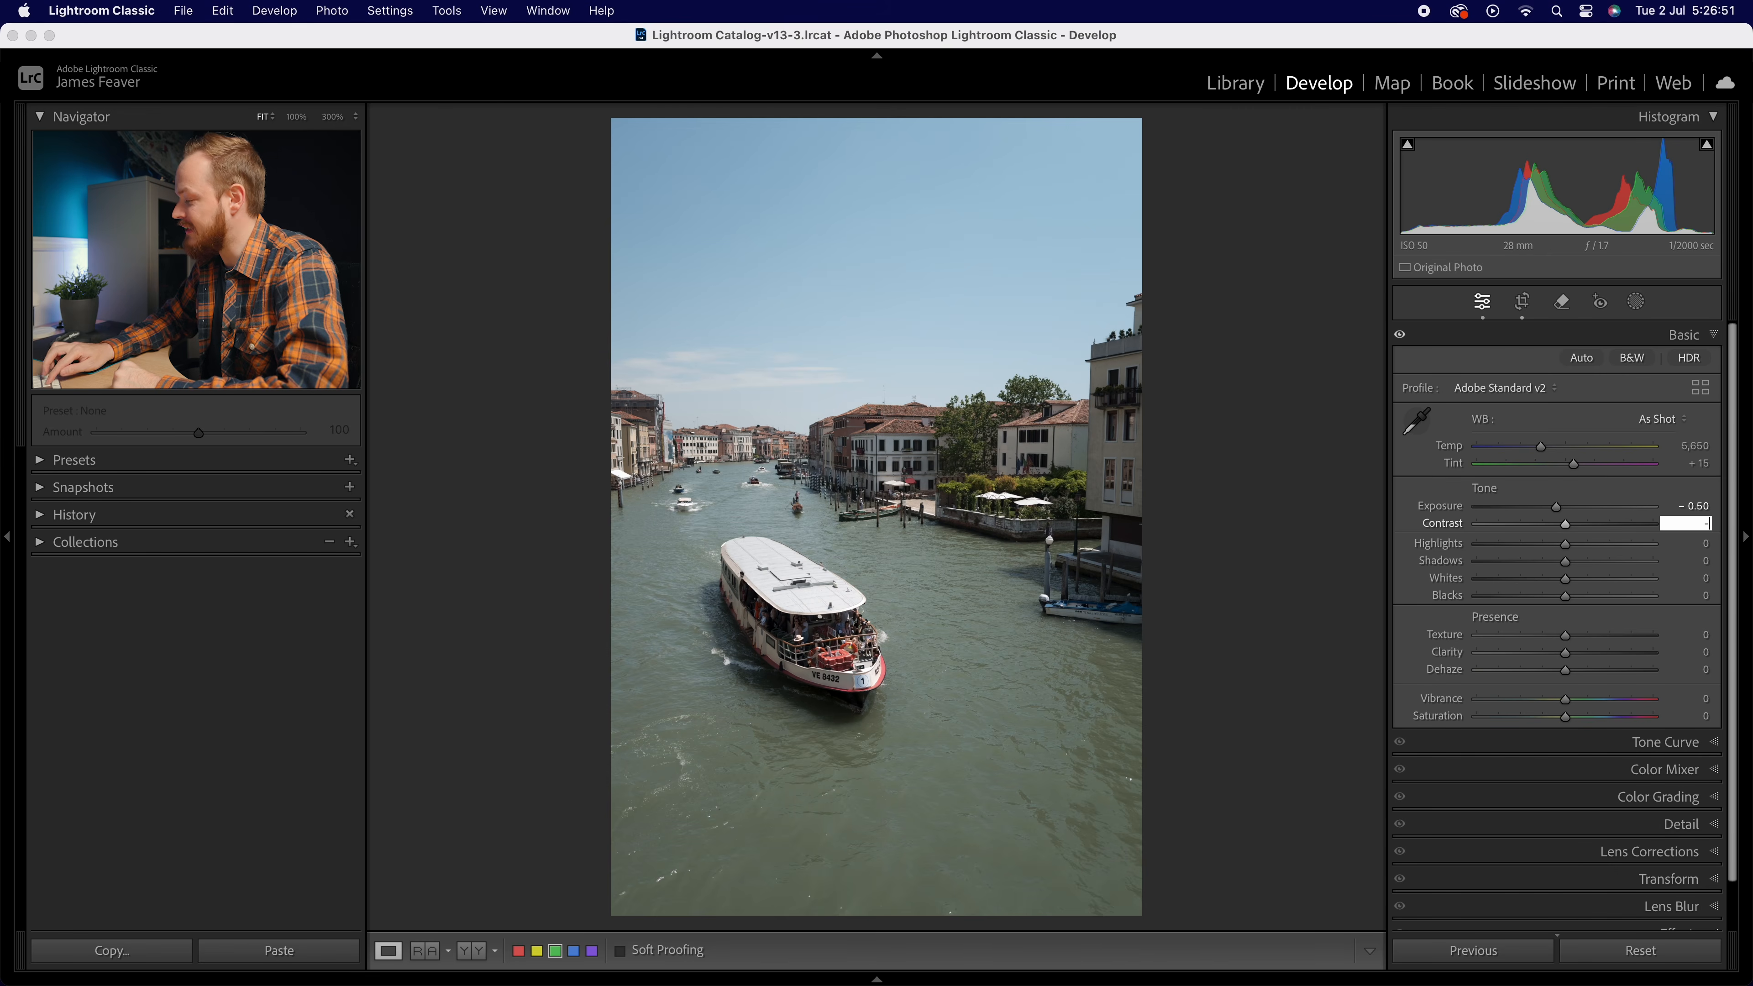
pyautogui.write('10')
pyautogui.press('Return')
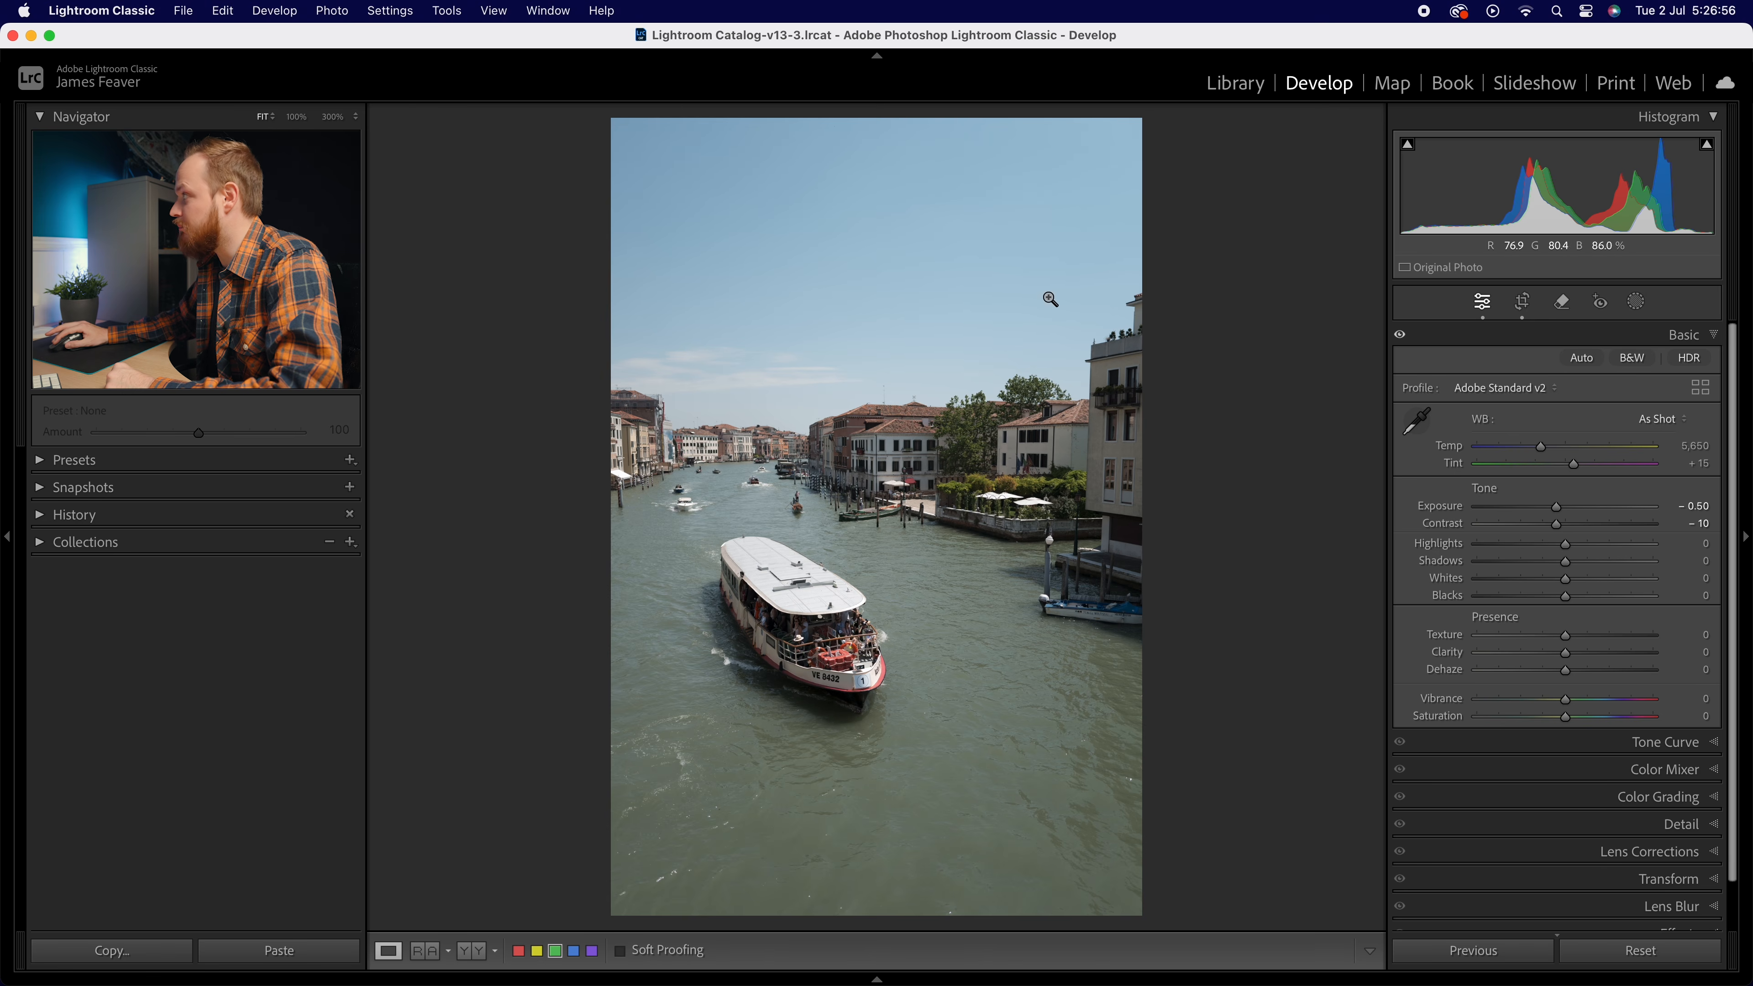
# Lower the highlights of the canal photo to -60
pyautogui.moveTo(1567, 551); pyautogui.dragTo(1539, 550)
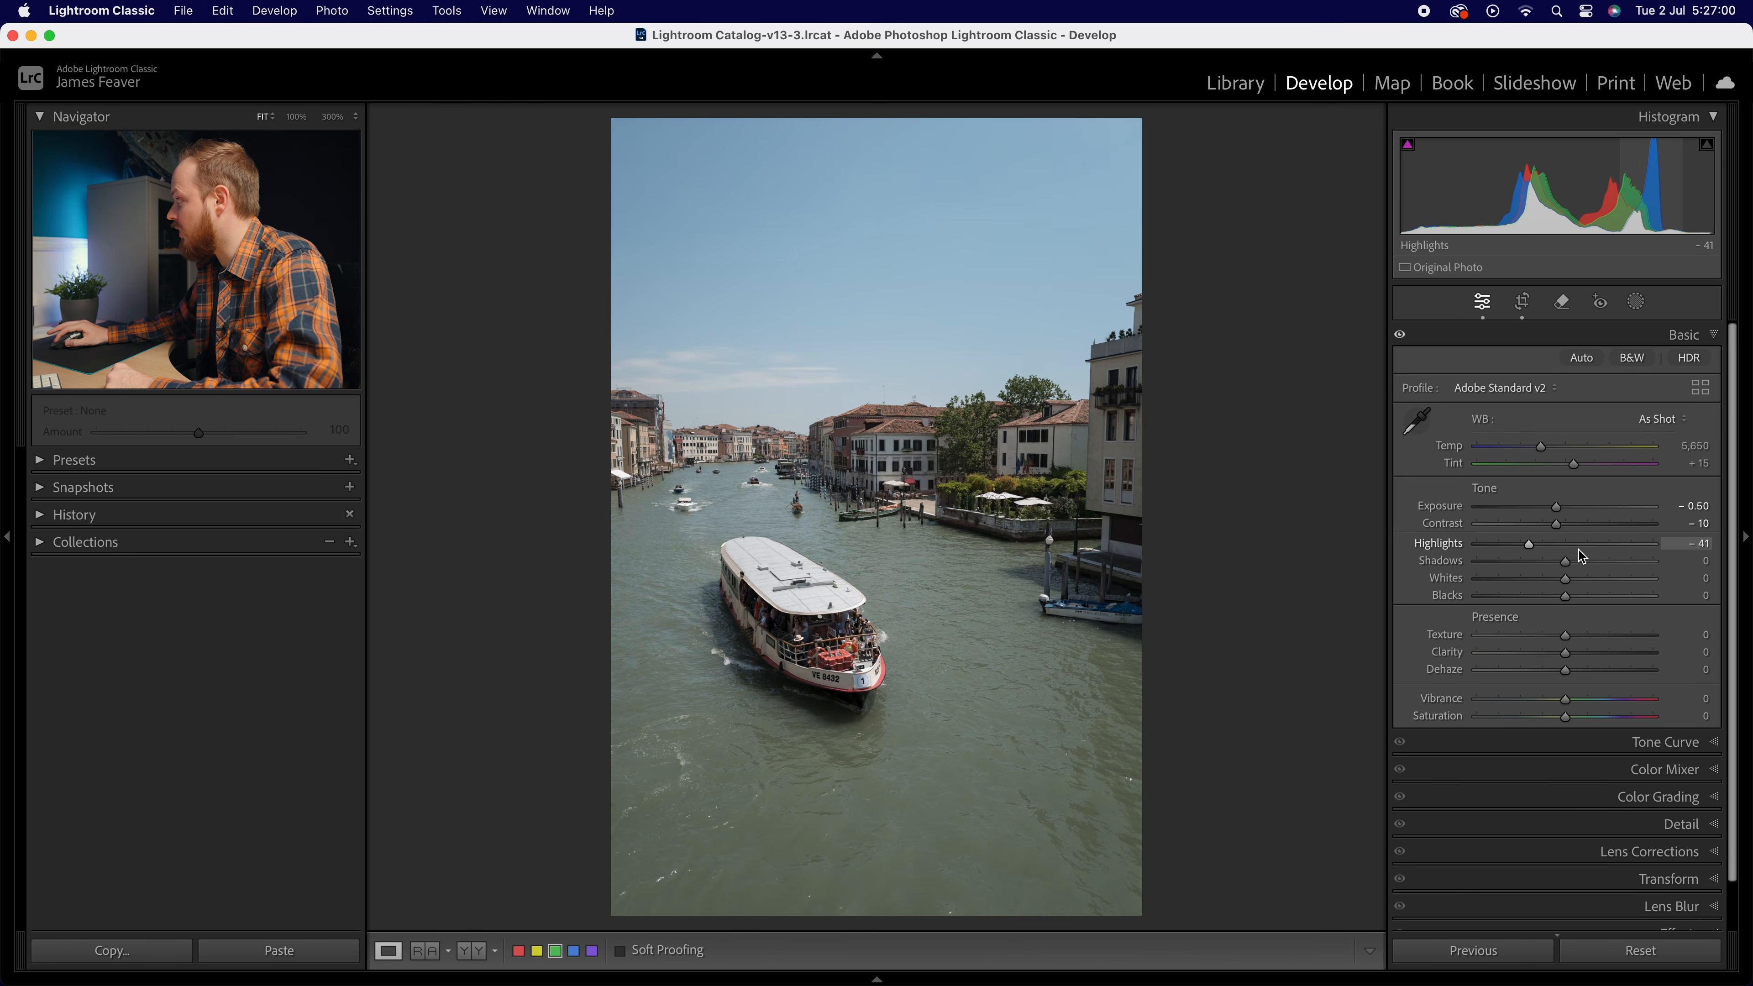
pyautogui.click(1691, 543)
pyautogui.write('-60')
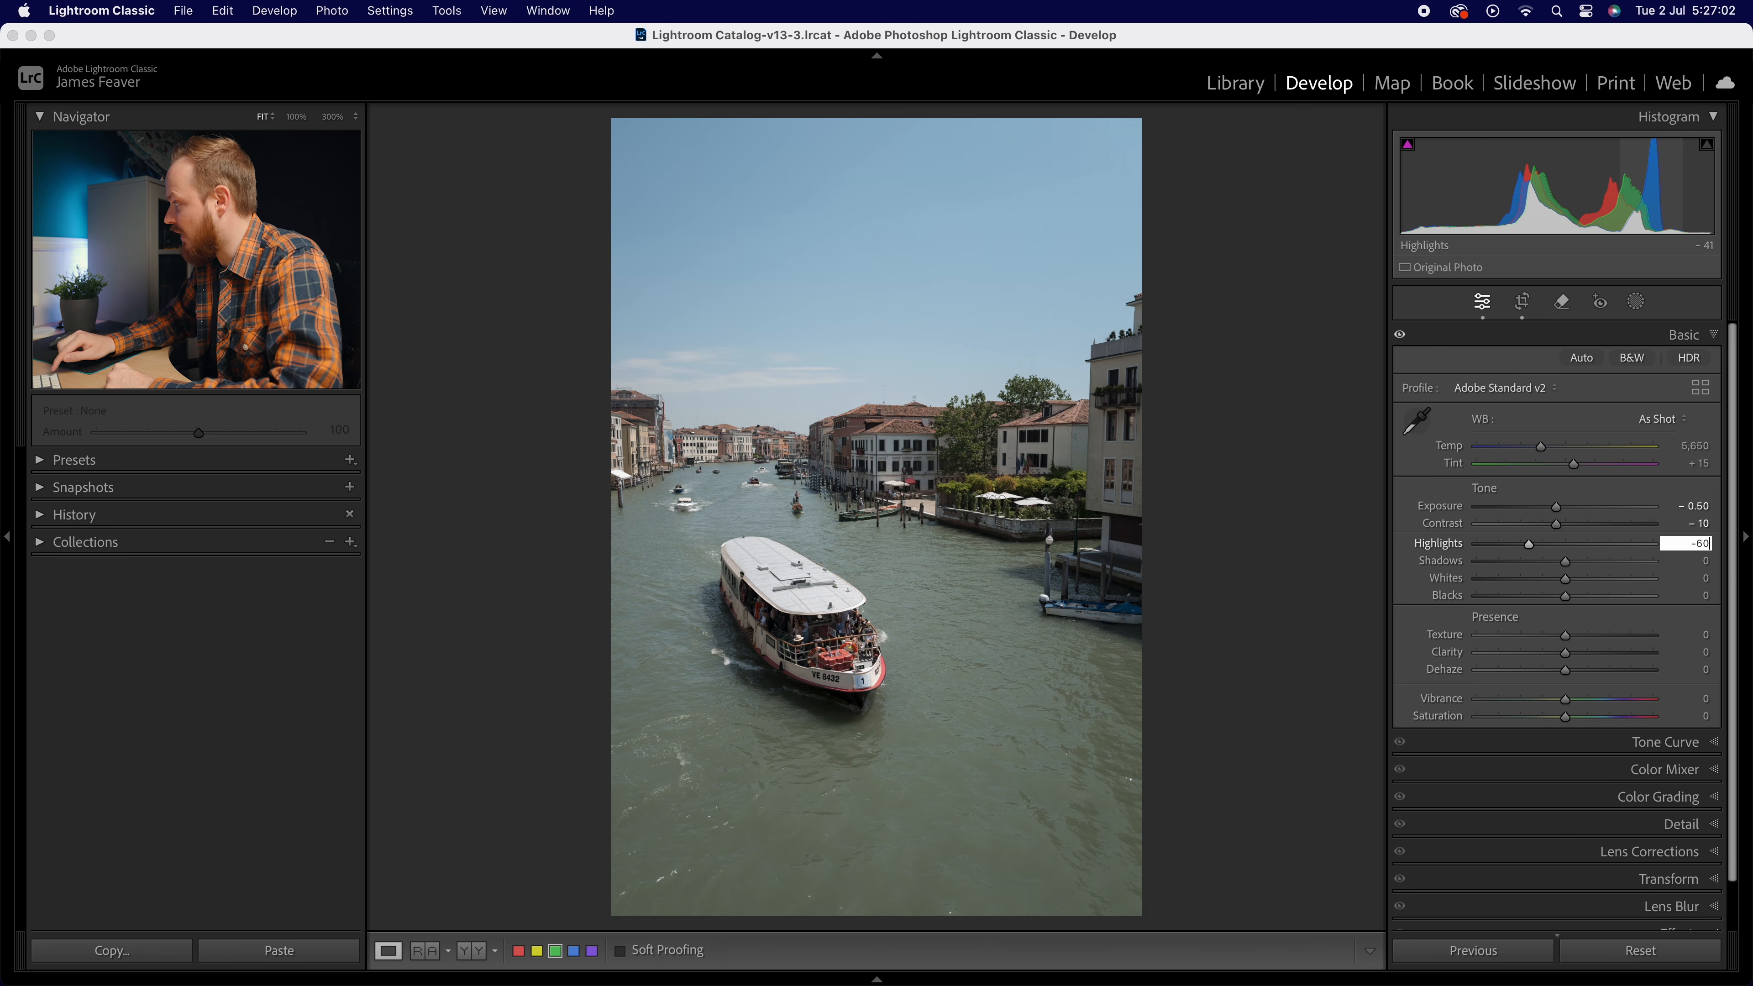
pyautogui.press('Return')
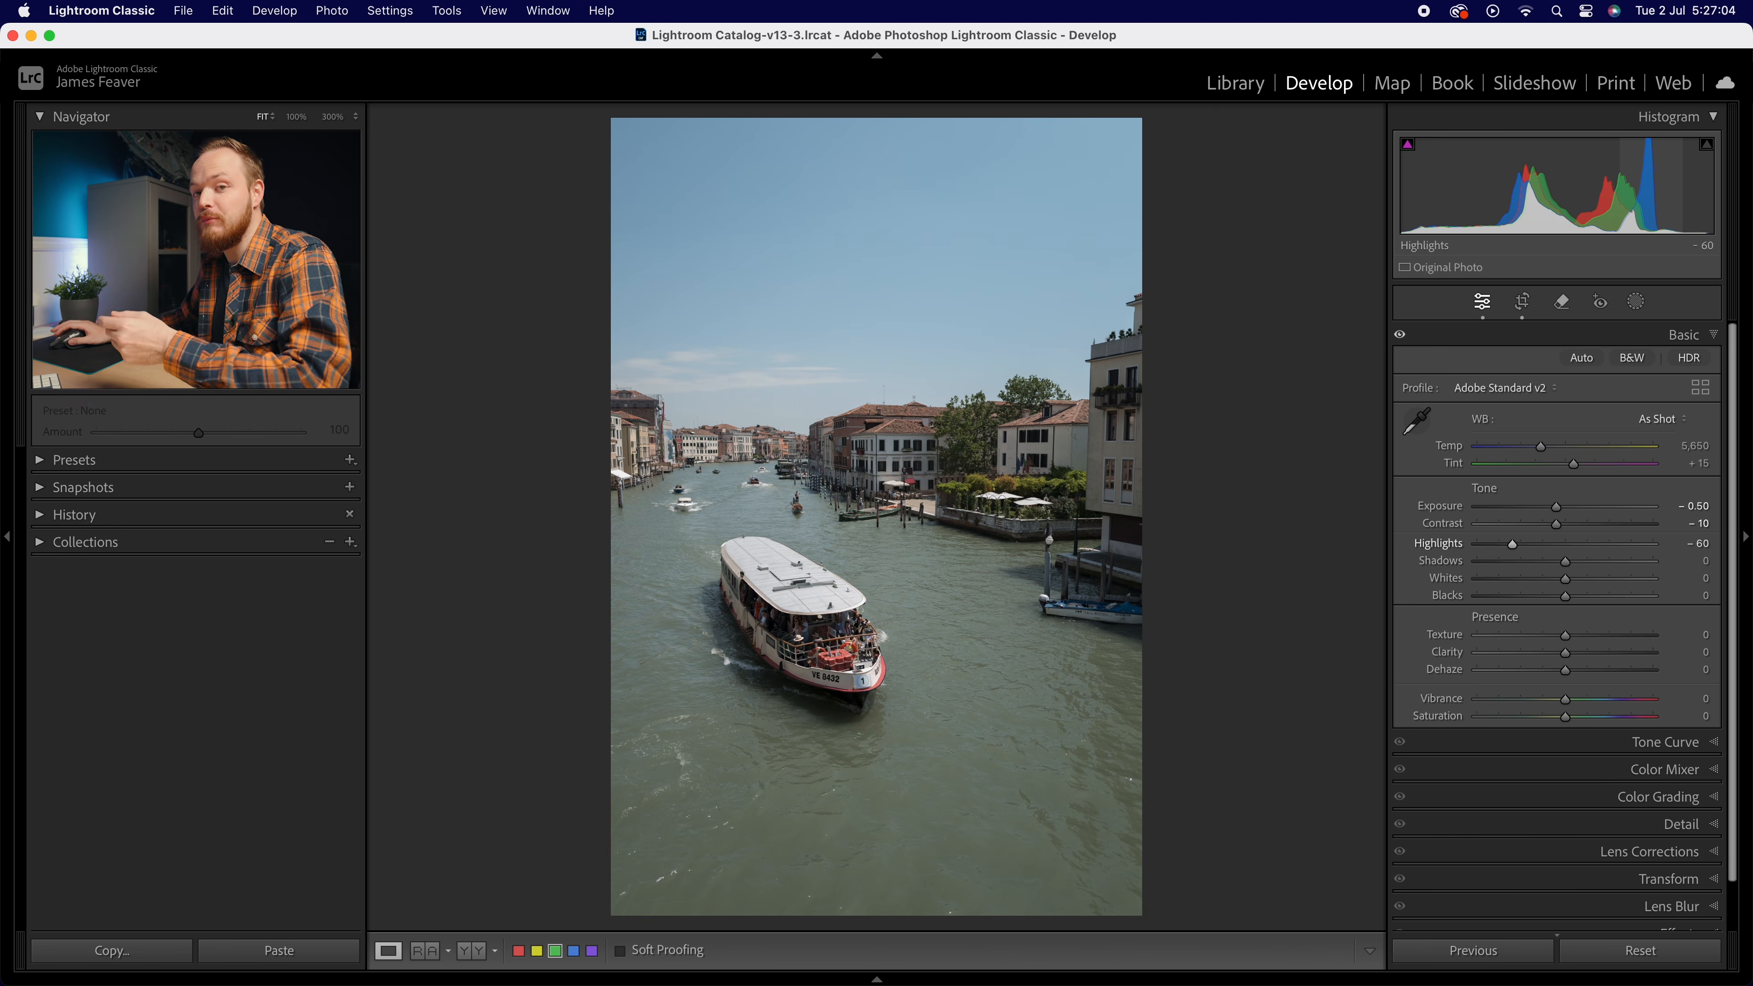
# Check the dark areas around the waterfront garden up close and raise the shadows to +25
pyautogui.click(1060, 579)
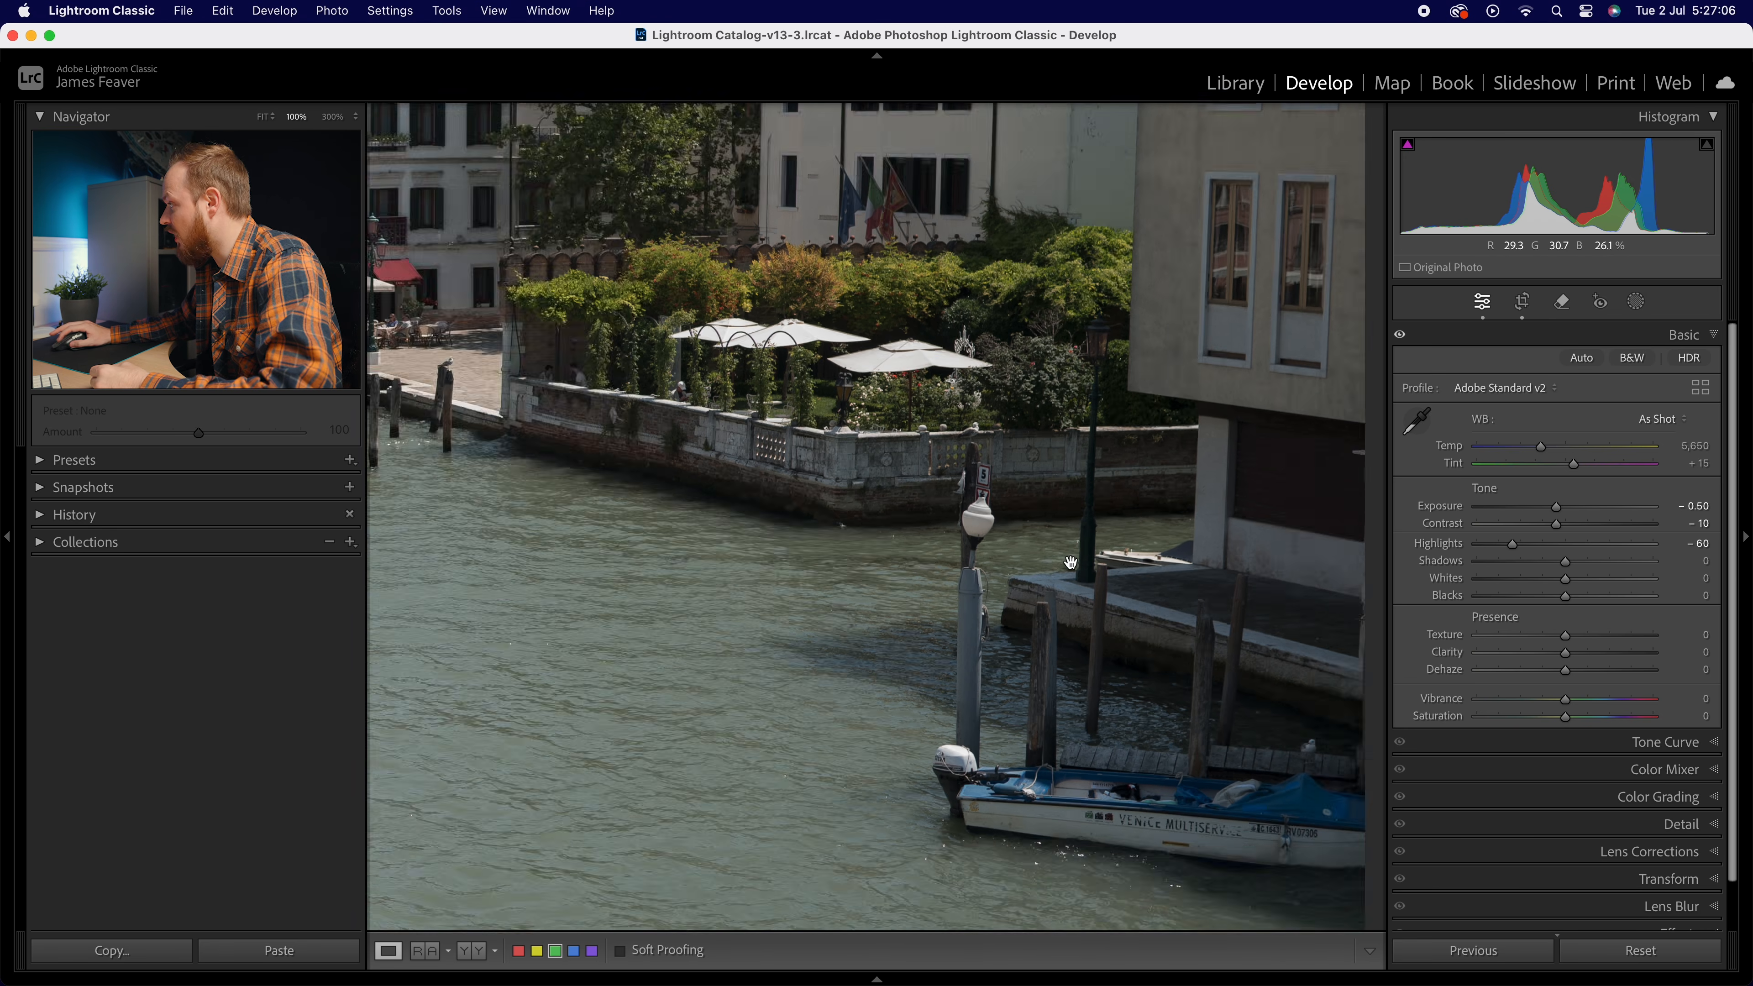
pyautogui.moveTo(717, 510); pyautogui.dragTo(851, 542)
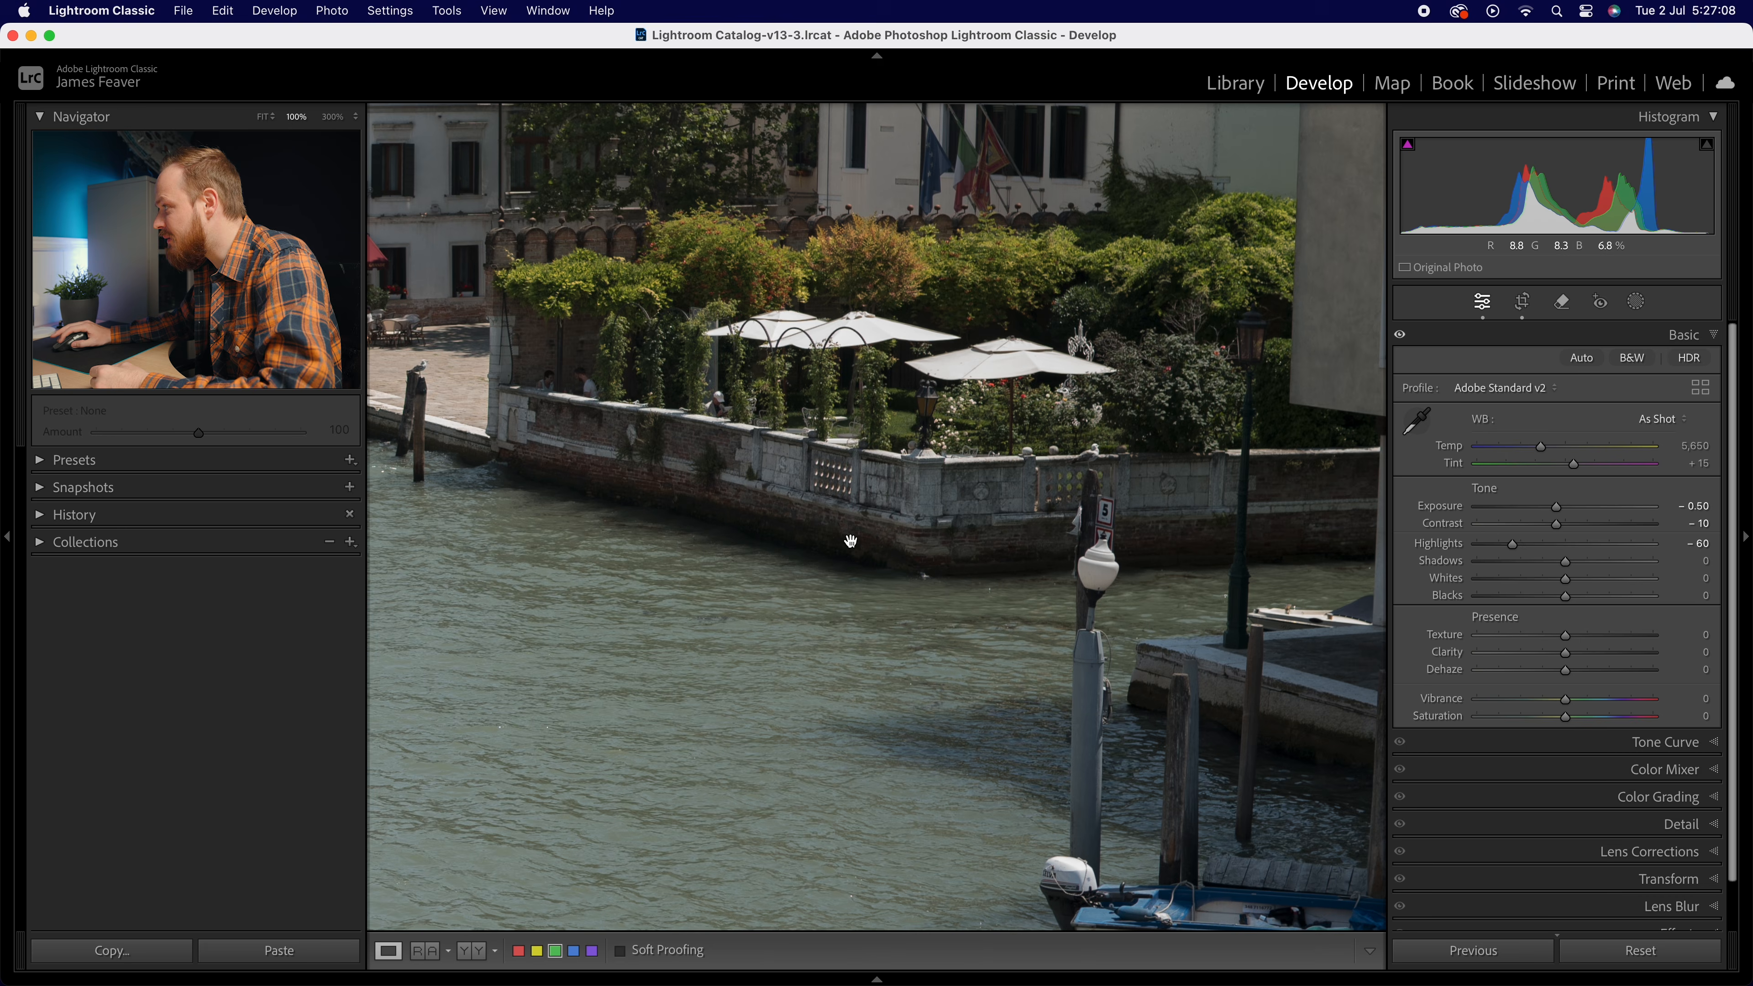
pyautogui.click(766, 508)
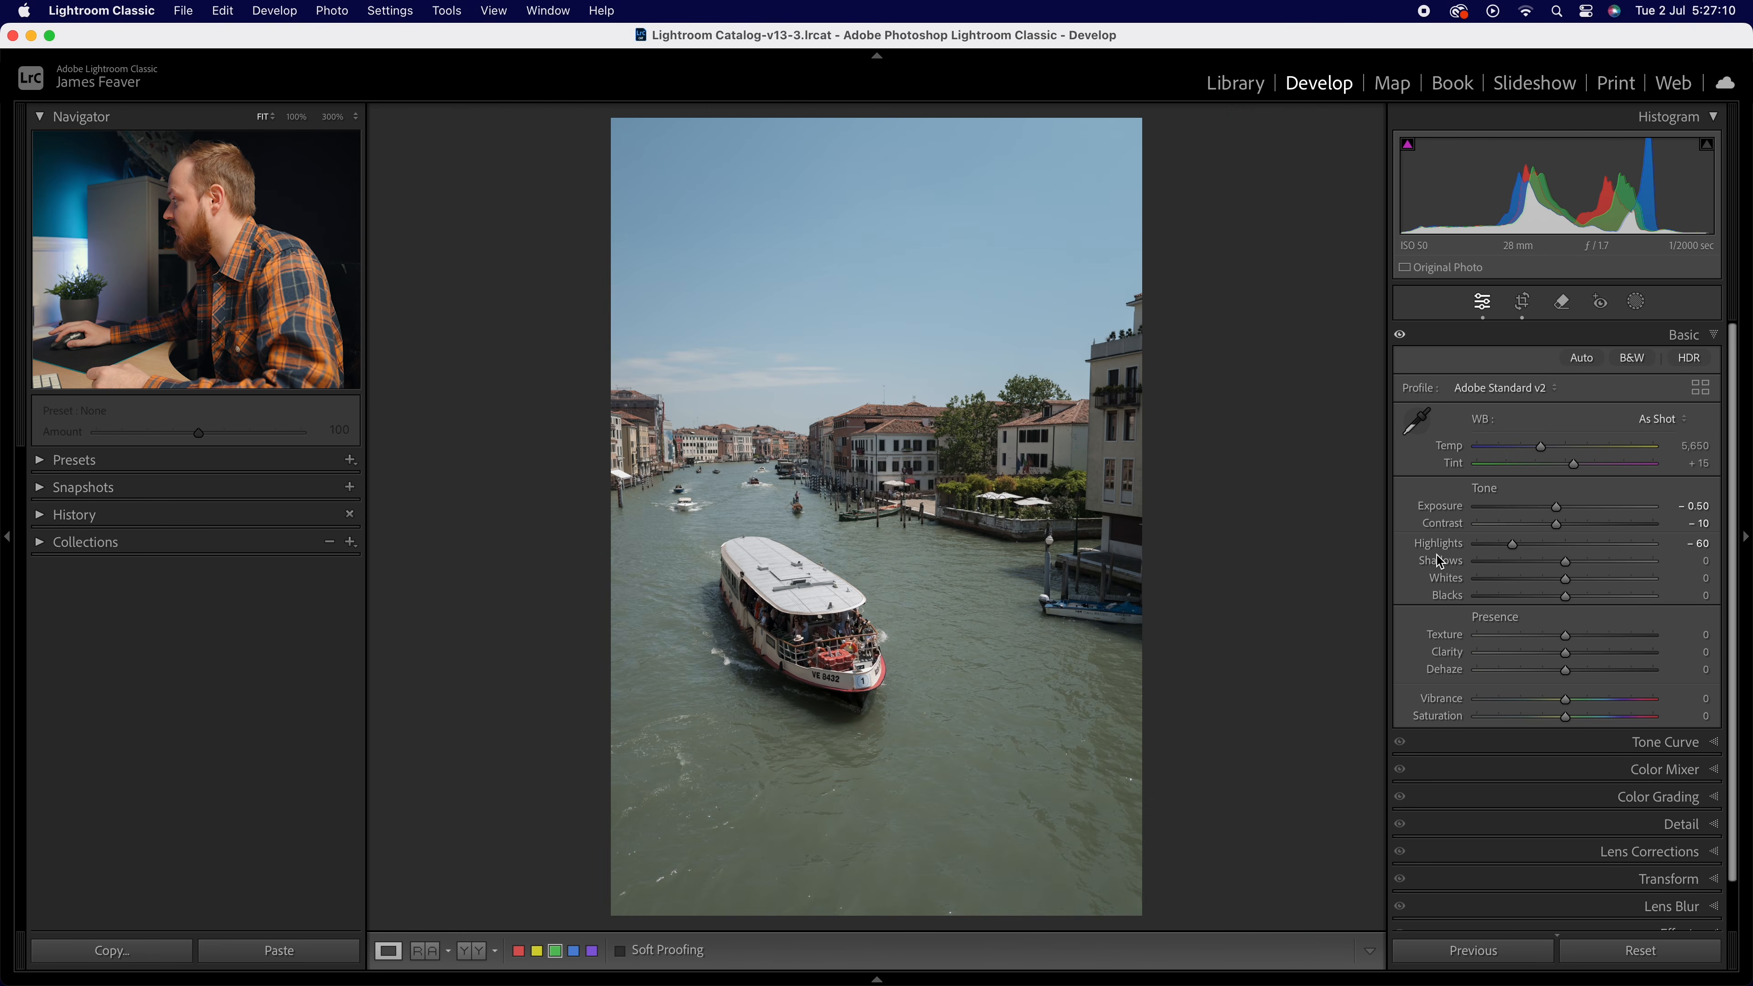
pyautogui.moveTo(1578, 568); pyautogui.dragTo(1592, 561)
pyautogui.click(1699, 562)
pyautogui.write('25')
pyautogui.press('Return')
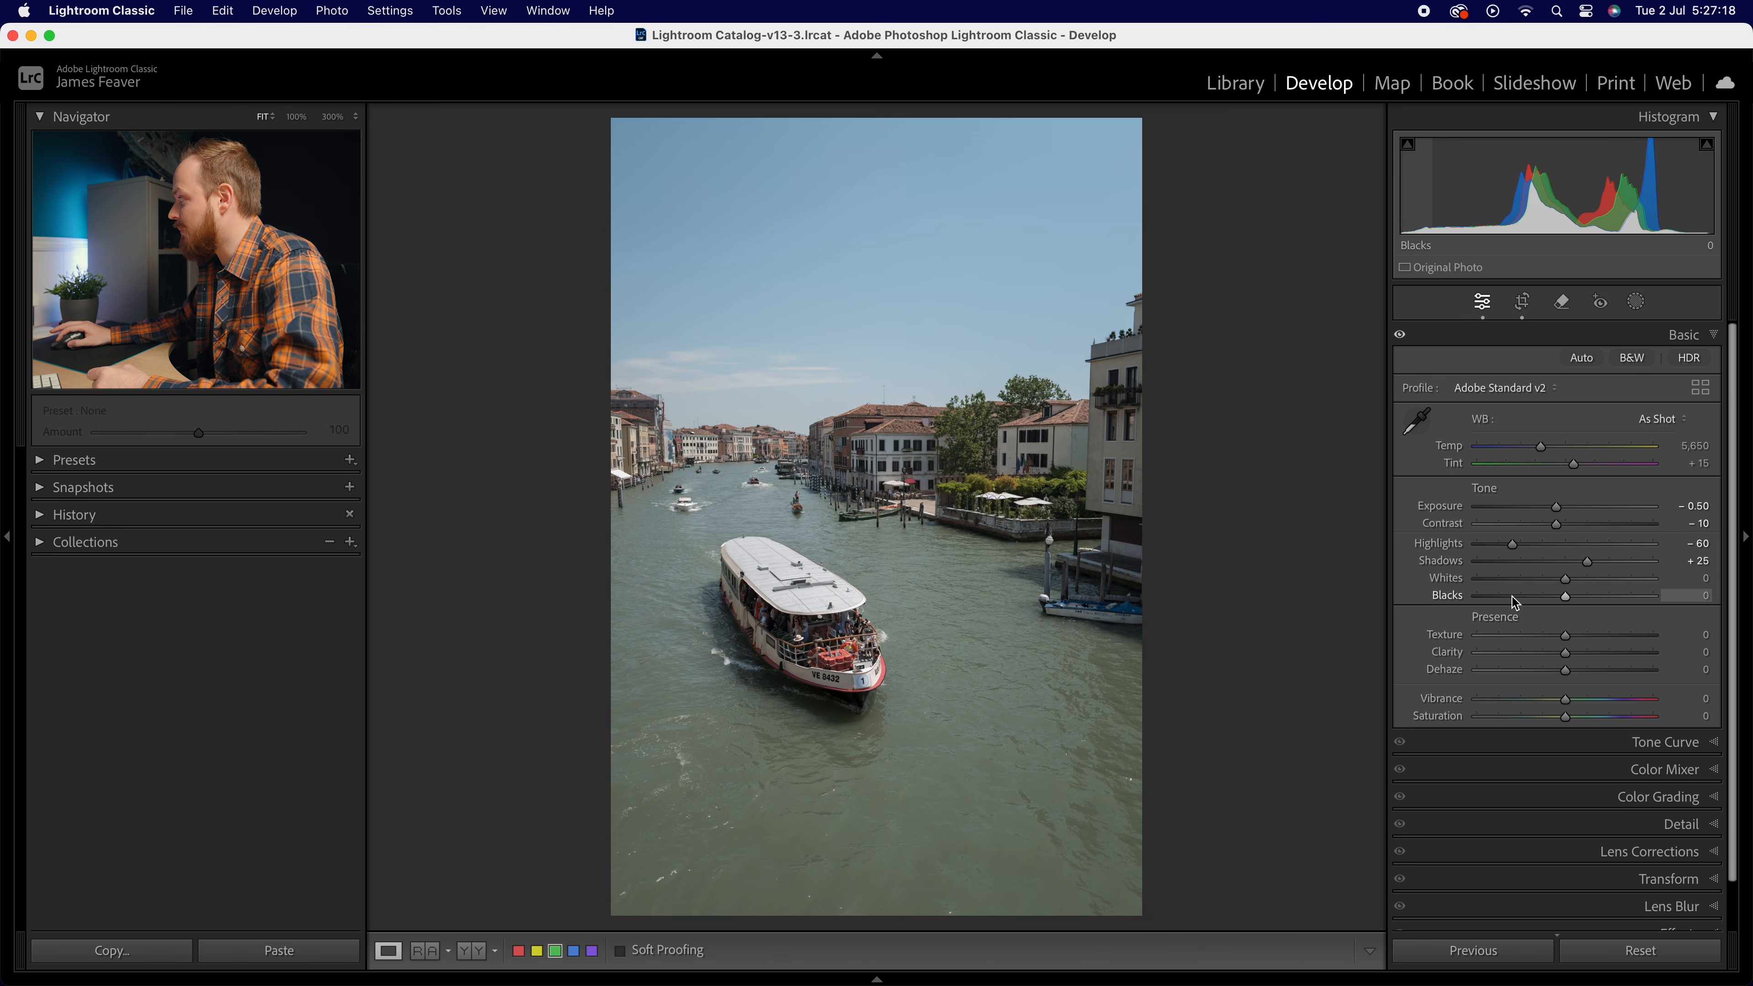
# Set the whites to +10 and the blacks to +30
pyautogui.moveTo(1571, 583); pyautogui.dragTo(1573, 582)
pyautogui.click(1688, 578)
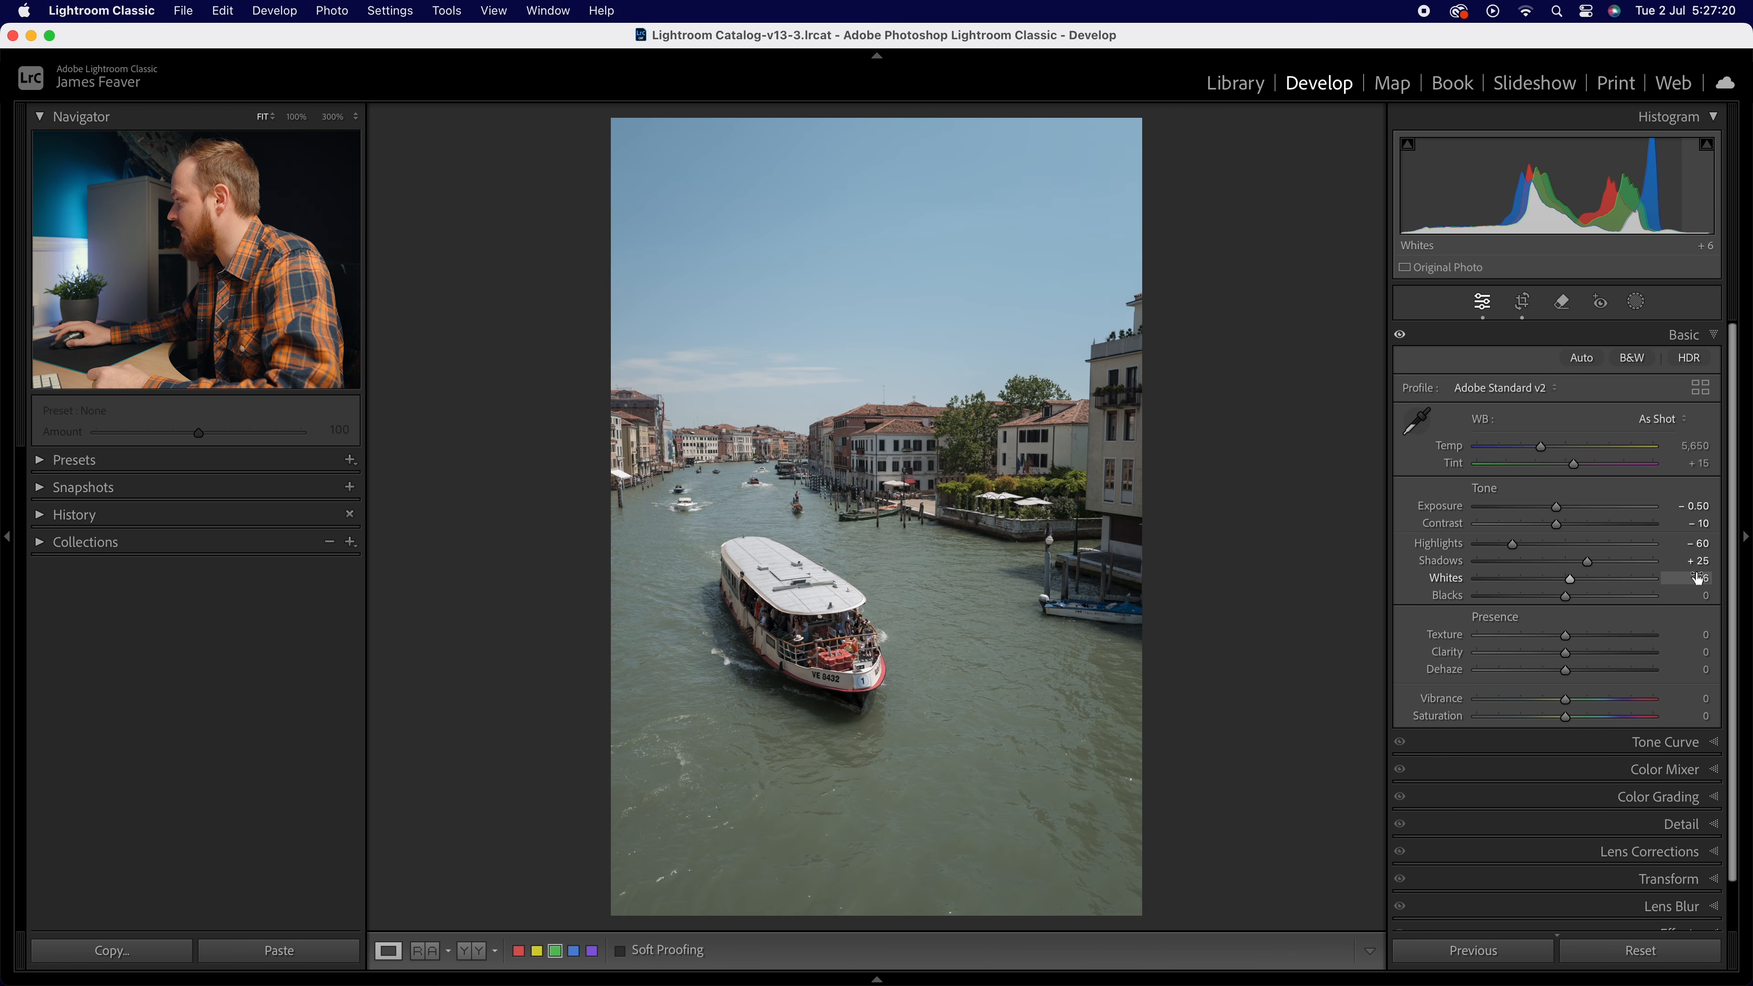
pyautogui.write('10')
pyautogui.press('Return')
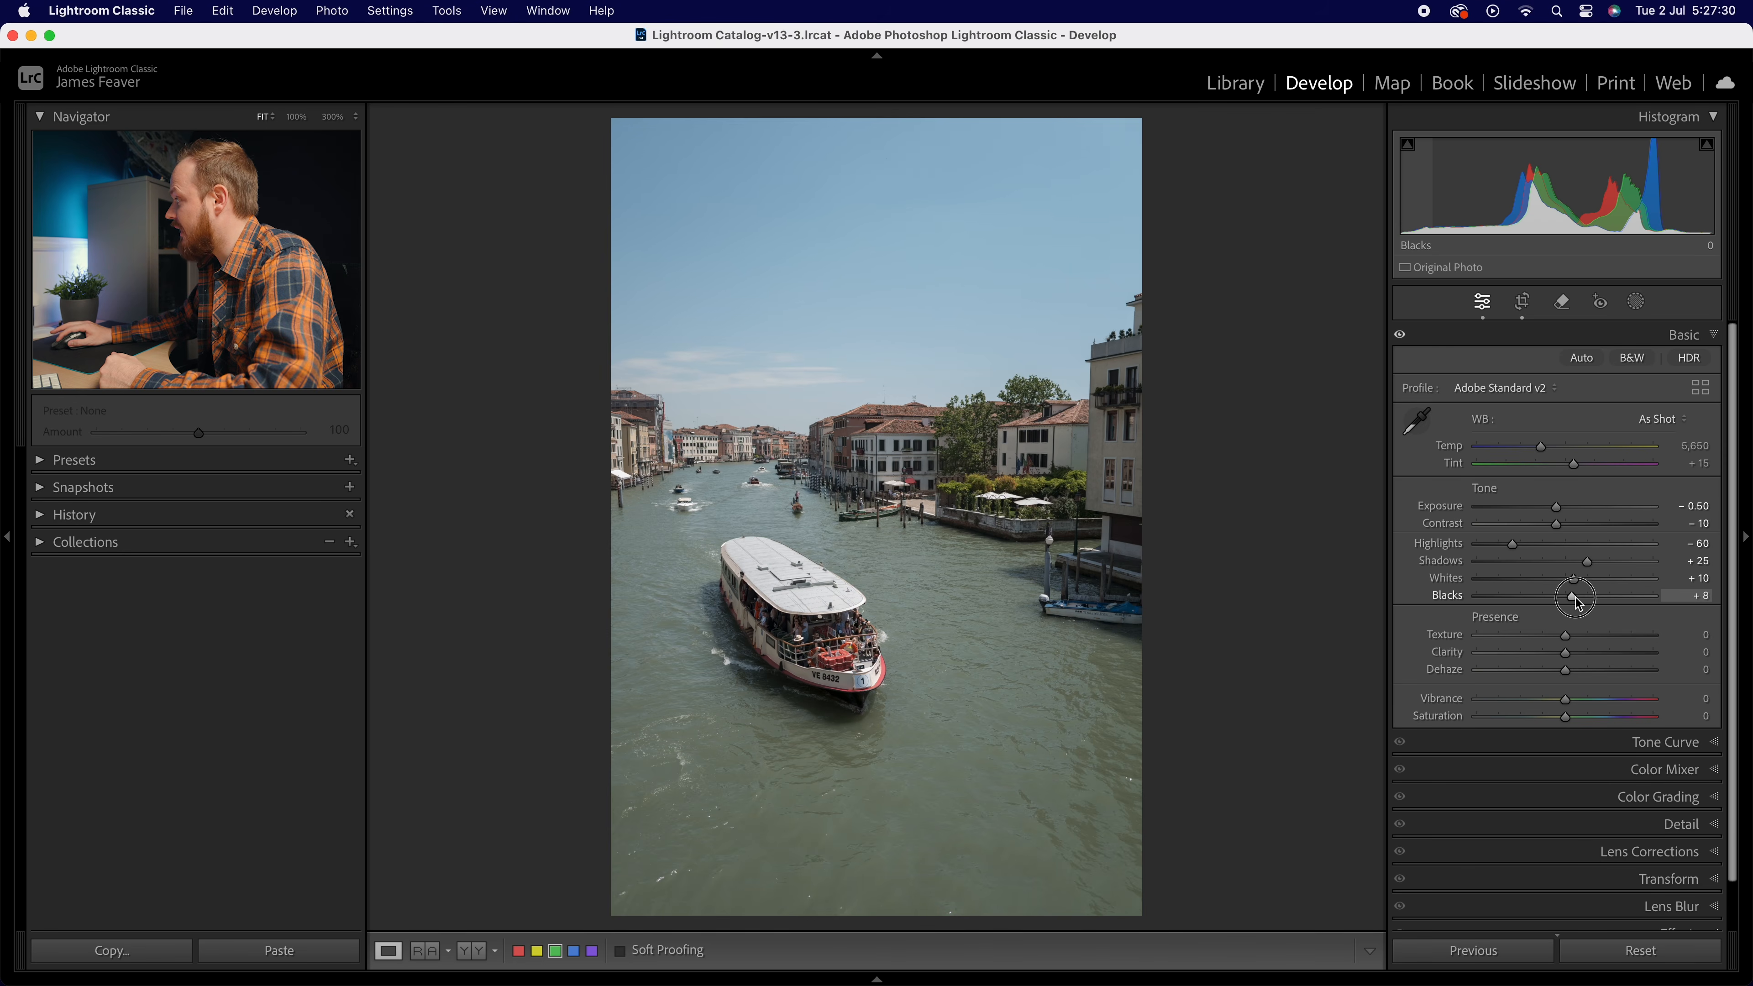
pyautogui.click(1691, 598)
pyautogui.write('30')
pyautogui.press('Return')
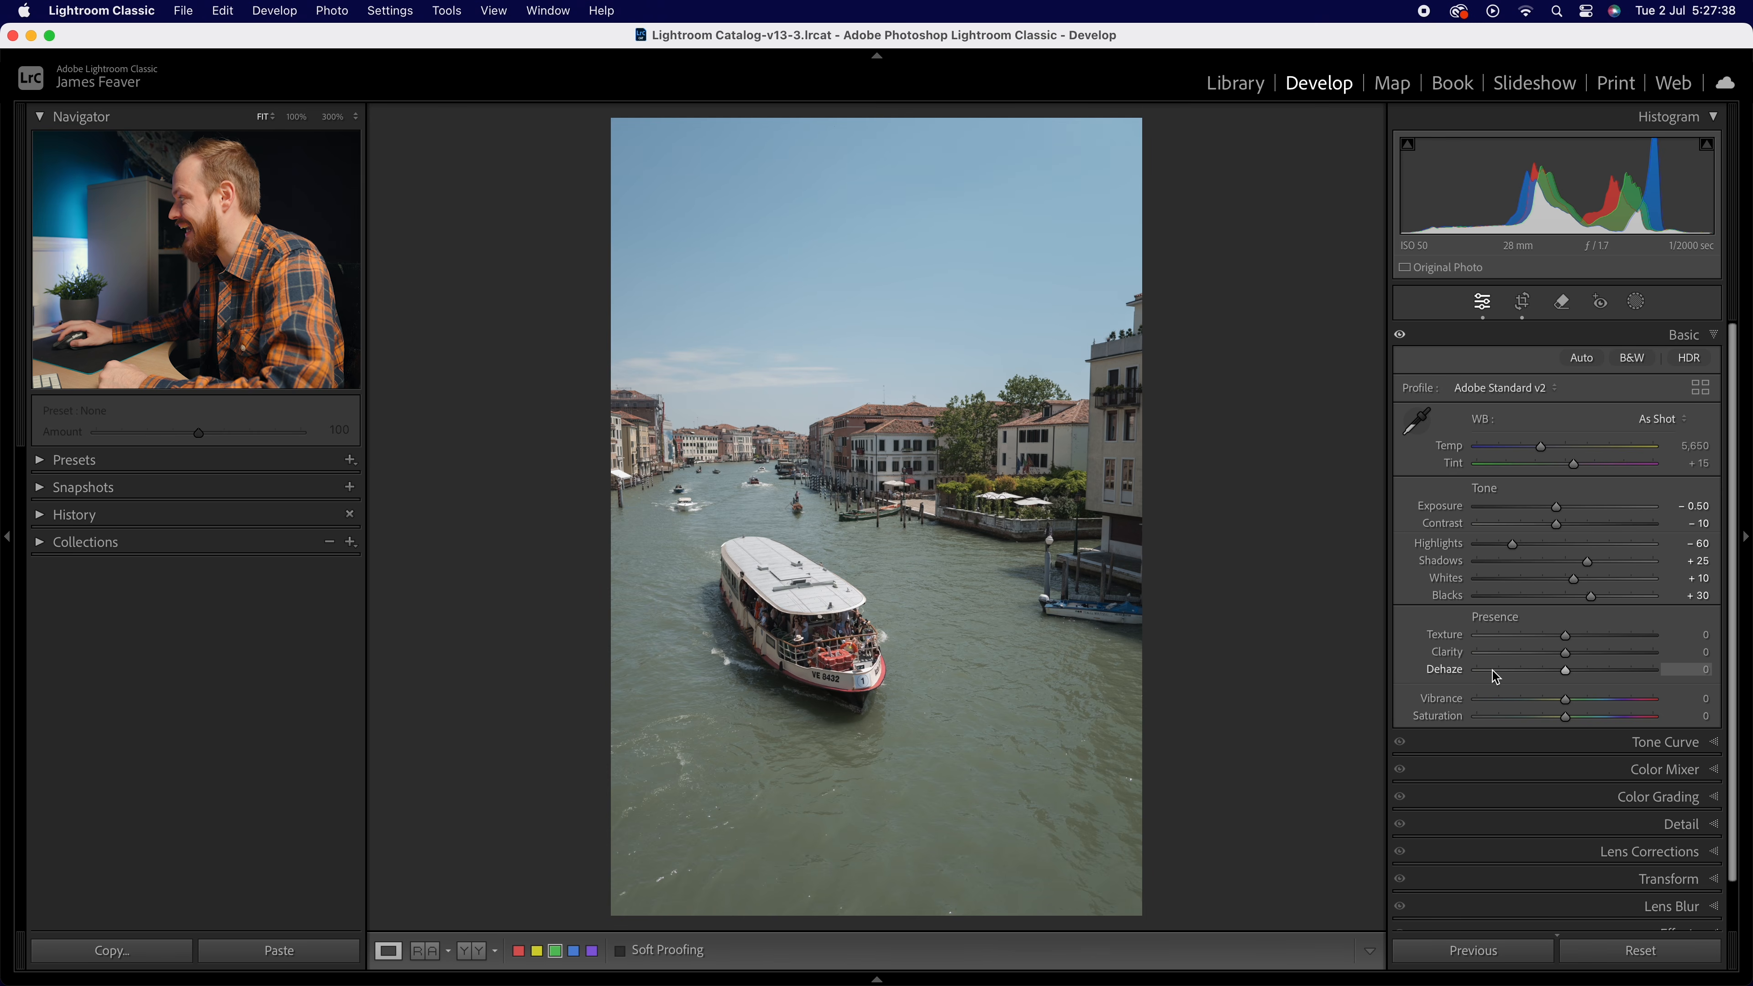
# Adjust the presence settings to texture +10, clarity -25 and dehaze -20
pyautogui.click(1663, 635)
pyautogui.write('10')
pyautogui.press('Return')
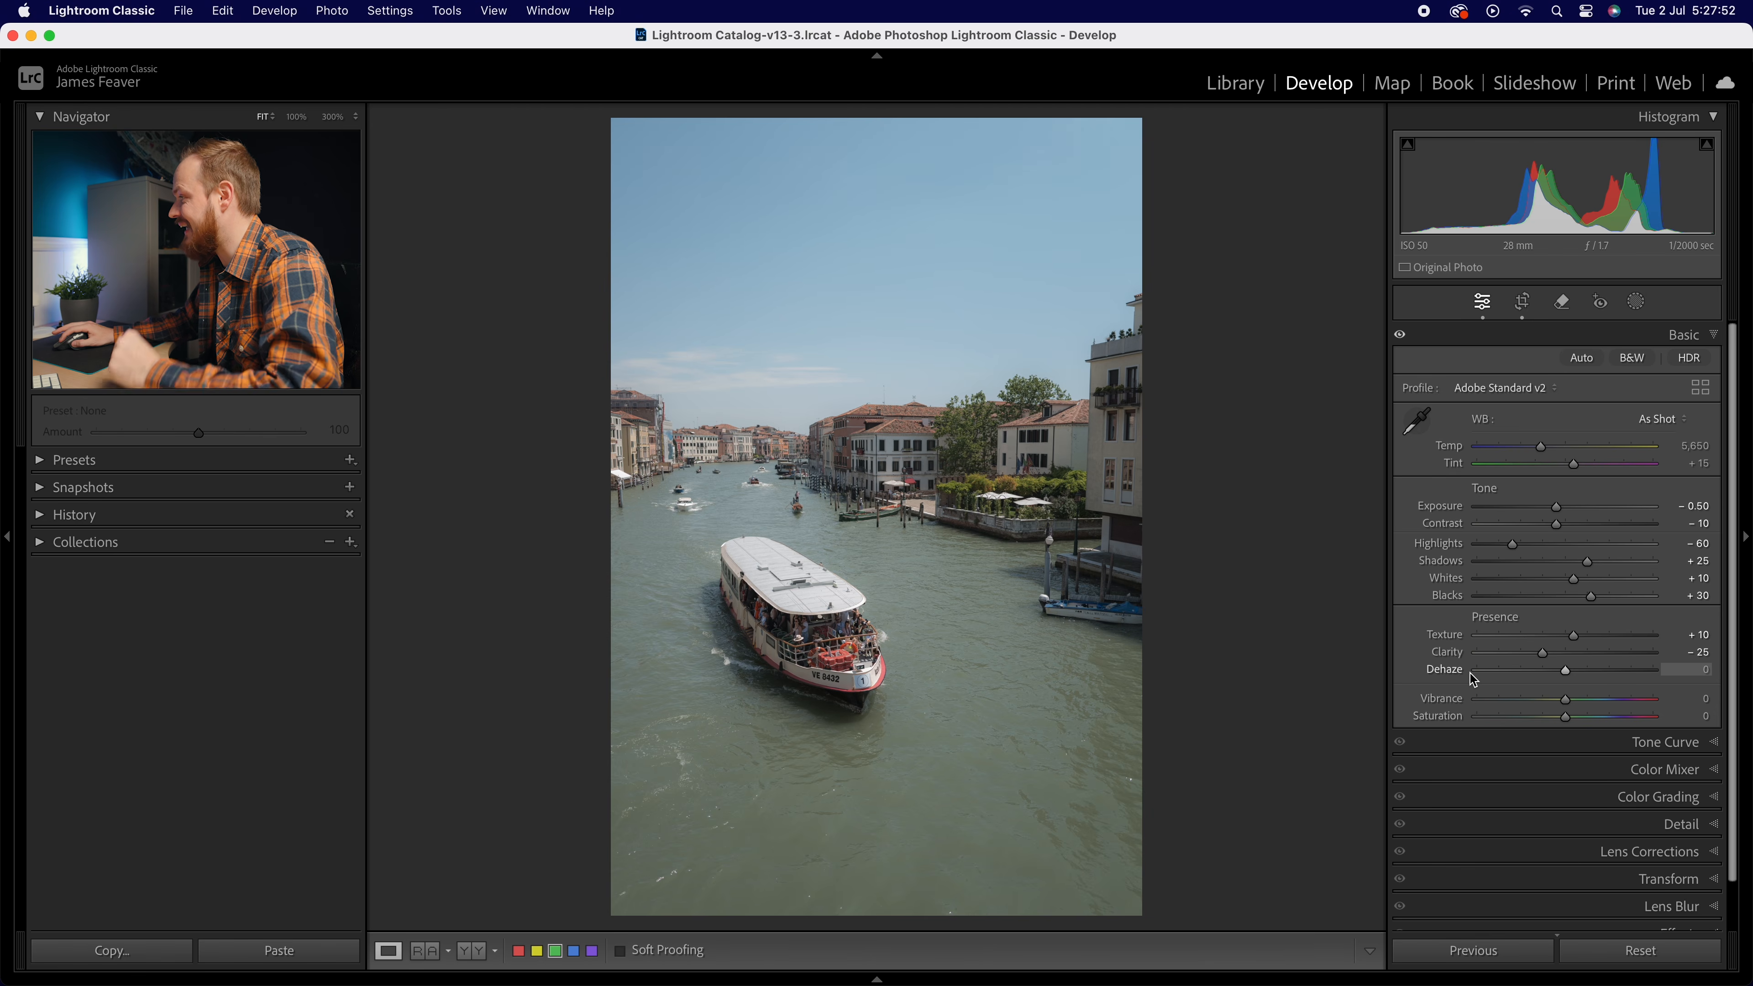
pyautogui.moveTo(1567, 678); pyautogui.dragTo(1552, 682)
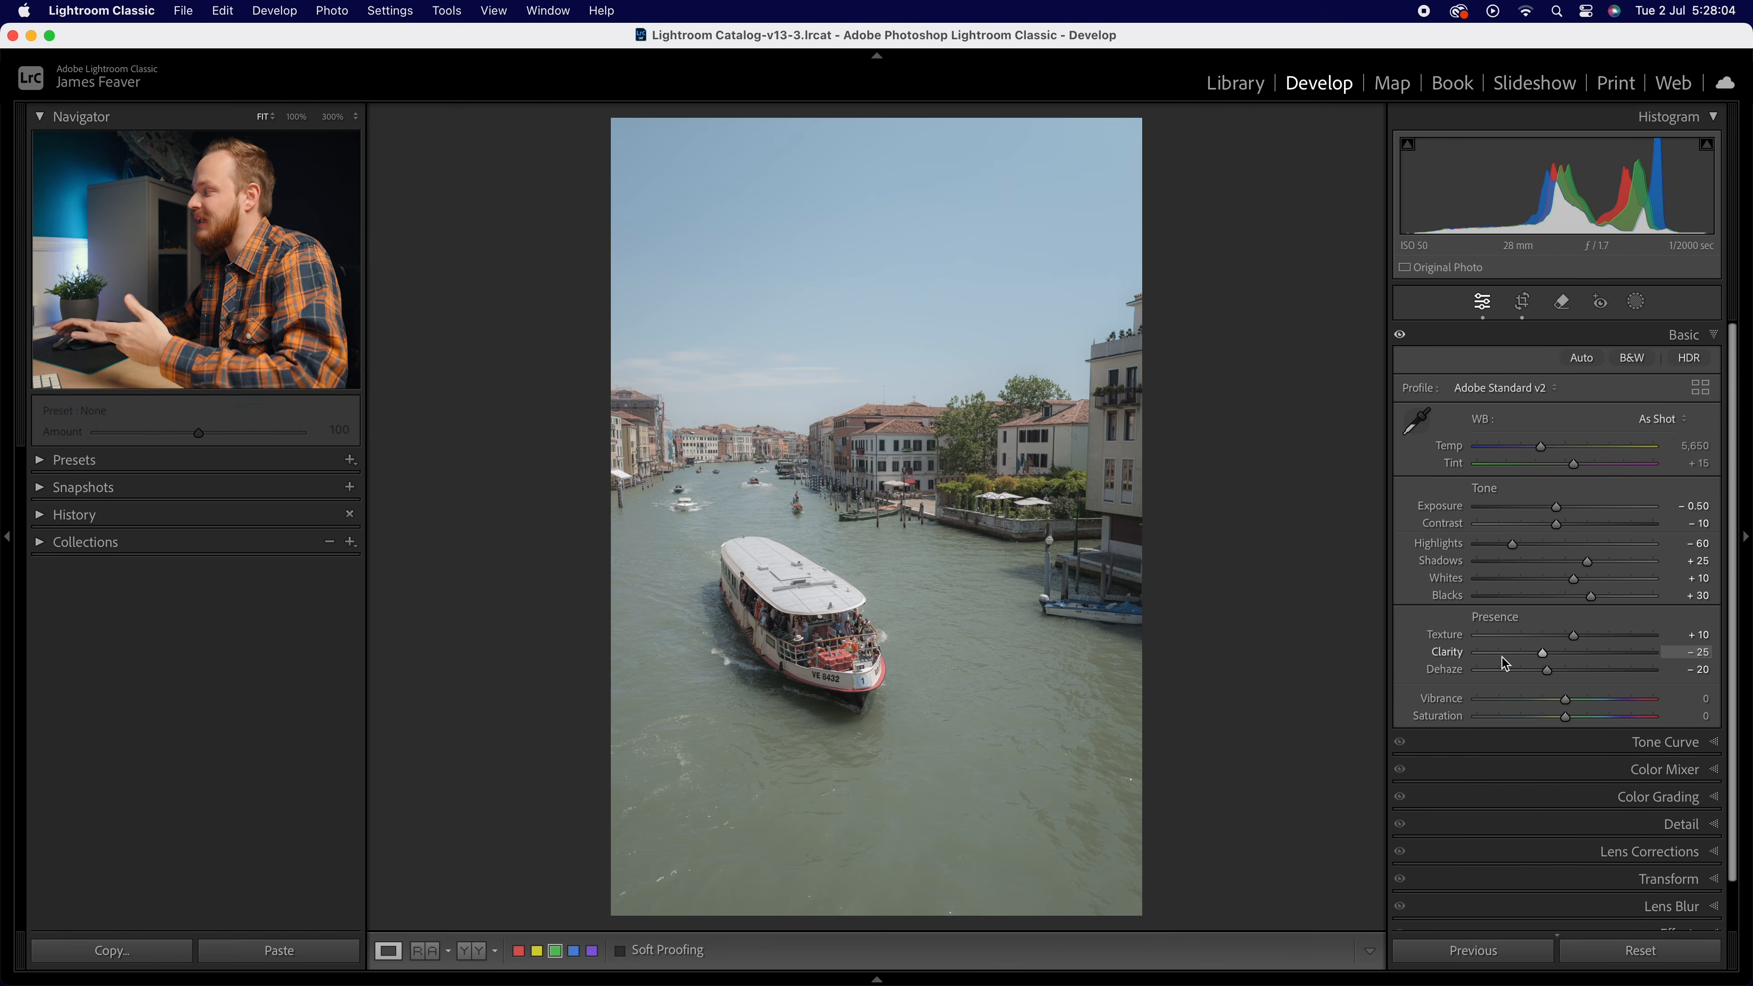
# Inspect the softened detail around the boats, and raise vibrance to +50 and saturation to +10
pyautogui.click(843, 636)
pyautogui.moveTo(910, 744); pyautogui.dragTo(893, 645)
pyautogui.moveTo(966, 458); pyautogui.dragTo(913, 632)
pyautogui.moveTo(940, 505); pyautogui.dragTo(909, 676)
pyautogui.moveTo(759, 478); pyautogui.dragTo(836, 593)
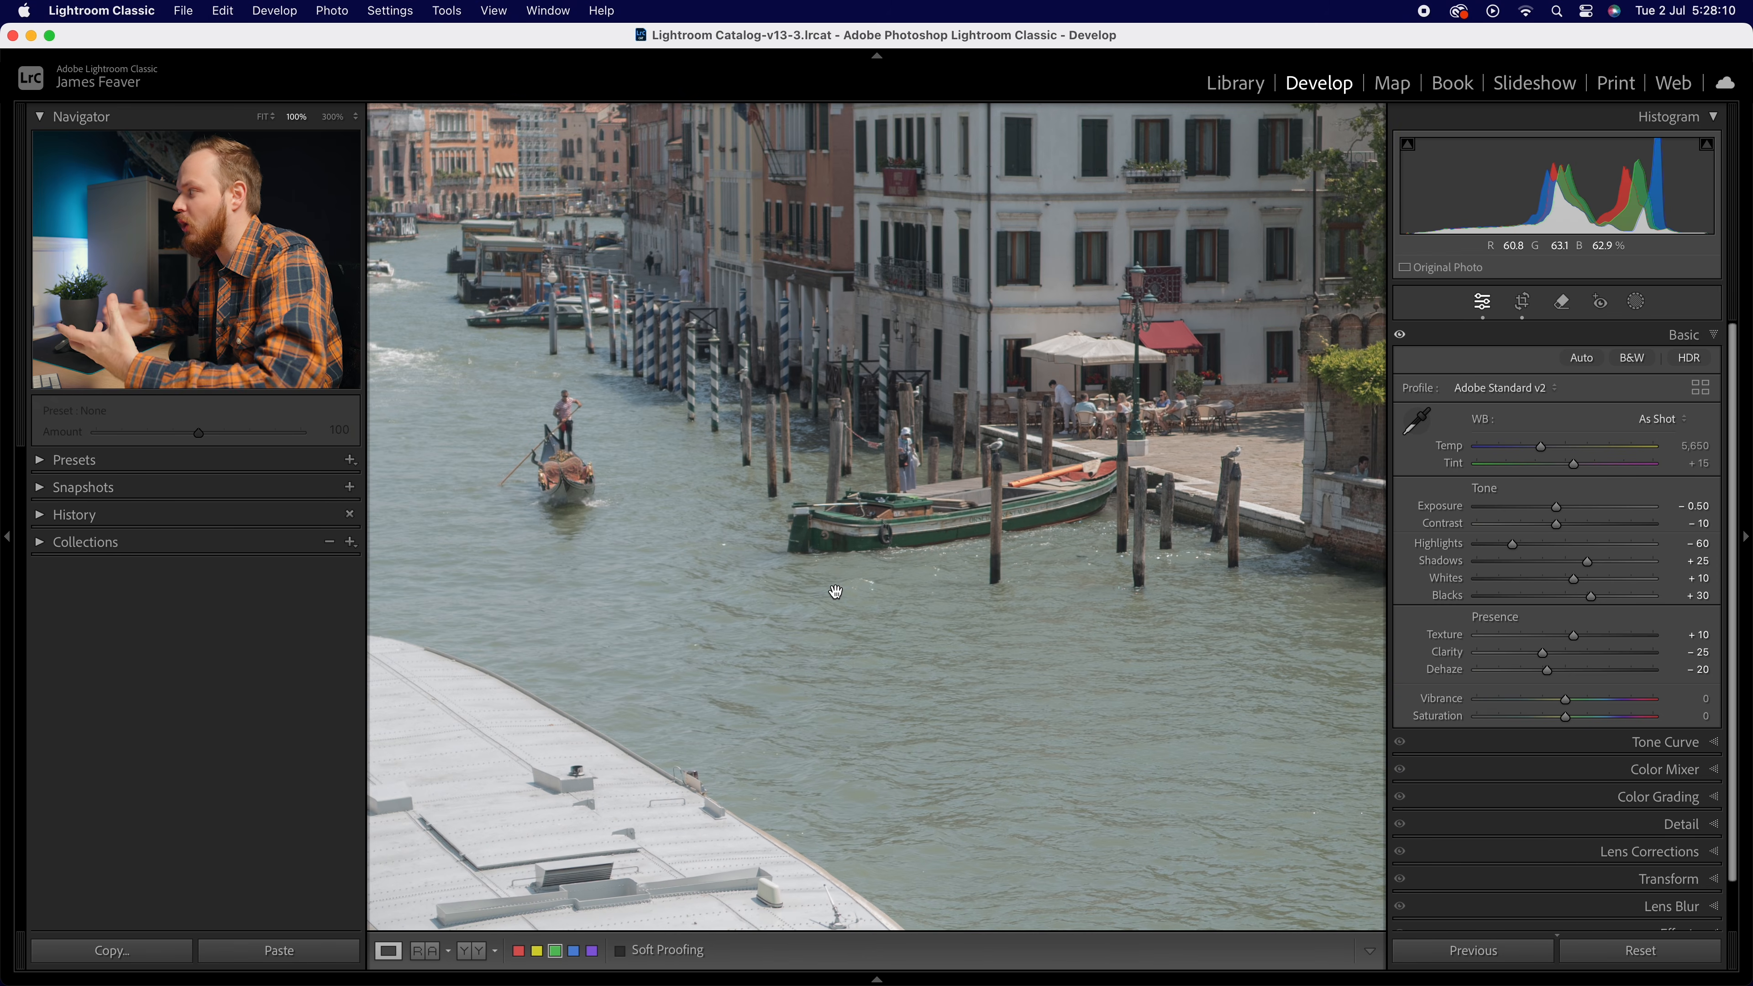
pyautogui.click(836, 592)
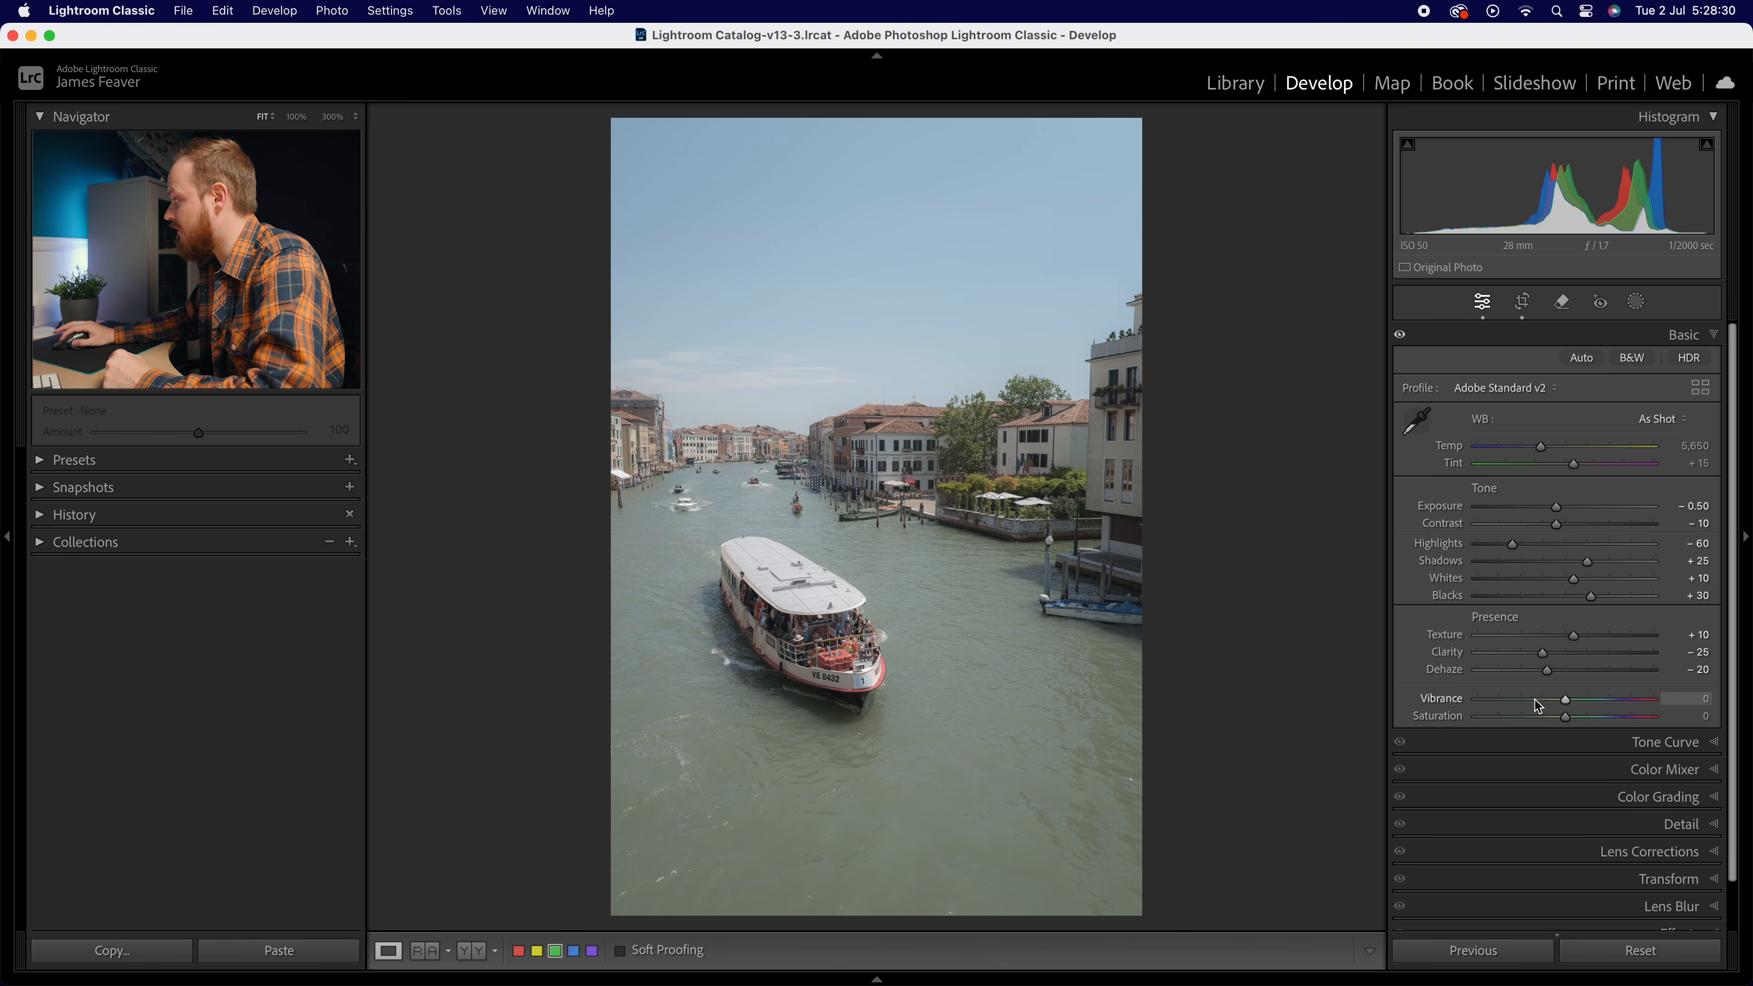
pyautogui.moveTo(1572, 698); pyautogui.dragTo(1587, 699)
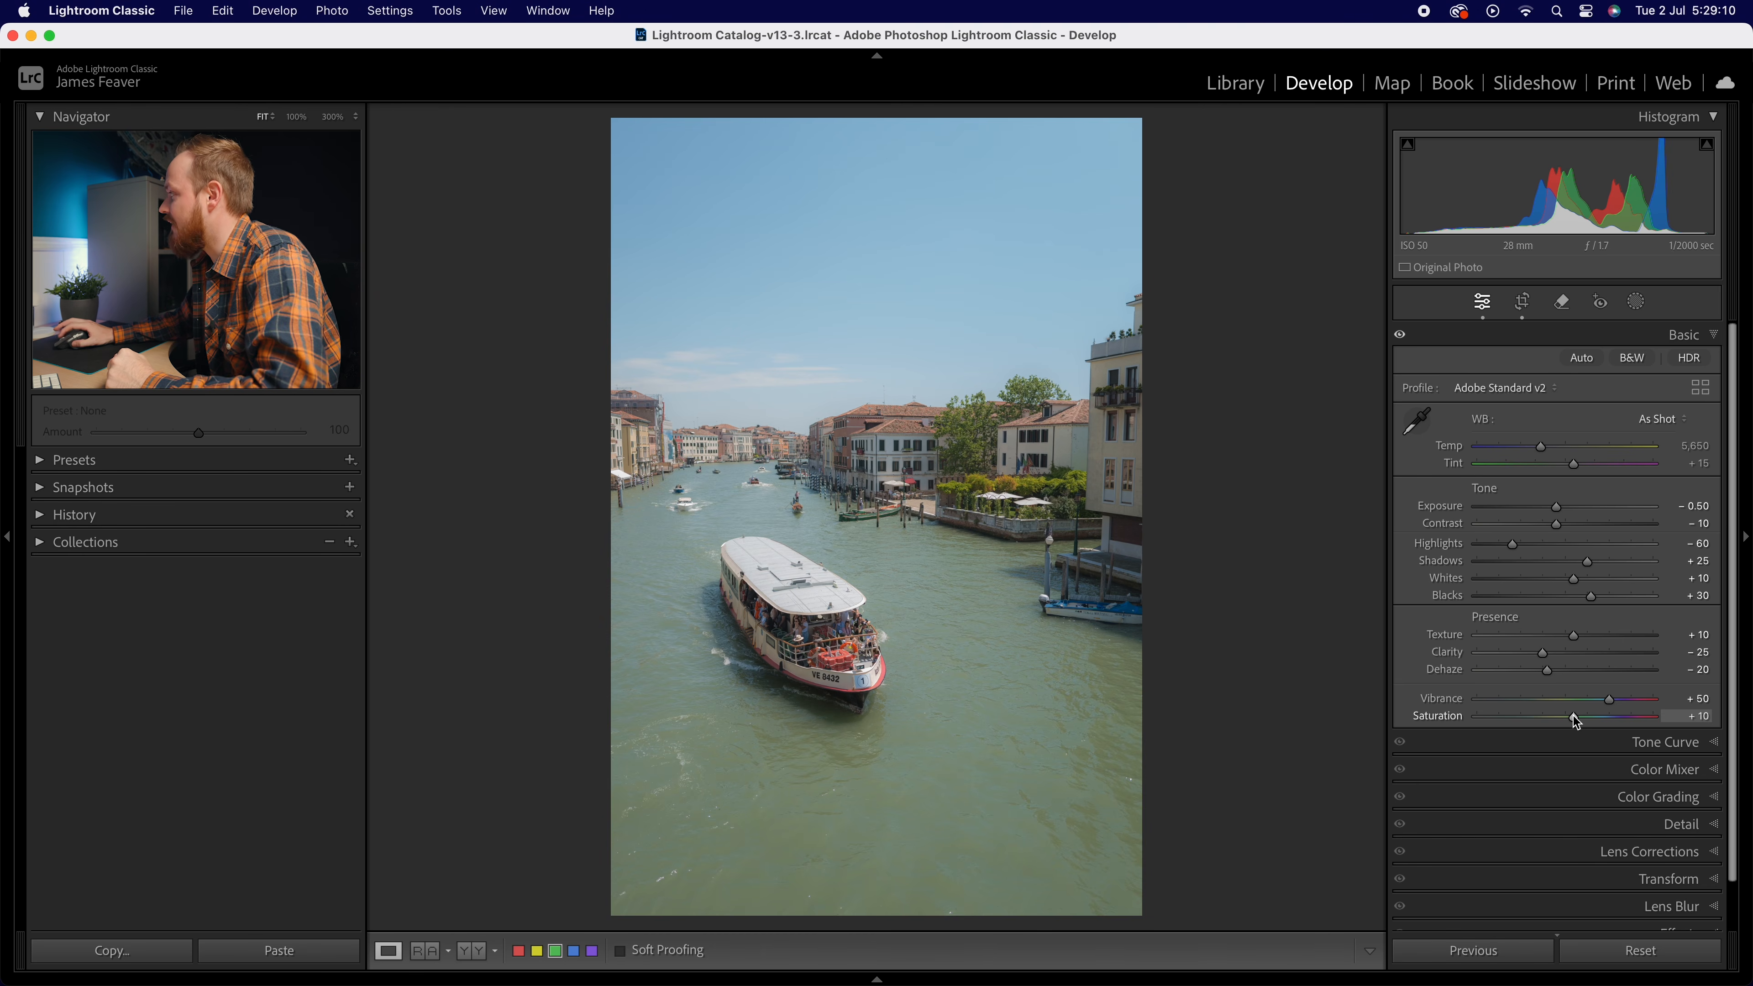
# Shape the main point tone curve into an S, raising the highlights to input 180, output 197, and lowering the shadows
pyautogui.click(1697, 338)
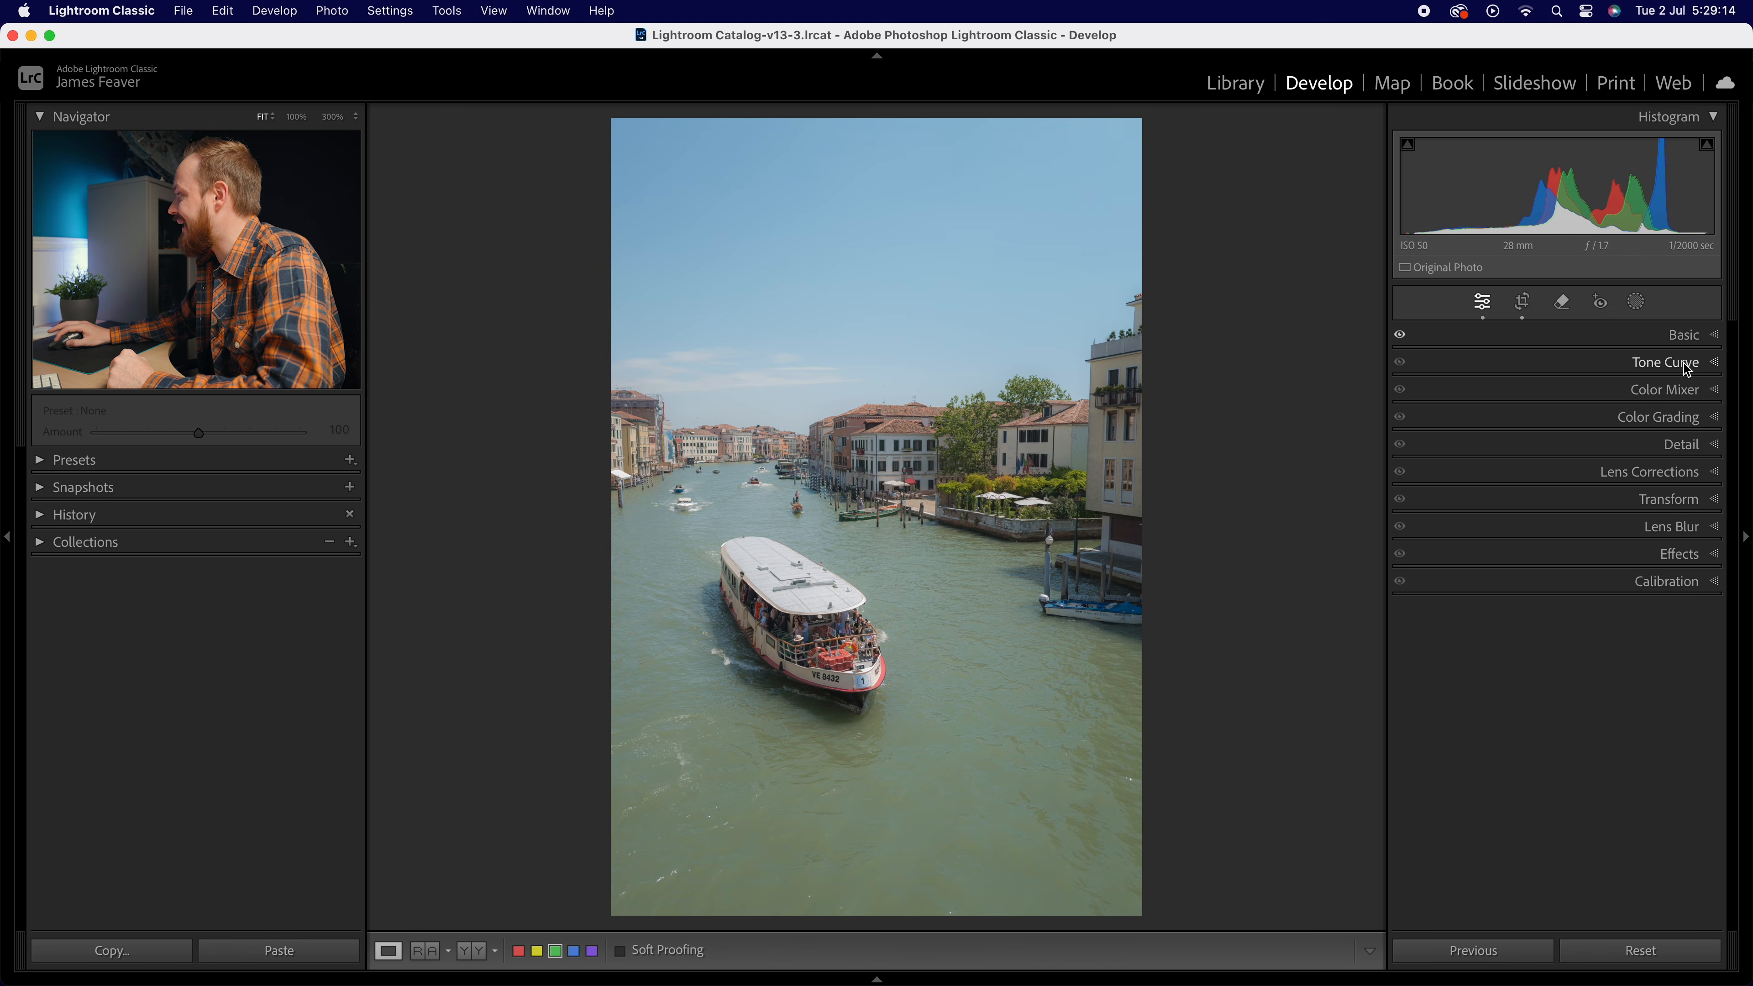
pyautogui.click(1685, 363)
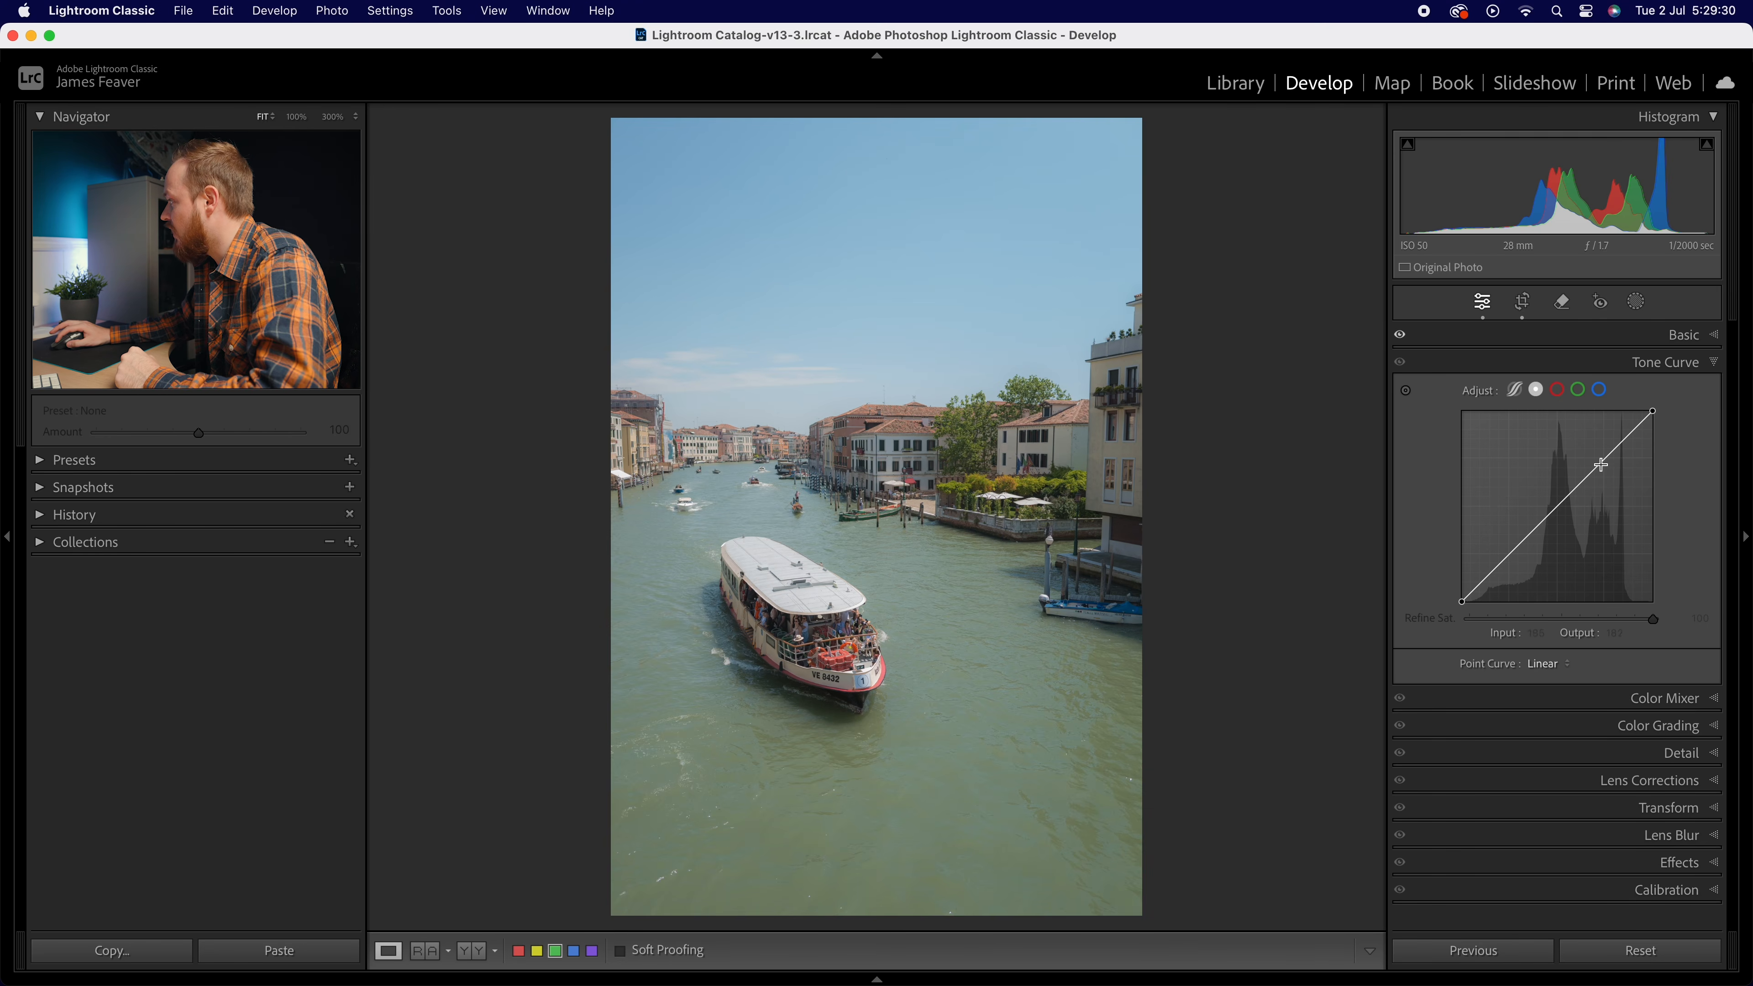
pyautogui.moveTo(1599, 465); pyautogui.dragTo(1598, 453)
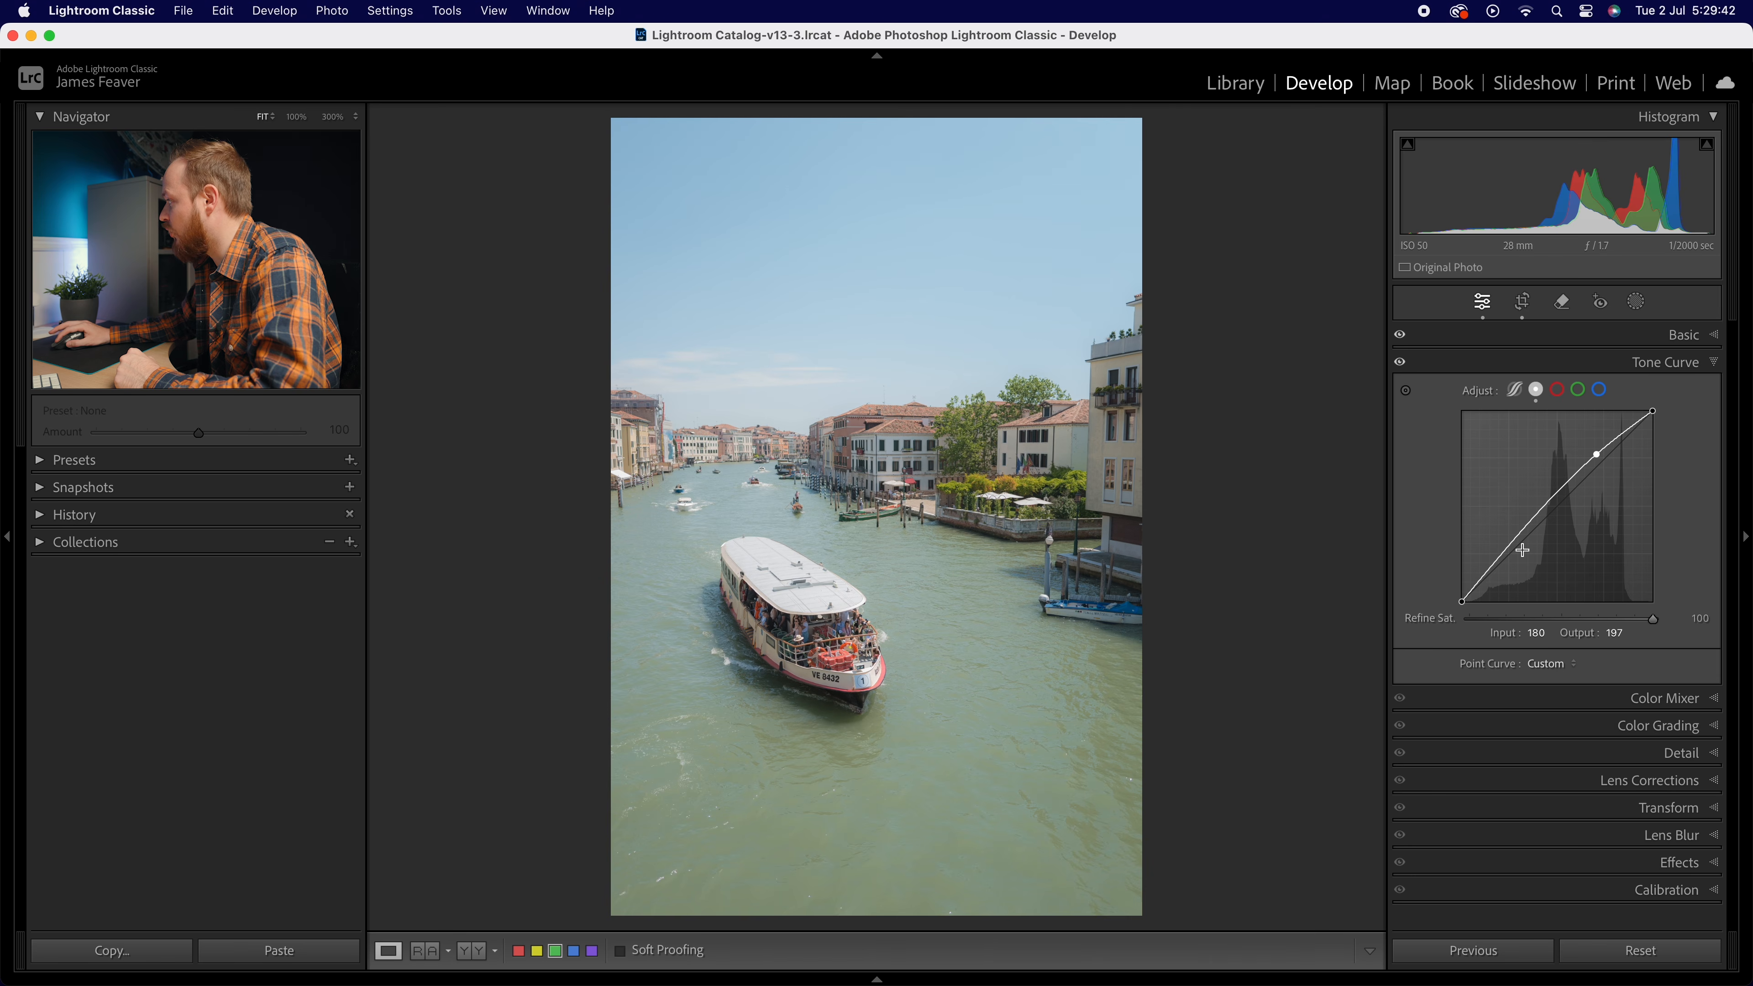
pyautogui.moveTo(1515, 547); pyautogui.dragTo(1515, 561)
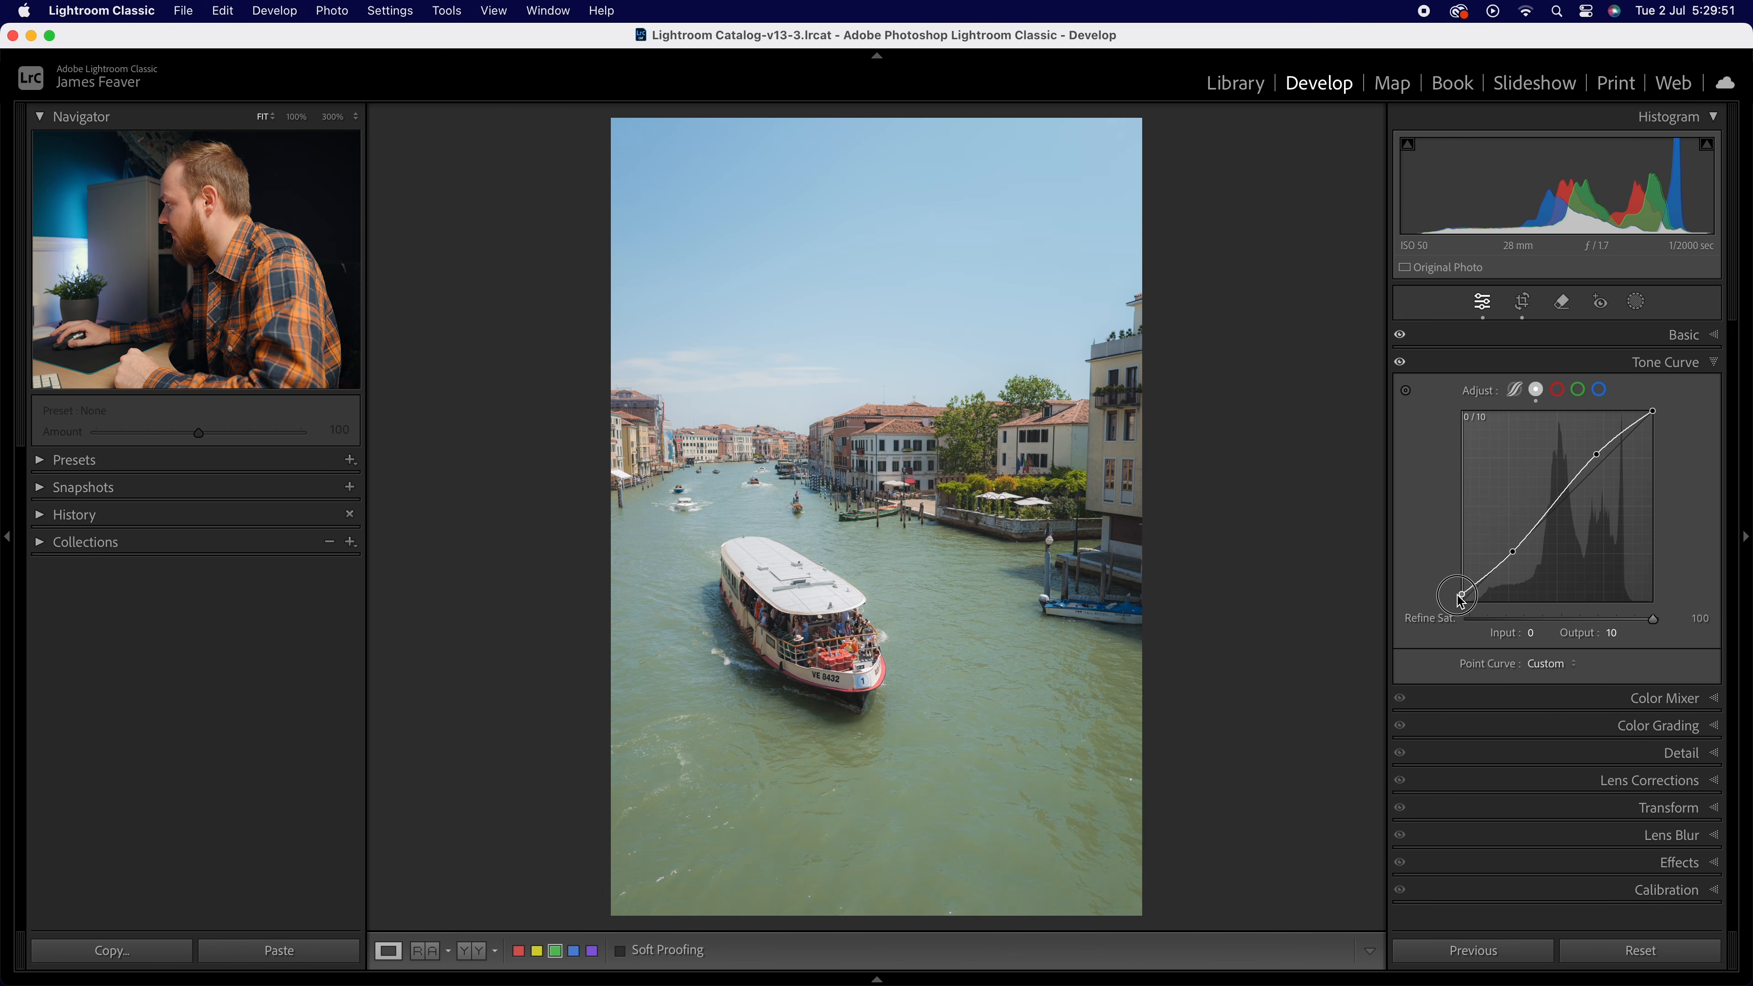
# Lift the tone curve's black point to an output of 20 and compare the photo with its unedited version
pyautogui.moveTo(1458, 592); pyautogui.dragTo(1458, 590)
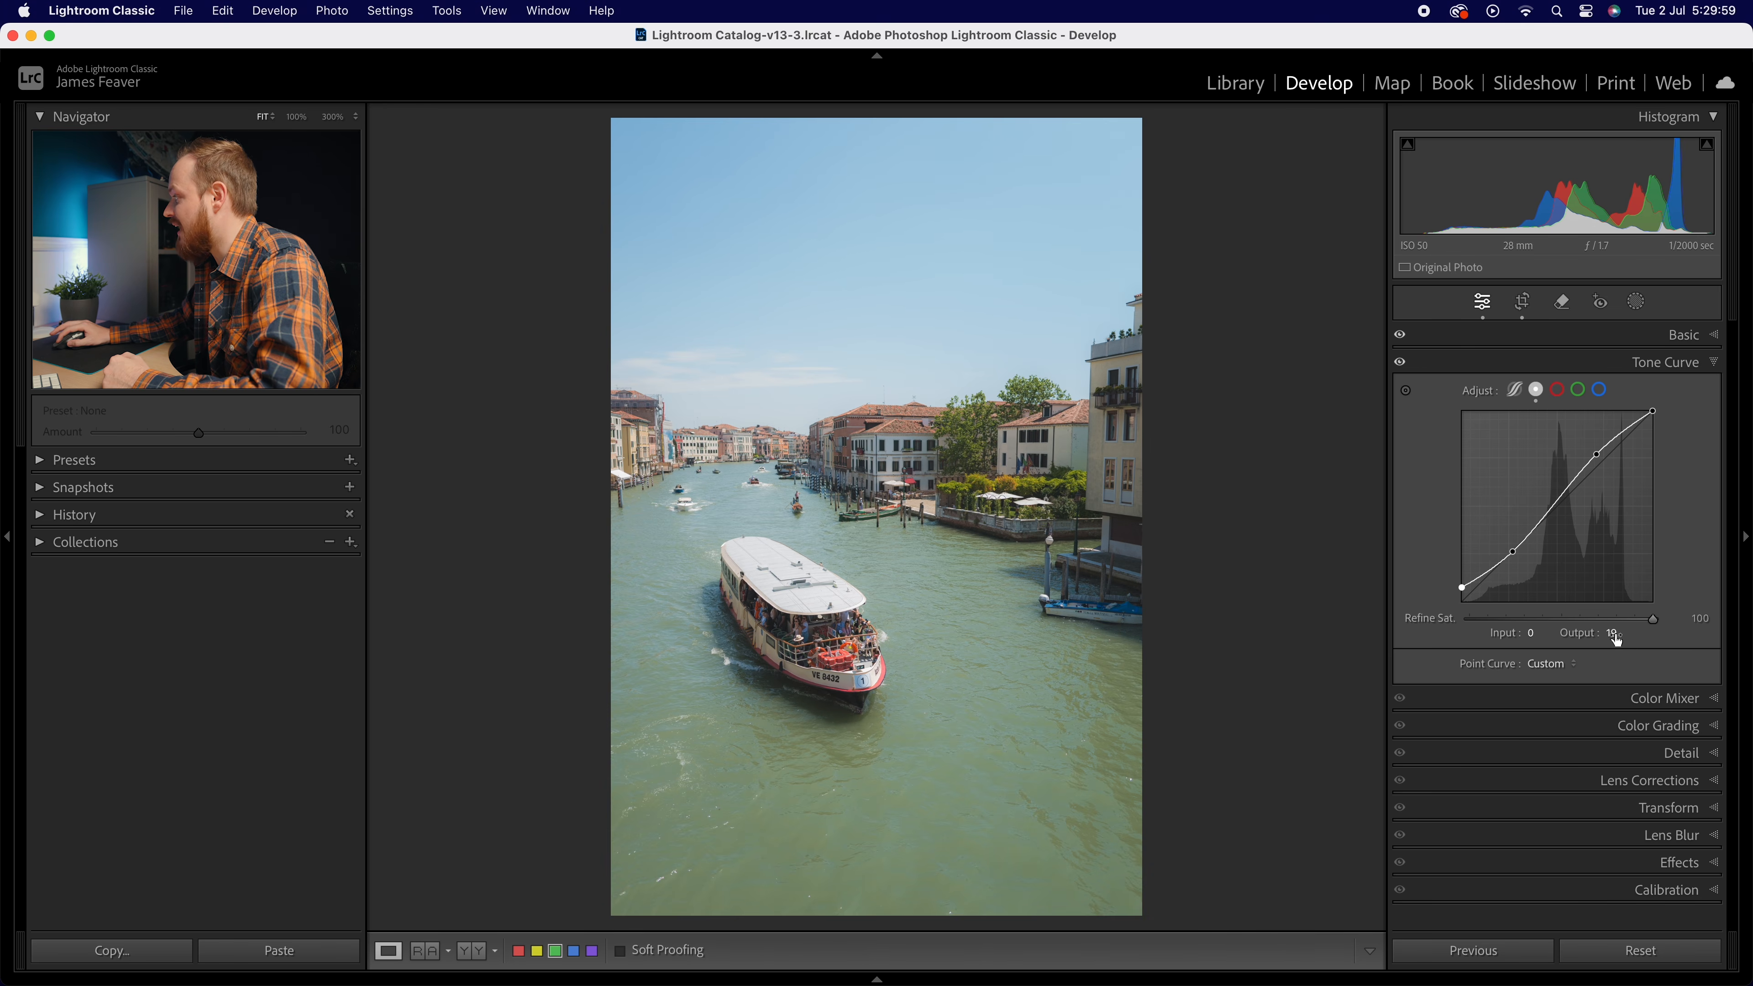
pyautogui.click(1613, 635)
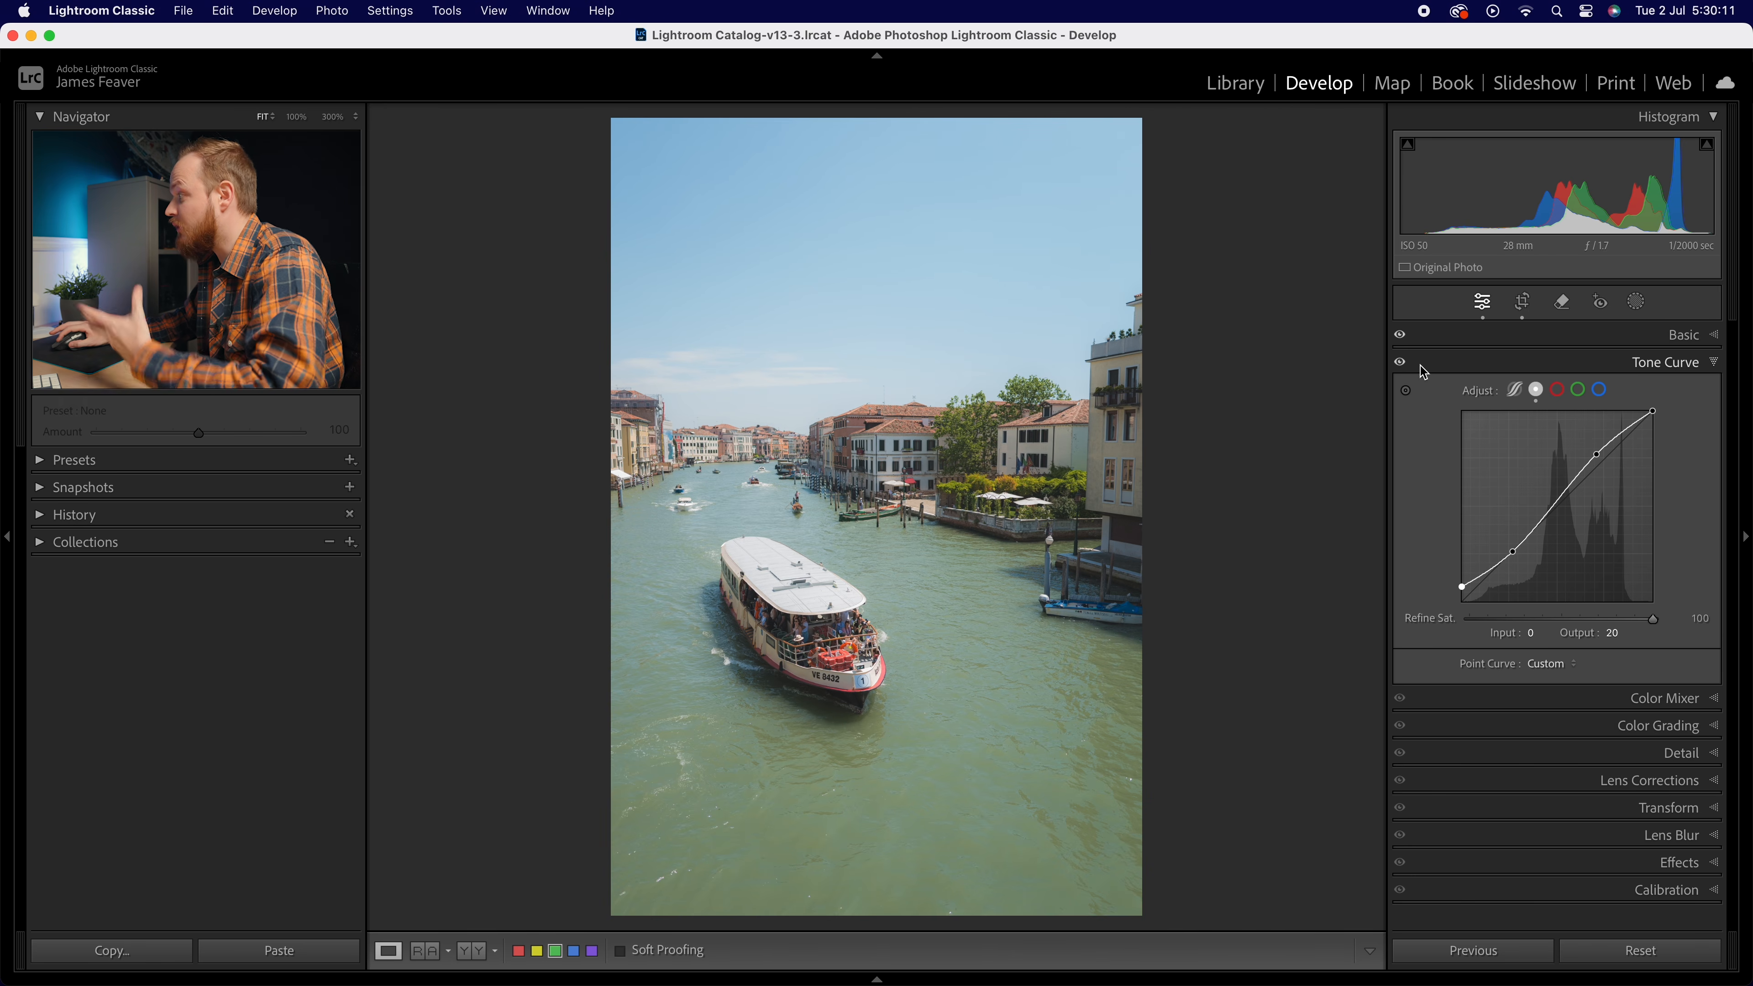
pyautogui.click(1669, 365)
pyautogui.press('\\')
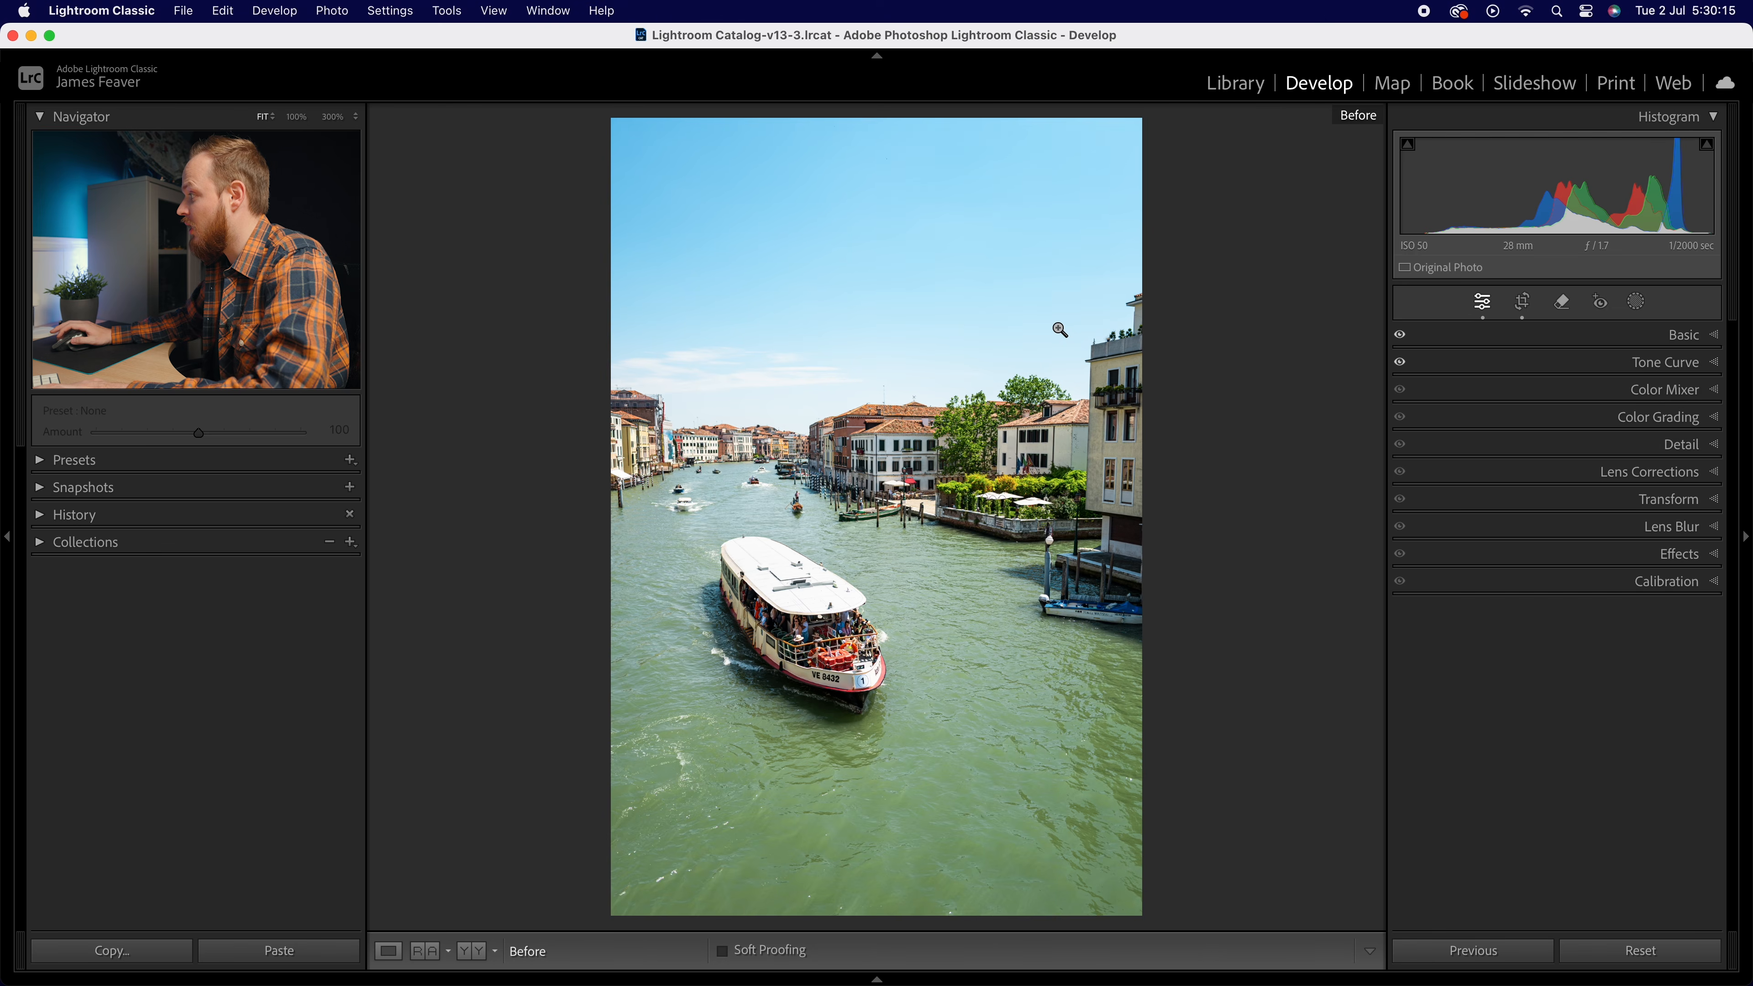
pyautogui.press('\\')
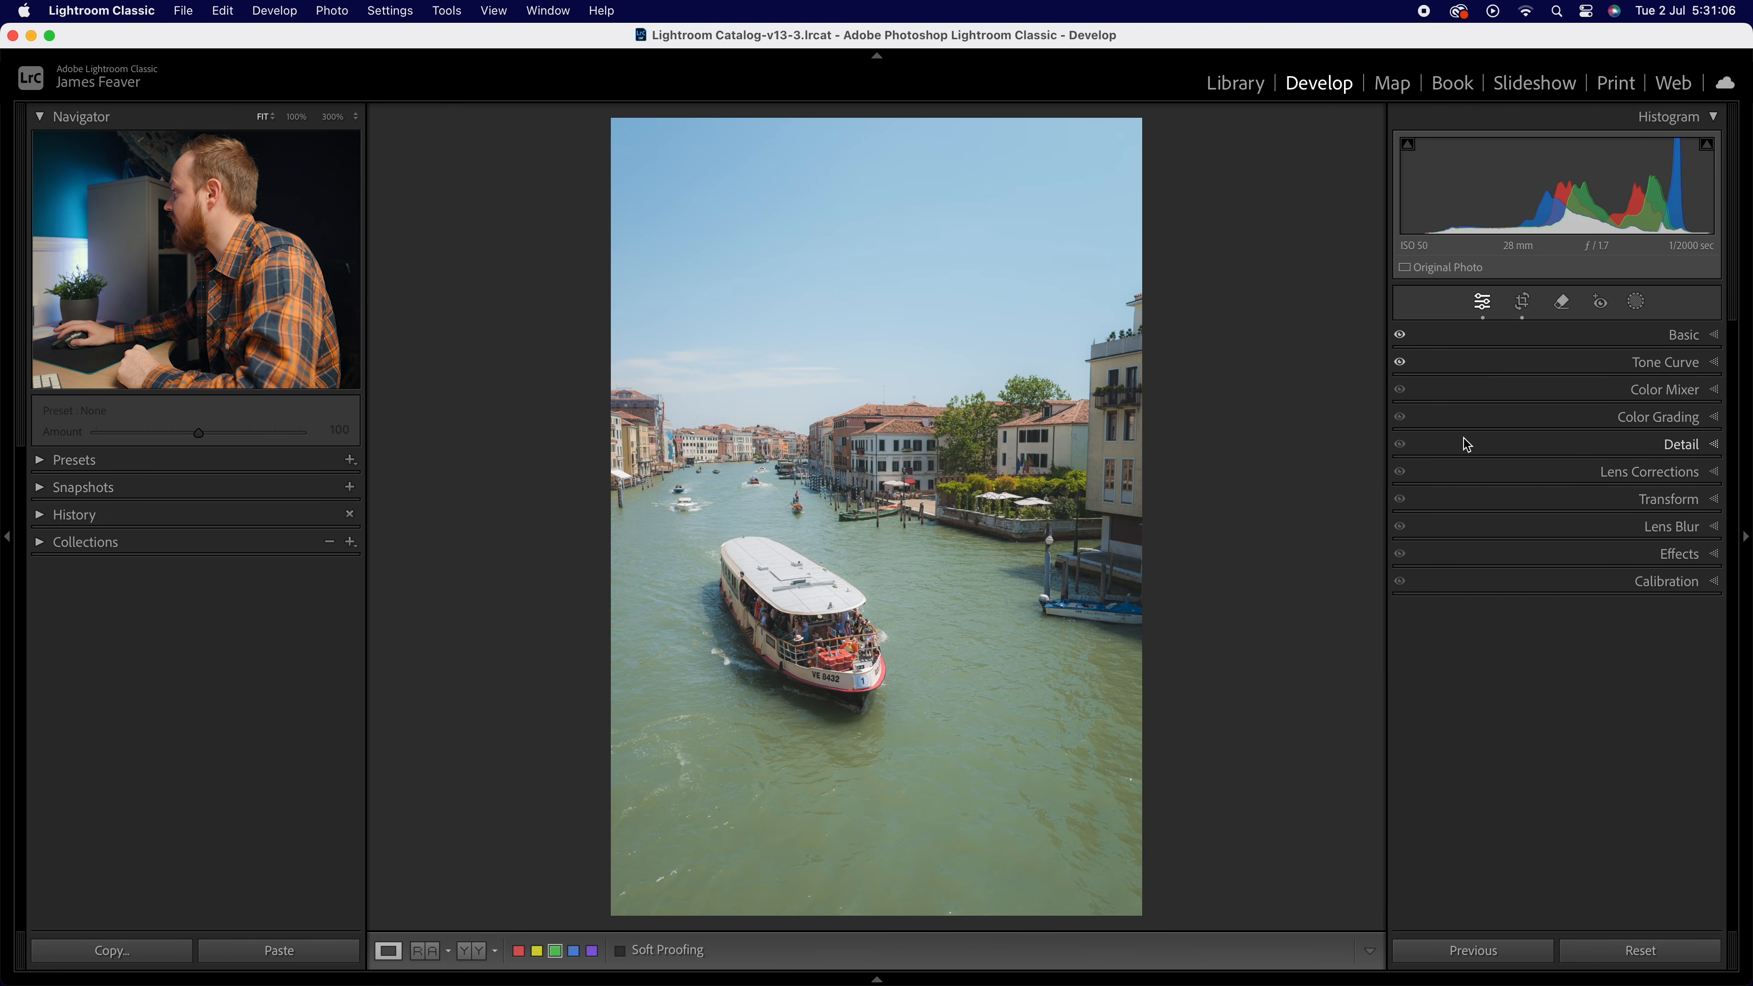
# Shape the red channel's tone curve into an S with points at input 180, output 192 and input 72, output 60
pyautogui.click(1641, 362)
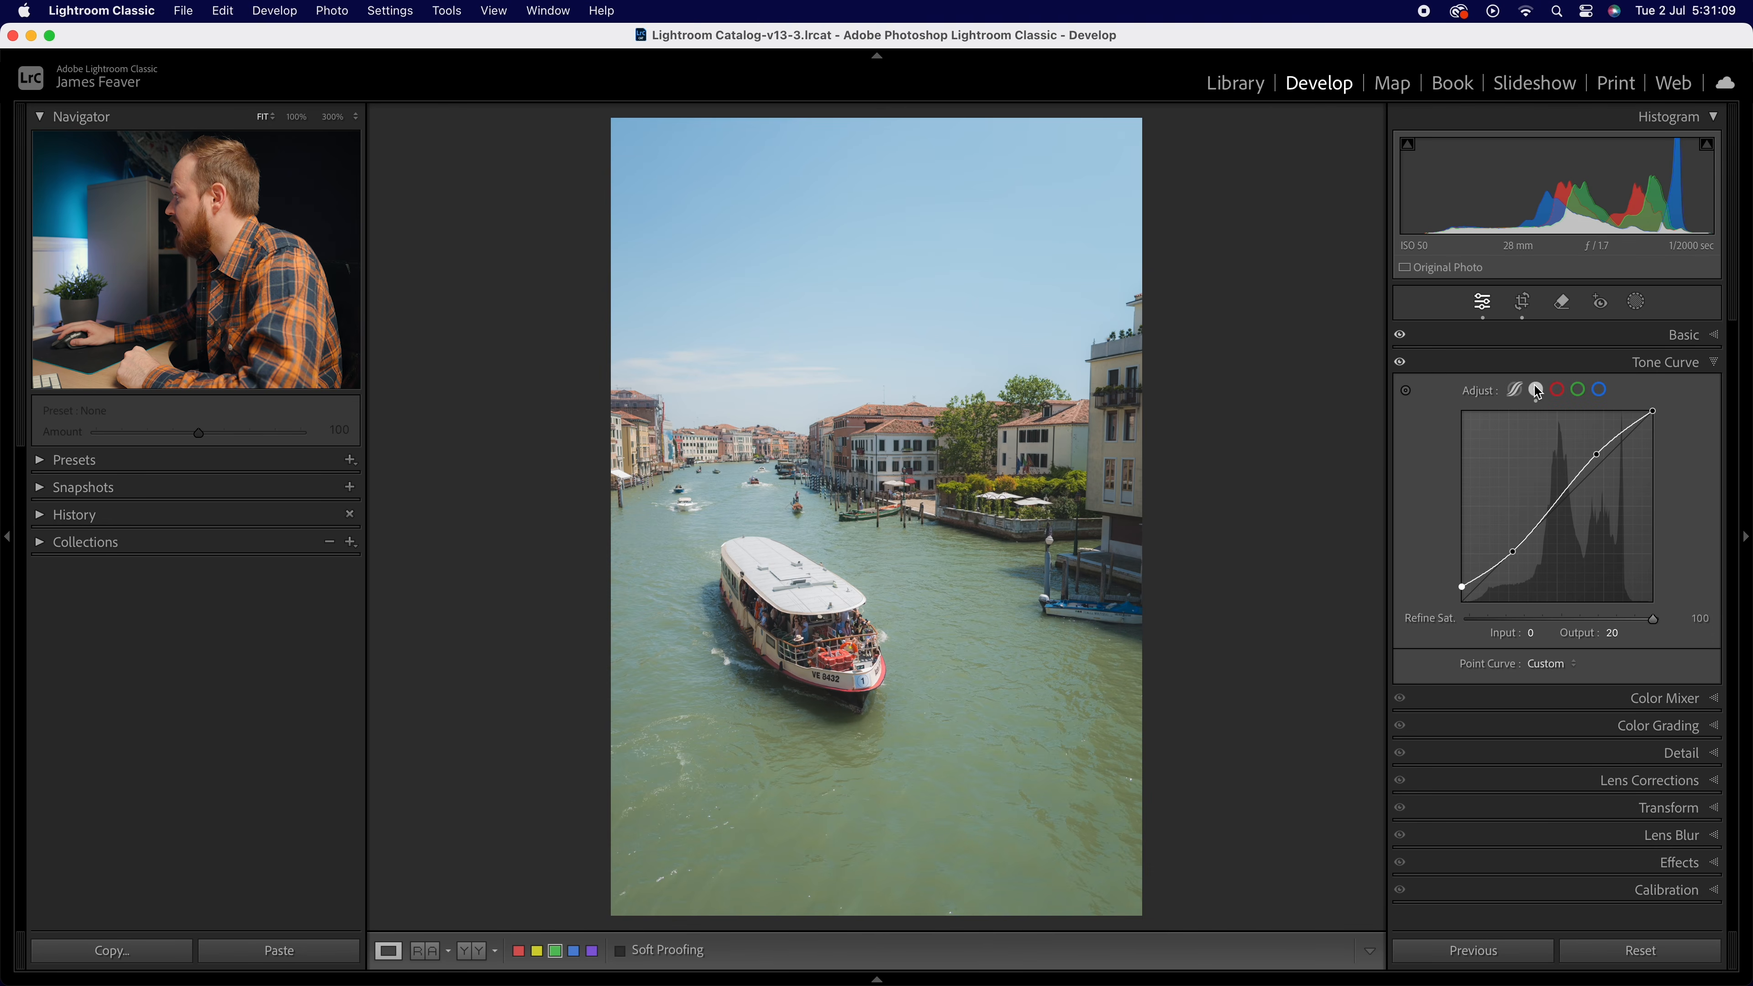
pyautogui.click(1557, 392)
pyautogui.click(1579, 392)
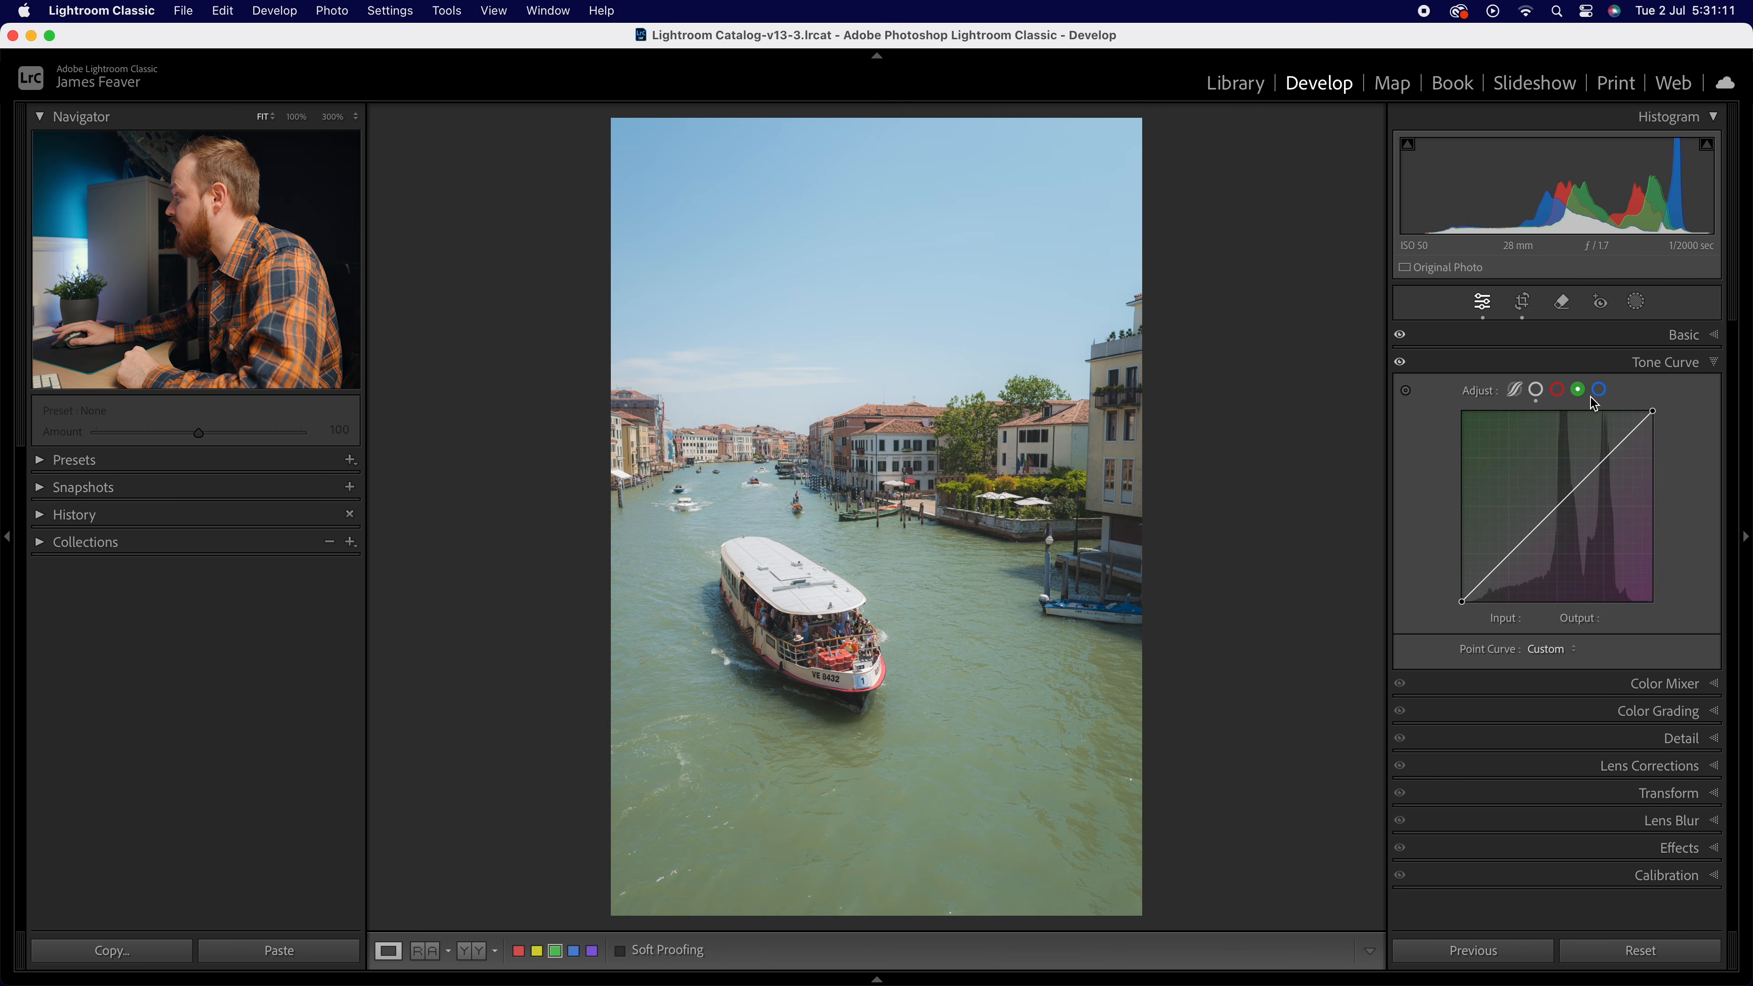
pyautogui.click(1600, 391)
pyautogui.click(1579, 390)
pyautogui.click(1600, 391)
pyautogui.click(1558, 392)
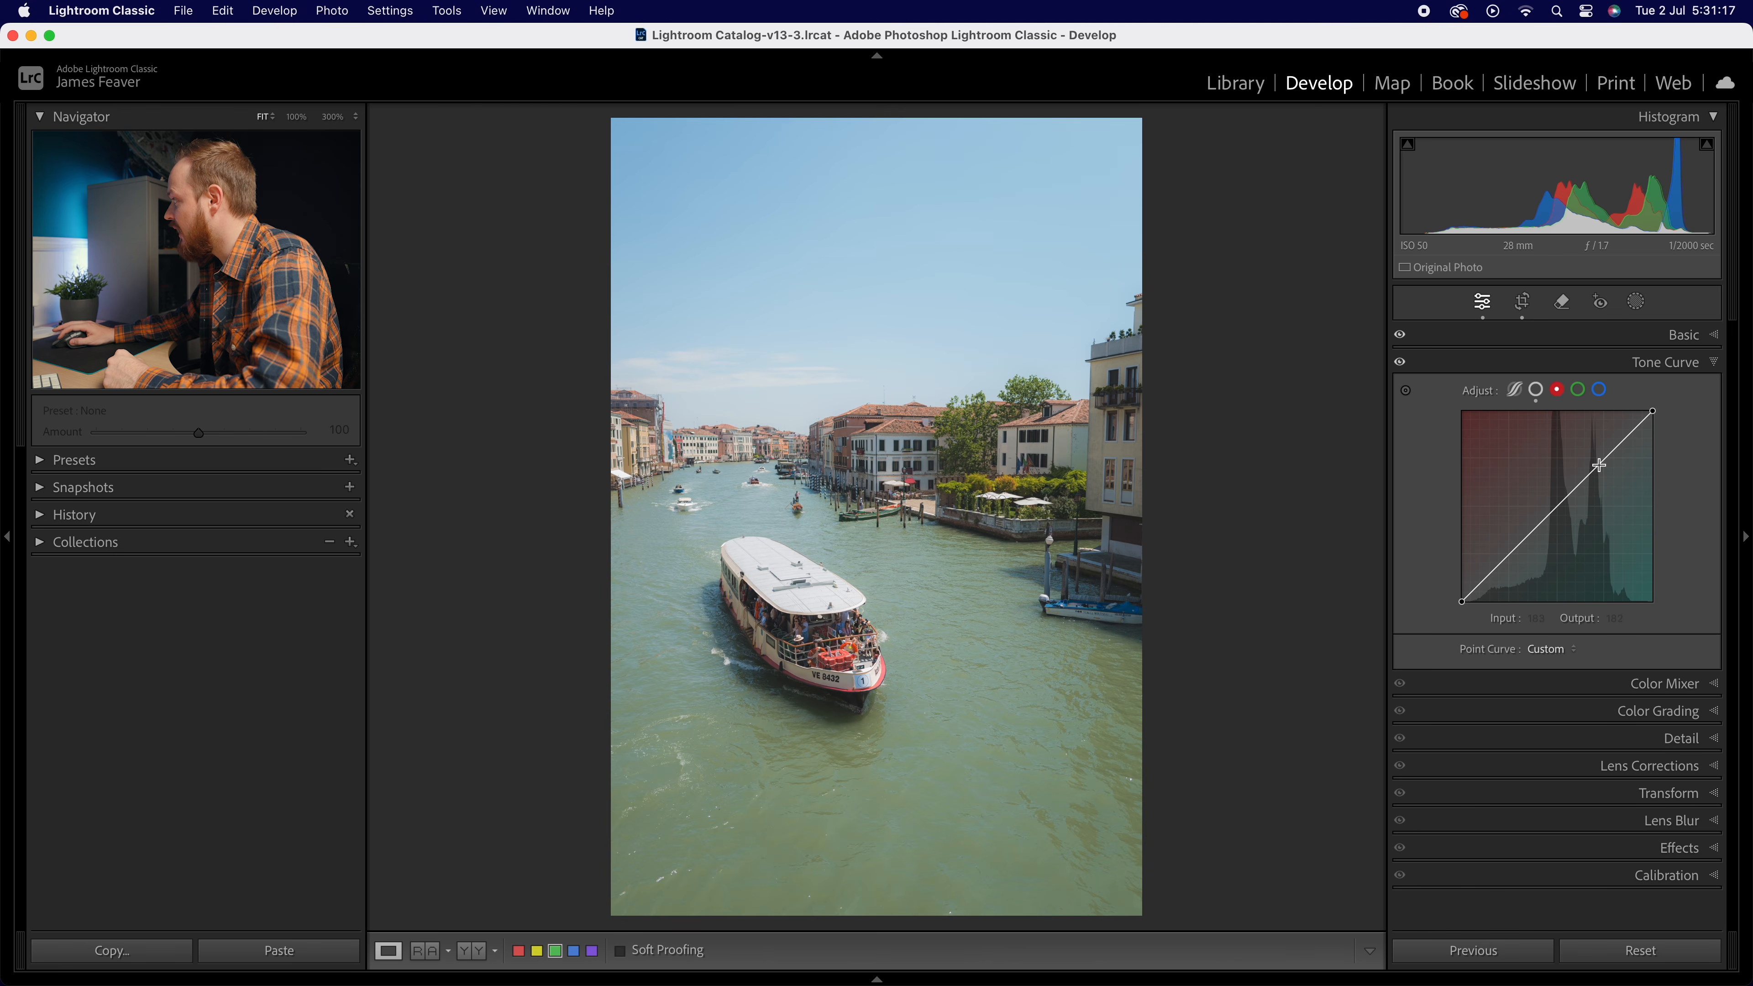
pyautogui.moveTo(1599, 466); pyautogui.dragTo(1597, 457)
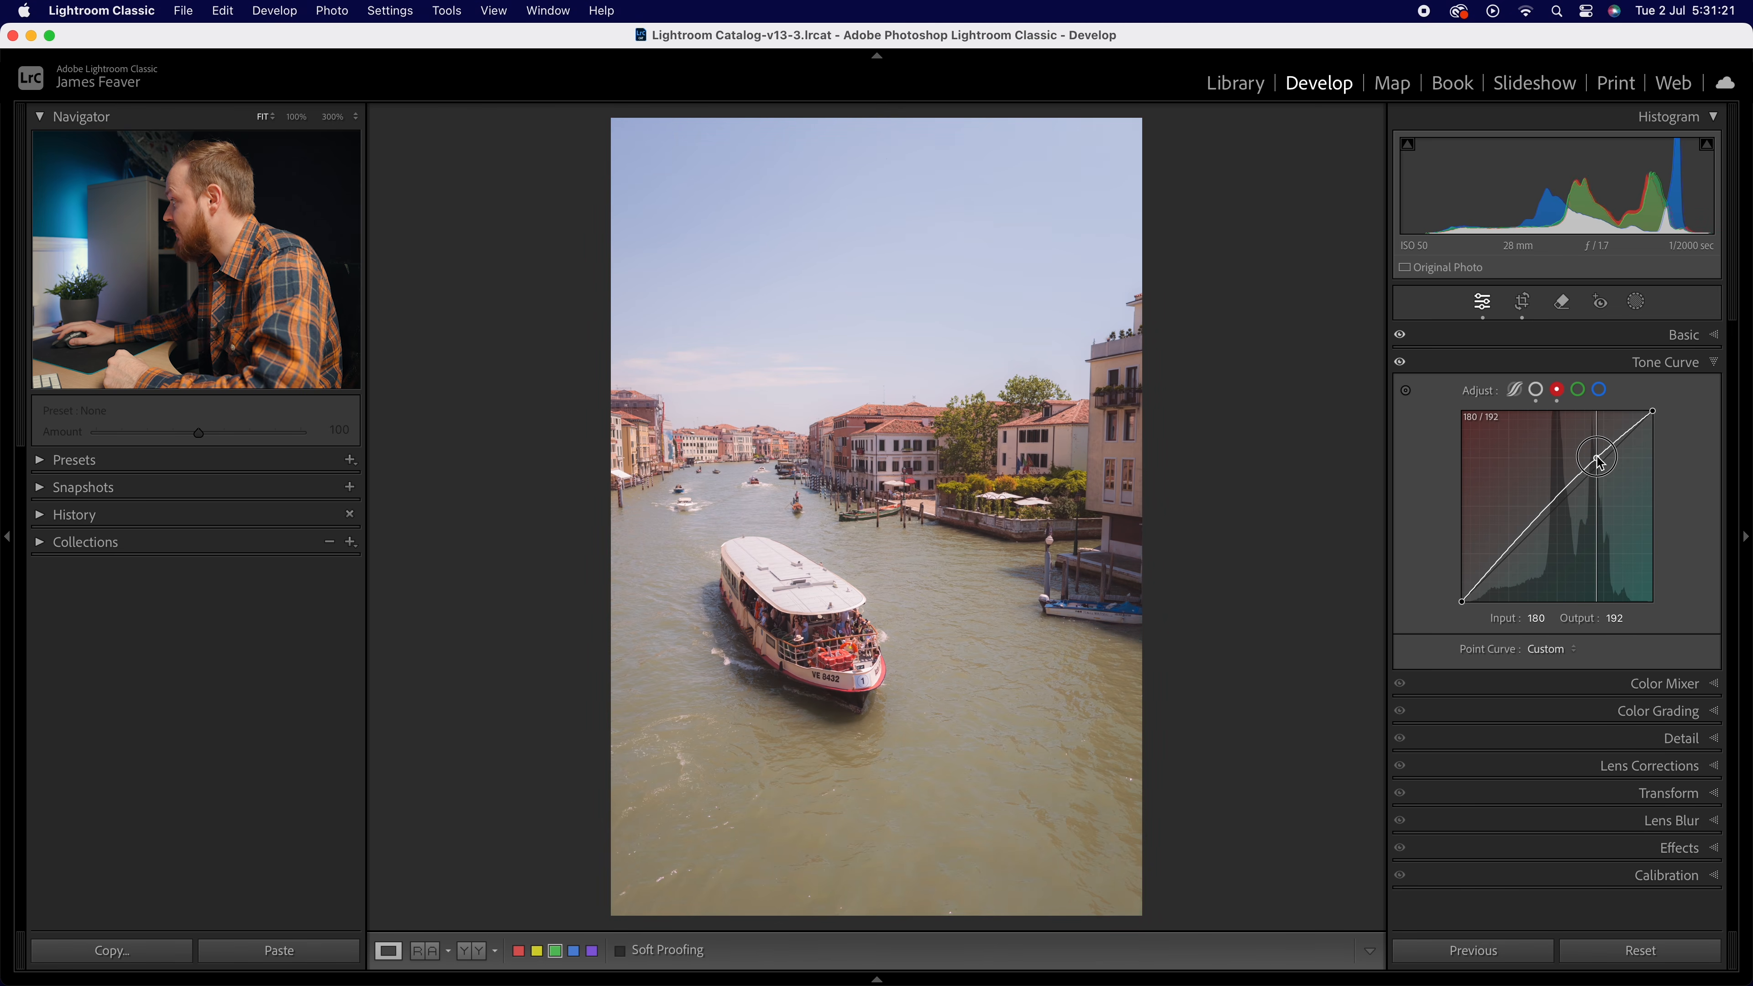
pyautogui.moveTo(1509, 549); pyautogui.dragTo(1516, 562)
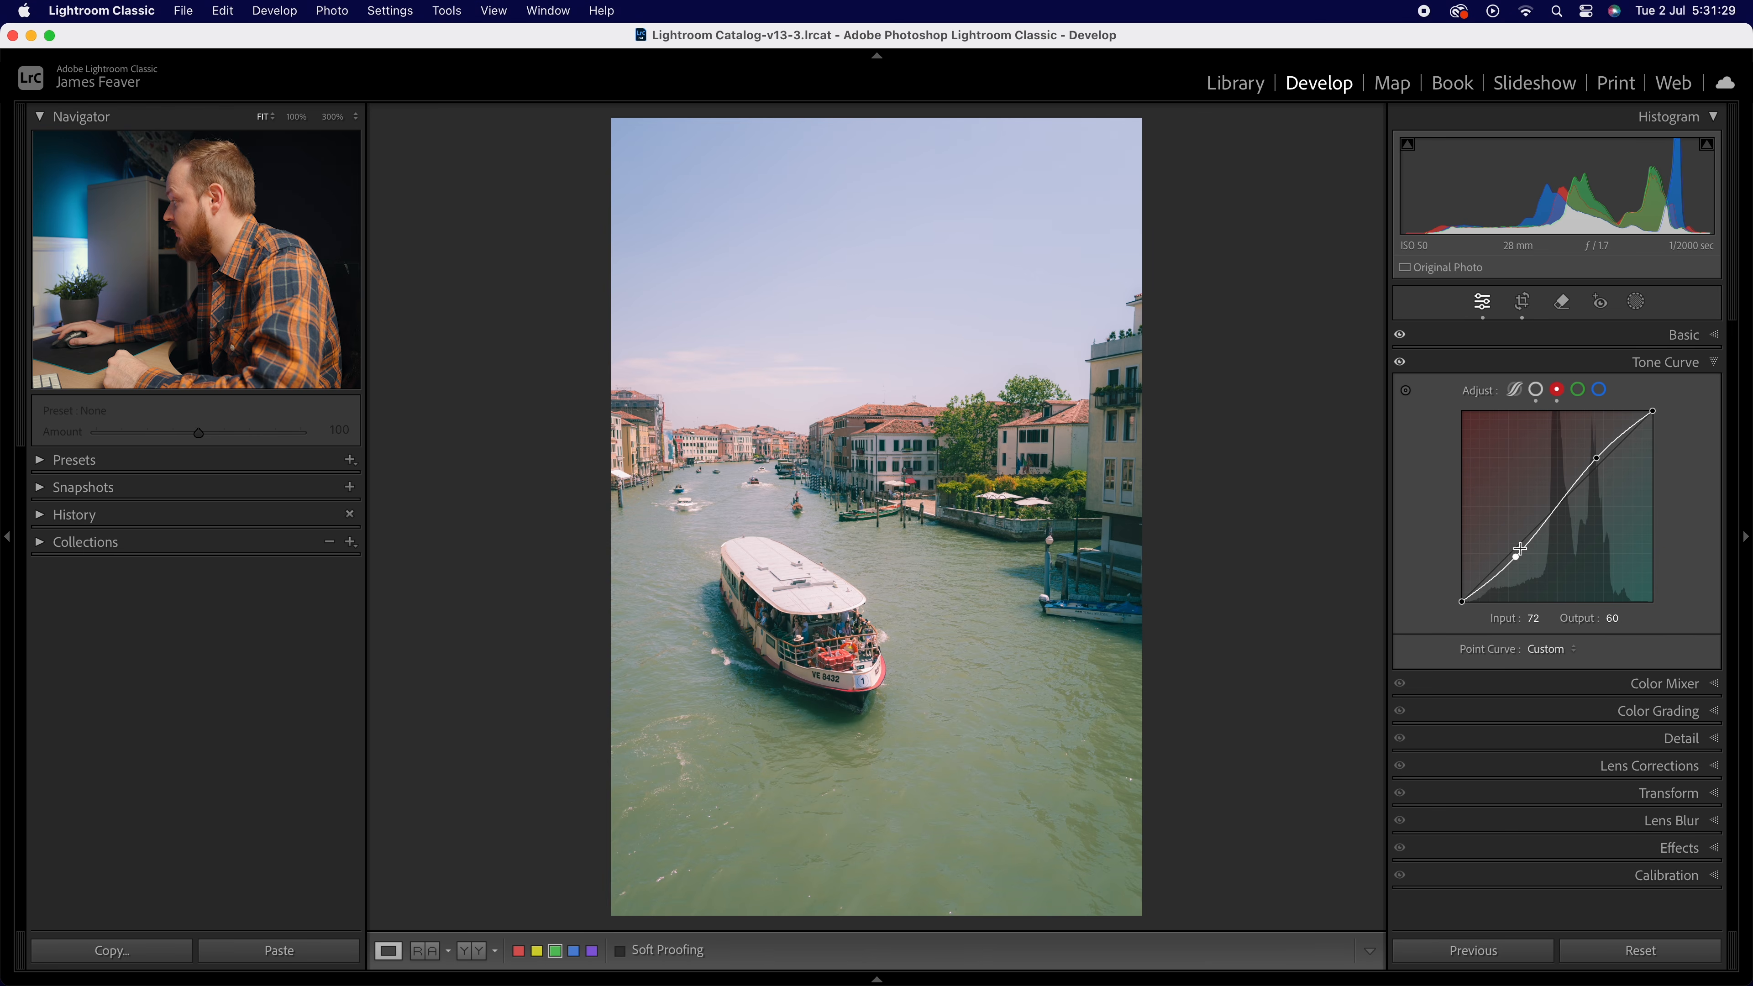
pyautogui.rightClick(1540, 459)
pyautogui.click(1571, 519)
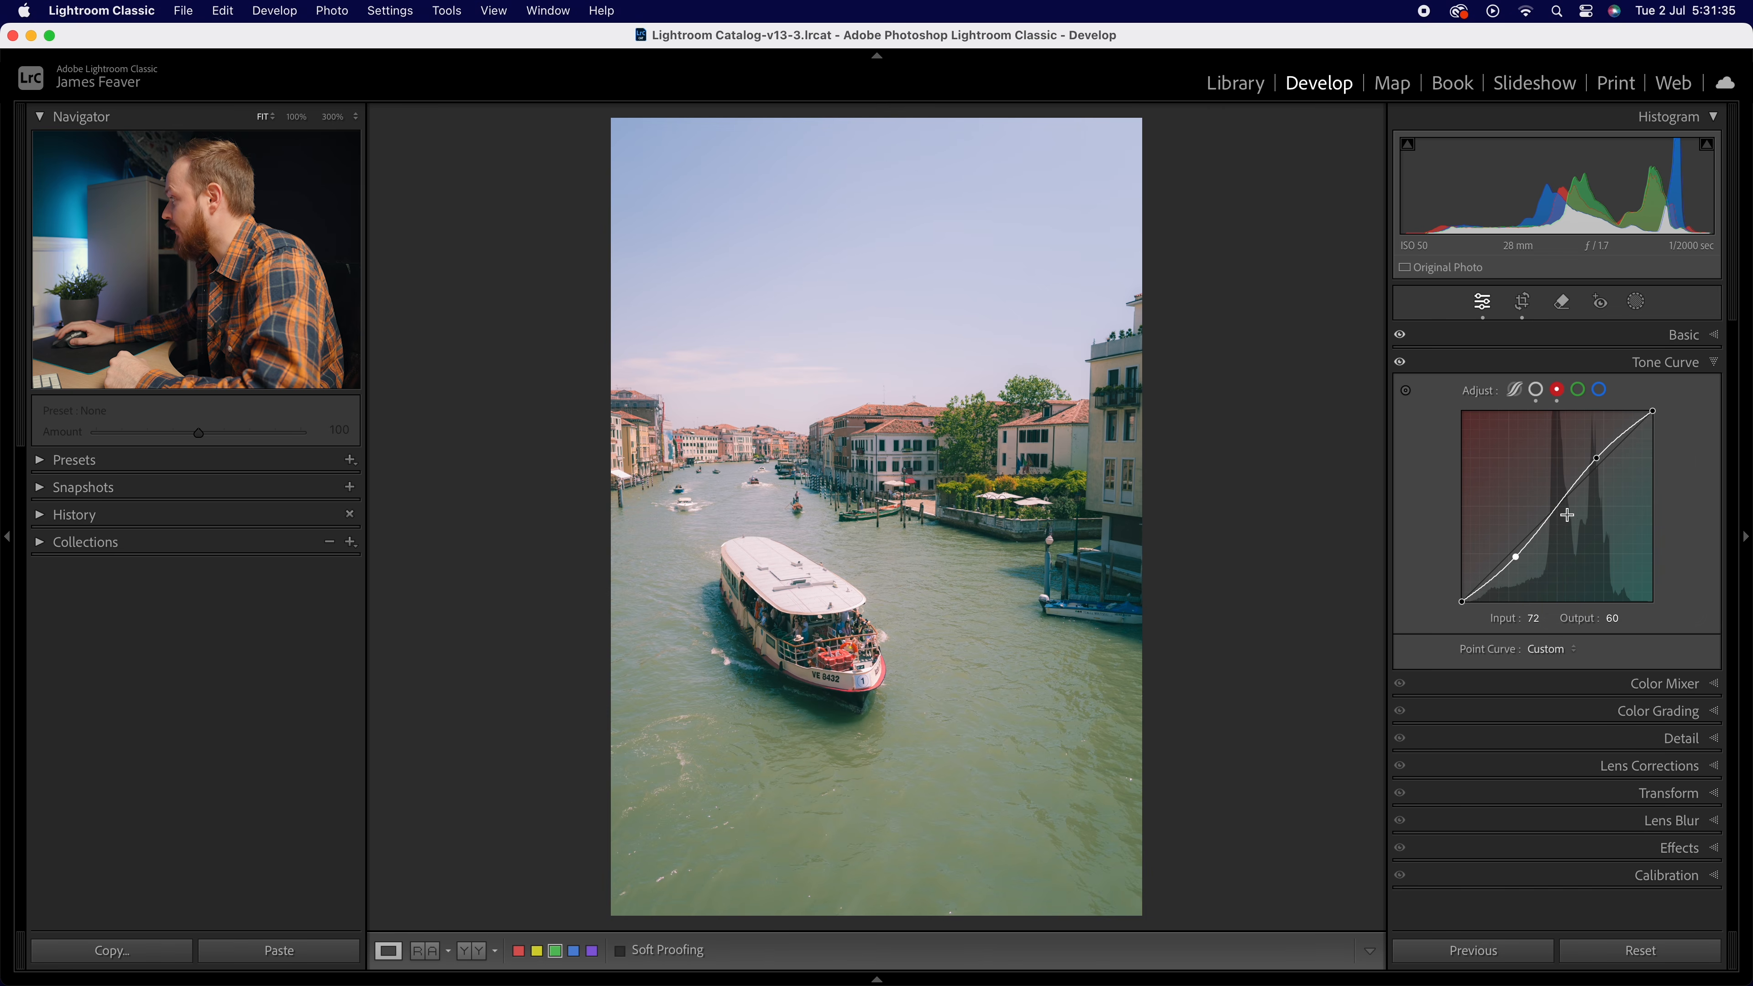
# Paste the copied red-channel S-curve into both the green and blue channels of the tone curve
pyautogui.click(1580, 394)
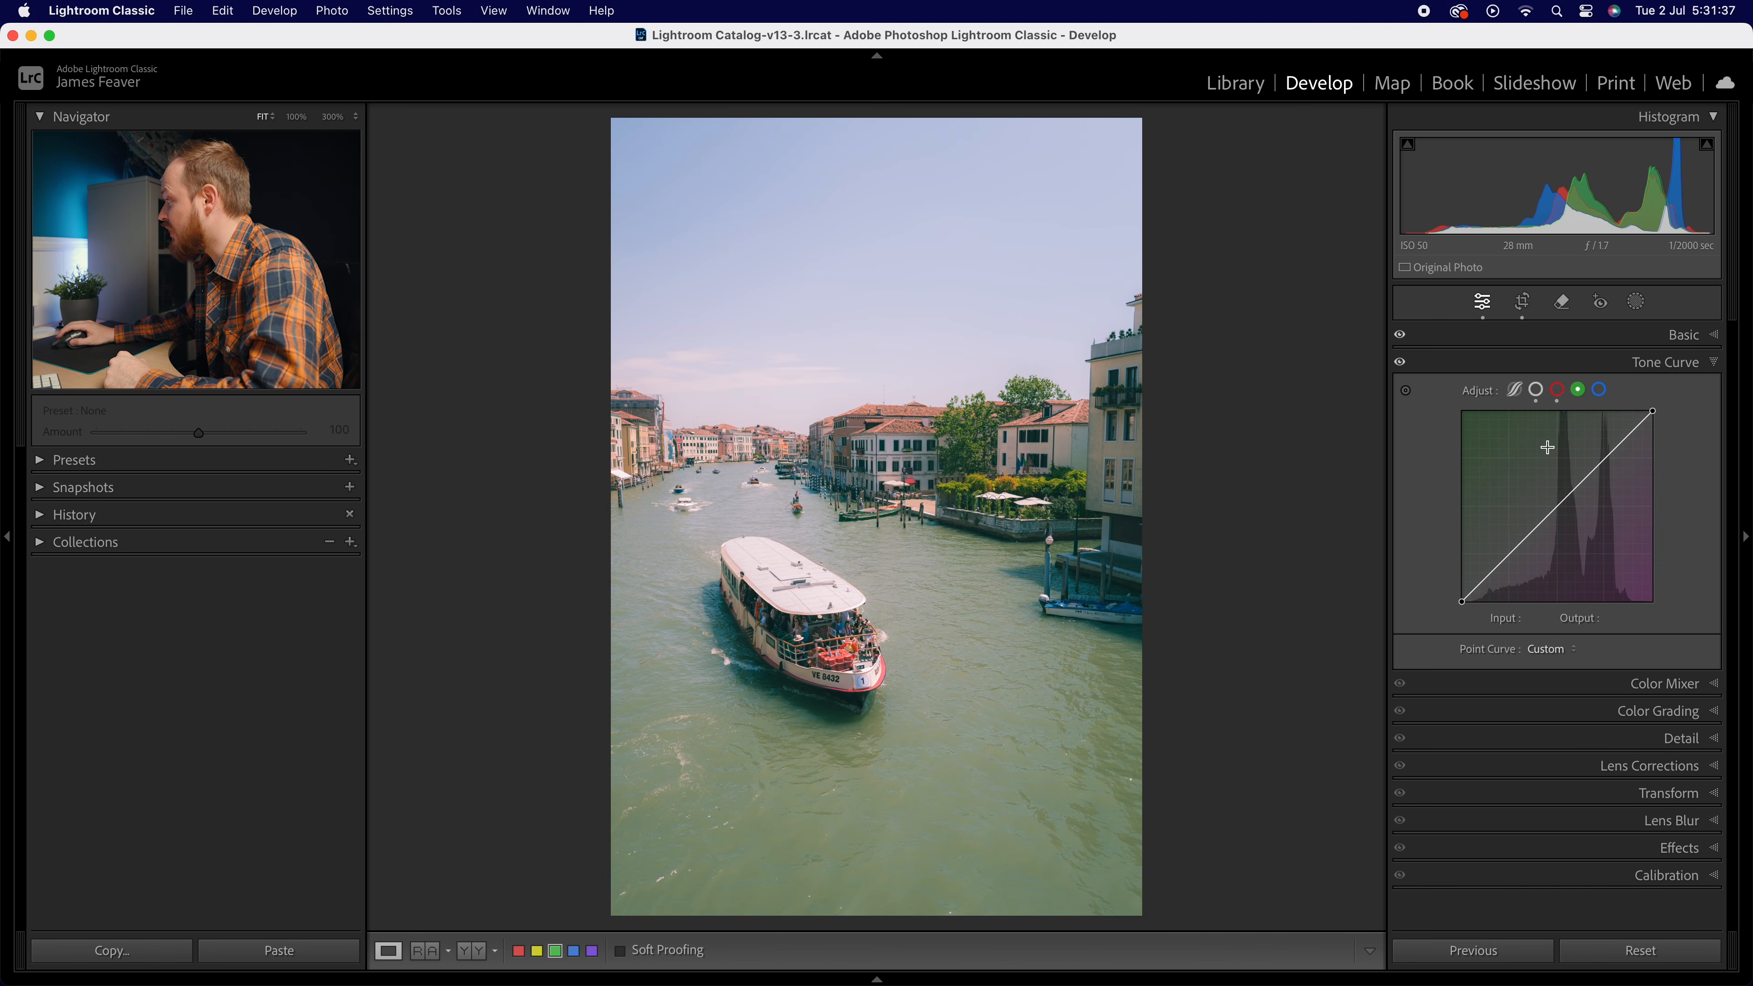
pyautogui.rightClick(1526, 476)
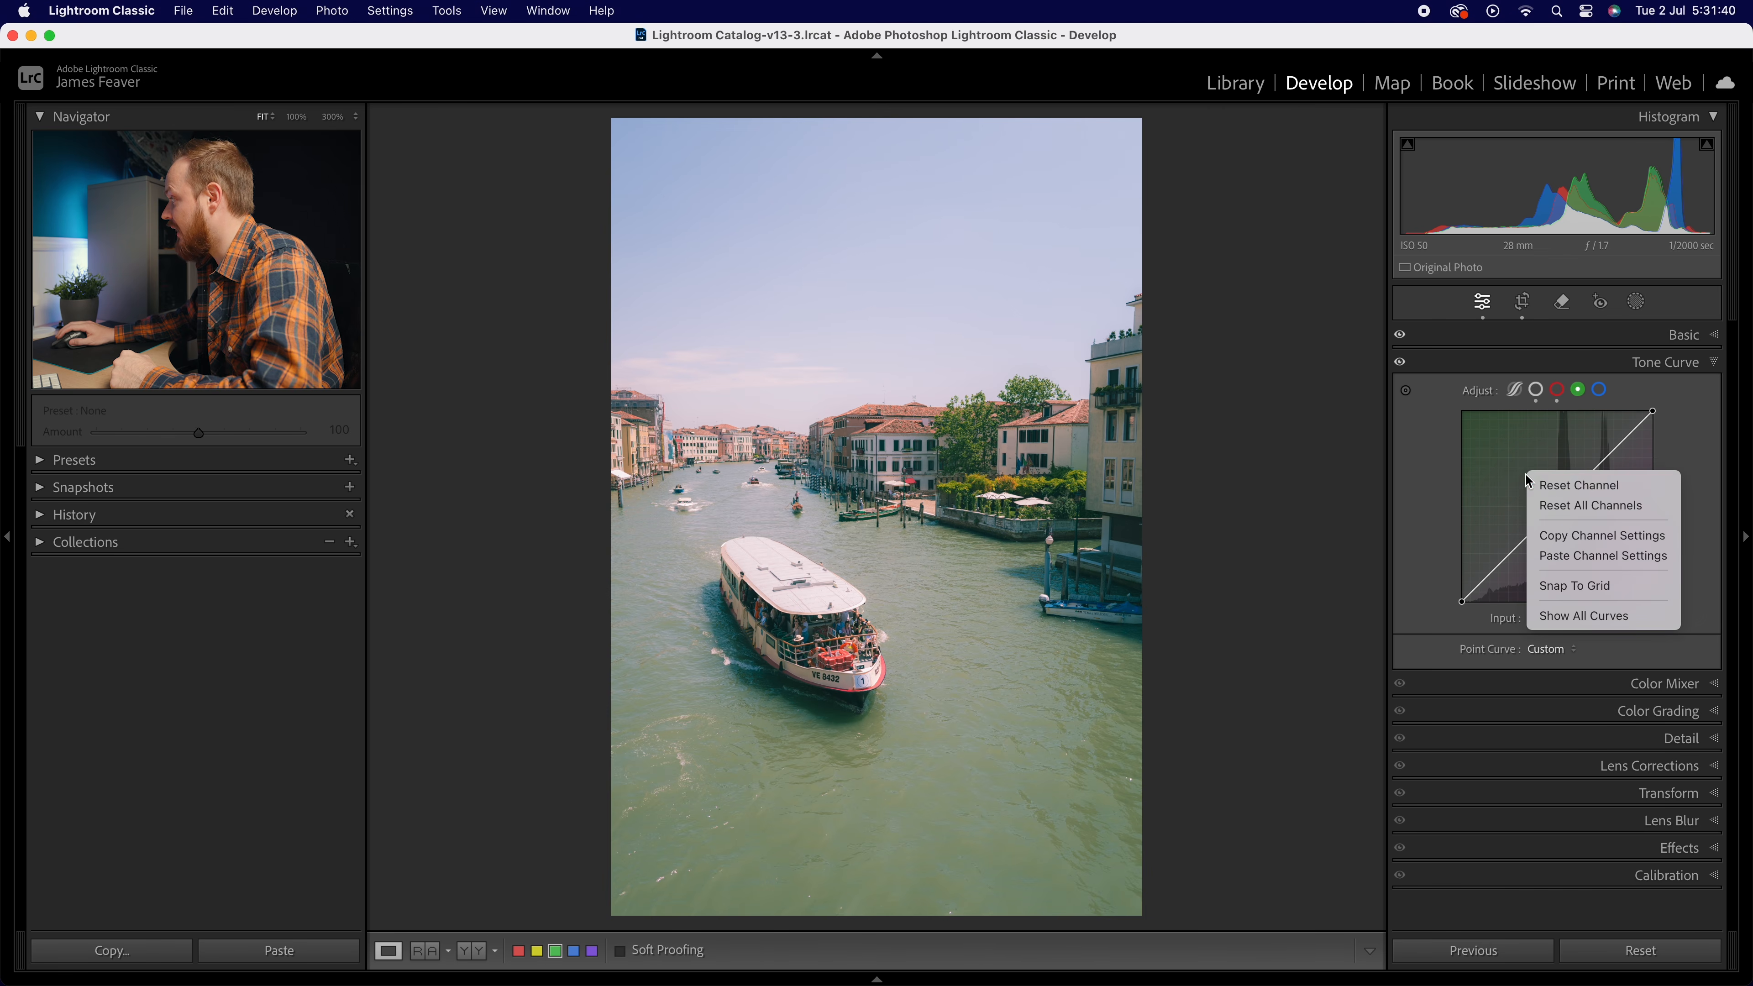
pyautogui.click(1559, 561)
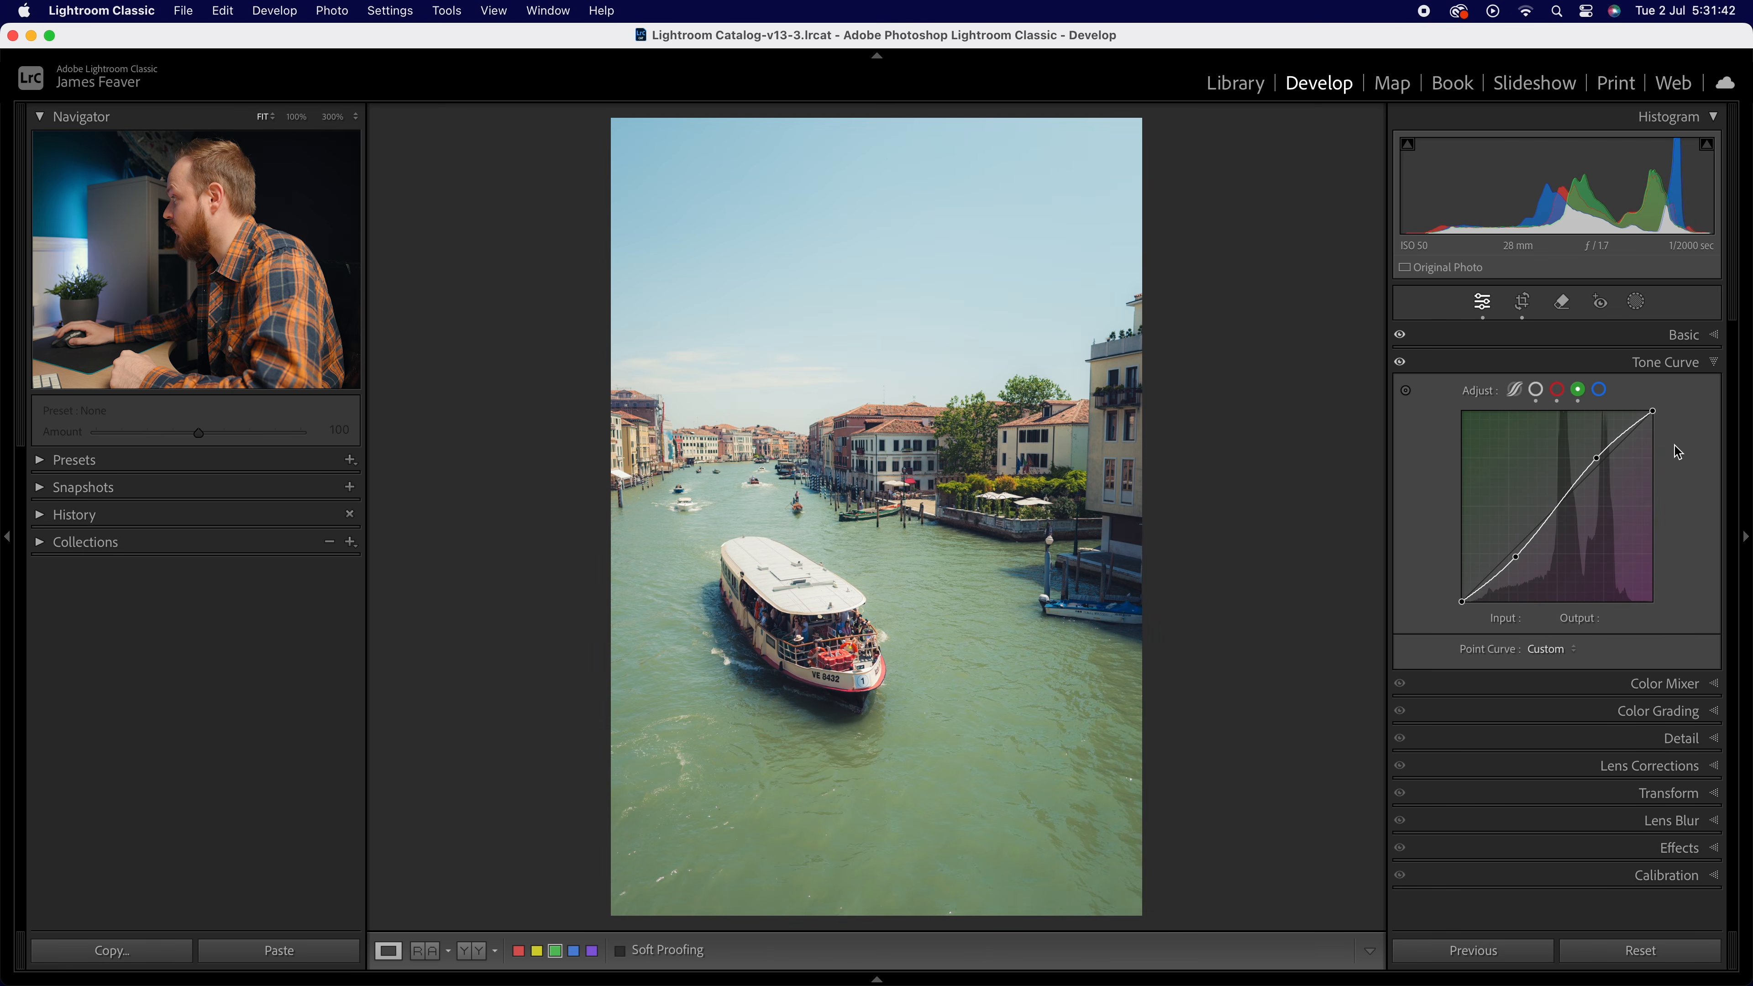
pyautogui.click(1601, 391)
pyautogui.rightClick(1512, 482)
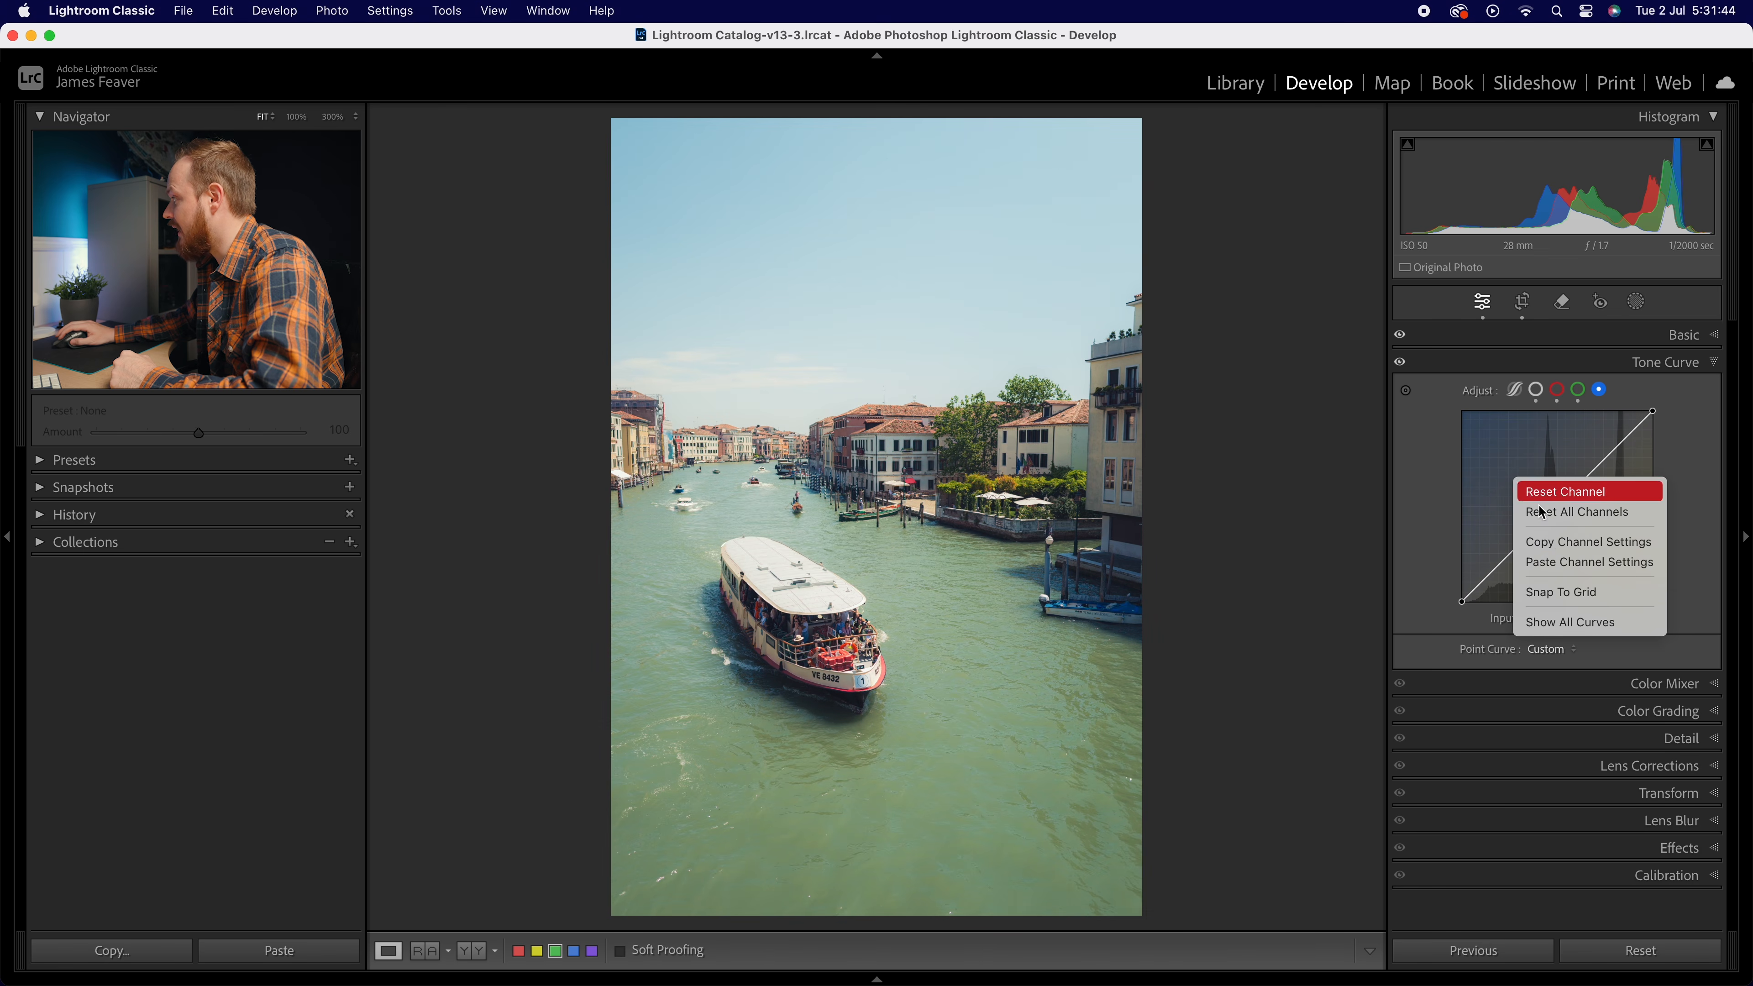
pyautogui.click(1553, 561)
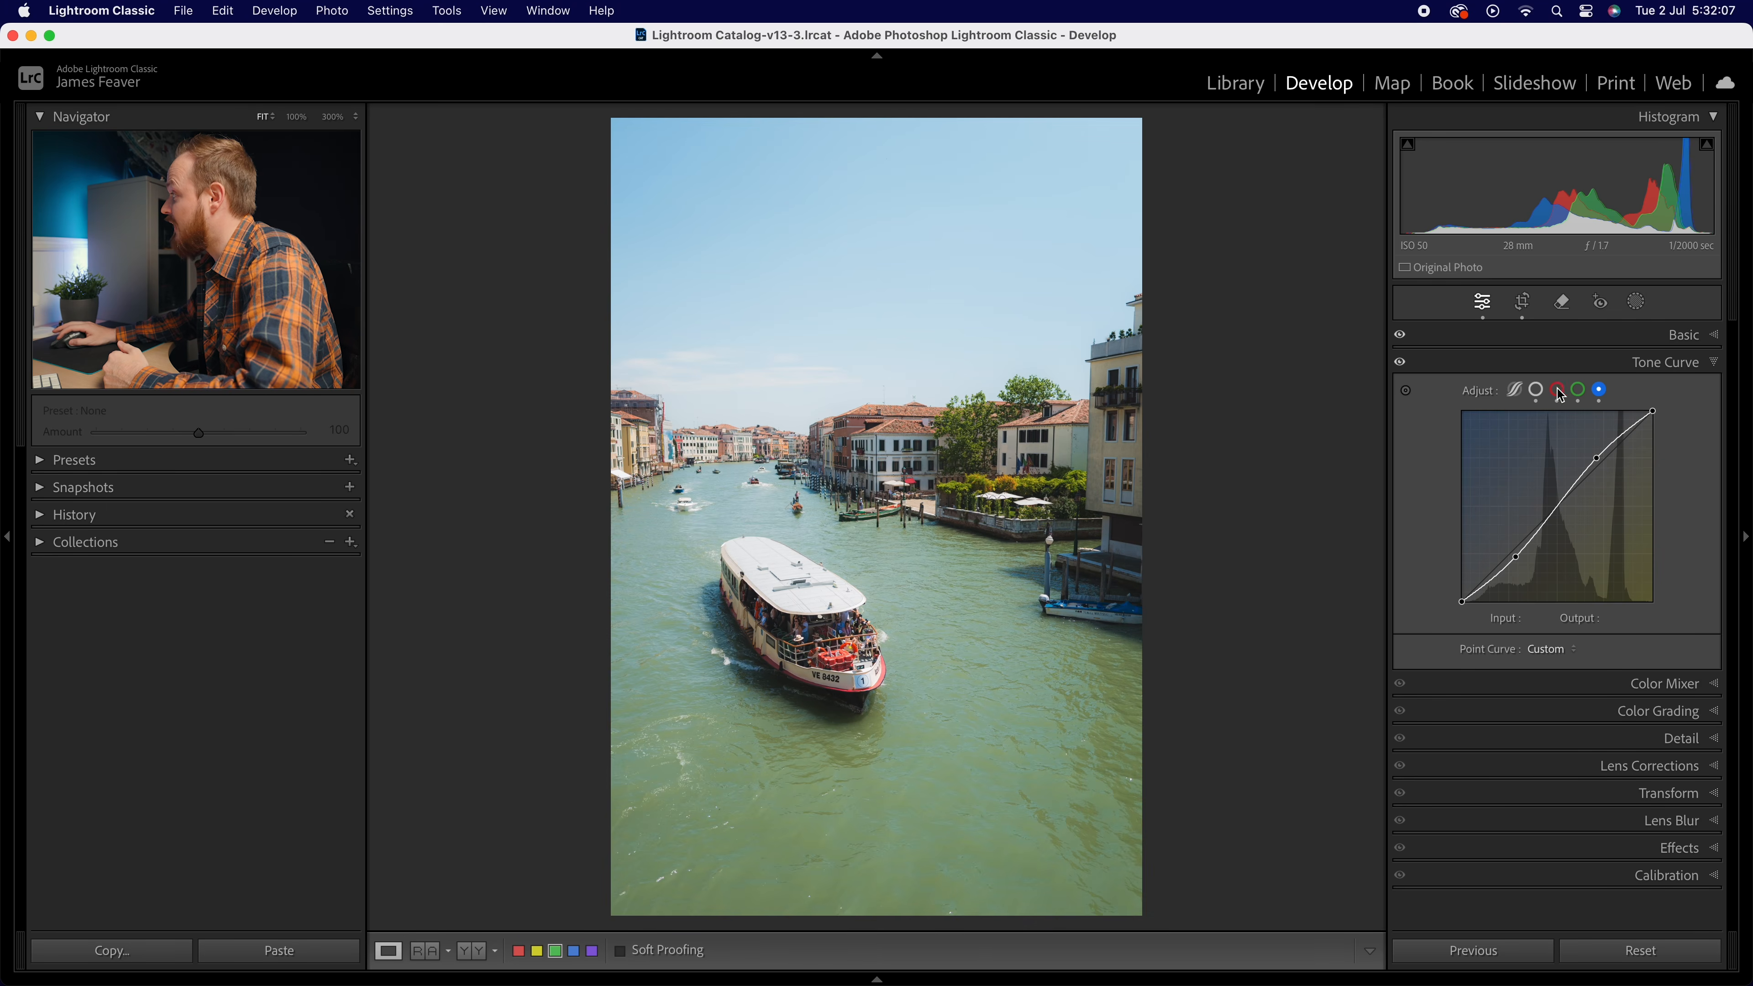
# Compare the photo with and without the tone curve adjustments, and close the curve settings
pyautogui.click(1400, 363)
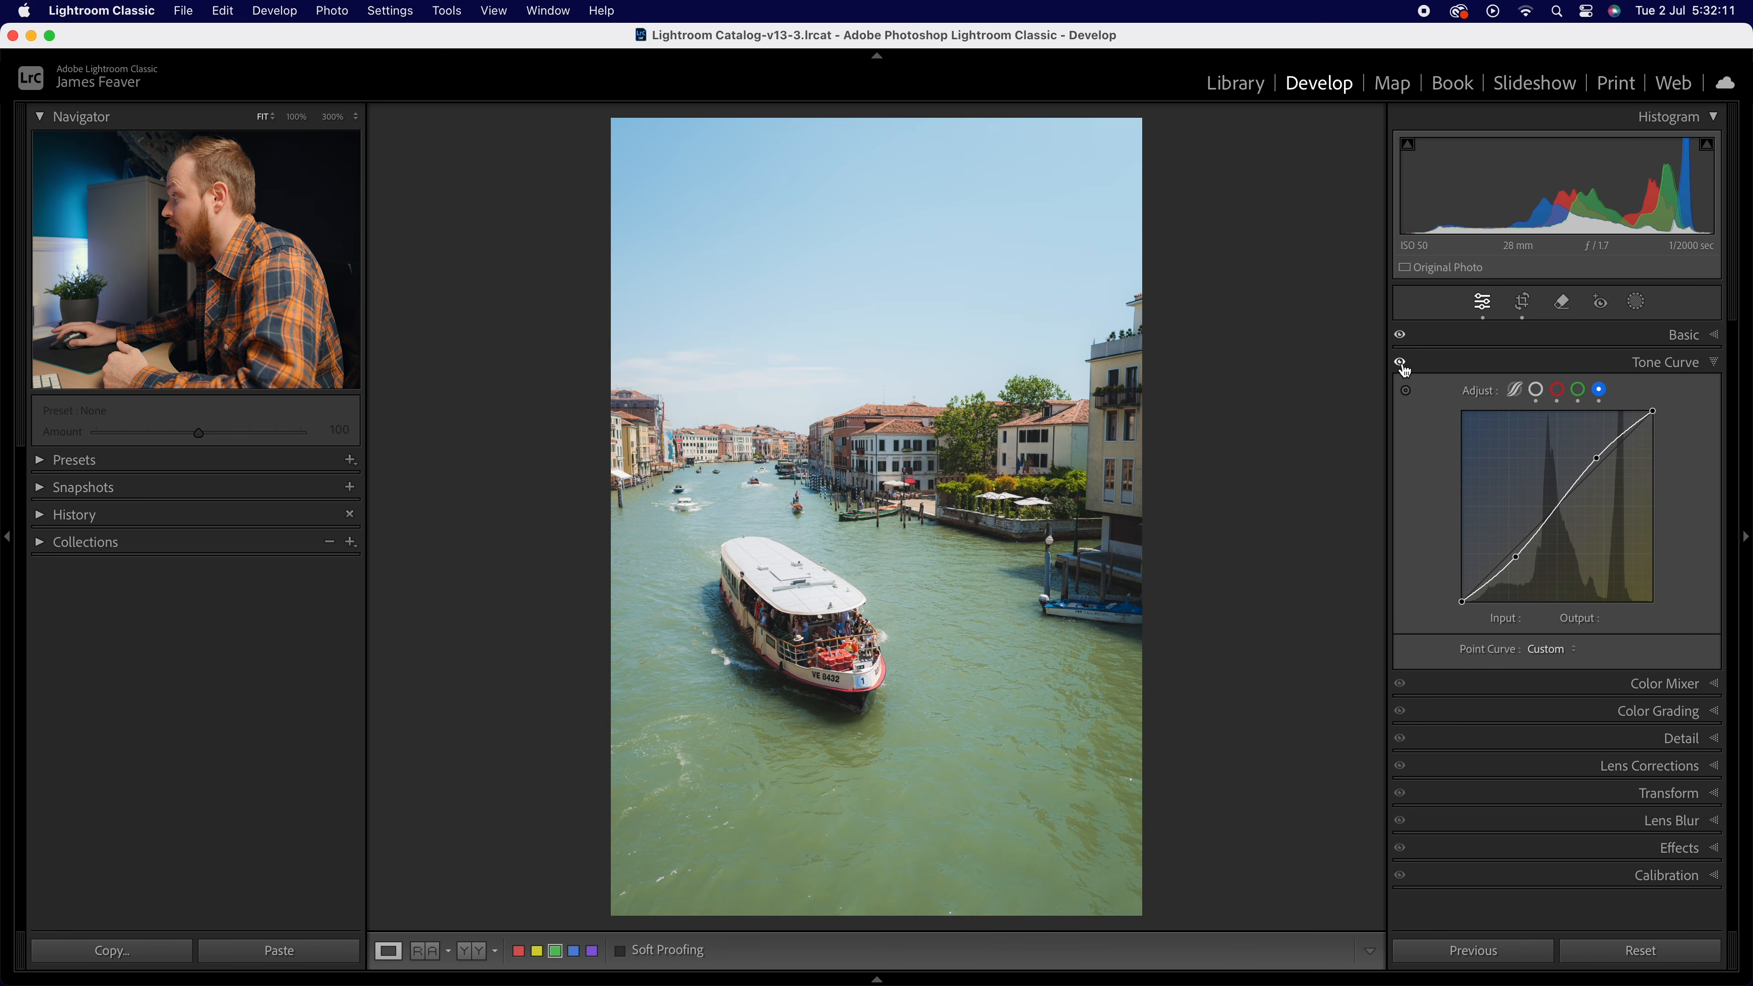
pyautogui.click(1400, 363)
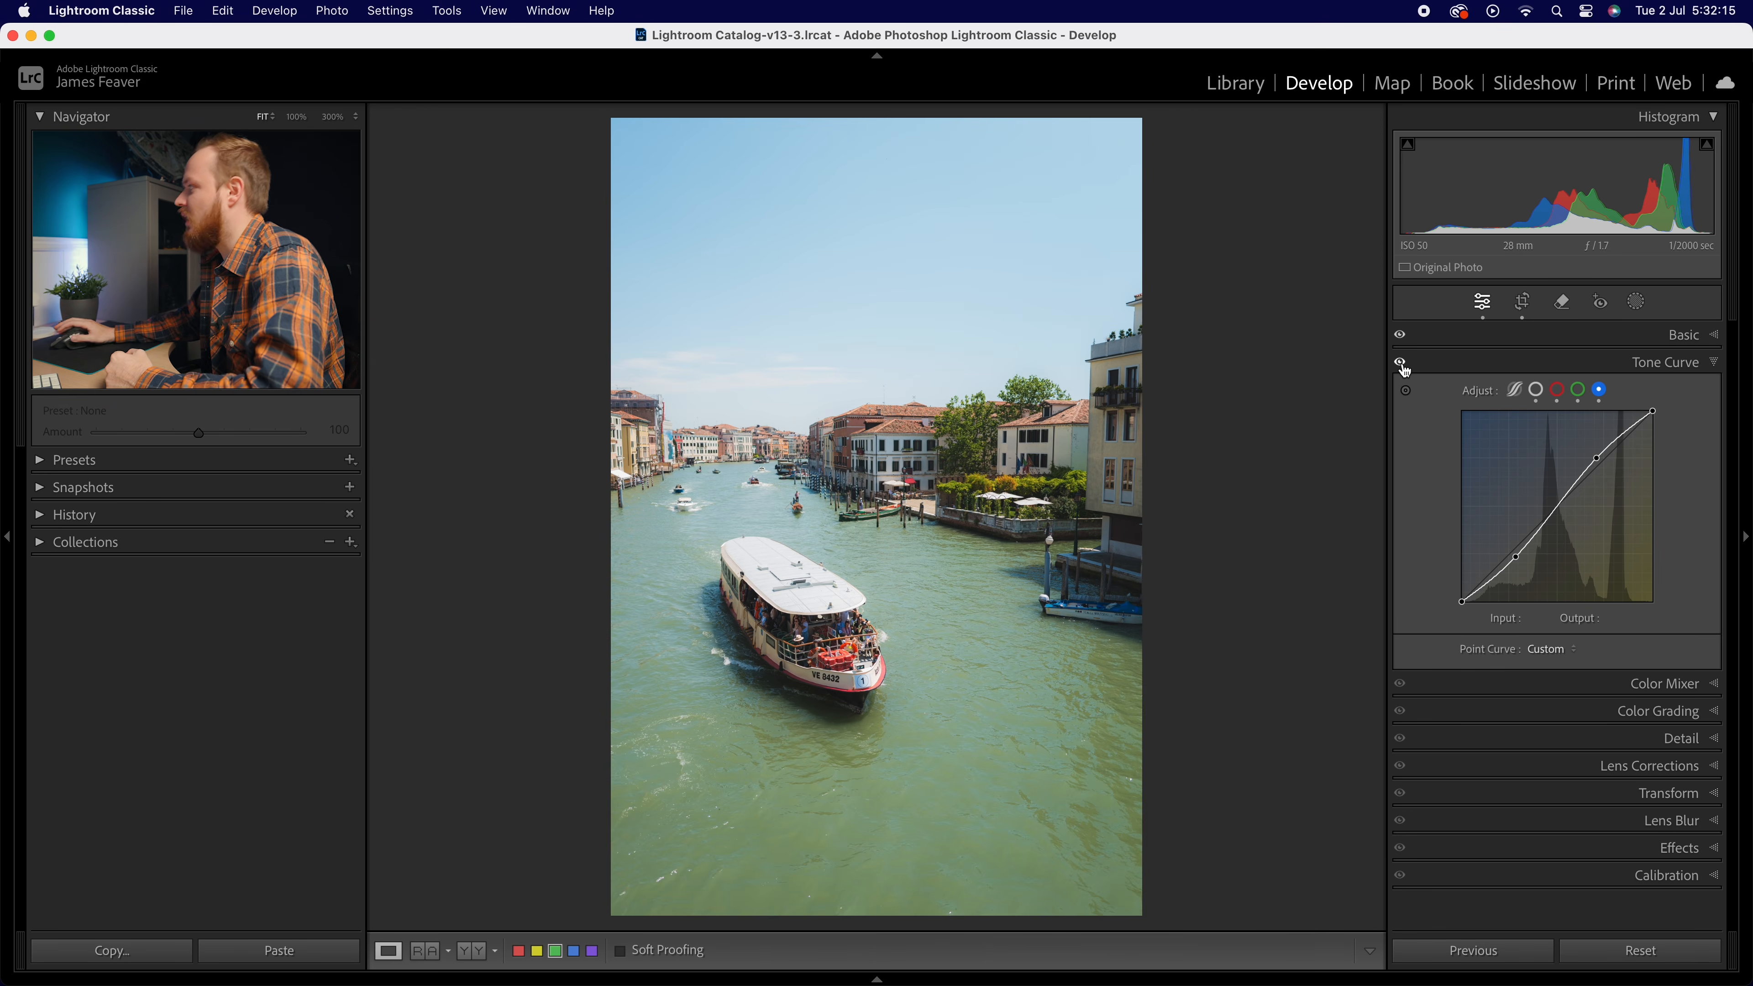
pyautogui.click(1683, 368)
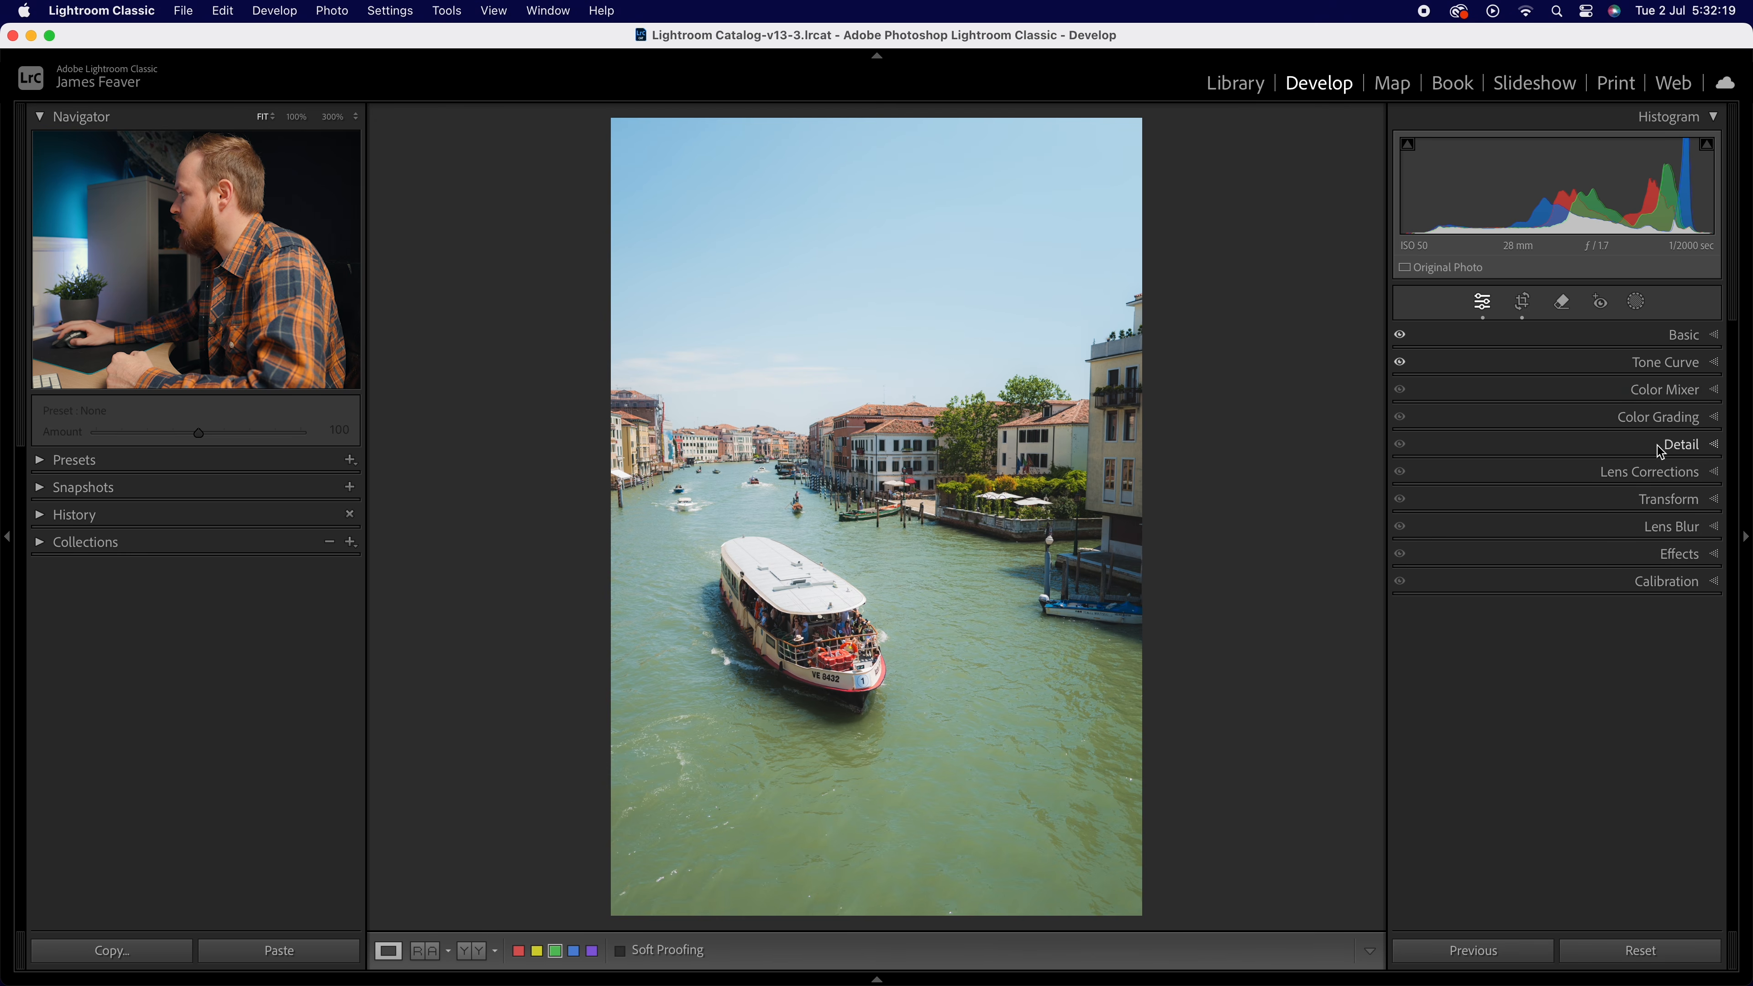
# Set the Red Primary hue to +10 in the camera calibration
pyautogui.click(1659, 585)
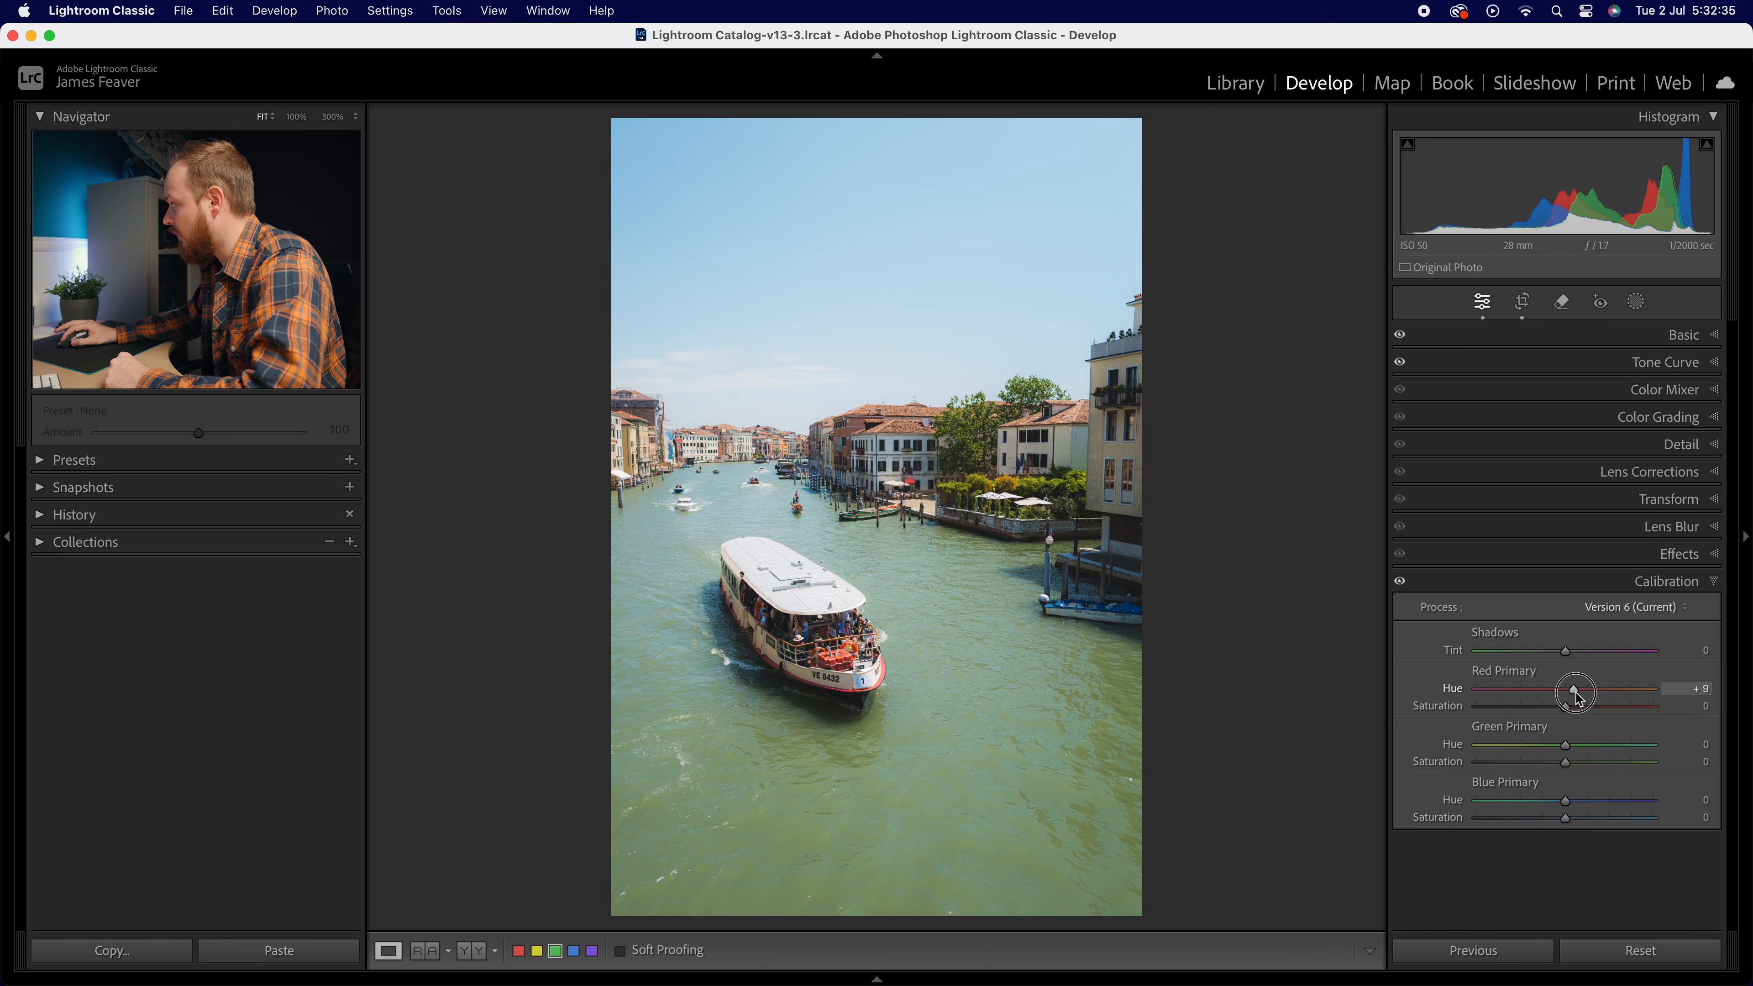
pyautogui.moveTo(1579, 698)
pyautogui.mouseDown()
pyautogui.moveTo(1636, 694)
pyautogui.moveTo(1552, 694)
pyautogui.moveTo(1664, 690)
pyautogui.moveTo(1585, 691)
pyautogui.mouseUp()
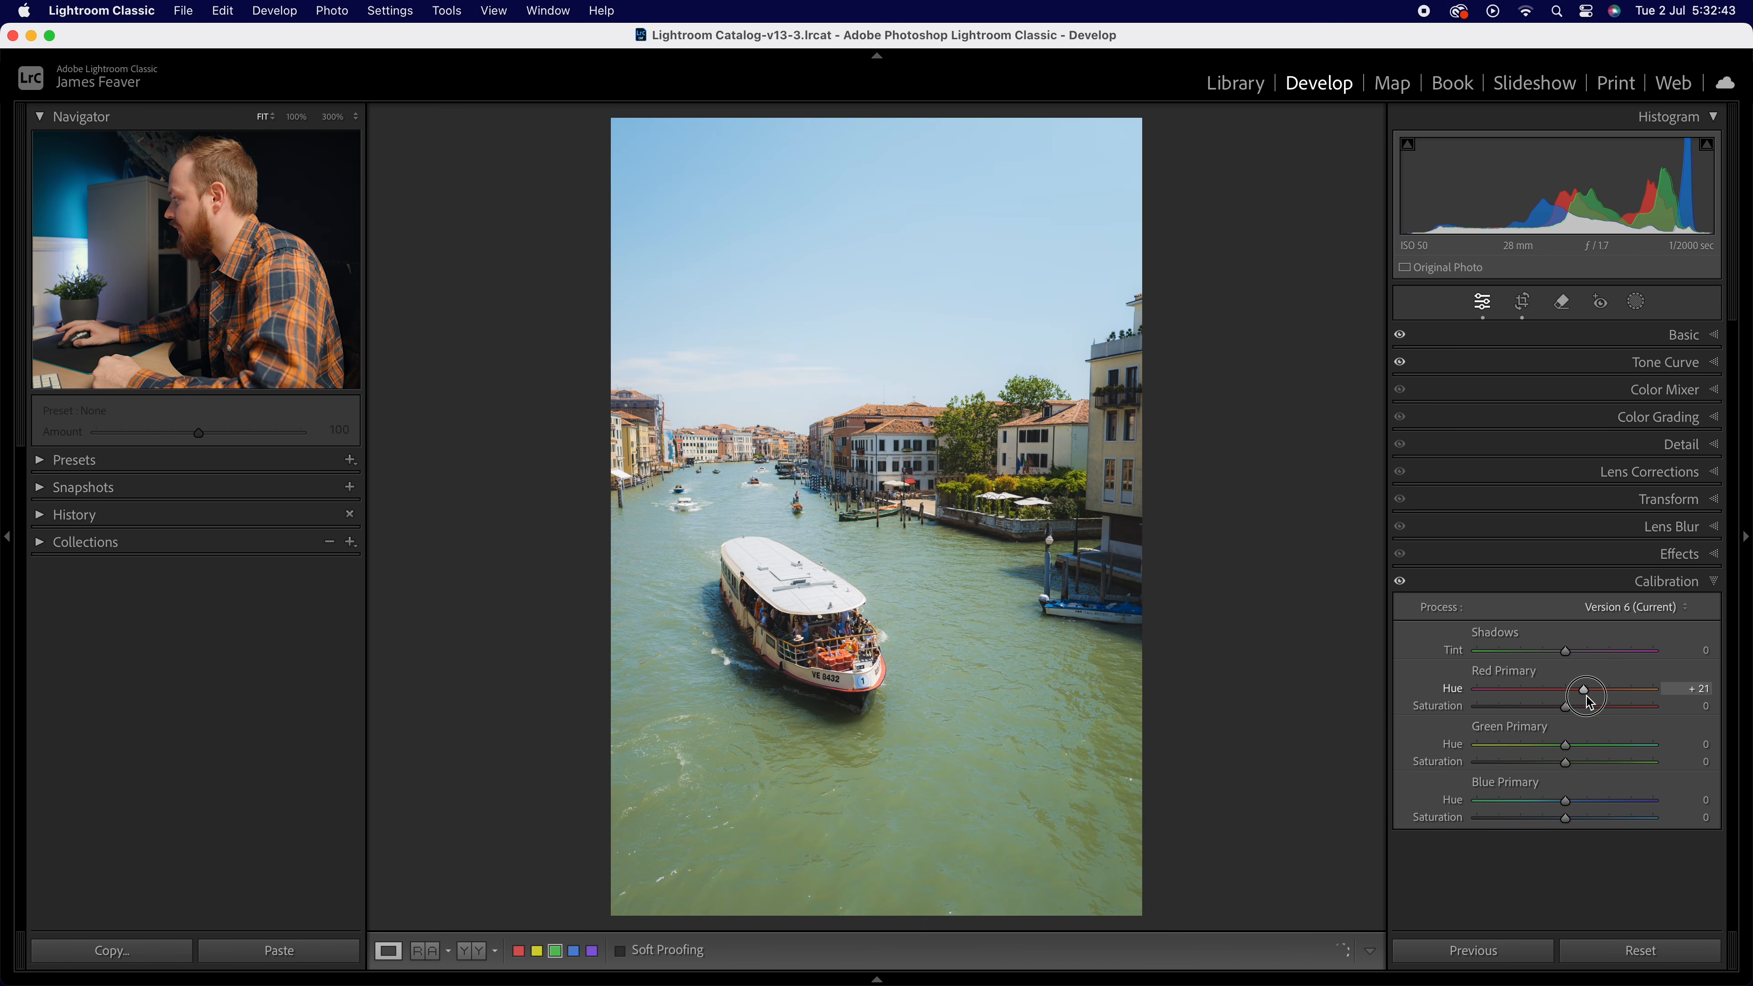
pyautogui.click(1699, 689)
pyautogui.press('Return')
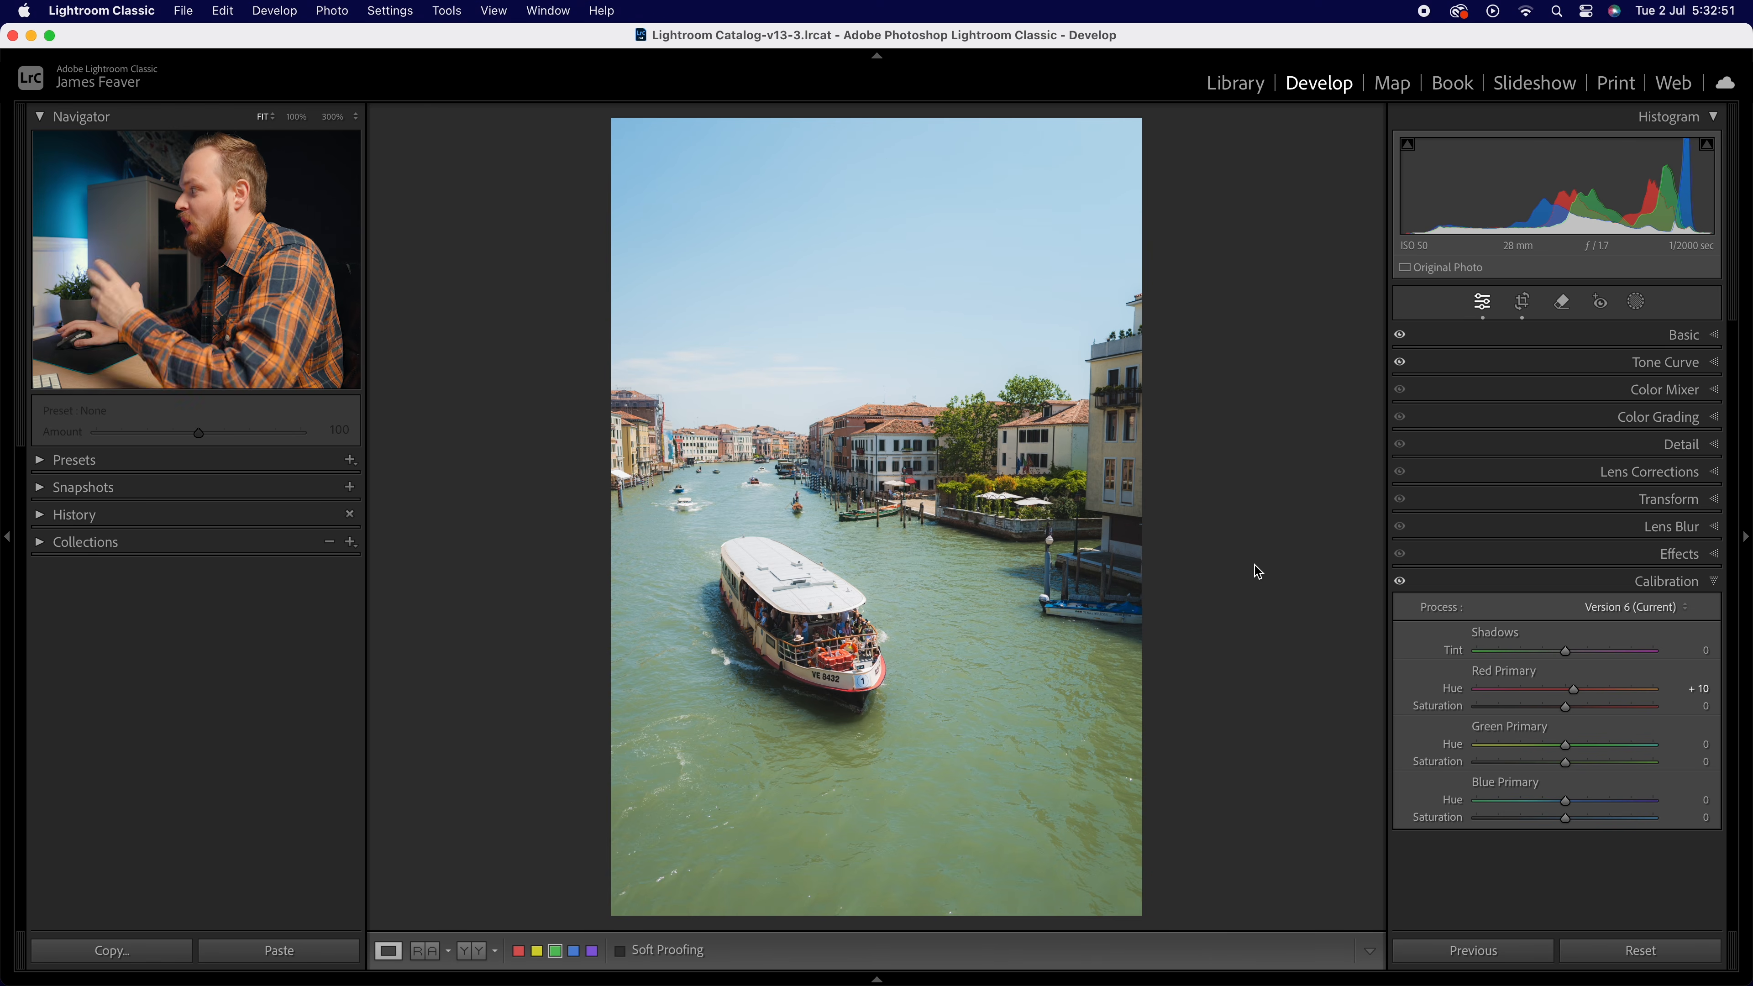
# Set the calibration's Green Primary hue to -10 and Blue Primary hue to -25
pyautogui.moveTo(910, 411)
pyautogui.mouseDown()
pyautogui.moveTo(862, 478)
pyautogui.moveTo(818, 493)
pyautogui.moveTo(903, 417)
pyautogui.mouseUp()
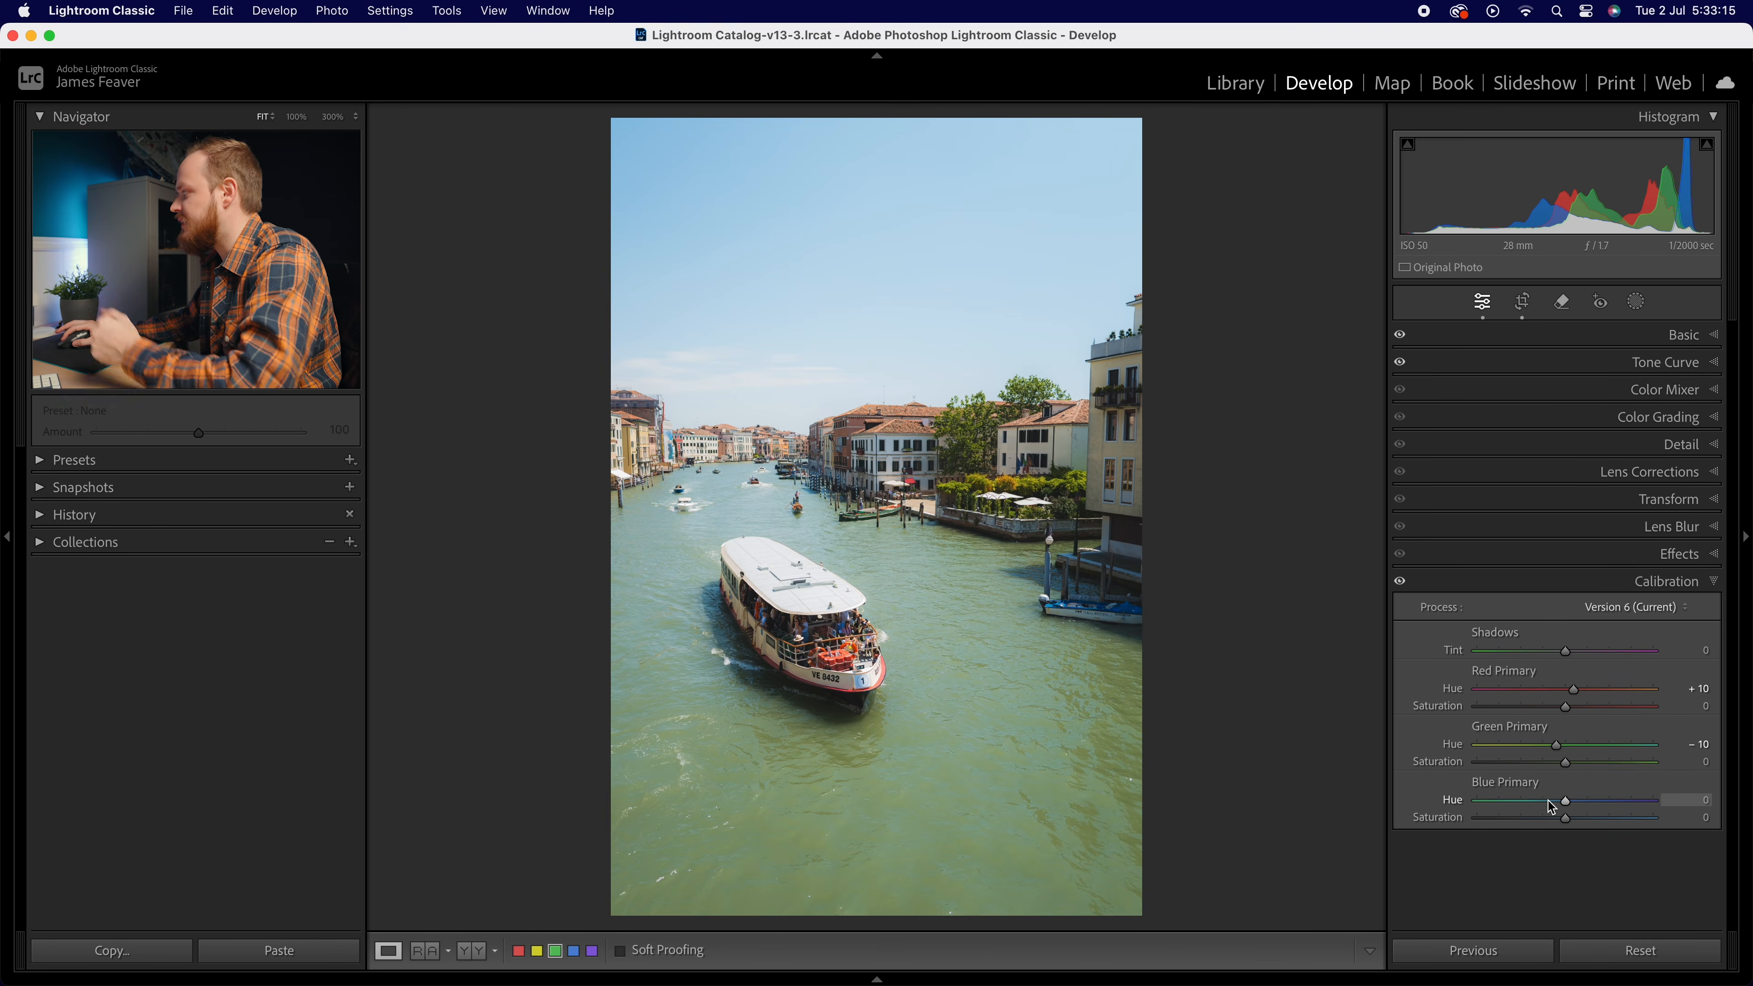
pyautogui.moveTo(1566, 801)
pyautogui.mouseDown()
pyautogui.moveTo(1495, 804)
pyautogui.moveTo(1546, 805)
pyautogui.mouseUp()
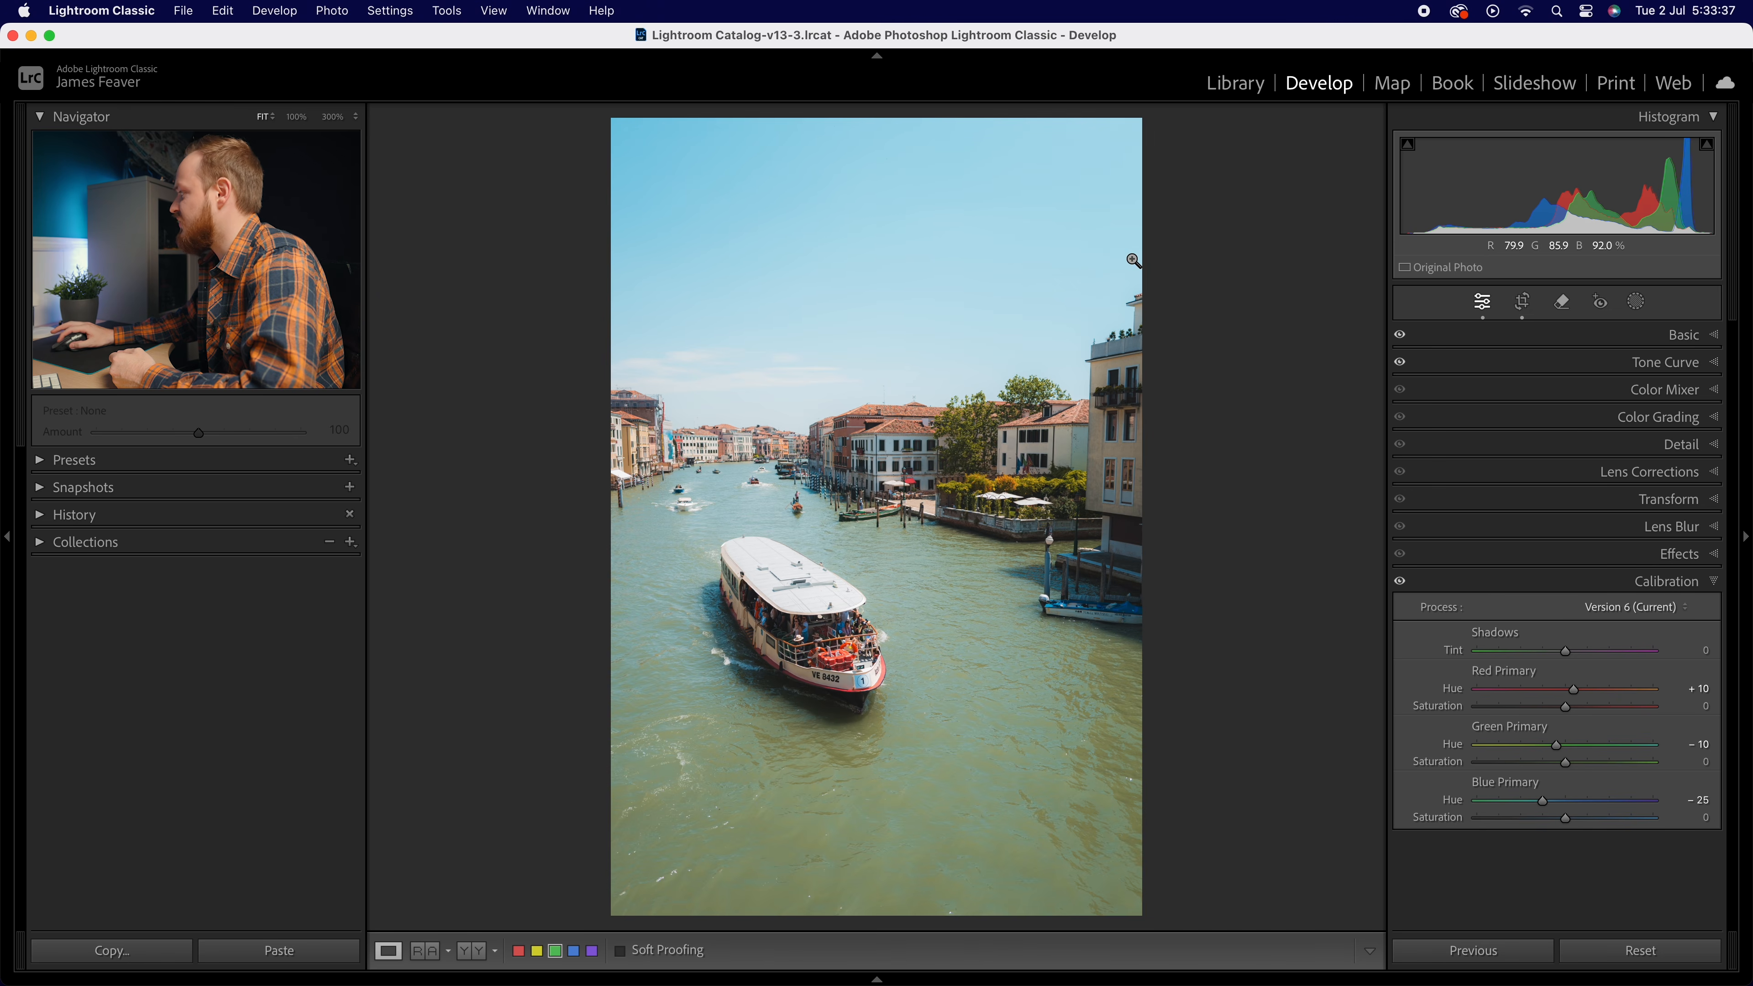
pyautogui.click(1660, 583)
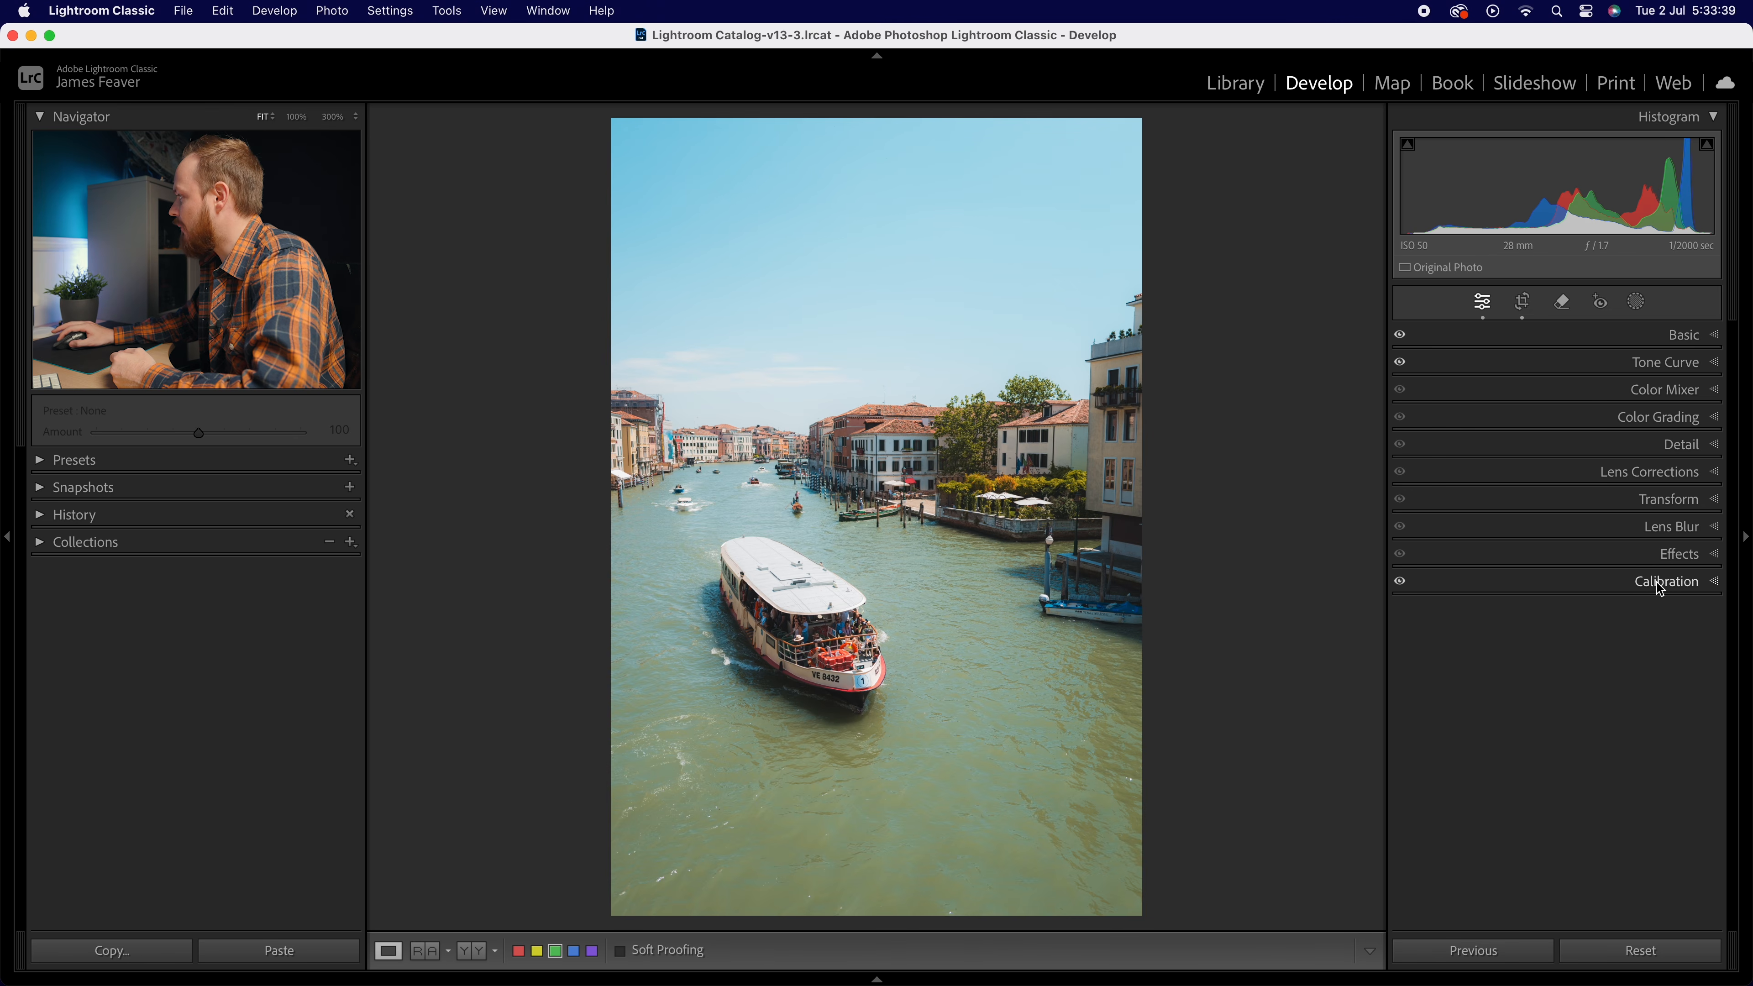
# Open the Color Mixer and look through its HSL hue, saturation and luminance adjustments
pyautogui.click(1662, 391)
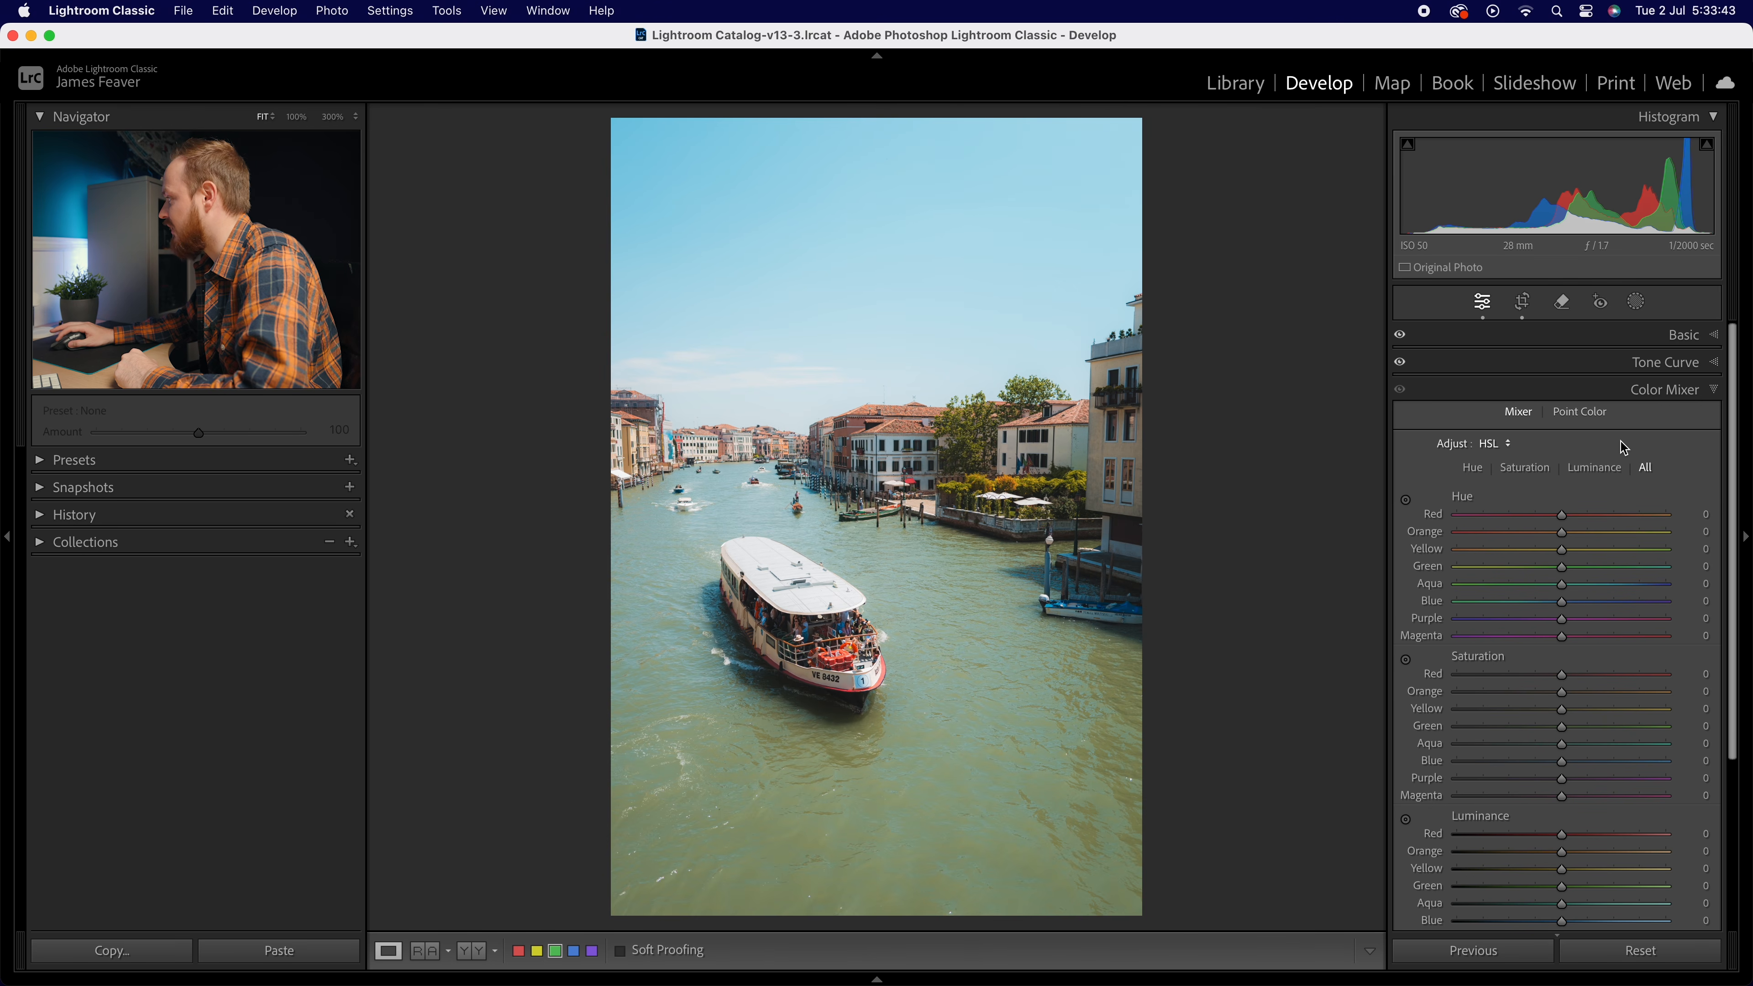
pyautogui.click(1472, 472)
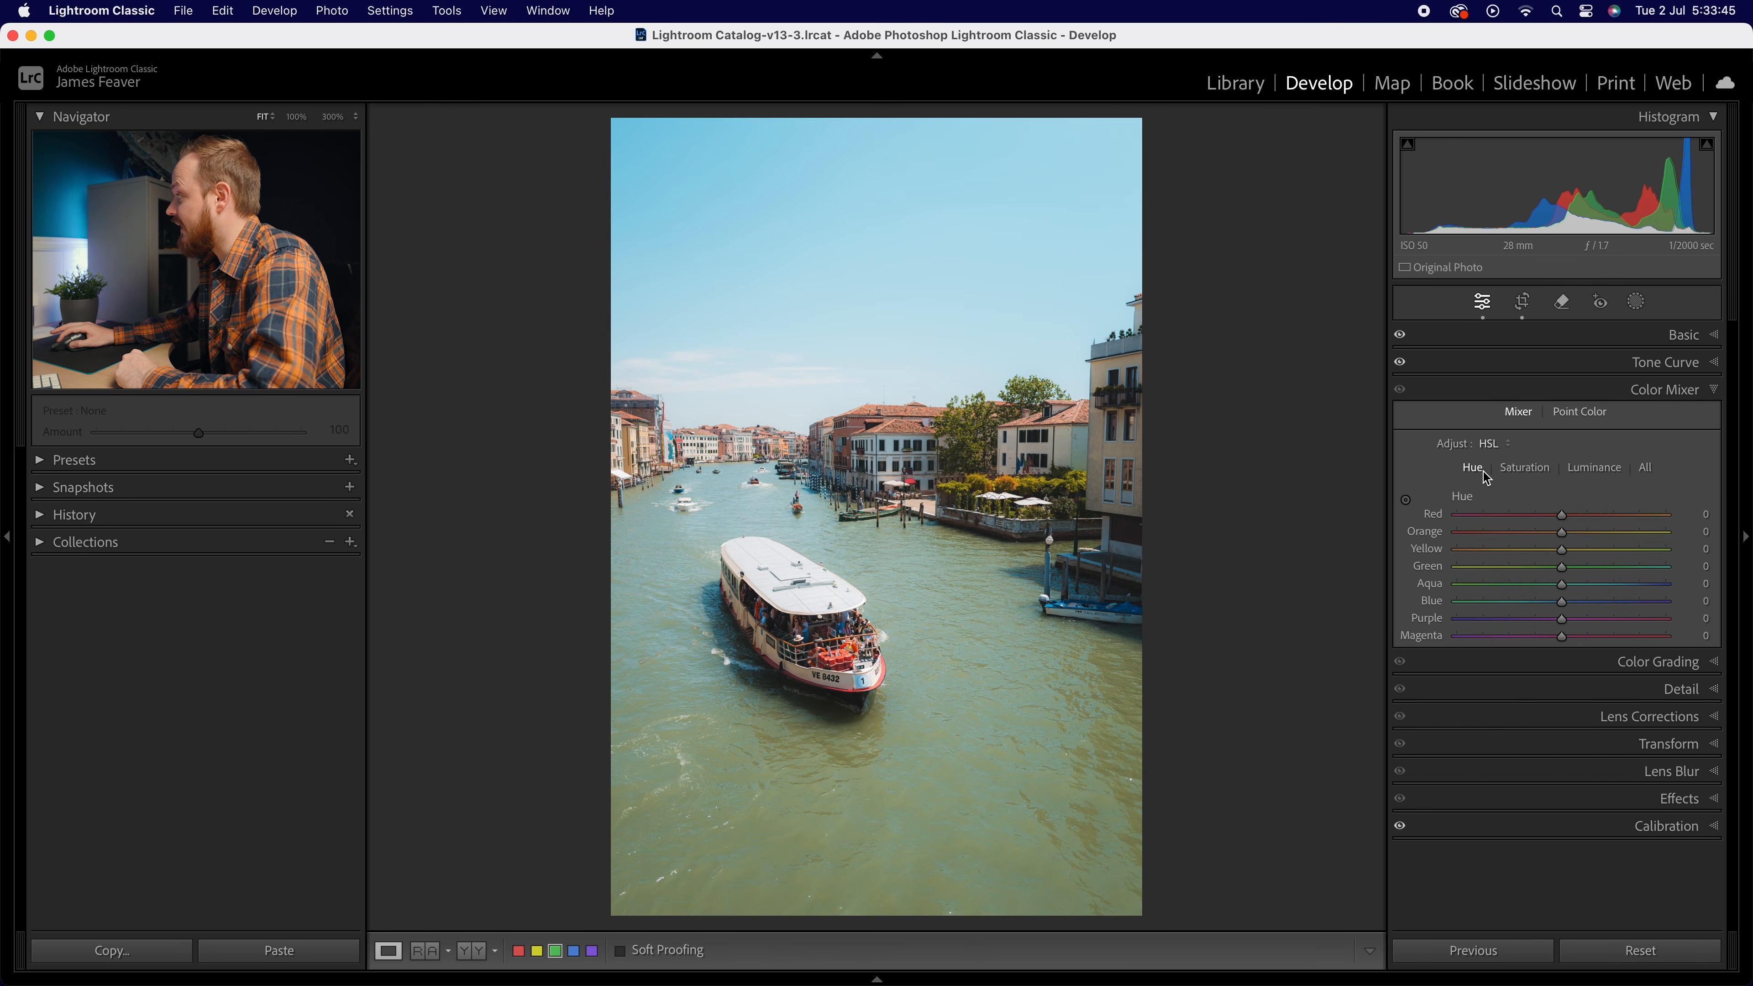
pyautogui.click(1525, 470)
pyautogui.click(1617, 474)
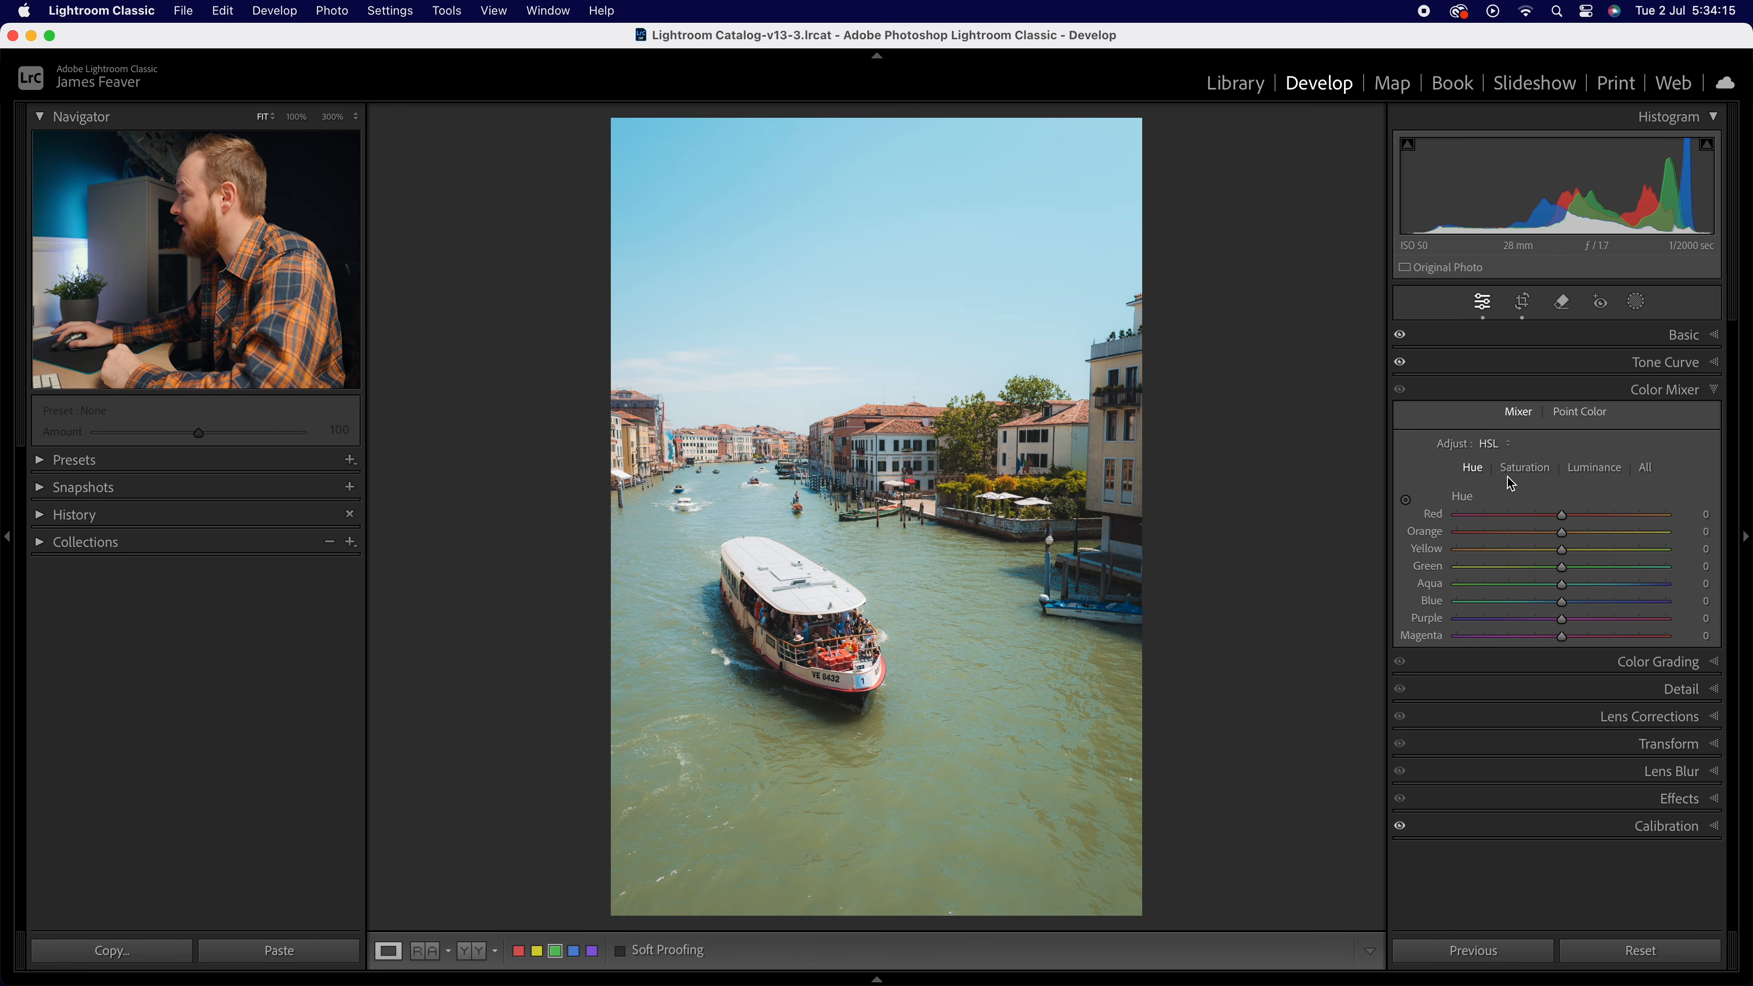
# Look through the Color Mixer's individual colours in Color mode, and return it to the HSL hue adjustments
pyautogui.click(1485, 452)
pyautogui.click(1508, 467)
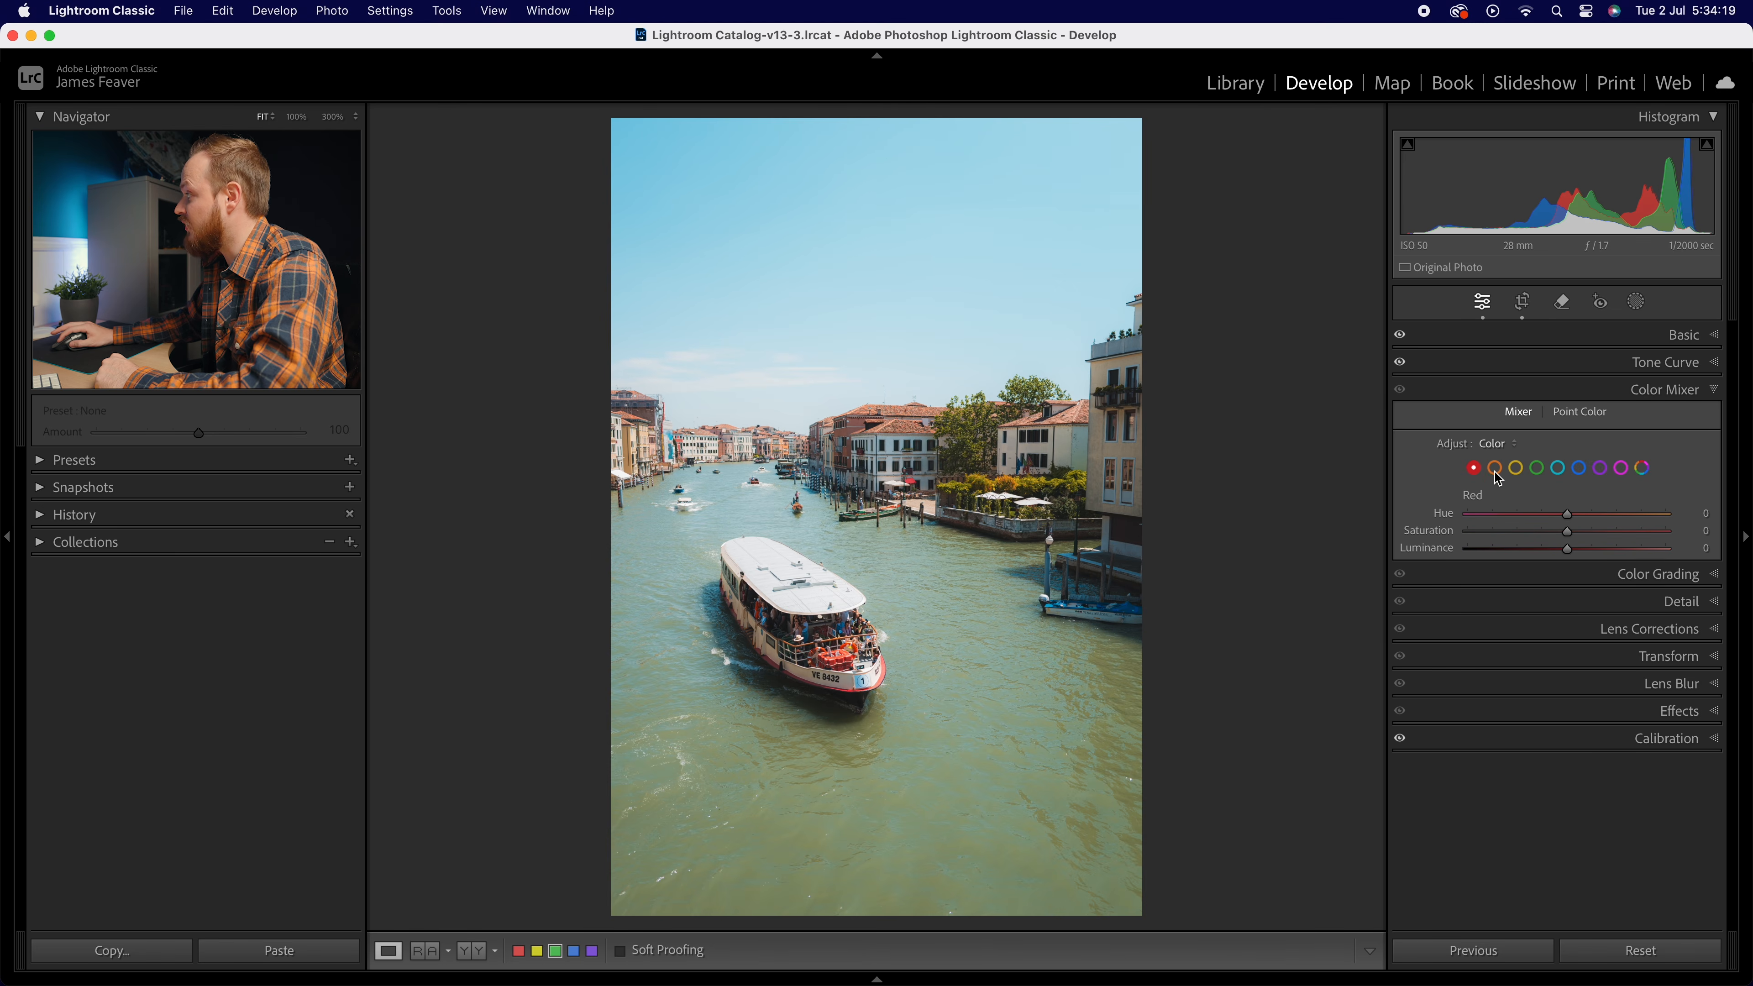
pyautogui.click(1495, 469)
pyautogui.click(1537, 470)
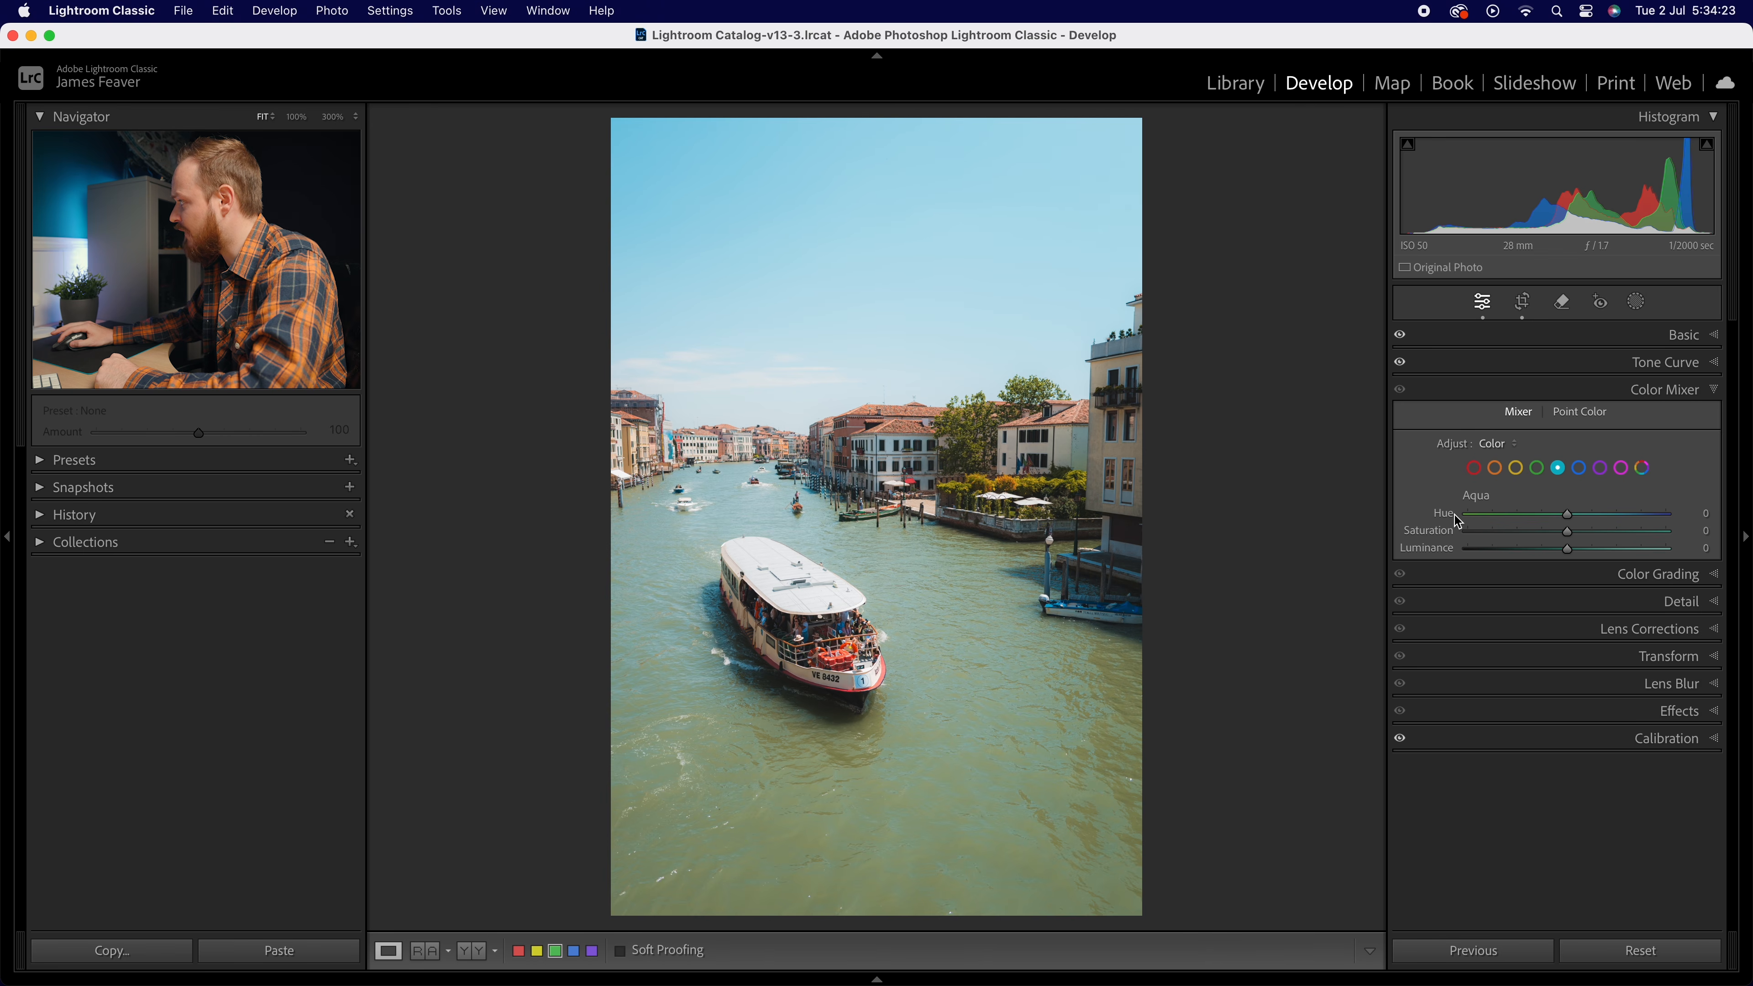
pyautogui.click(1501, 443)
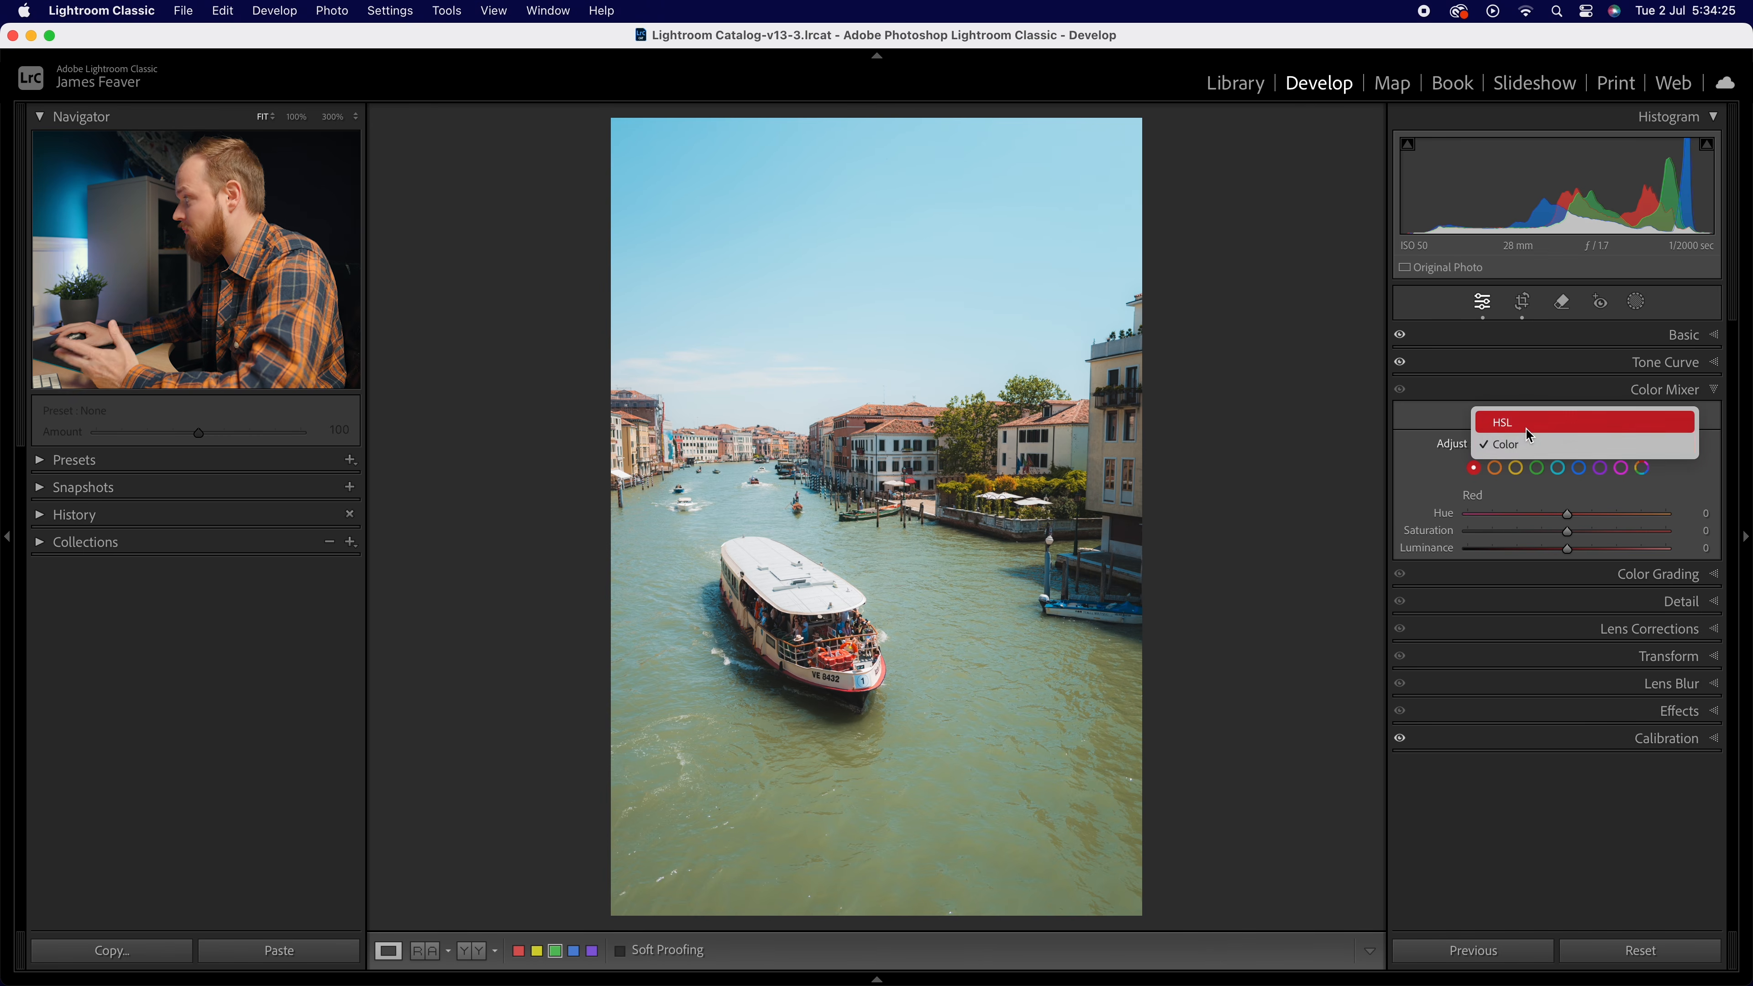
pyautogui.click(1526, 428)
pyautogui.click(1525, 468)
pyautogui.click(1586, 471)
pyautogui.click(1466, 472)
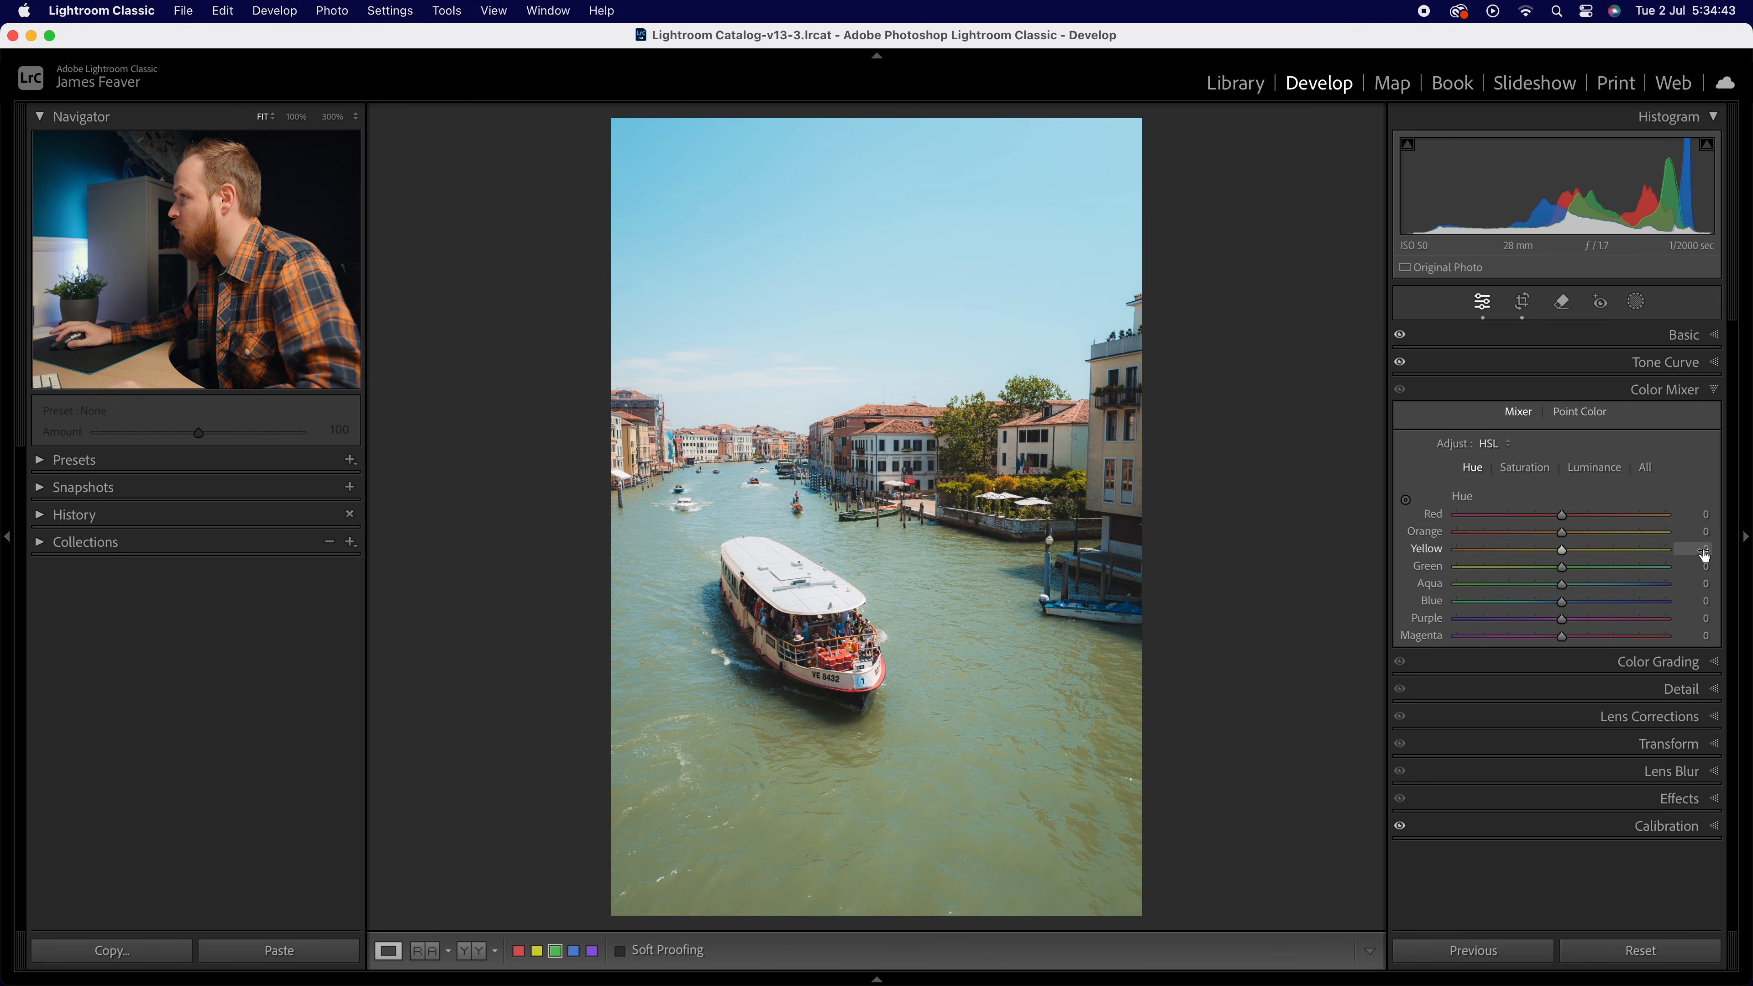
# Set the yellow hue to +15 and the green hue to +25, and inspect the canal-side trees and plants up close
pyautogui.moveTo(1572, 555); pyautogui.dragTo(1574, 556)
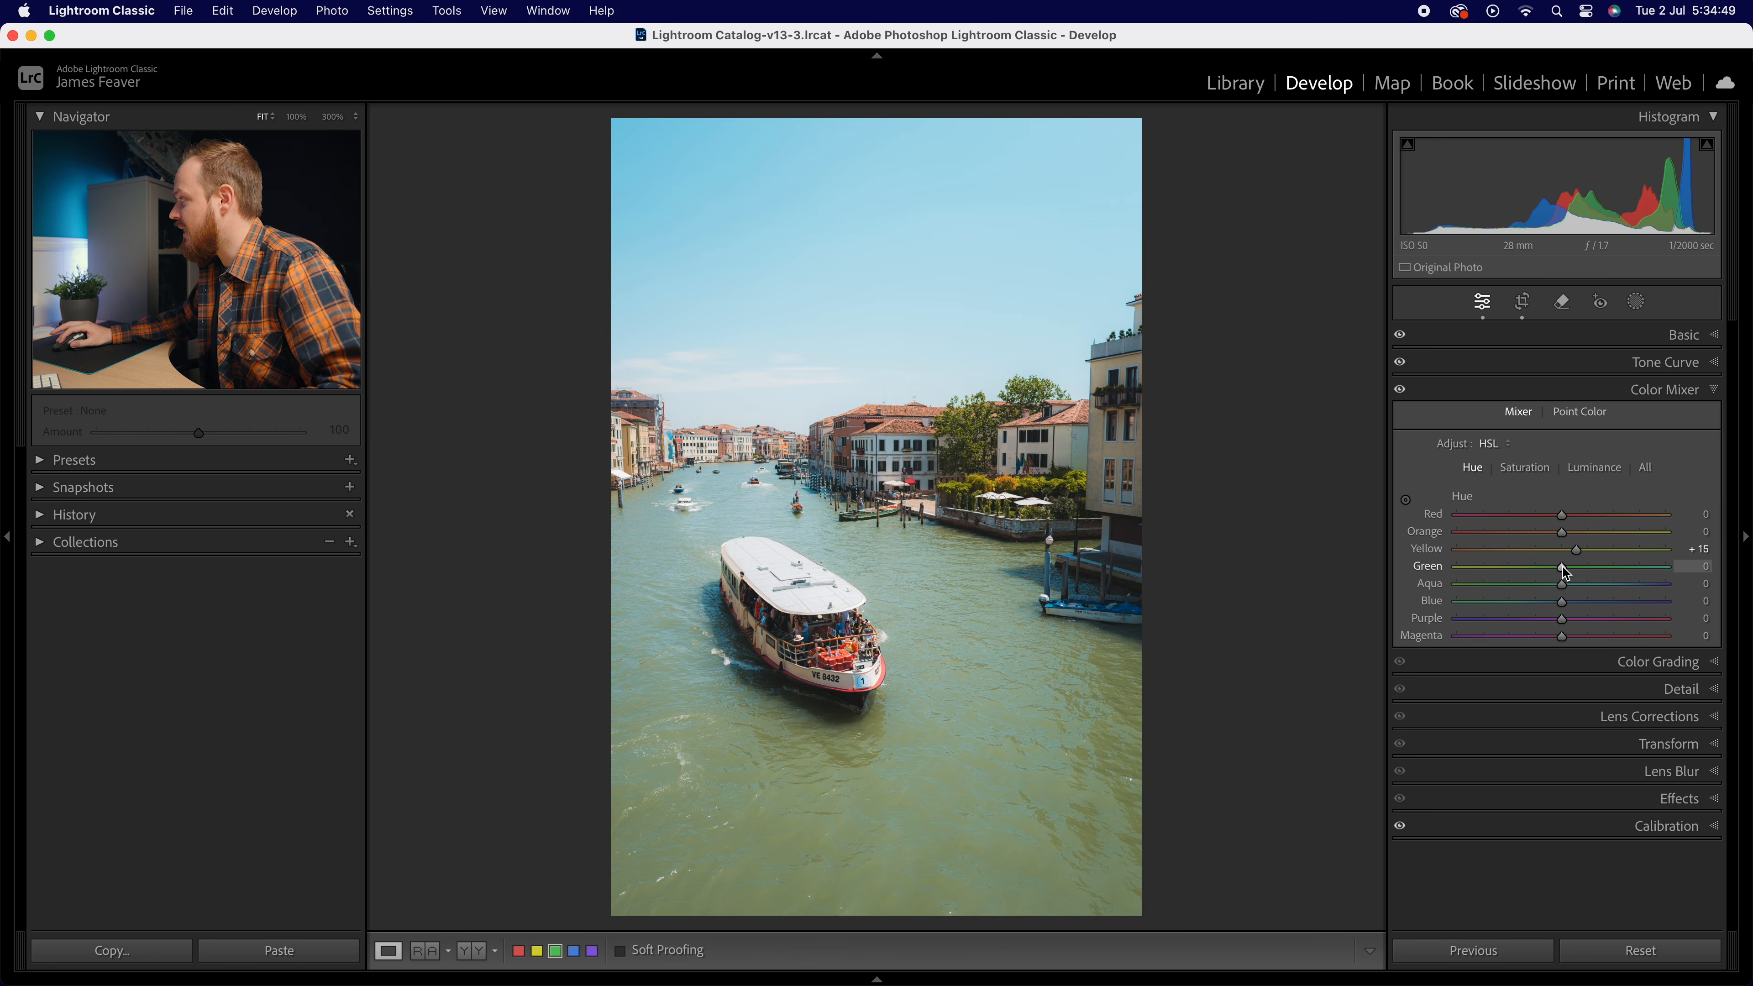
pyautogui.moveTo(1570, 573); pyautogui.dragTo(1584, 573)
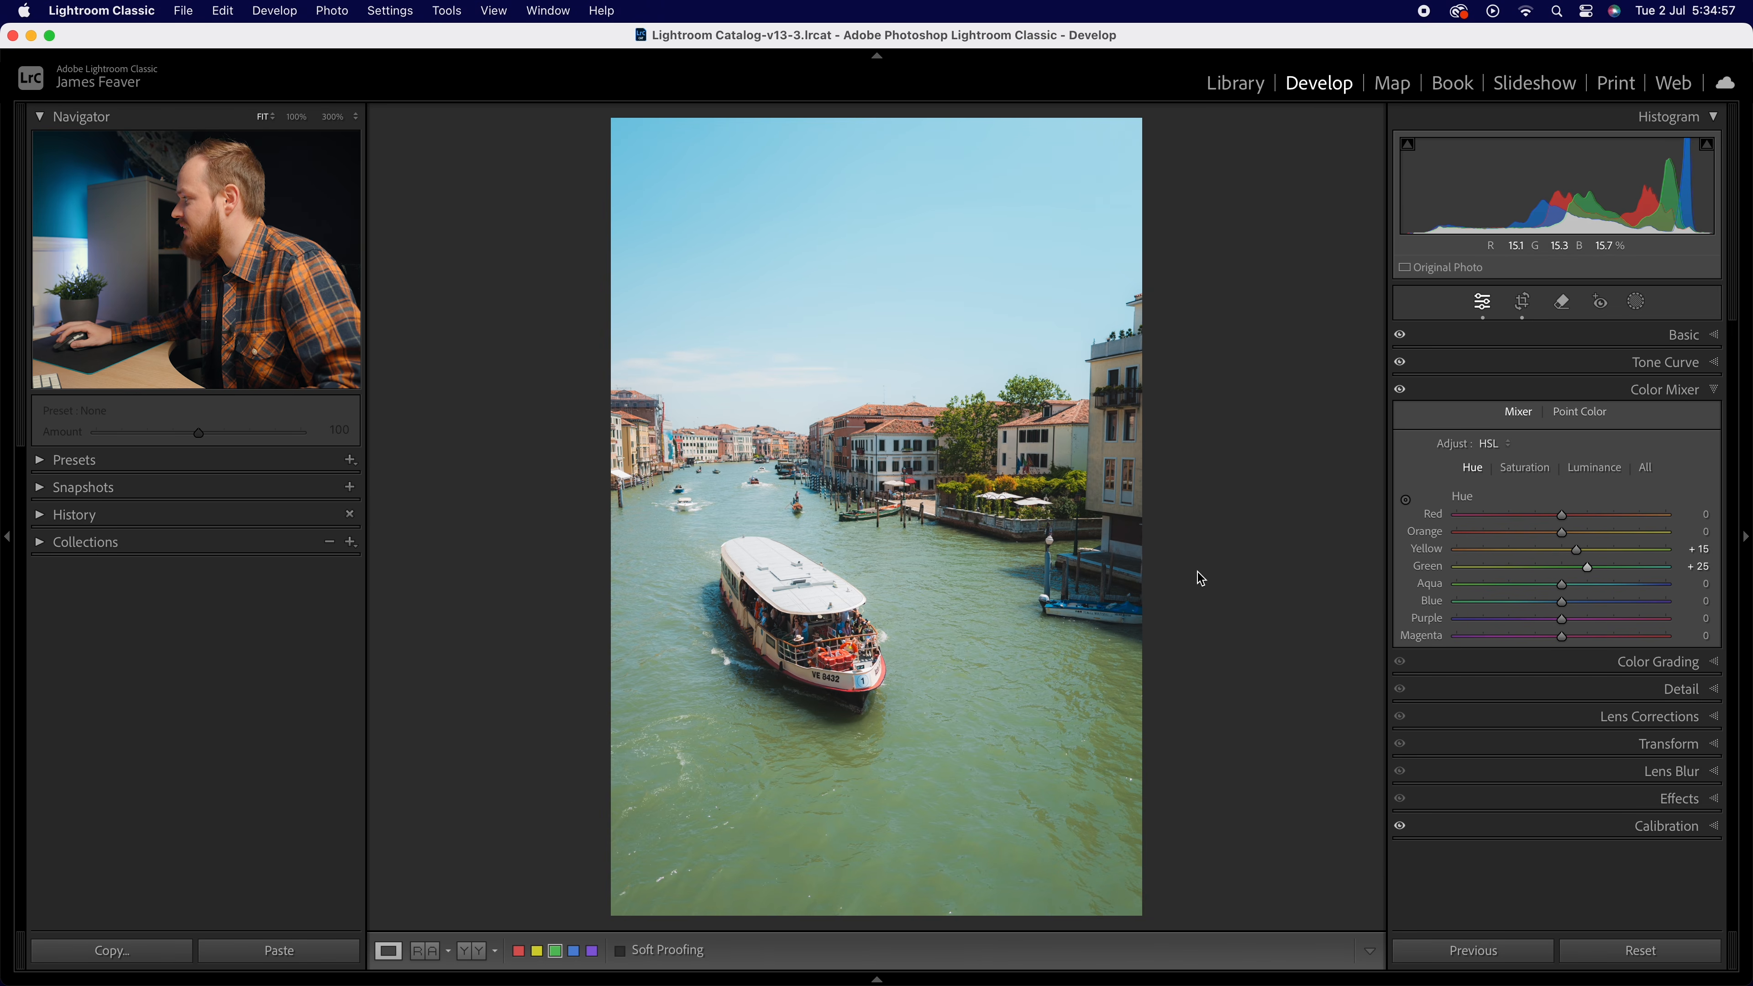
pyautogui.click(965, 427)
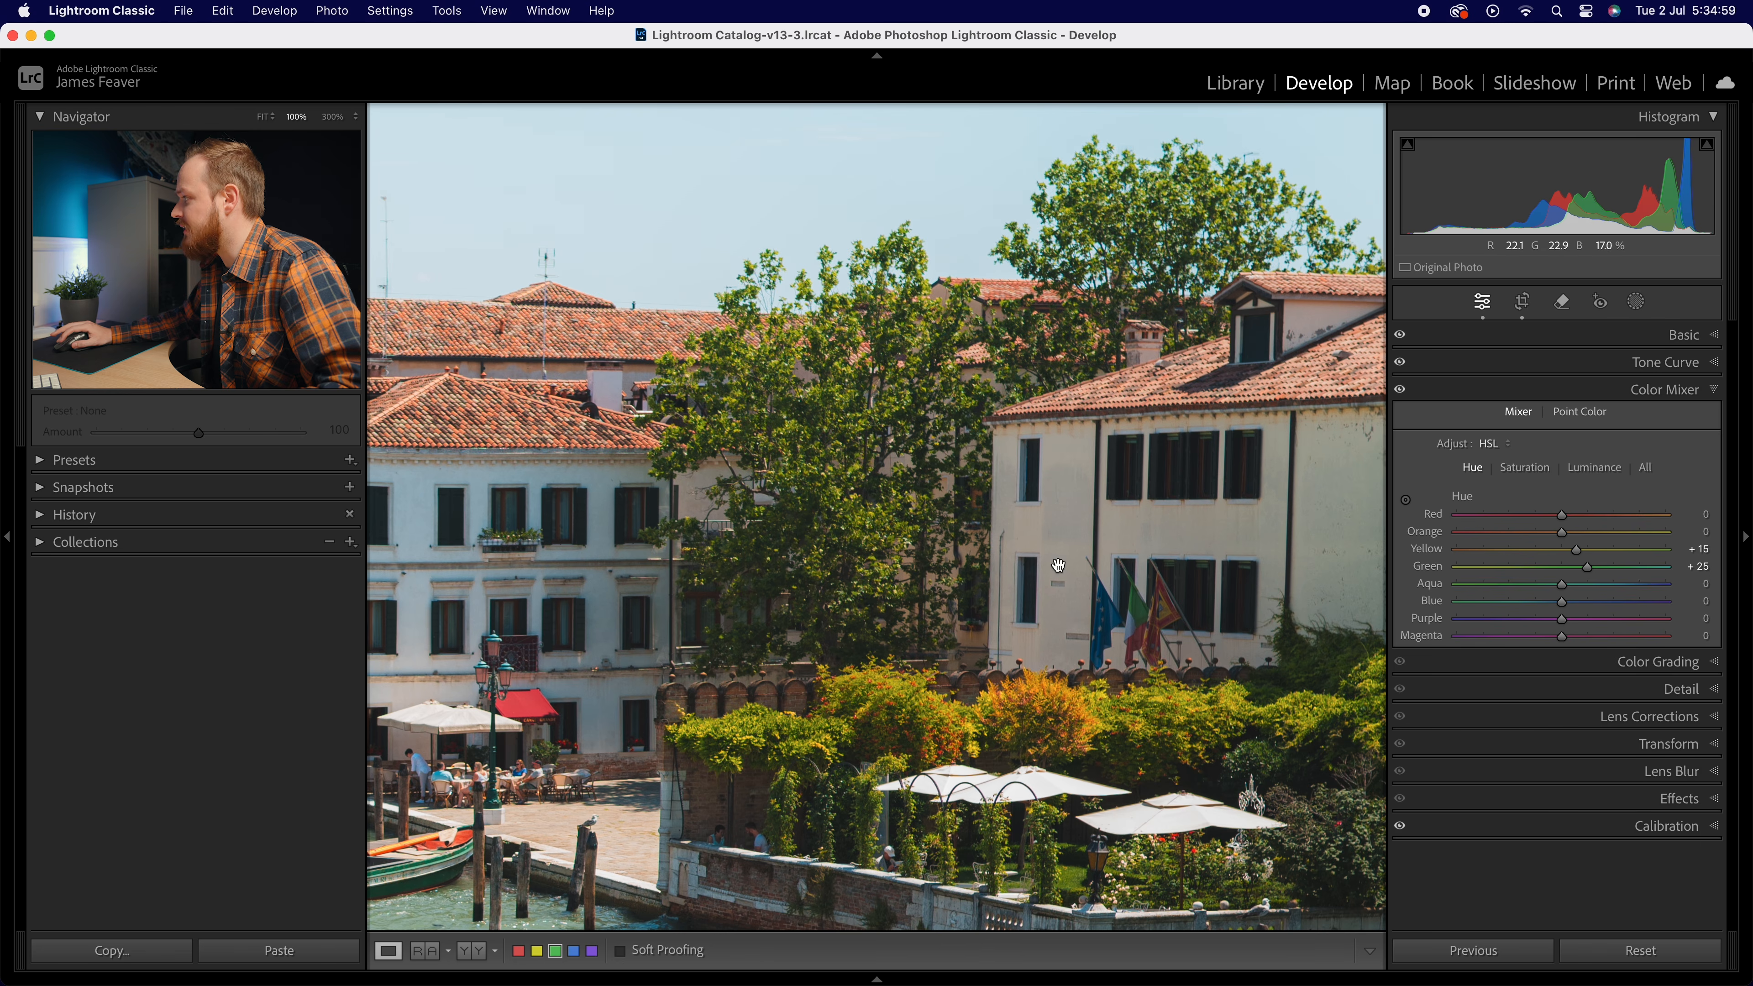
pyautogui.moveTo(909, 584); pyautogui.dragTo(849, 594)
pyautogui.click(814, 386)
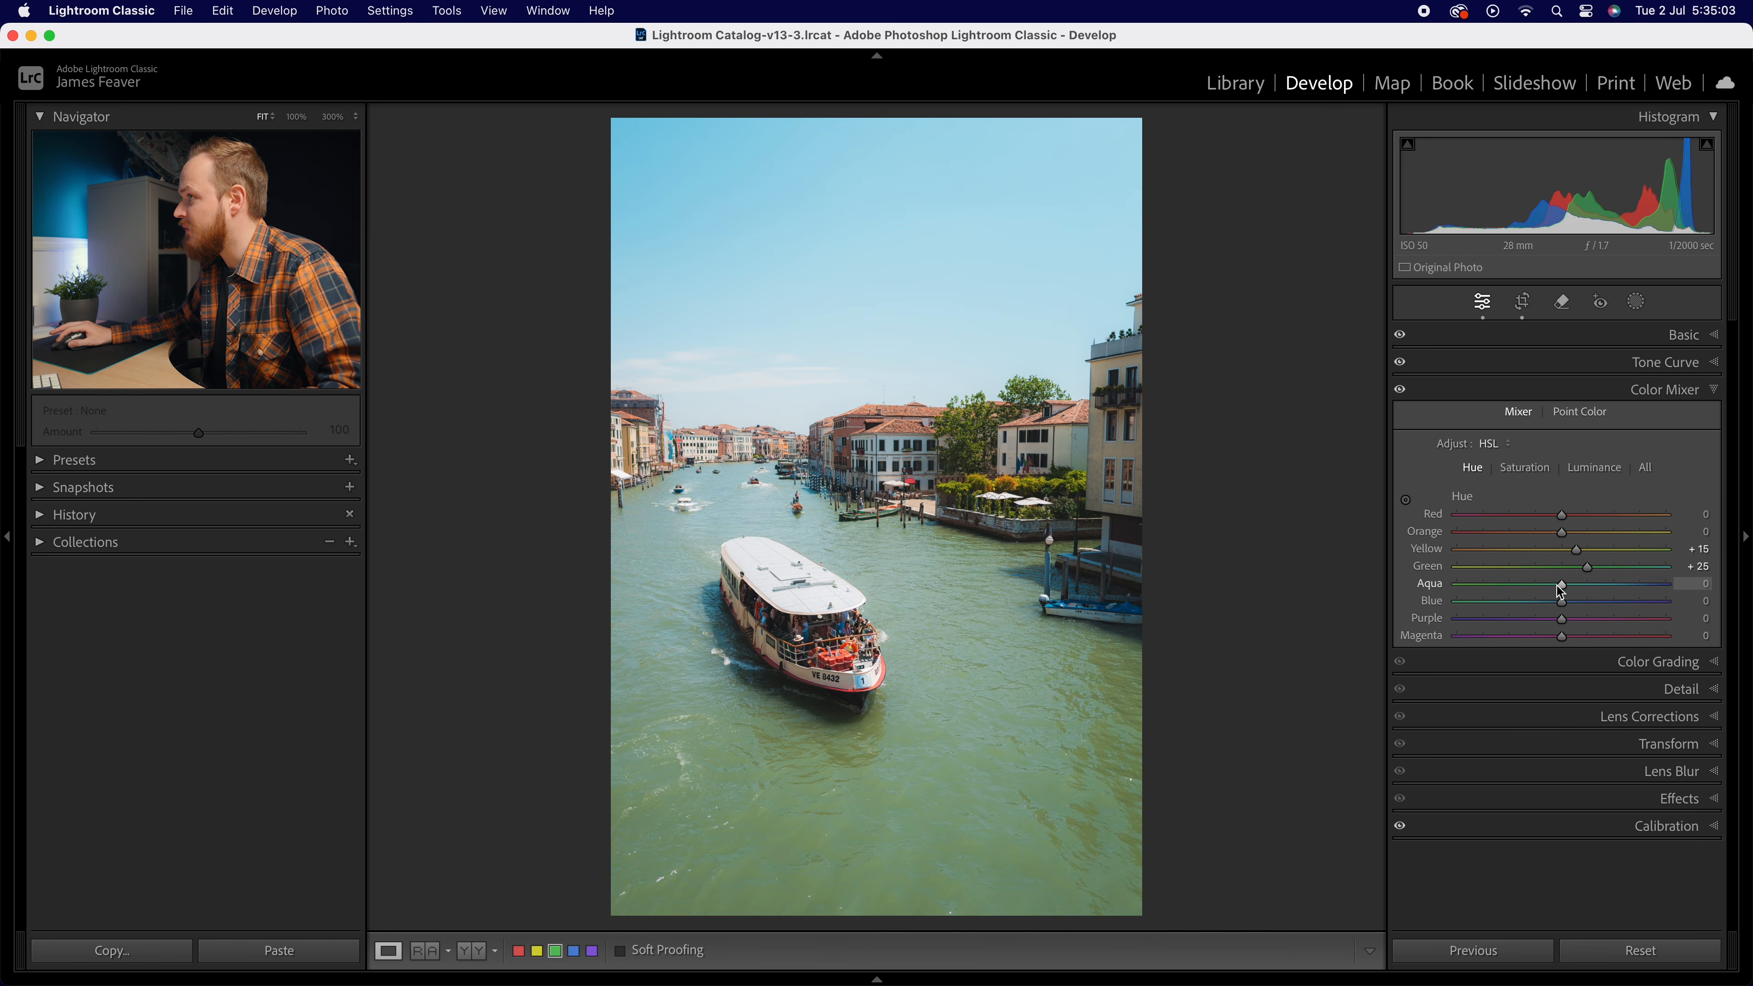
# Shift the aqua hue to +50 and the blue hue to -10 in the Color Mixer
pyautogui.moveTo(1561, 587); pyautogui.dragTo(1601, 587)
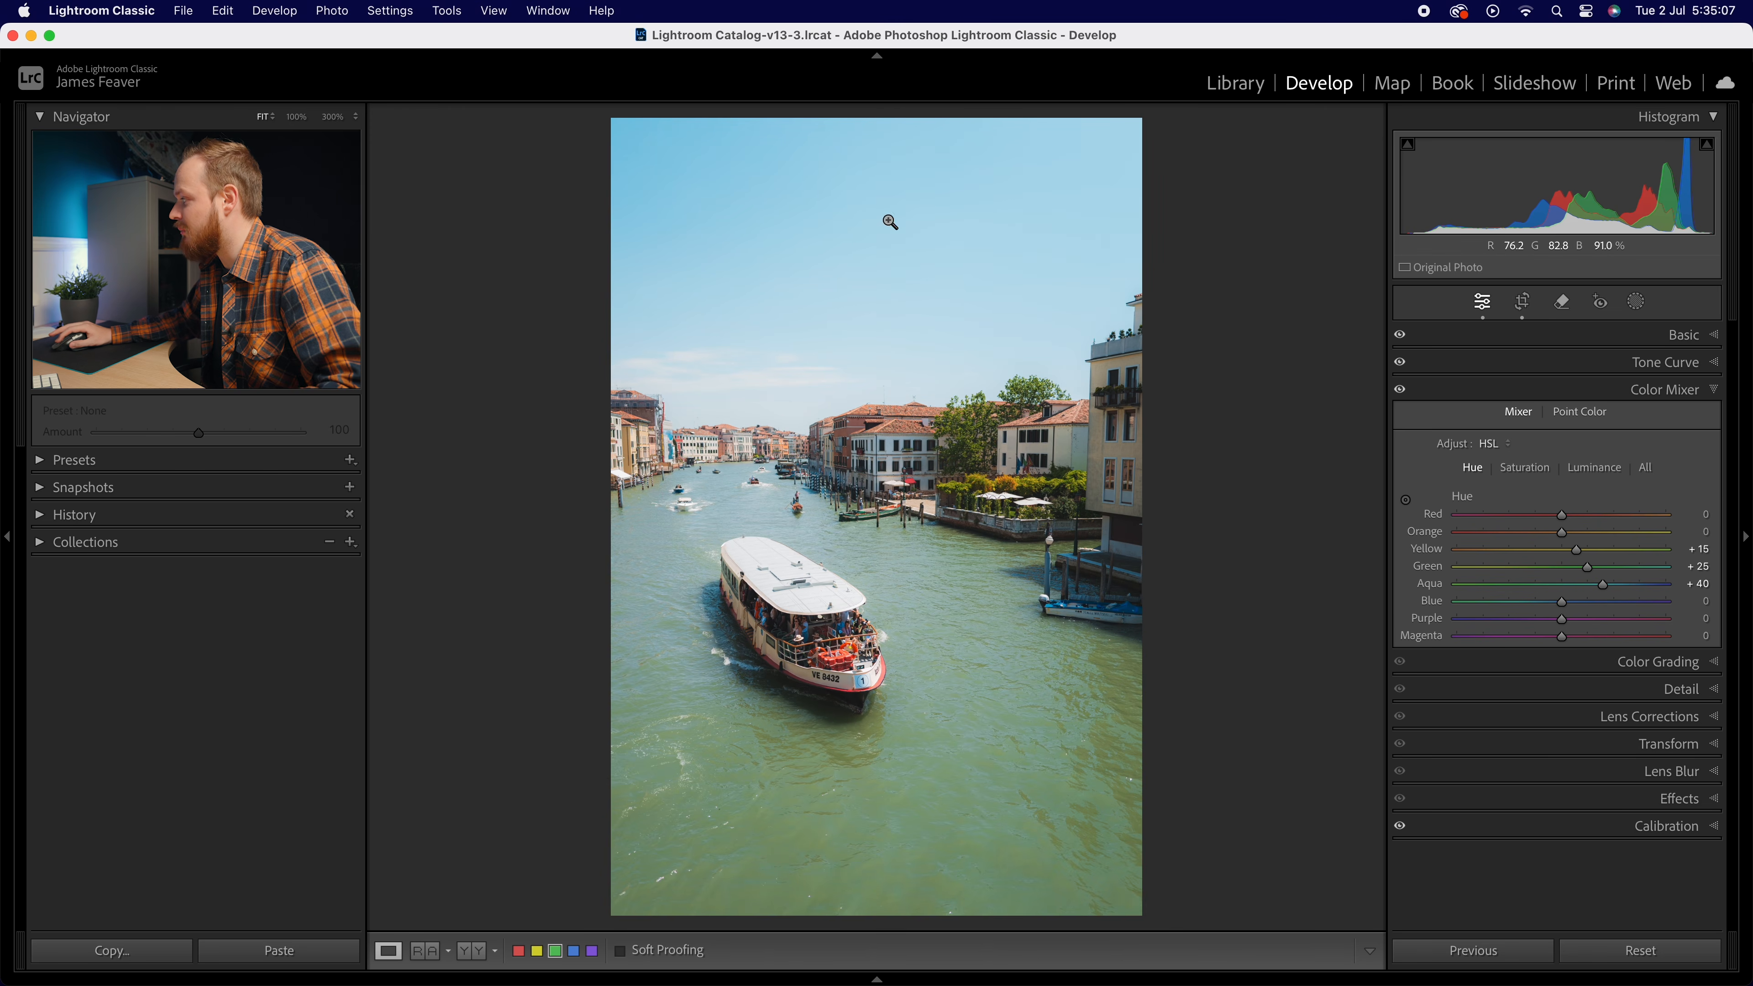
pyautogui.moveTo(1604, 588); pyautogui.dragTo(1608, 587)
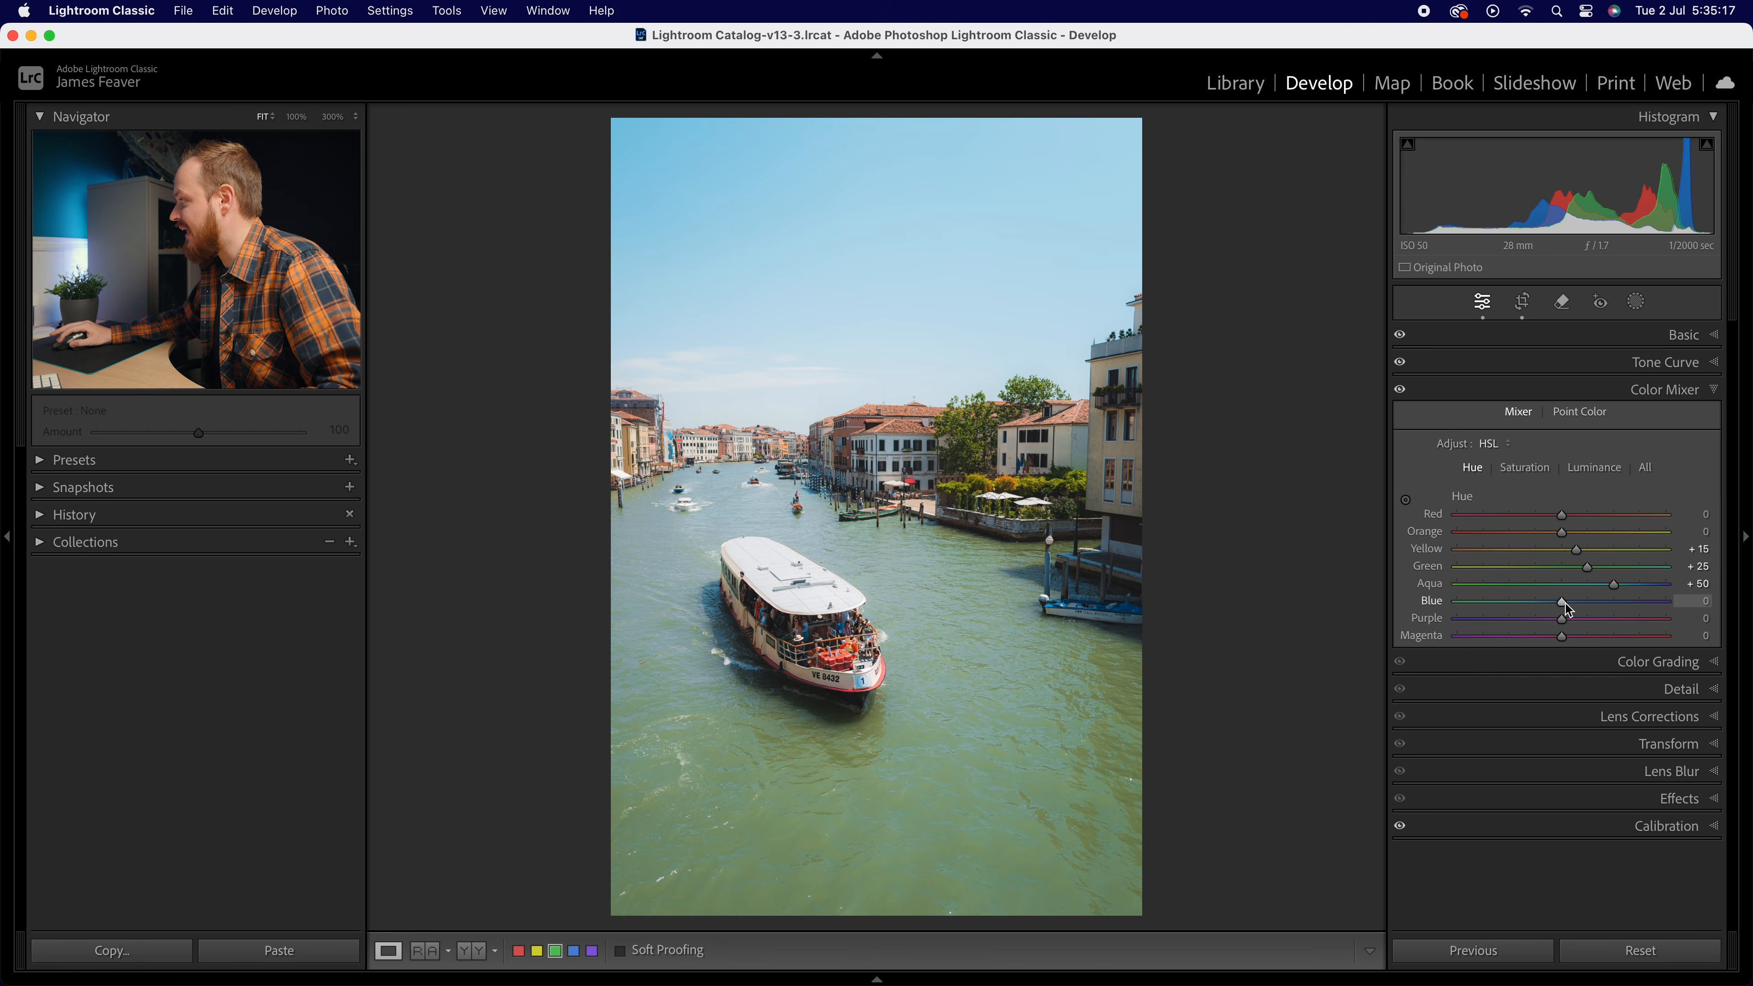
pyautogui.moveTo(1564, 608); pyautogui.dragTo(1558, 611)
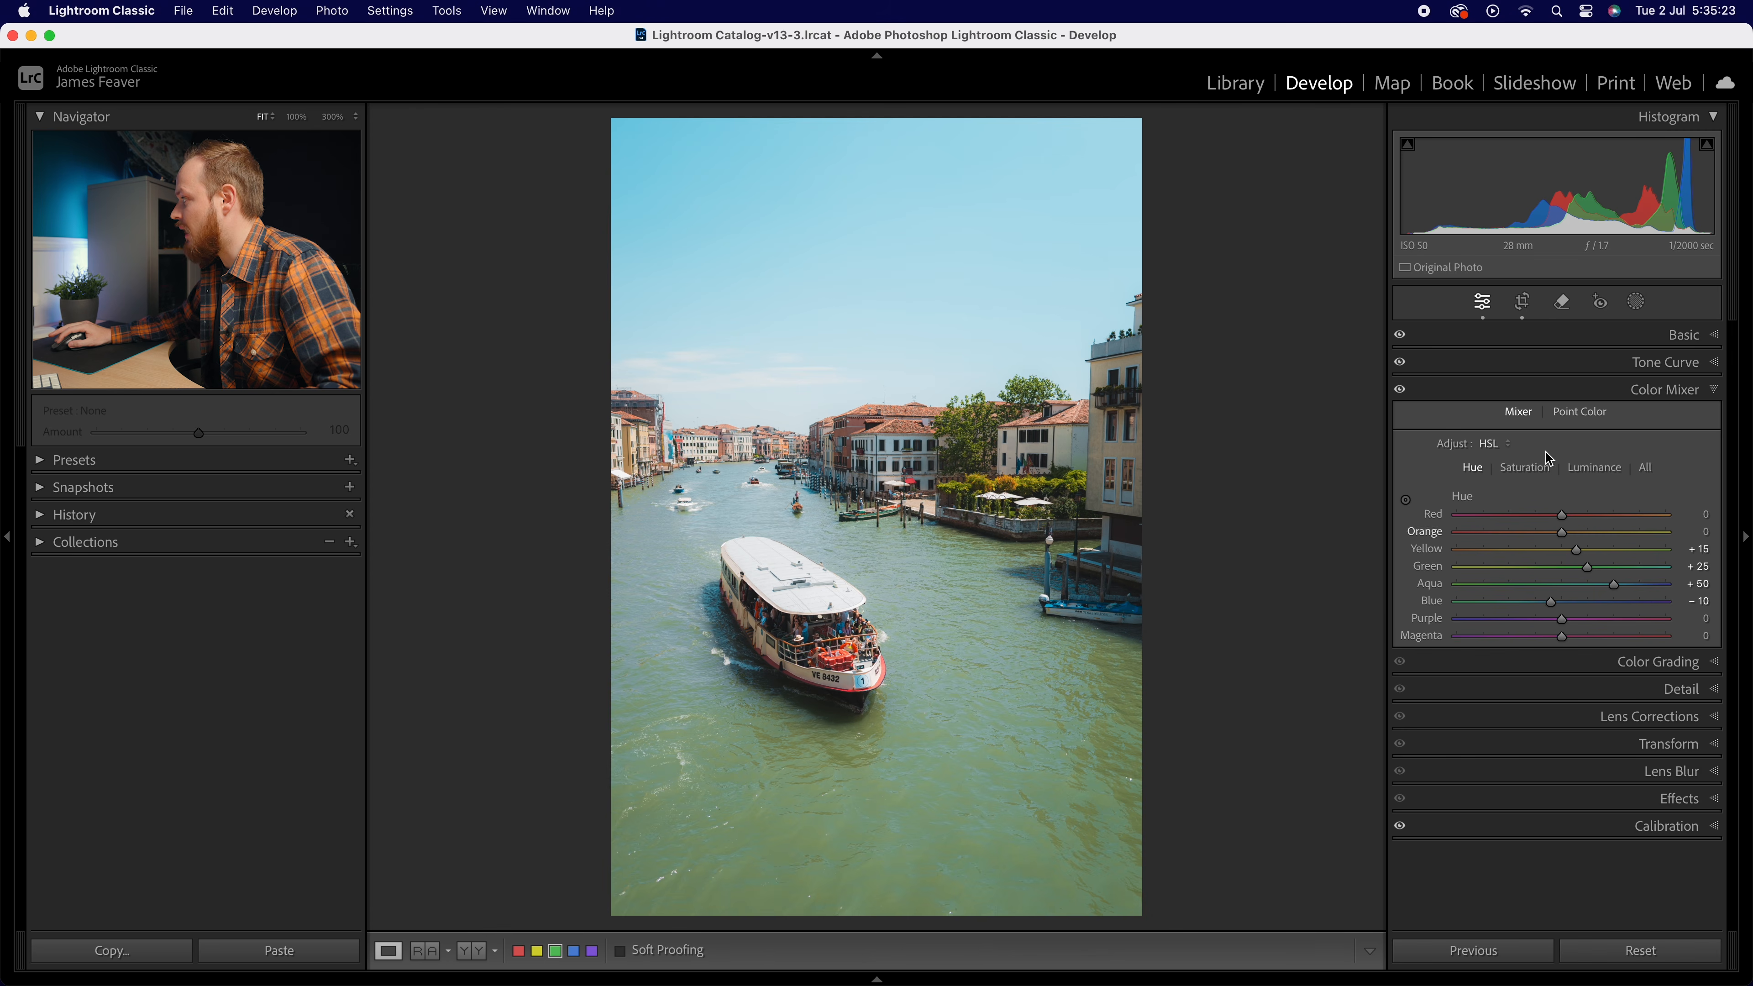
# Reduce the Color Mixer saturation of orange to -10, yellow to -20 and green to -30
pyautogui.click(1528, 471)
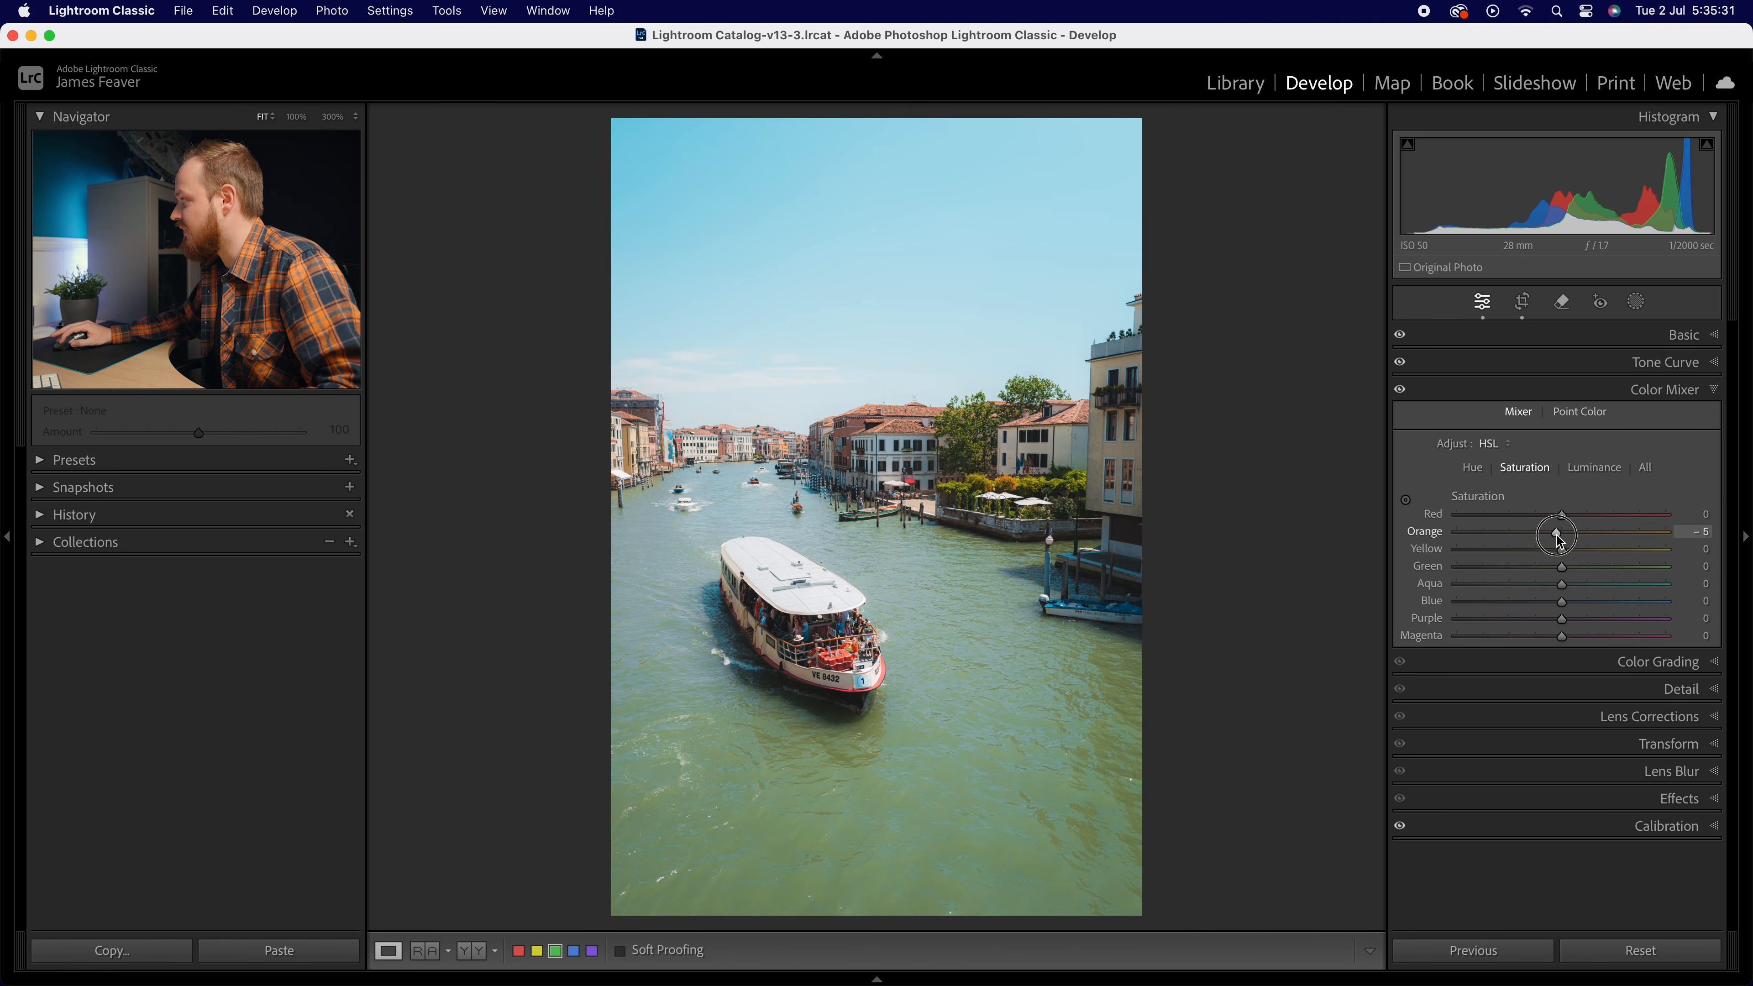
pyautogui.moveTo(1554, 539); pyautogui.dragTo(1552, 539)
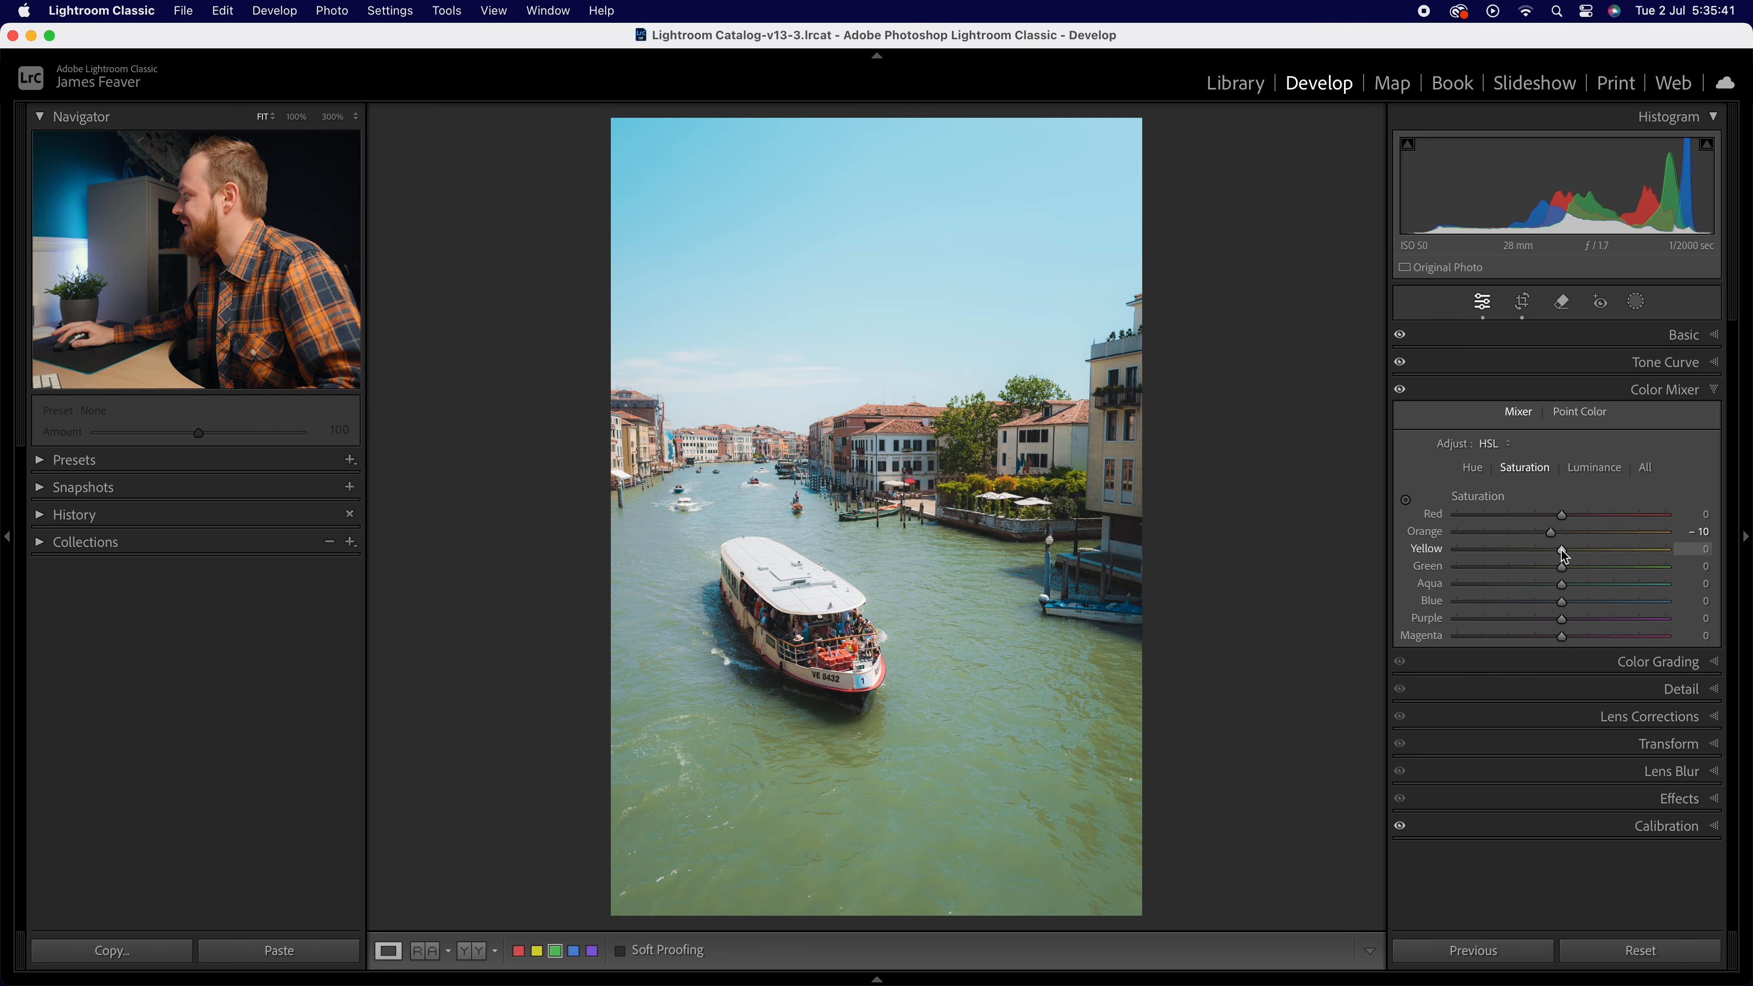
pyautogui.moveTo(1563, 555); pyautogui.dragTo(1539, 560)
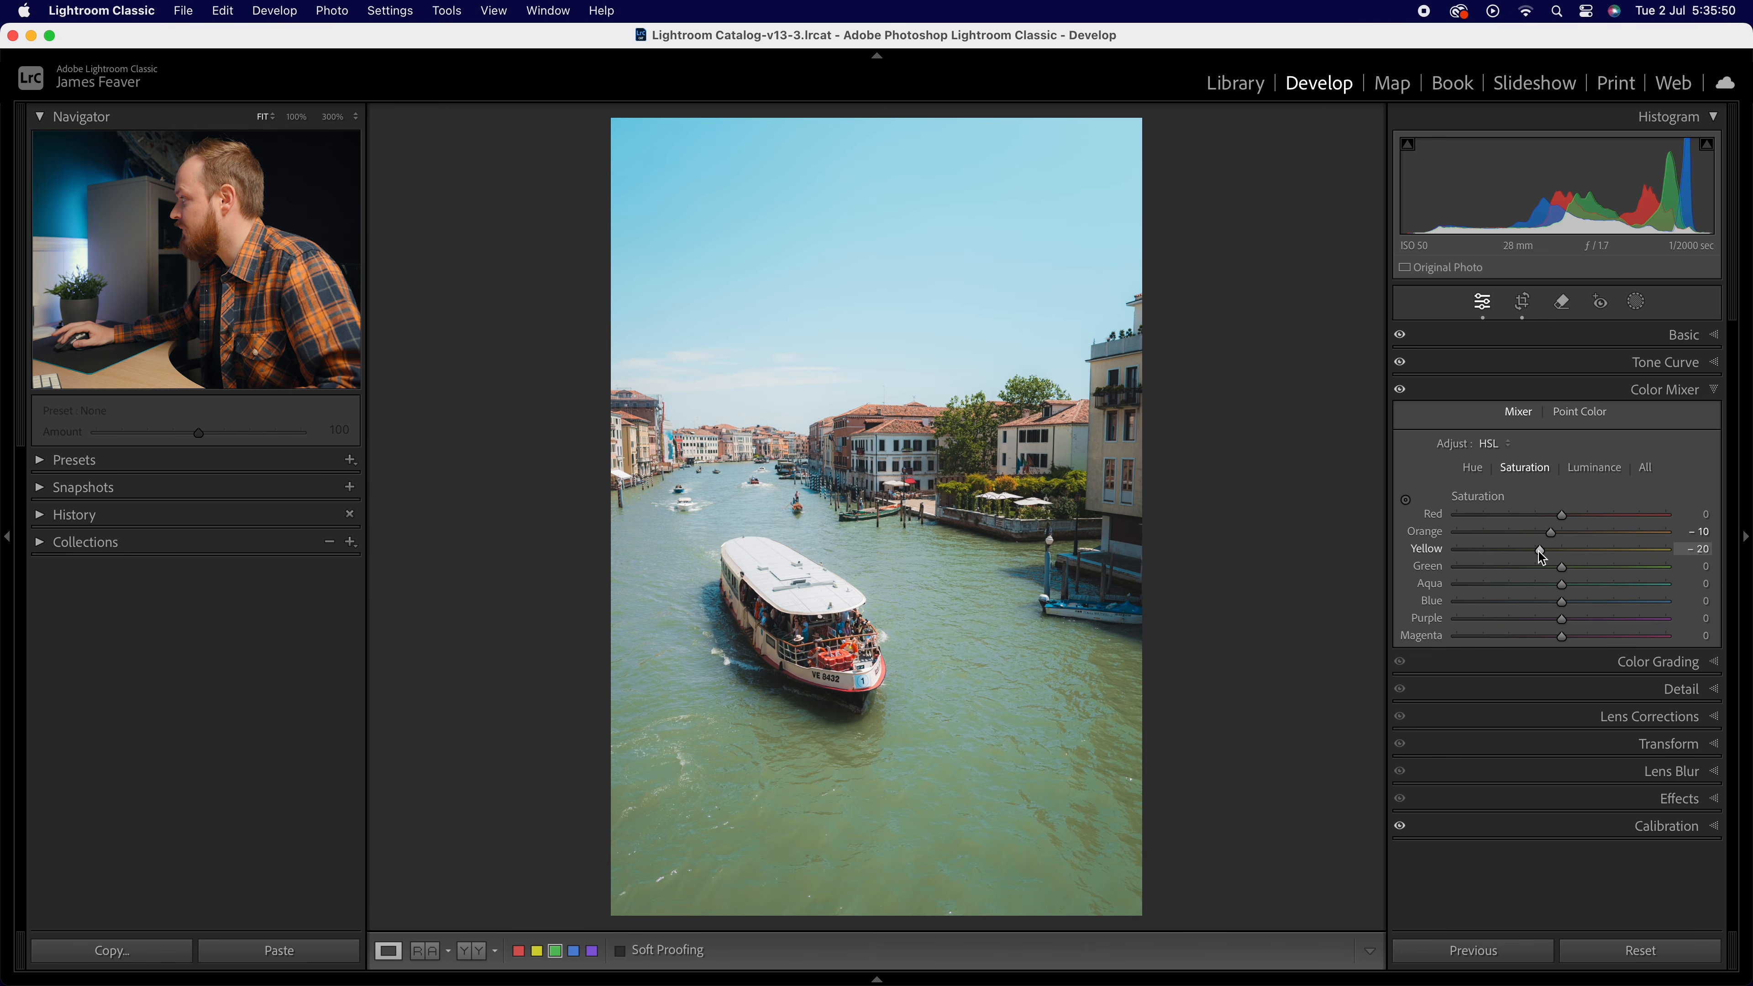
pyautogui.moveTo(1561, 568); pyautogui.dragTo(1535, 578)
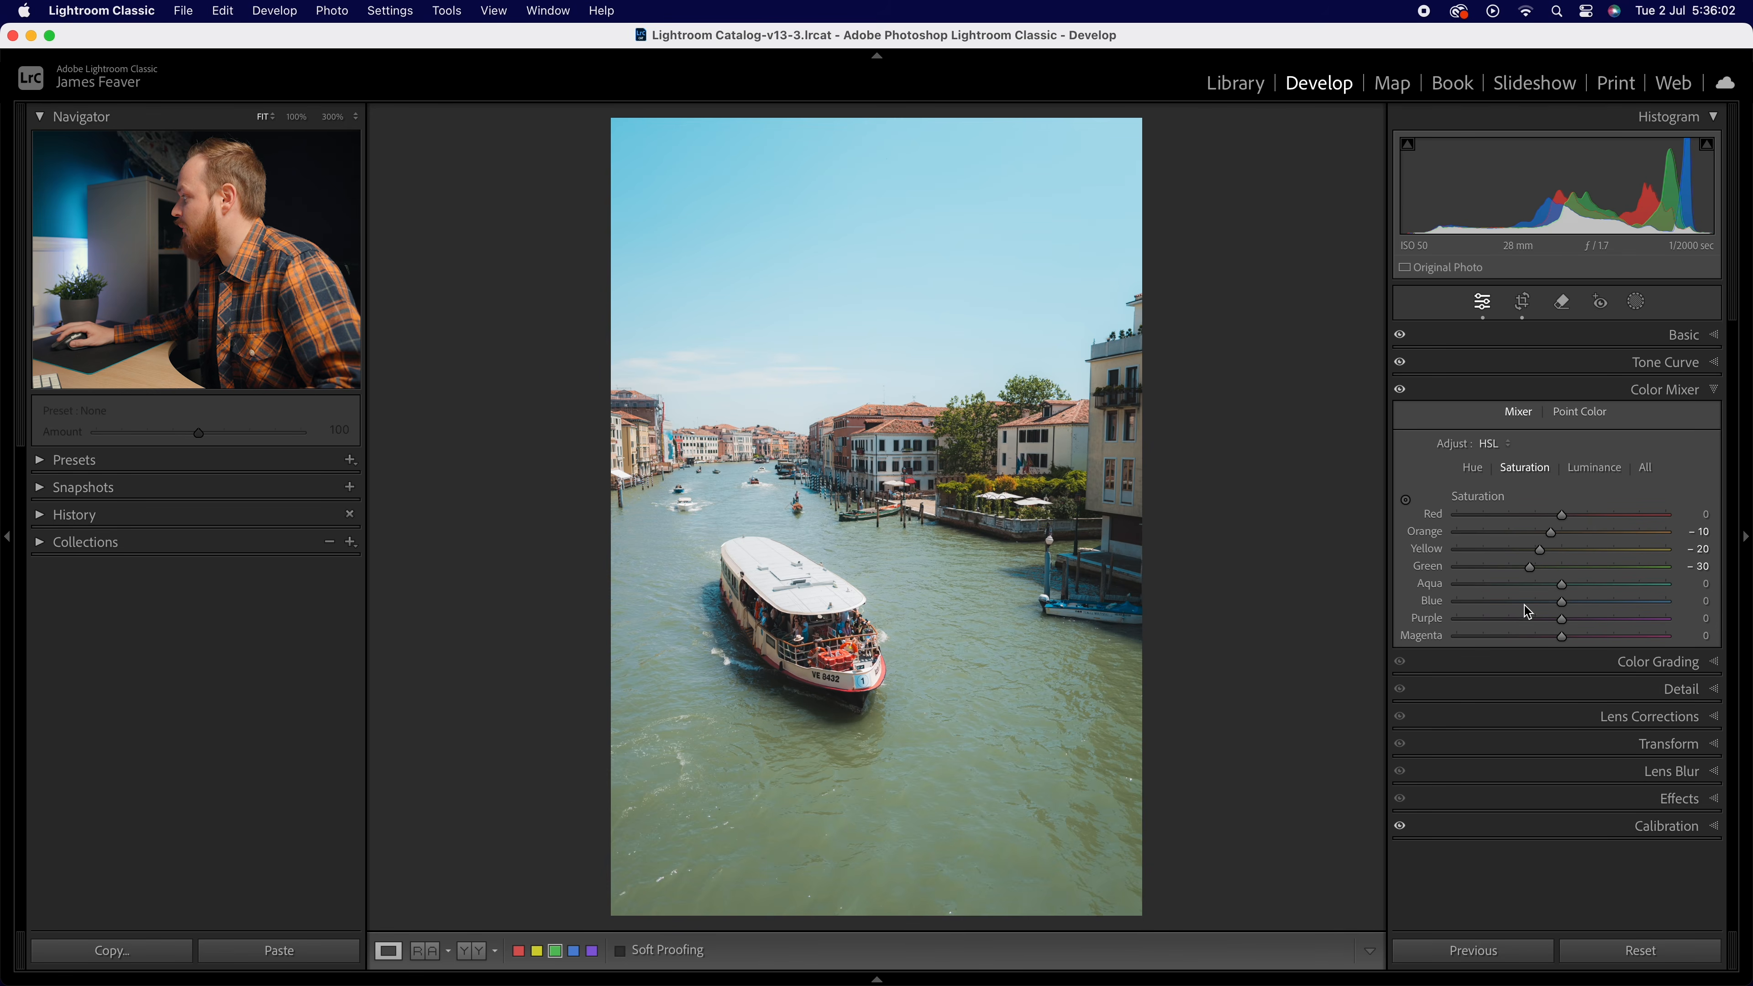
# Set the Color Mixer saturation of aqua to +5 and blue to -30
pyautogui.click(1563, 586)
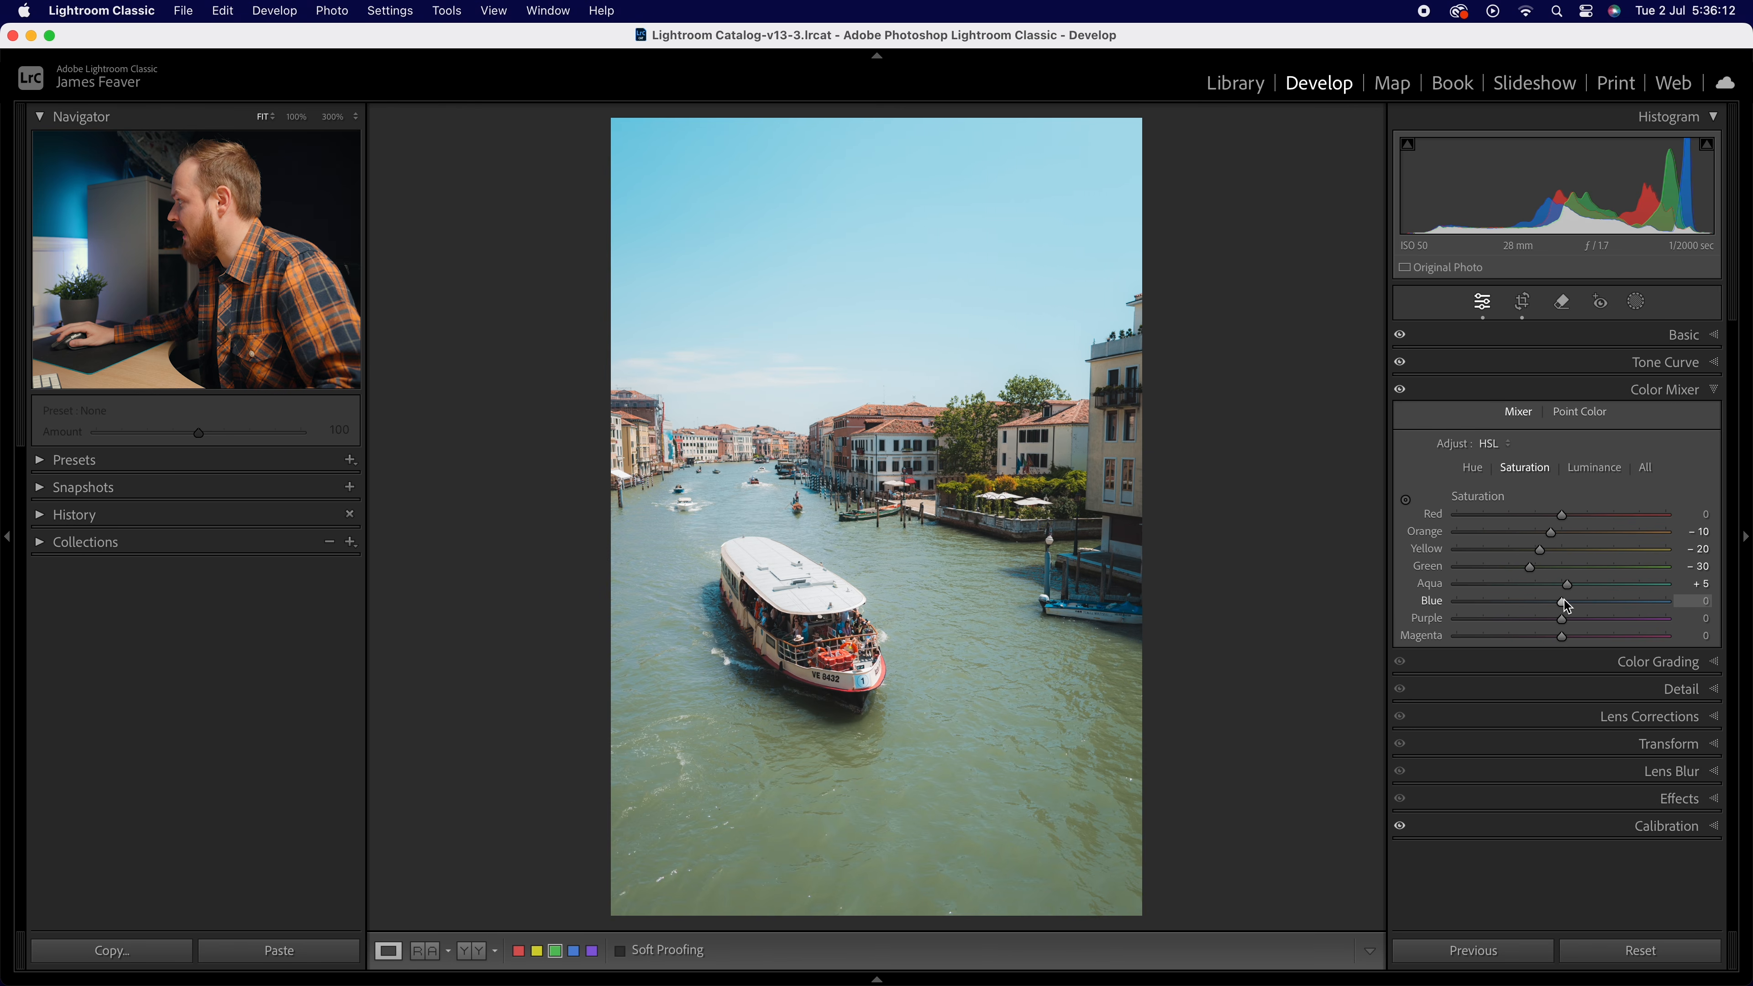
pyautogui.moveTo(1565, 608); pyautogui.dragTo(1528, 611)
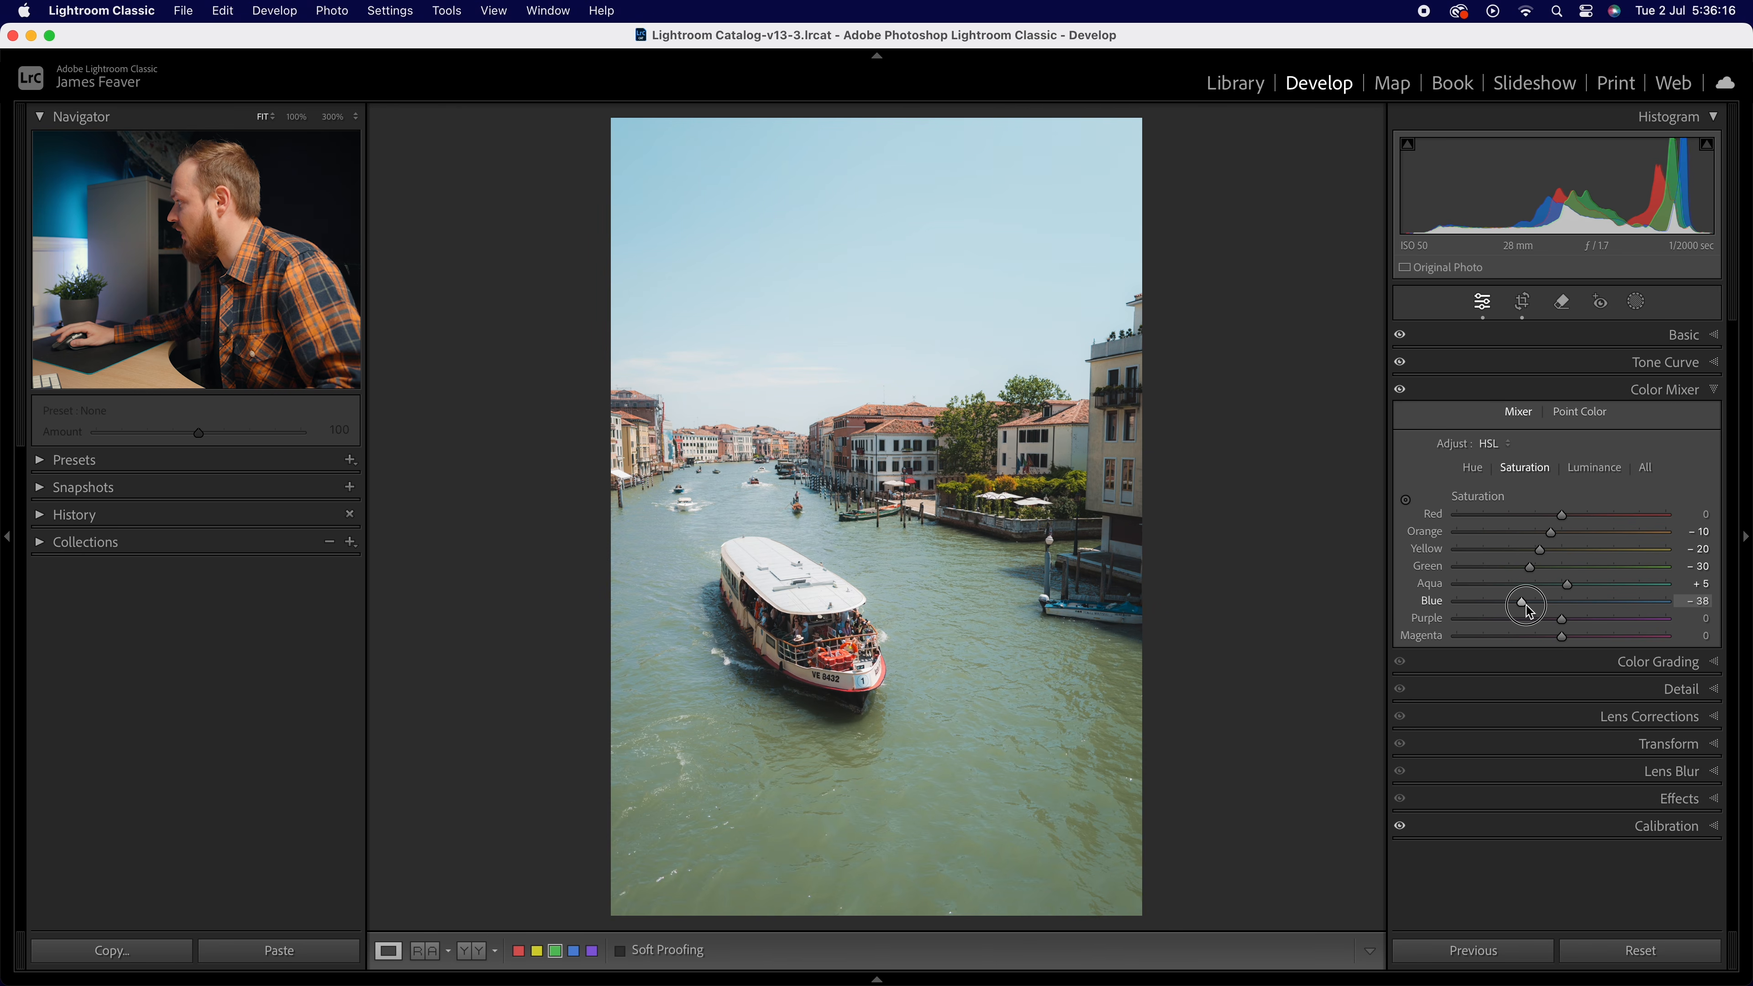
pyautogui.click(1693, 600)
pyautogui.write('-')
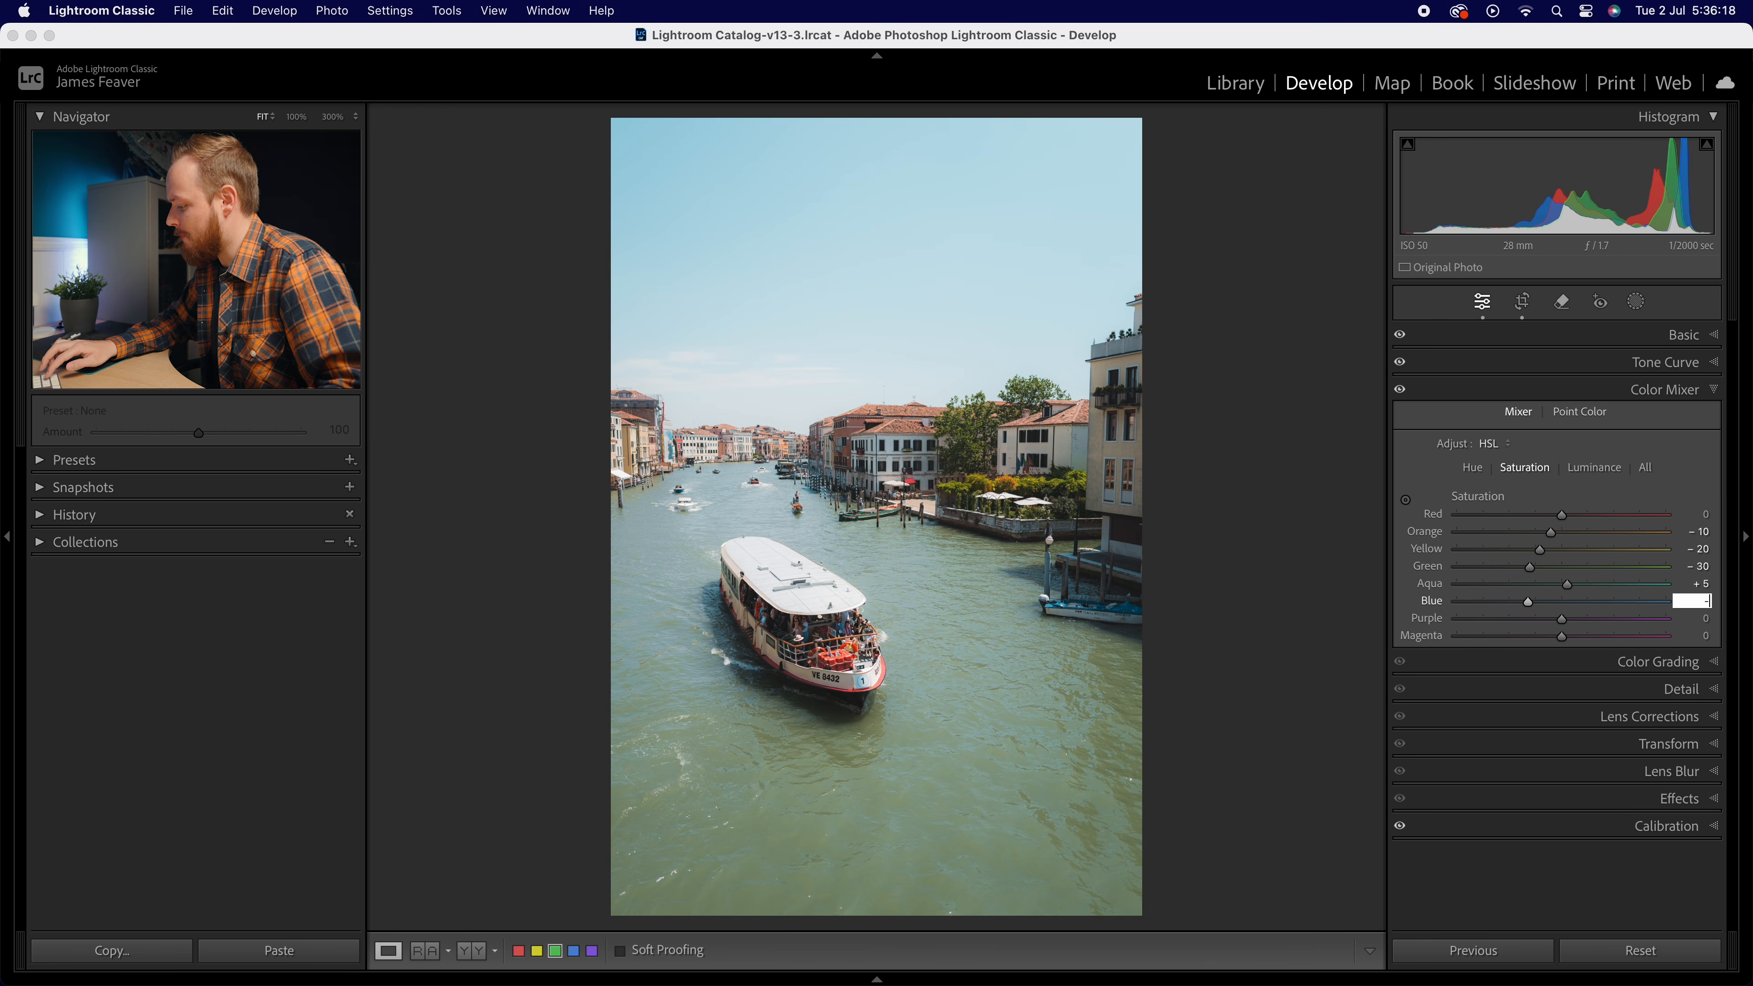
pyautogui.write('23')
pyautogui.press('BackSpace')
pyautogui.press('BackSpace')
pyautogui.write('30')
pyautogui.press('Return')
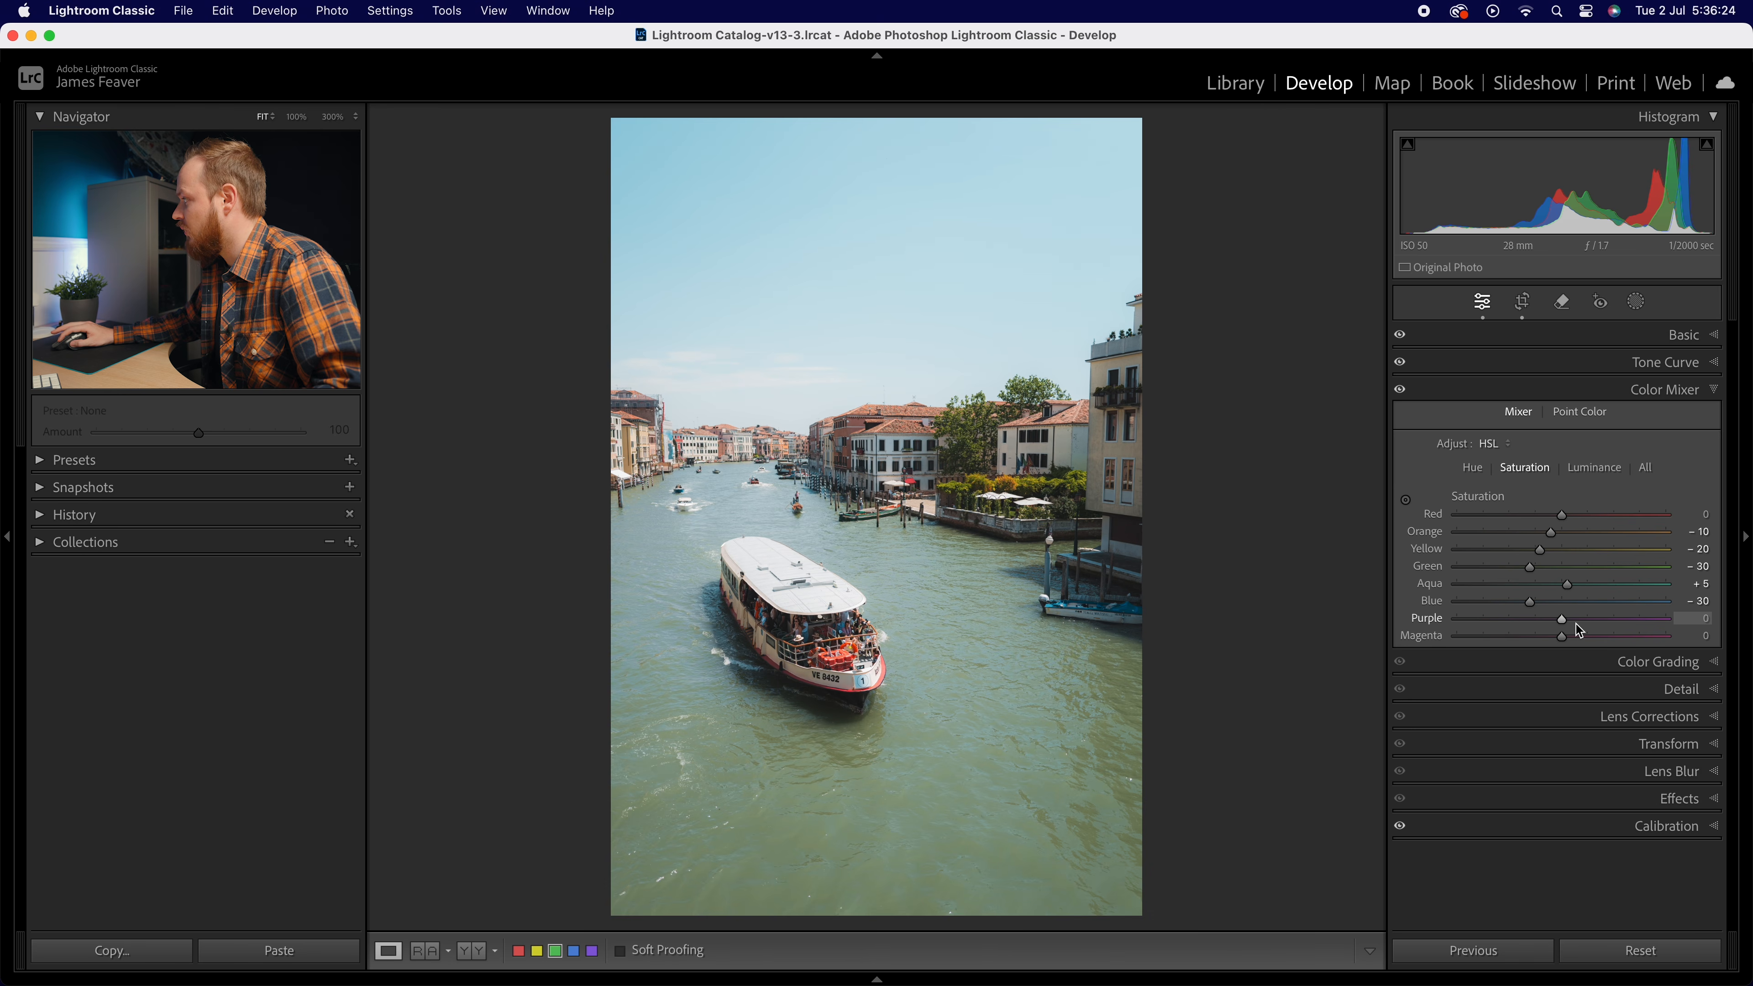
# Reduce the Color Mixer saturation of both purple and magenta to -40
pyautogui.moveTo(1565, 622); pyautogui.dragTo(1514, 620)
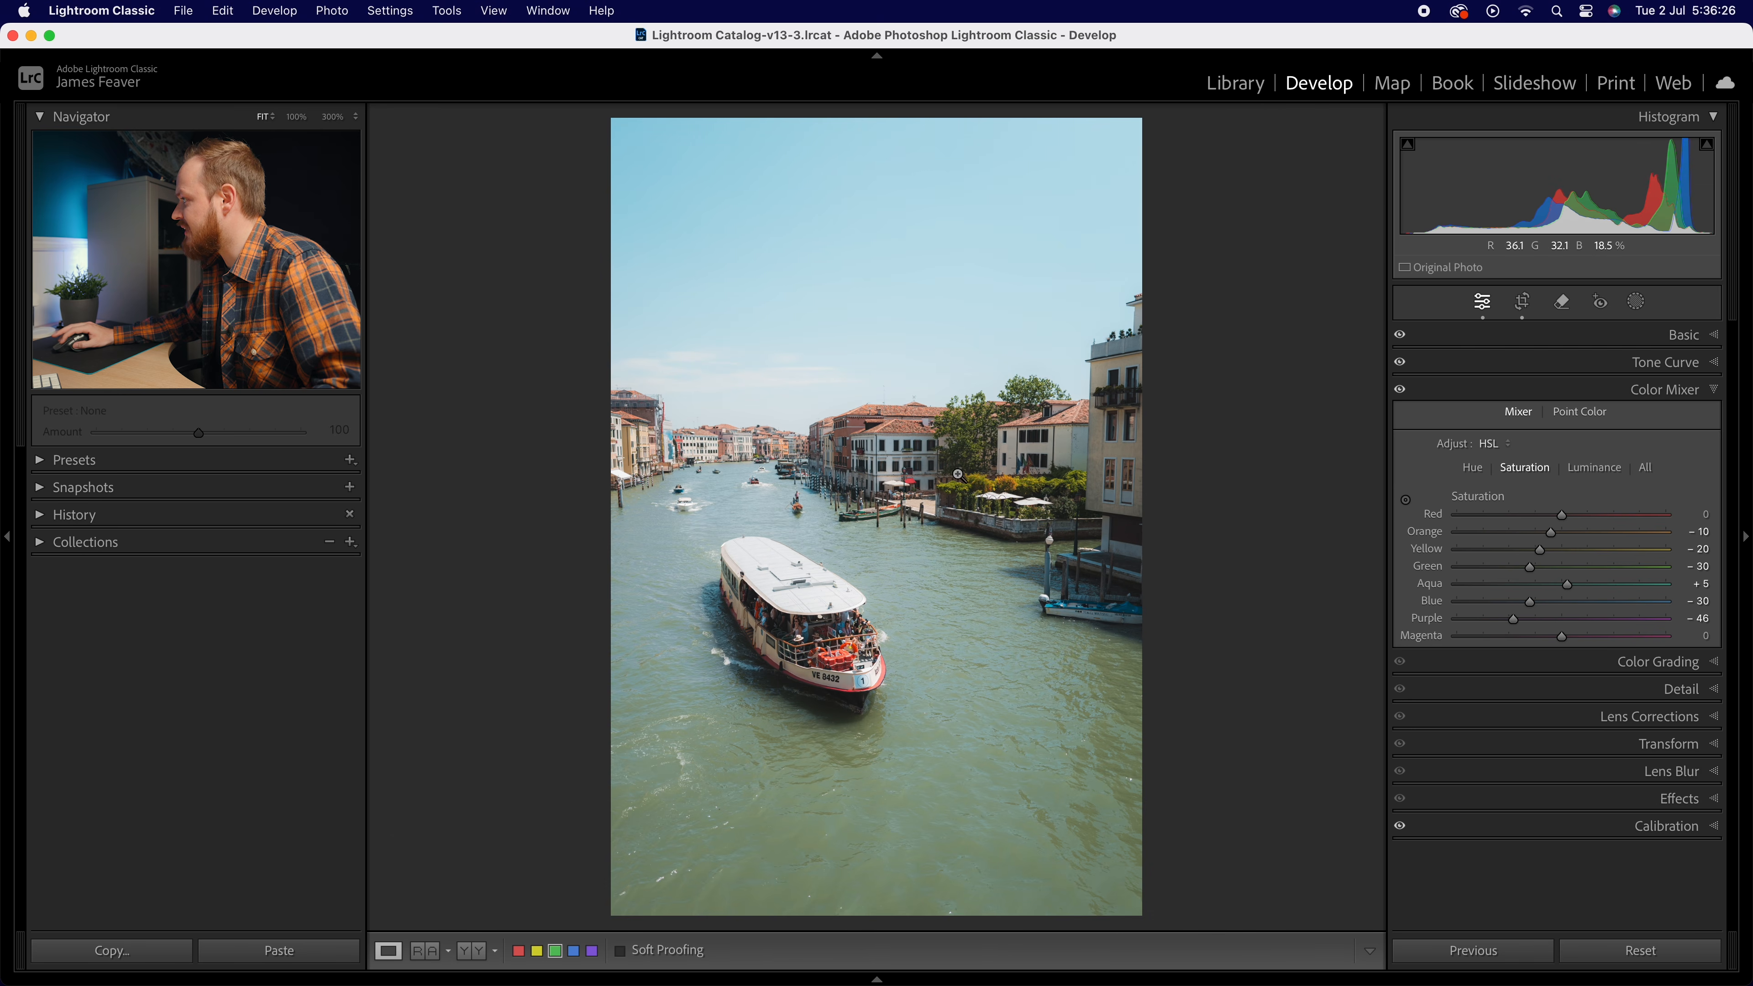
pyautogui.click(957, 510)
pyautogui.click(898, 529)
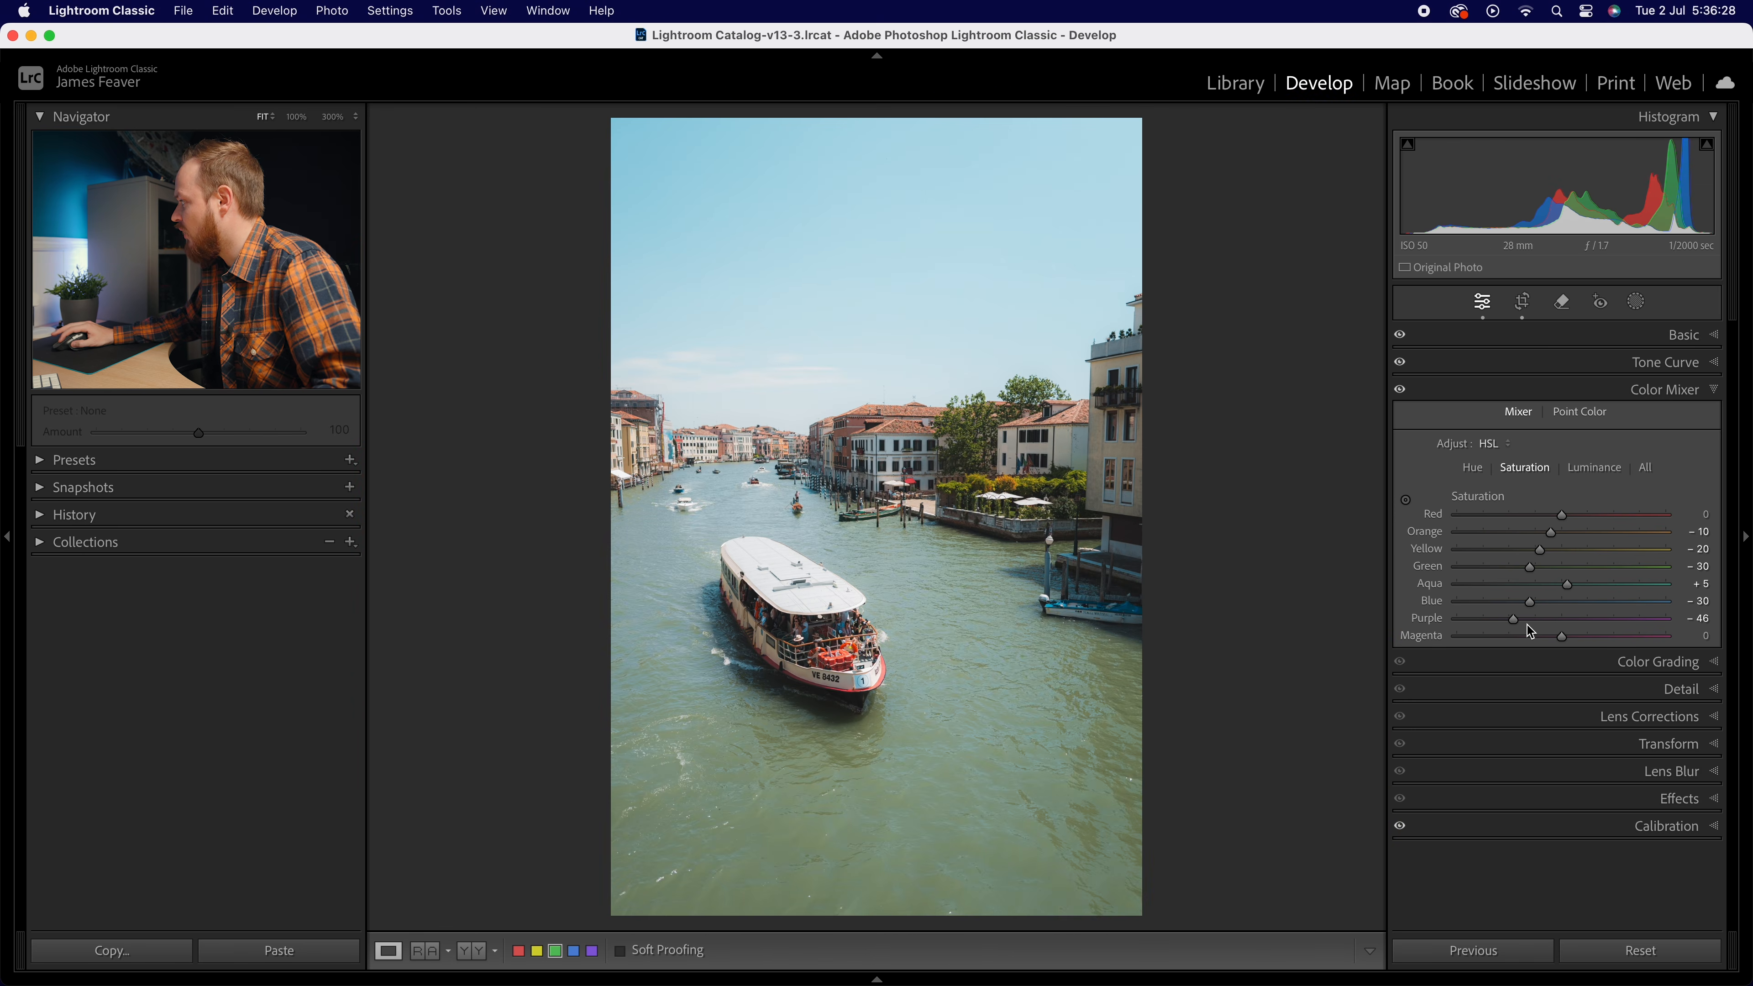
pyautogui.click(1690, 620)
pyautogui.write('-4')
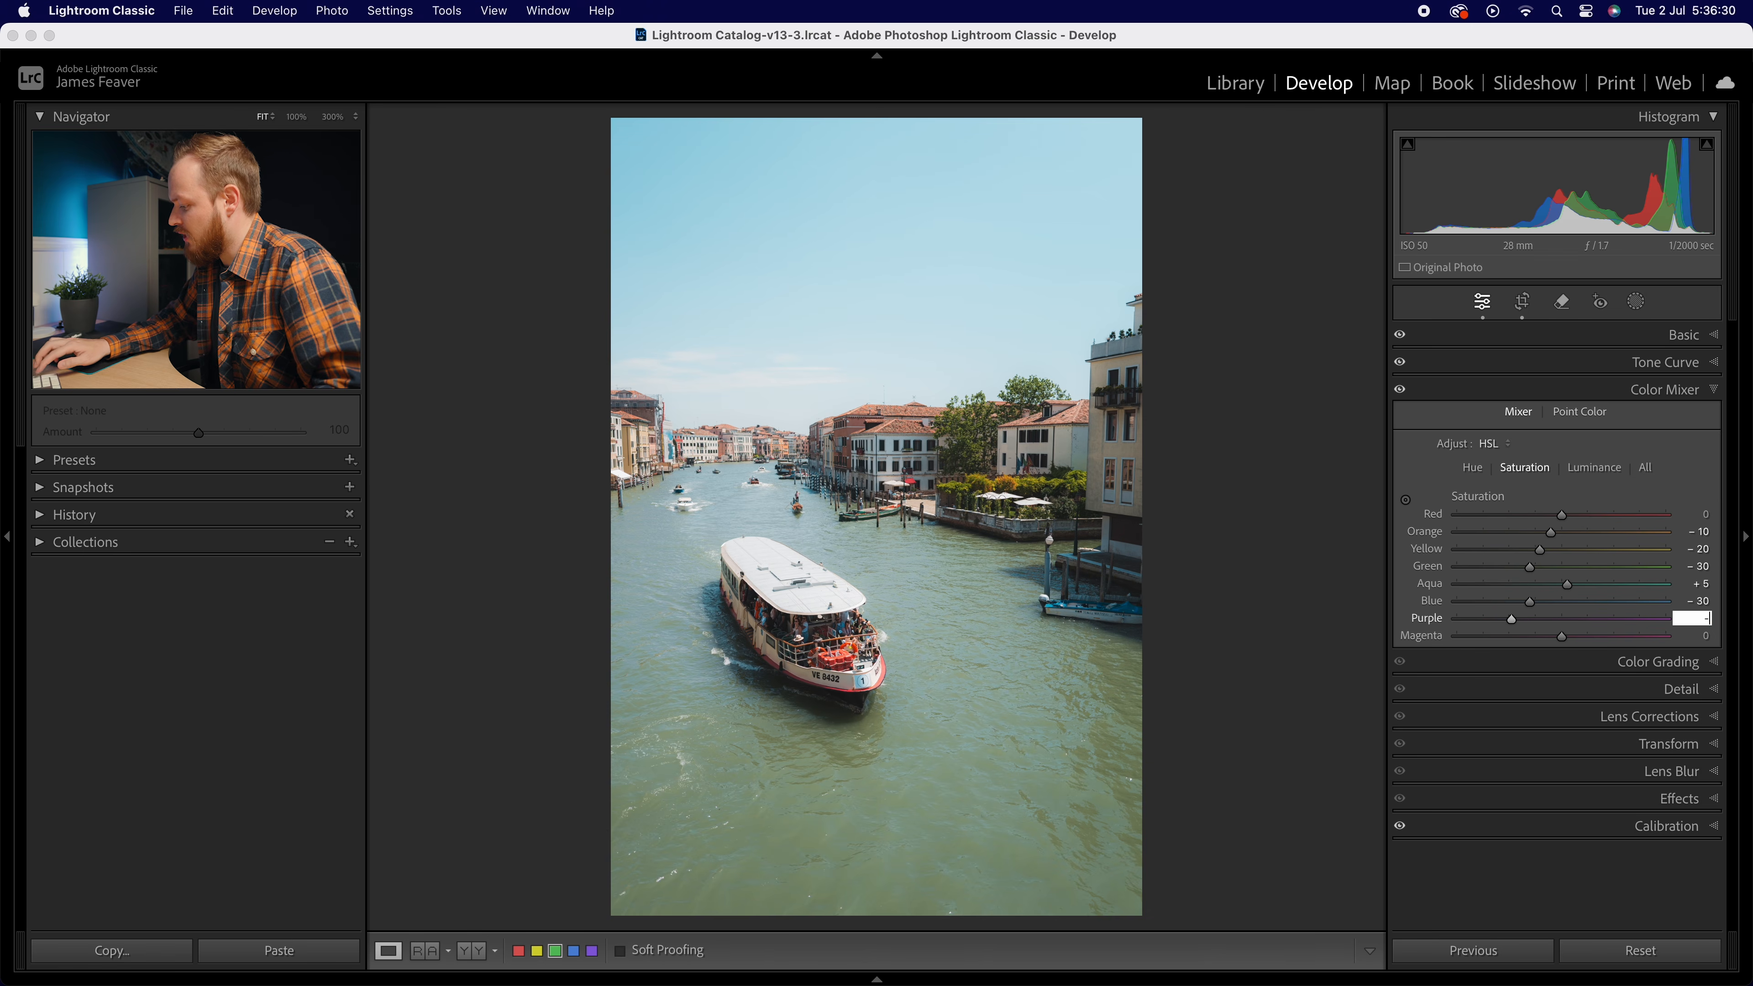
pyautogui.write('0')
pyautogui.press('Return')
pyautogui.click(1699, 636)
pyautogui.write('-40')
pyautogui.press('Return')
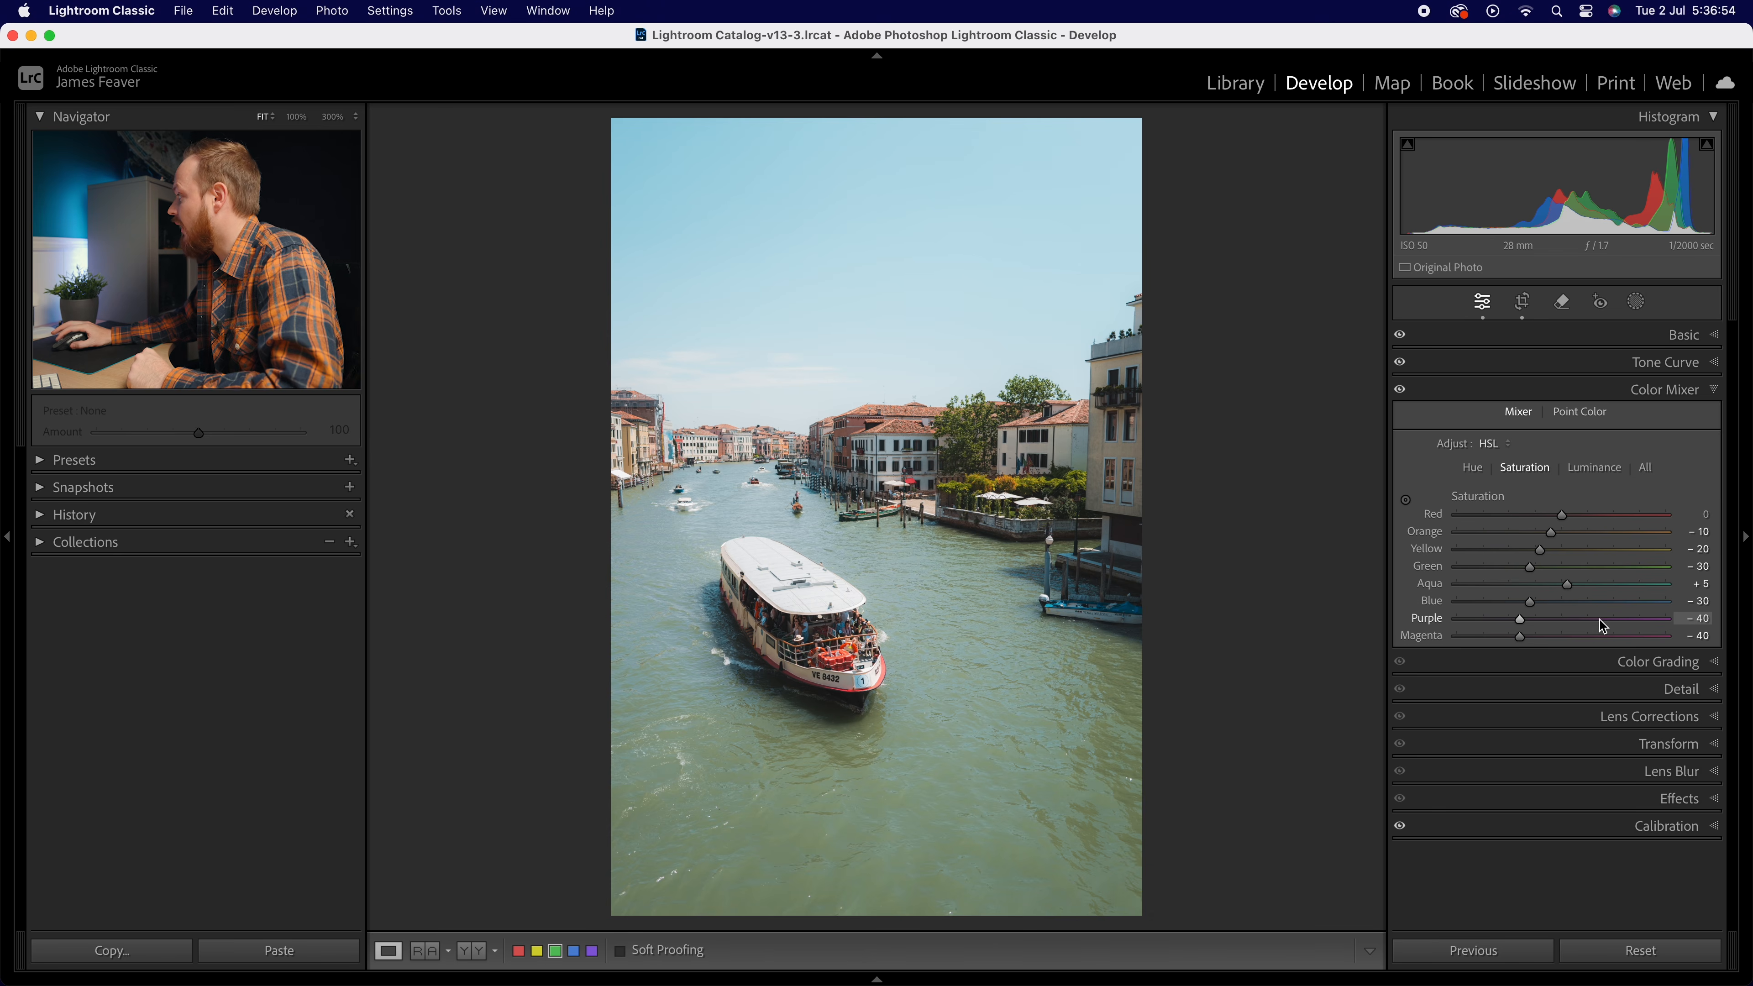
# Switch the Color Mixer to luminance, and set red to +10 and orange to +5
pyautogui.click(1601, 475)
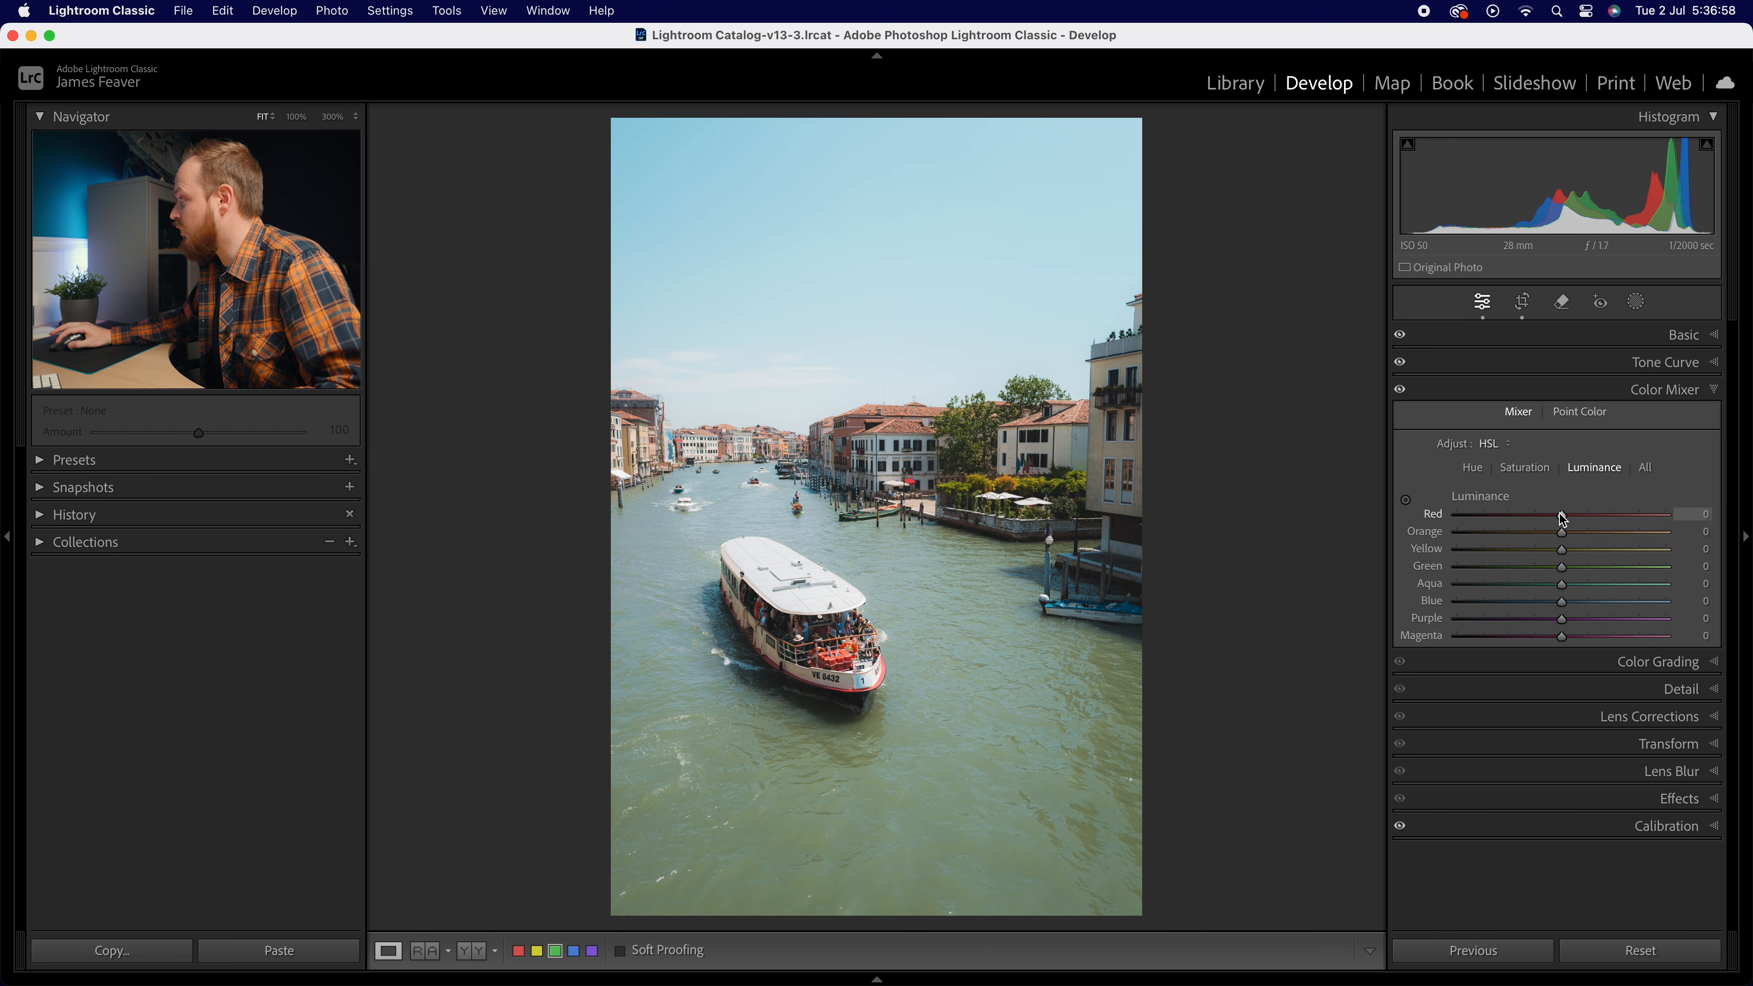
pyautogui.click(1705, 515)
pyautogui.write('10')
pyautogui.press('Return')
pyautogui.click(1697, 531)
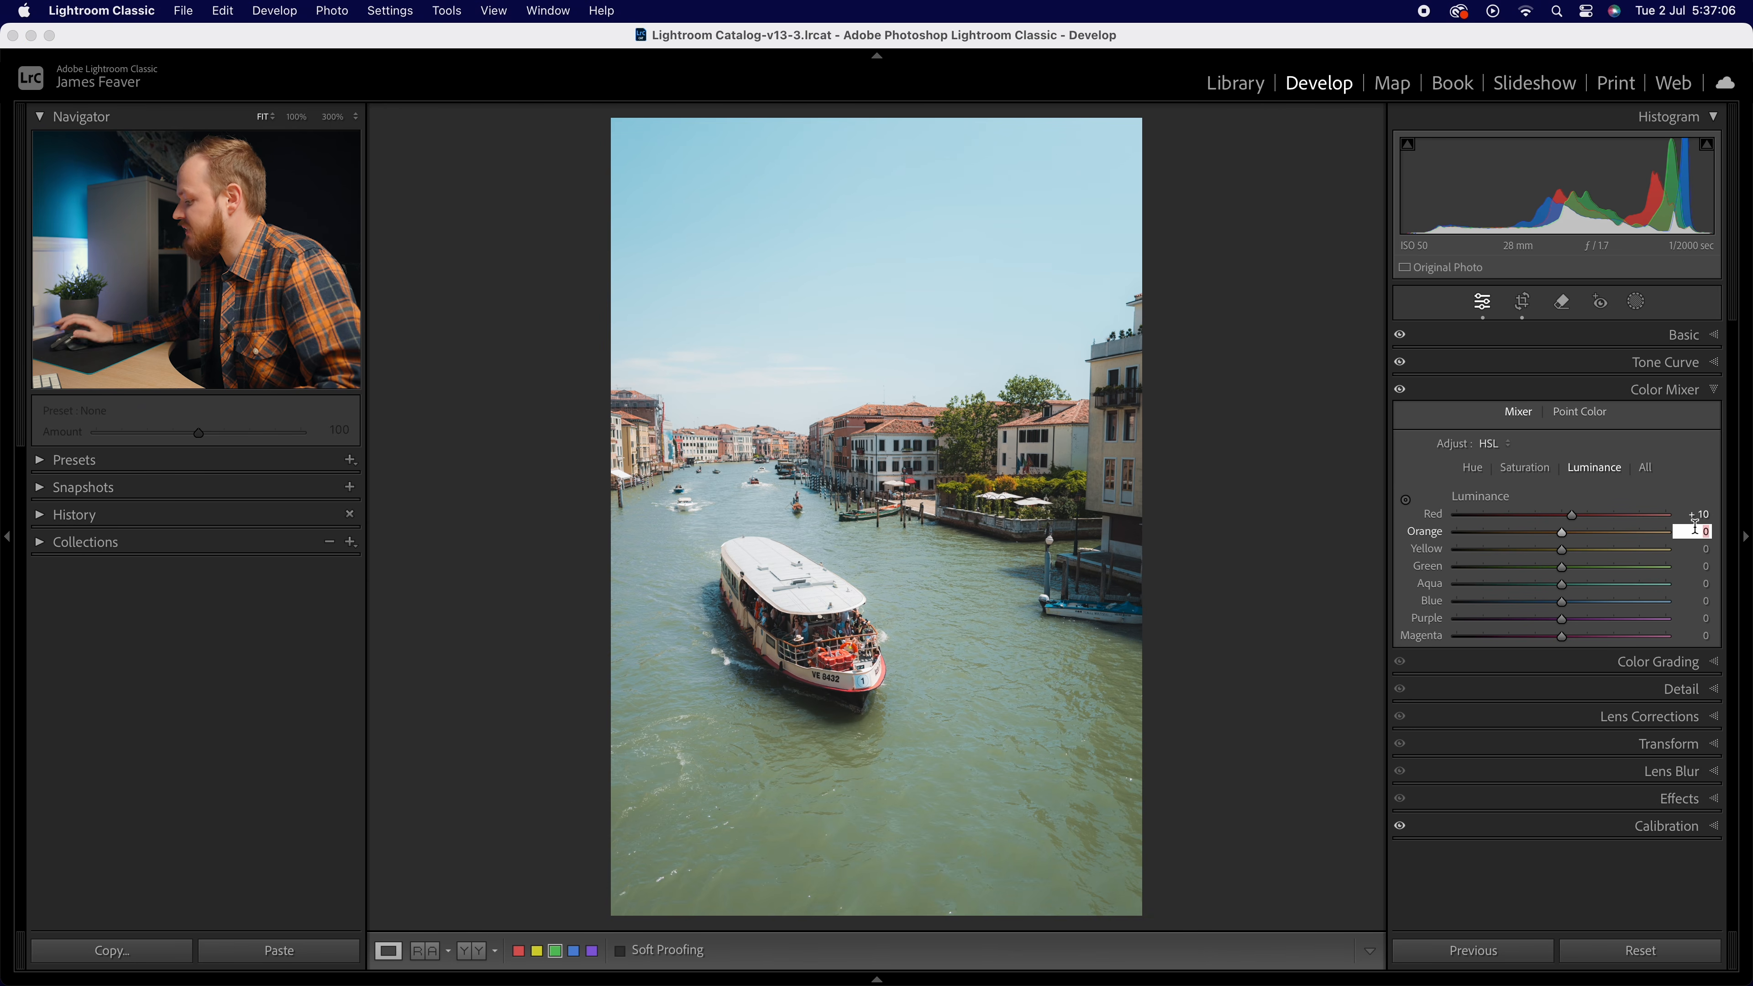
pyautogui.write('5')
pyautogui.press('Return')
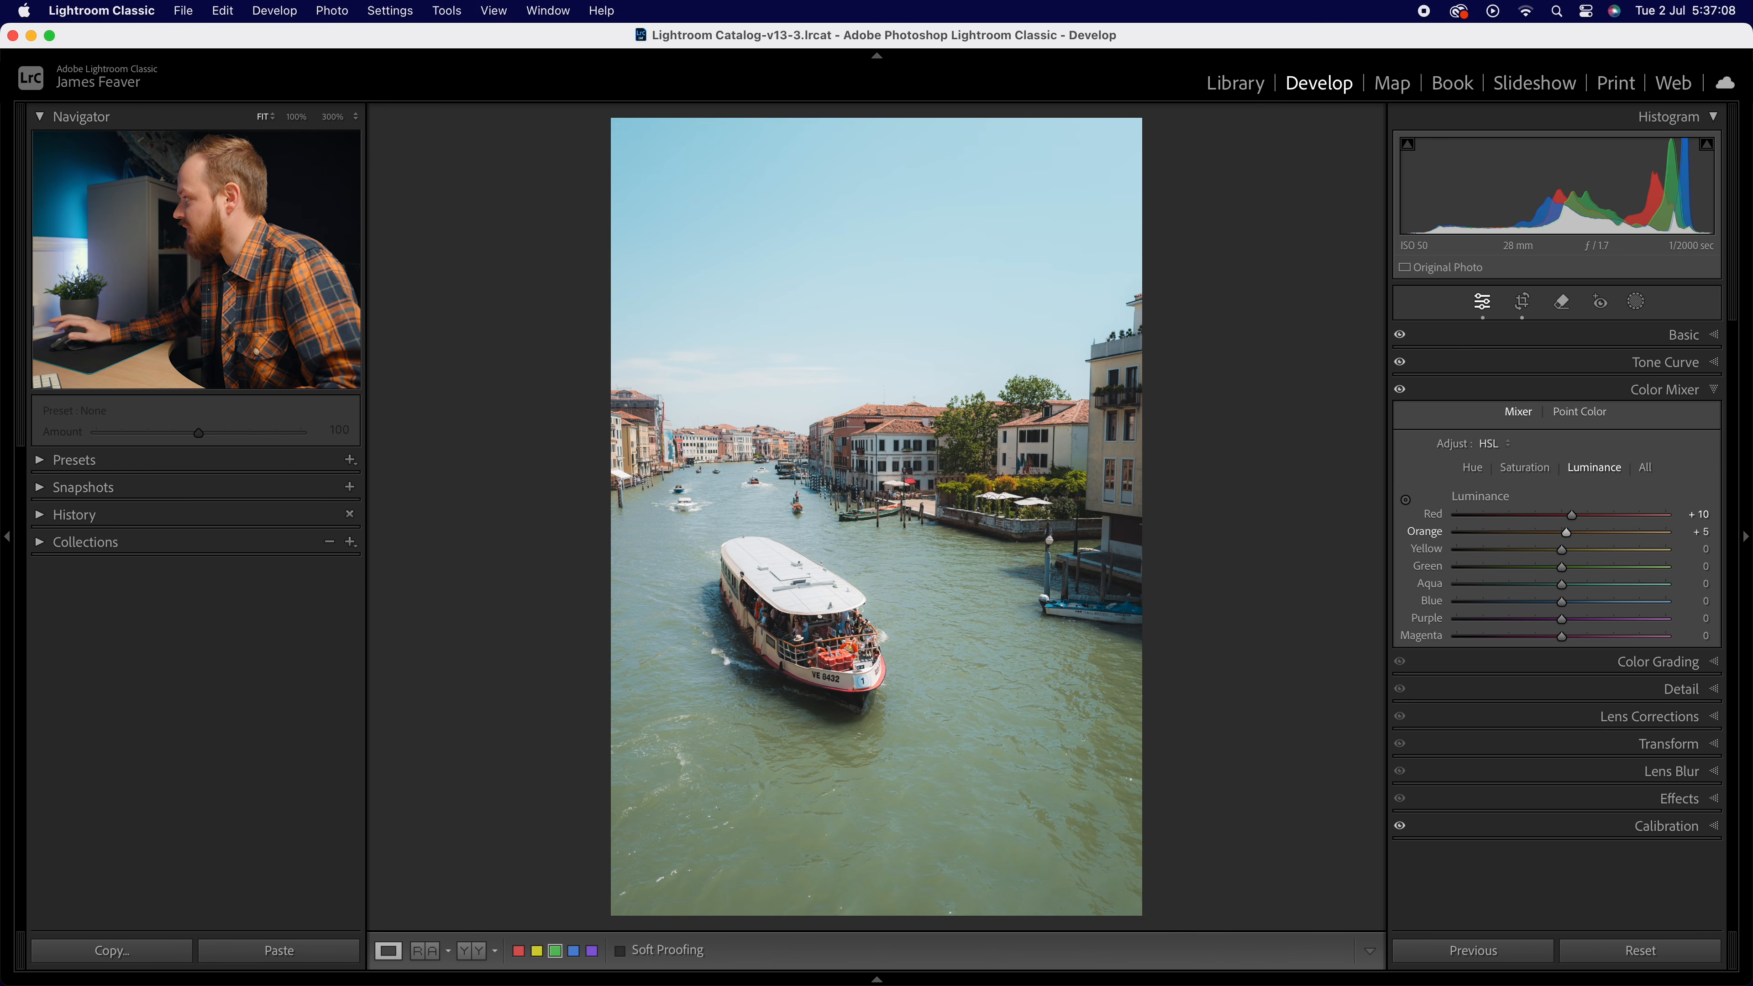
# Set the yellow luminance to +15, inspecting the canal-side trees and plants up close
pyautogui.click(1698, 549)
pyautogui.write('10')
pyautogui.press('Return')
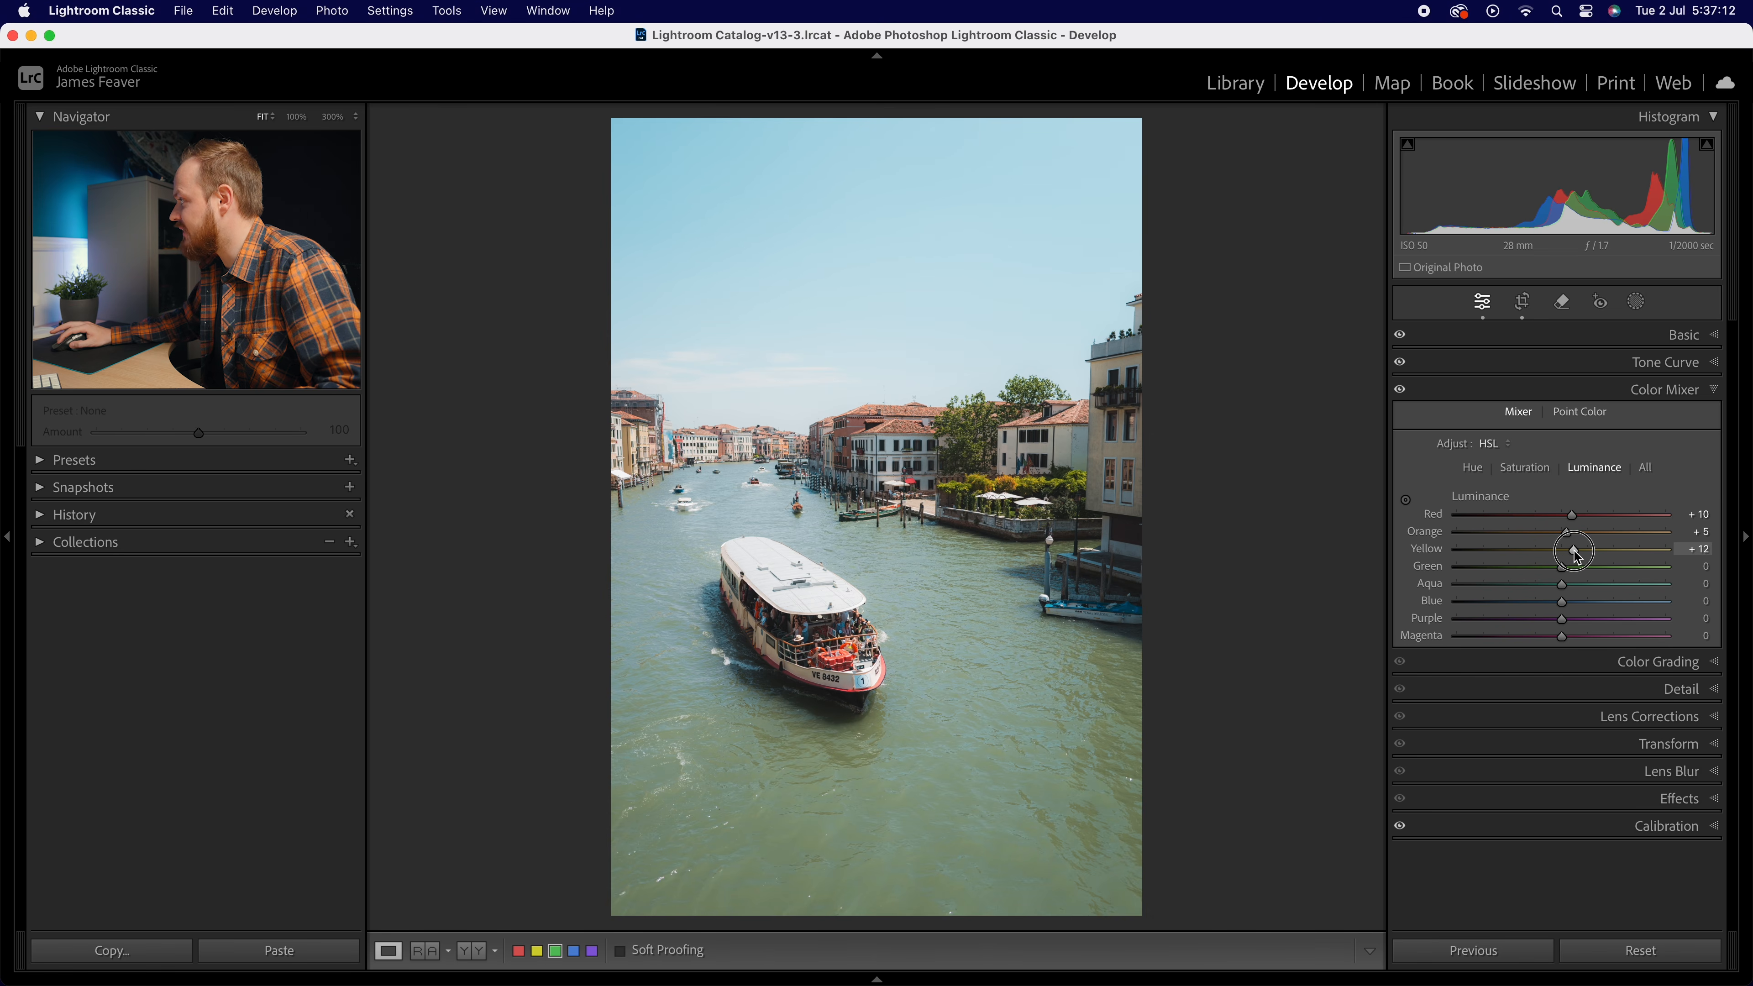
pyautogui.click(1015, 449)
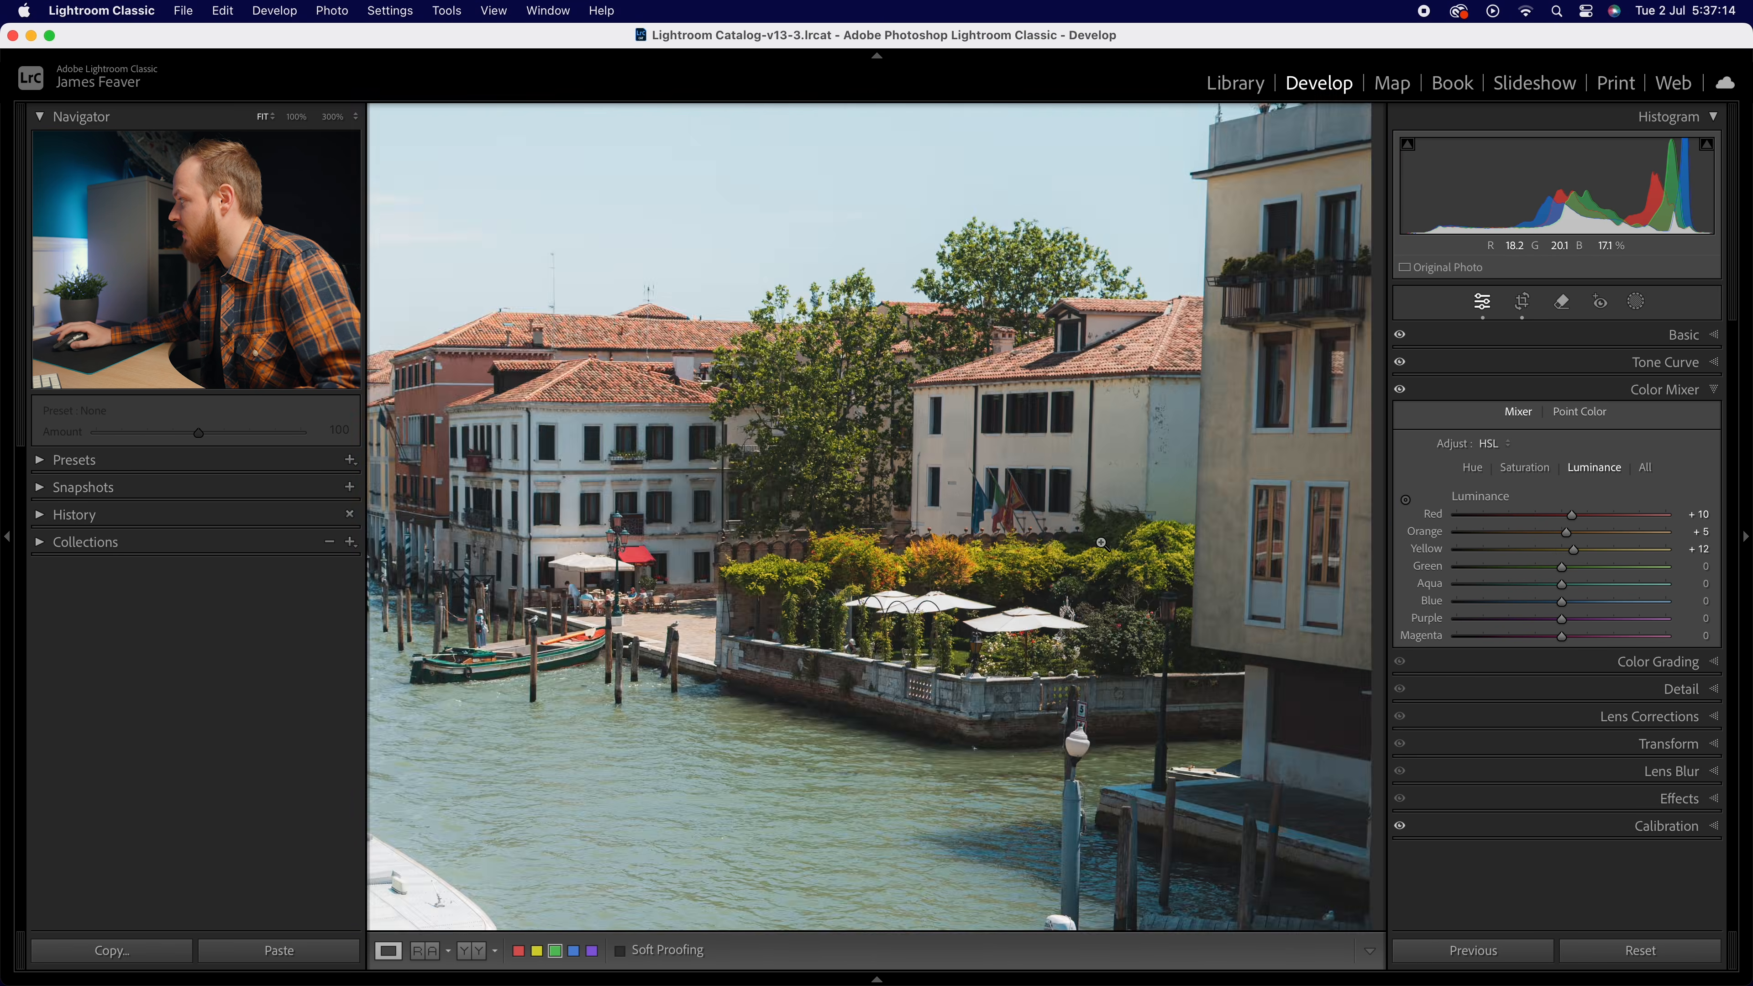
pyautogui.click(1103, 544)
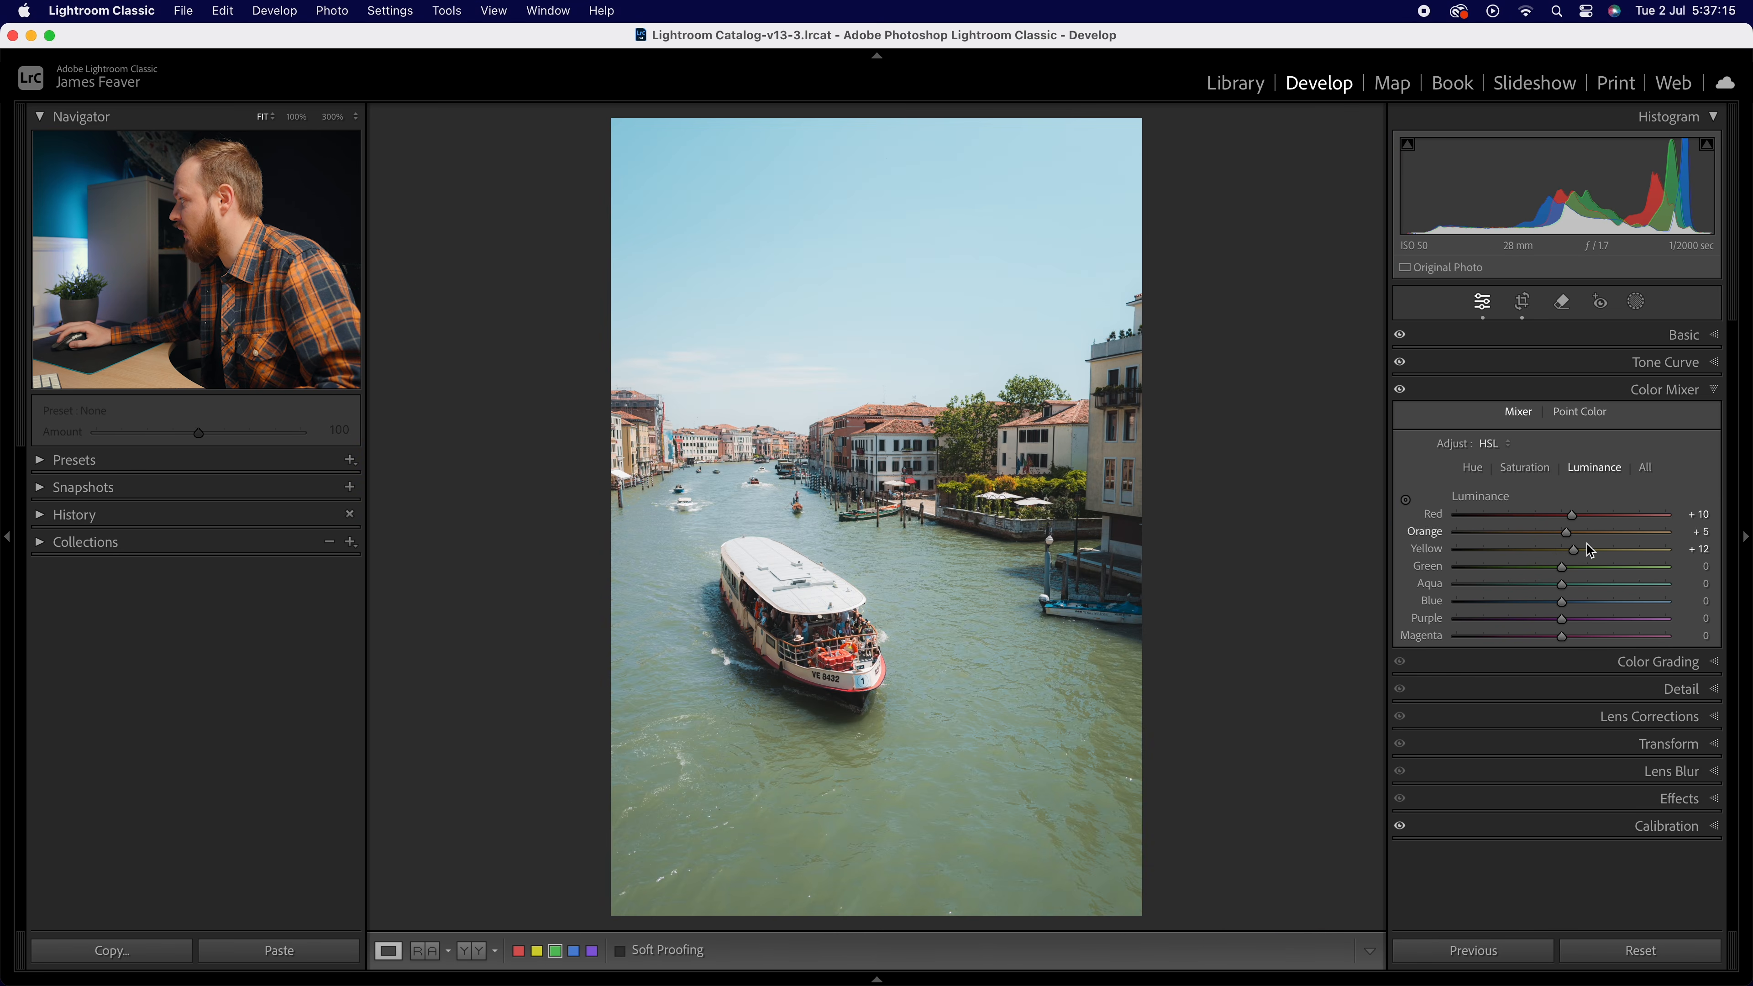
pyautogui.click(1694, 552)
pyautogui.write('15')
pyautogui.press('Return')
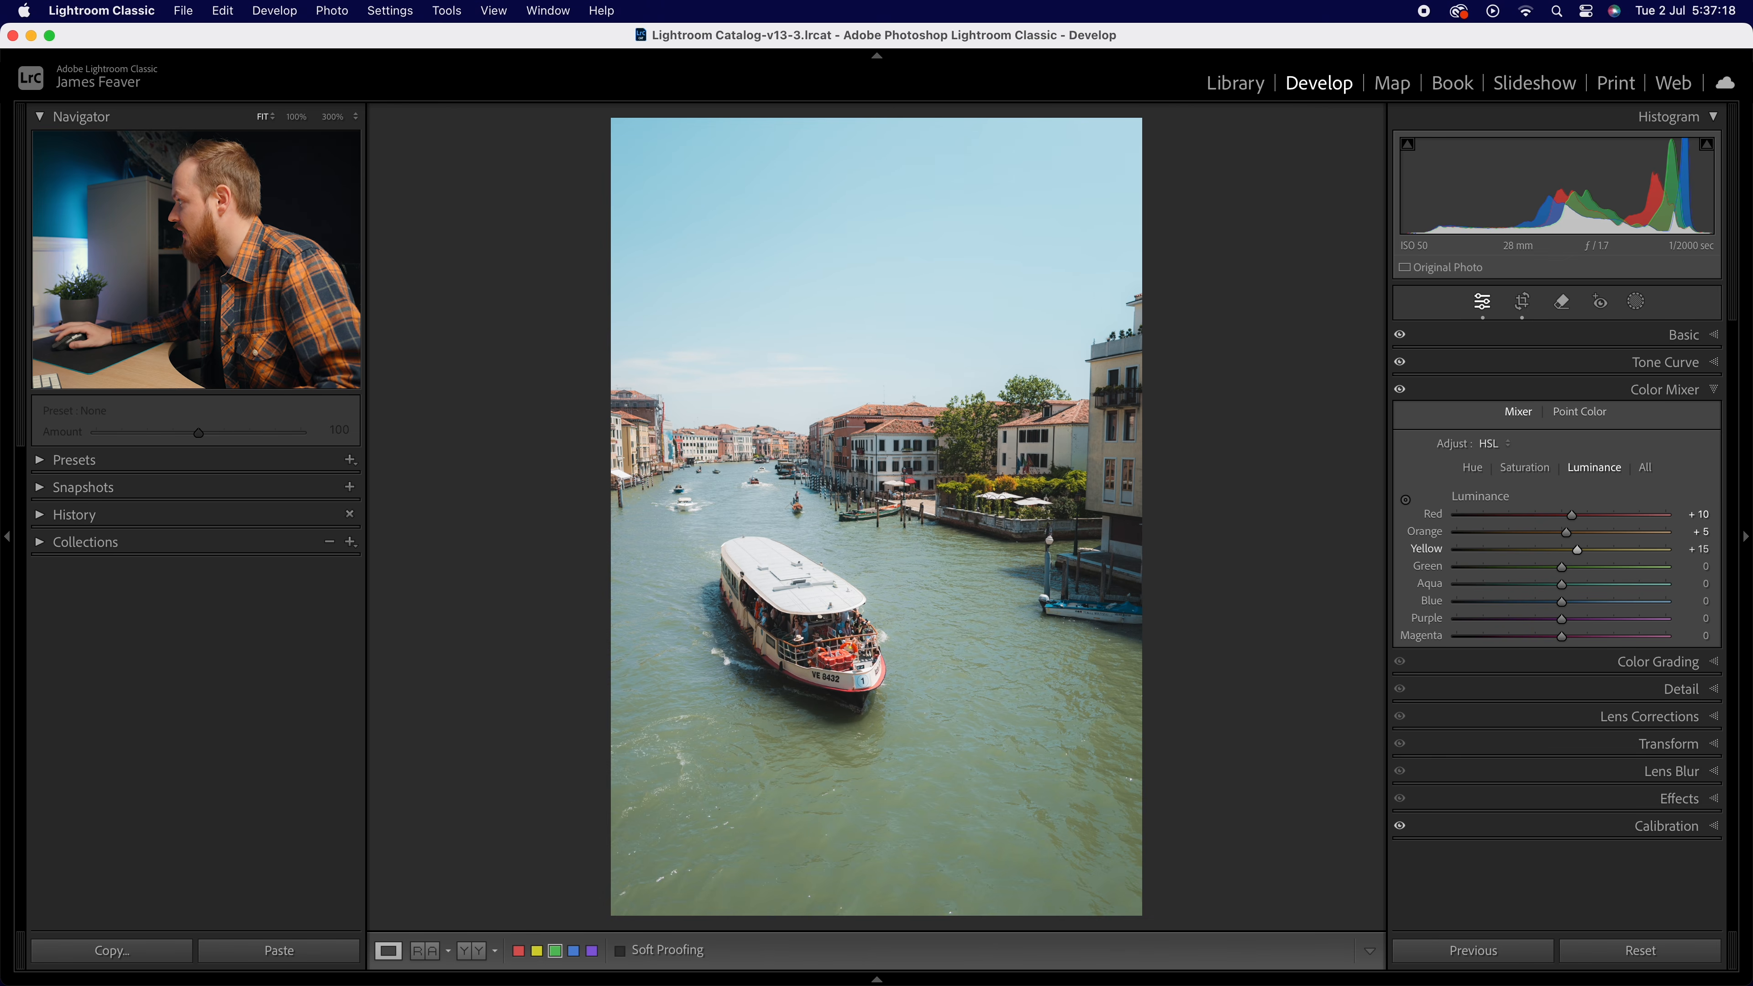
# Raise the Color Mixer luminance of green to +50 and blue to +10
pyautogui.moveTo(1561, 573); pyautogui.dragTo(1594, 570)
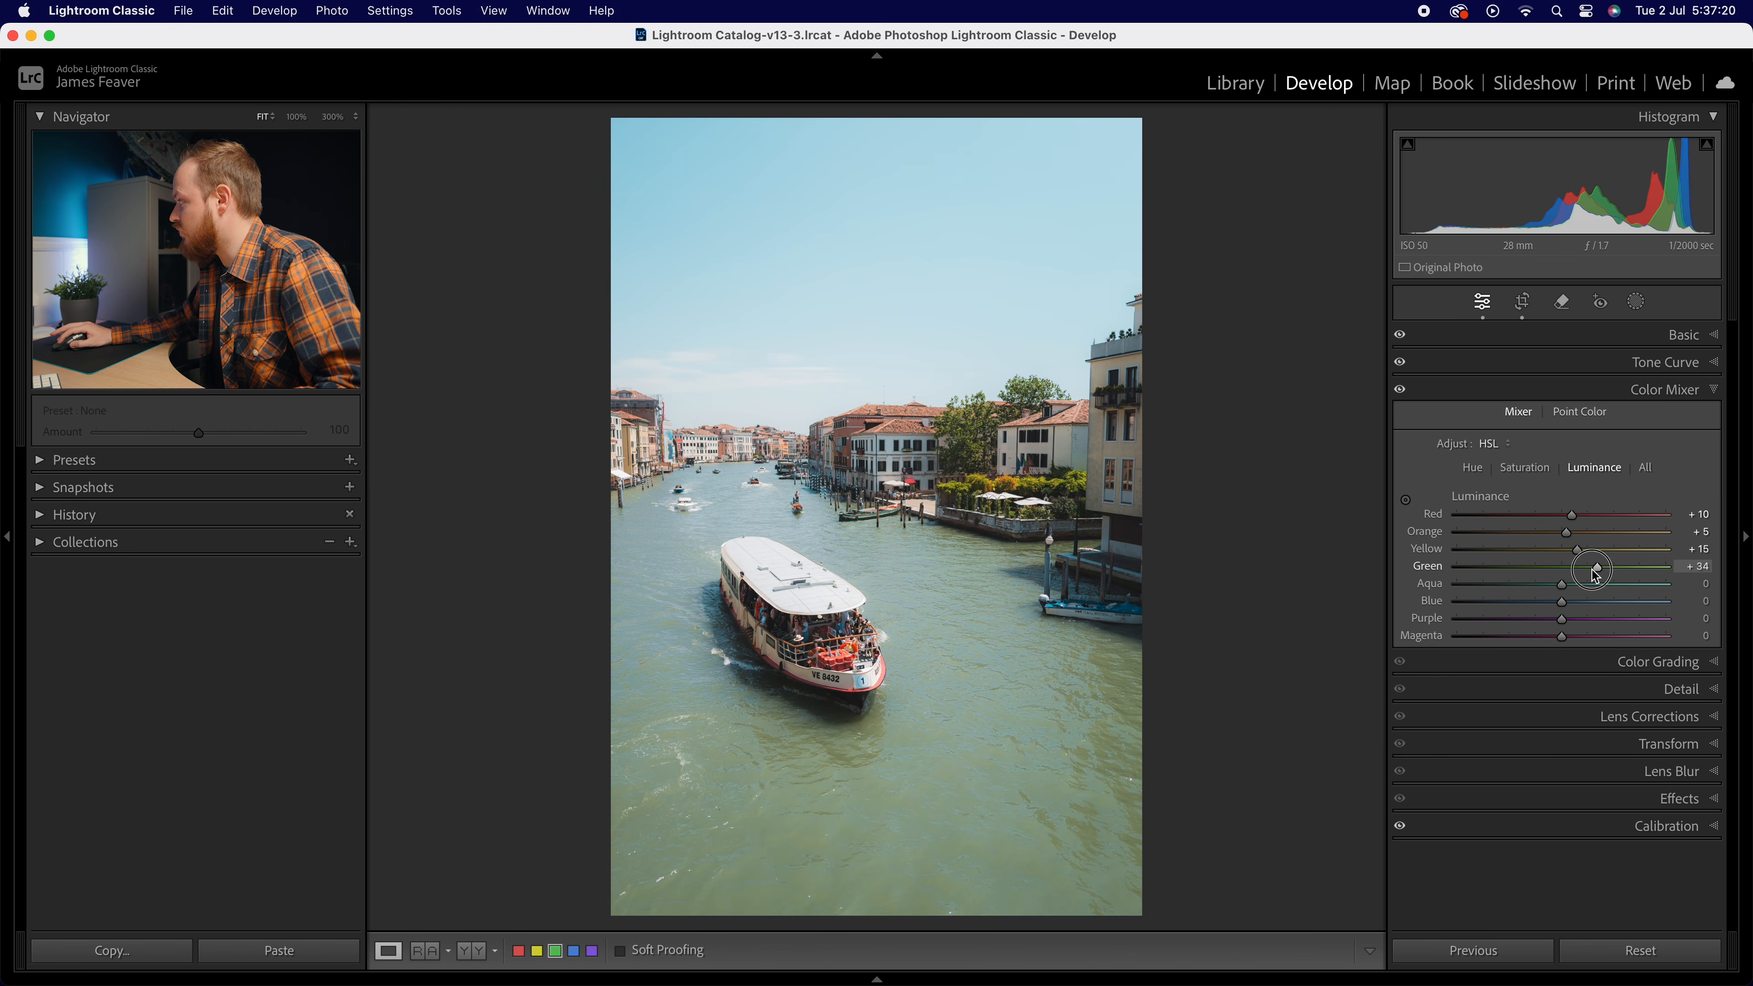
pyautogui.click(1699, 567)
pyautogui.write('50')
pyautogui.press('Return')
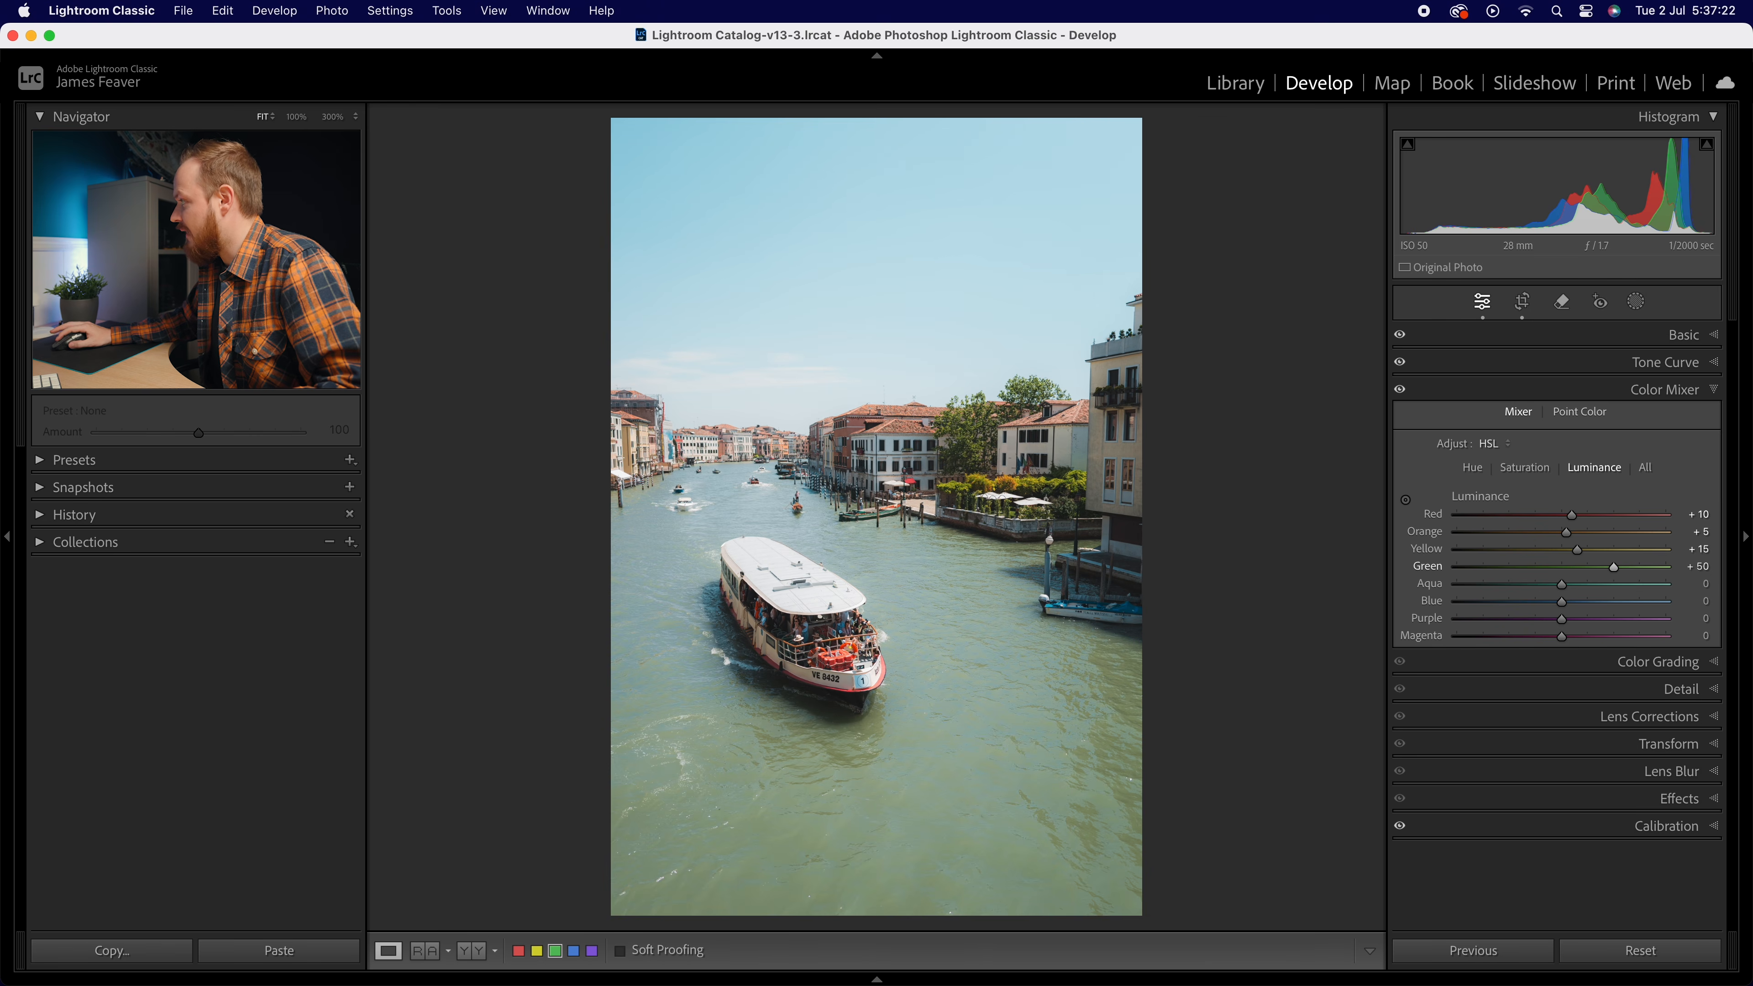
pyautogui.moveTo(1565, 609); pyautogui.dragTo(1580, 607)
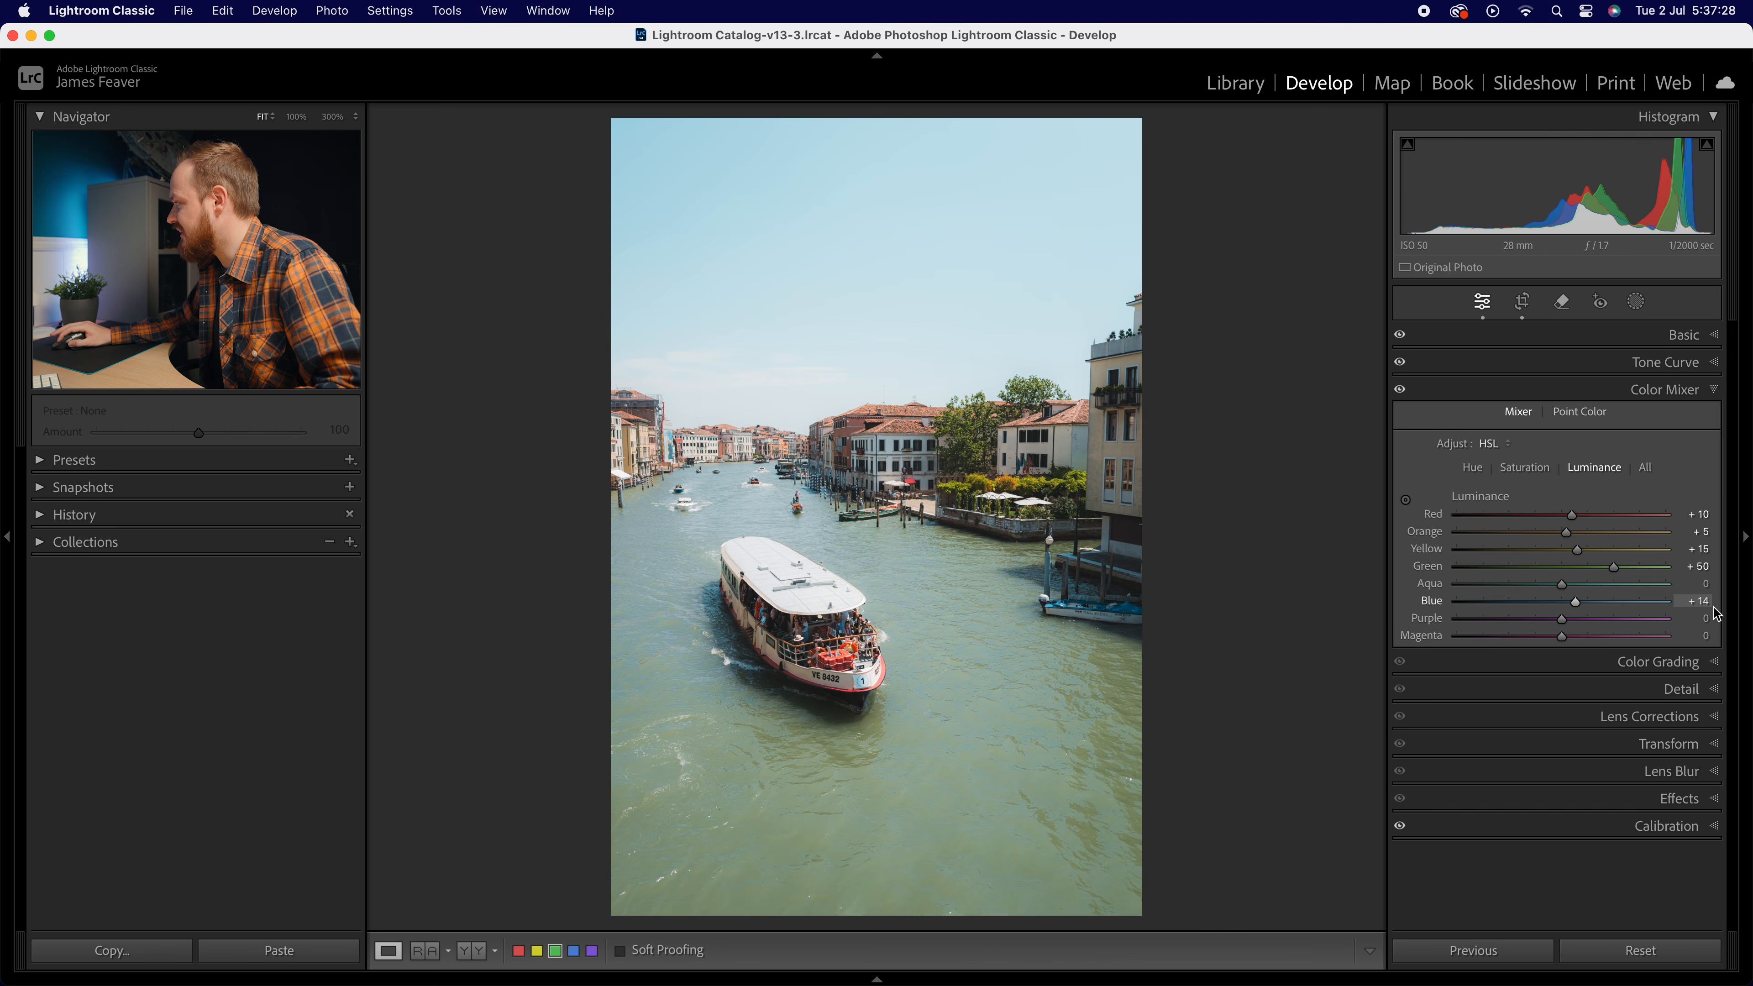
pyautogui.write('10')
pyautogui.press('Return')
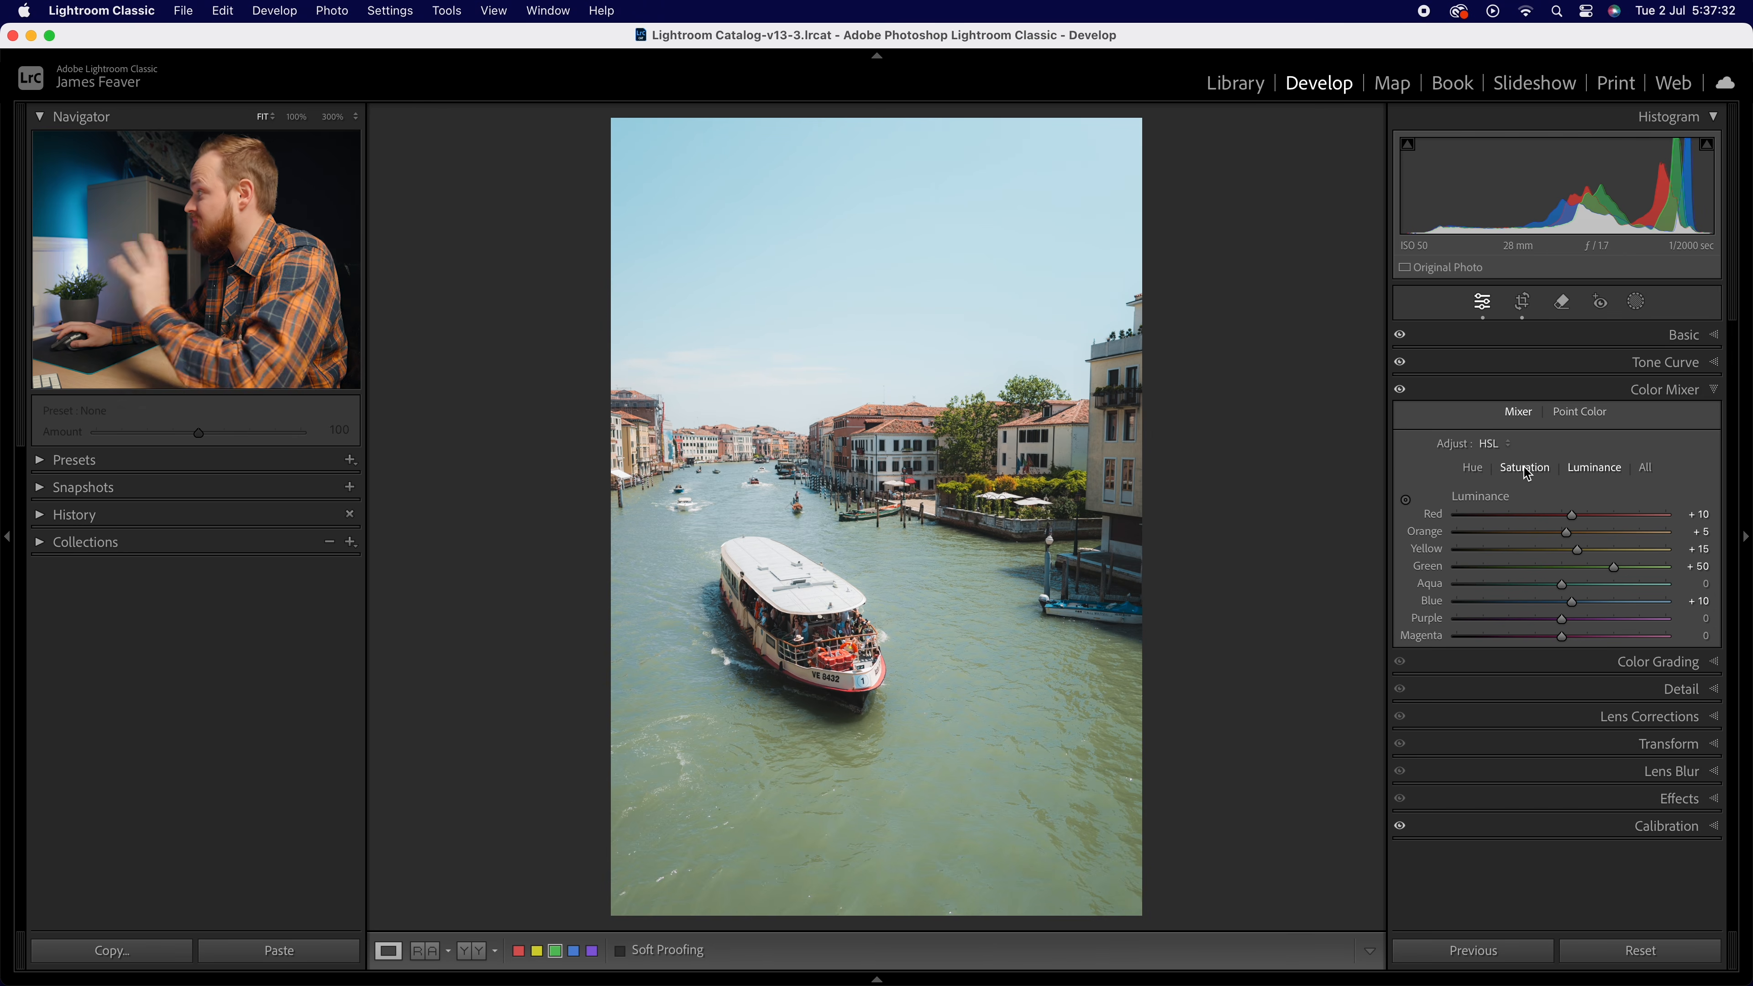
# Review the hue, saturation and luminance adjustments, and compare the photo with and without the Color Mixer edits
pyautogui.click(1472, 467)
pyautogui.click(1524, 472)
pyautogui.click(1594, 467)
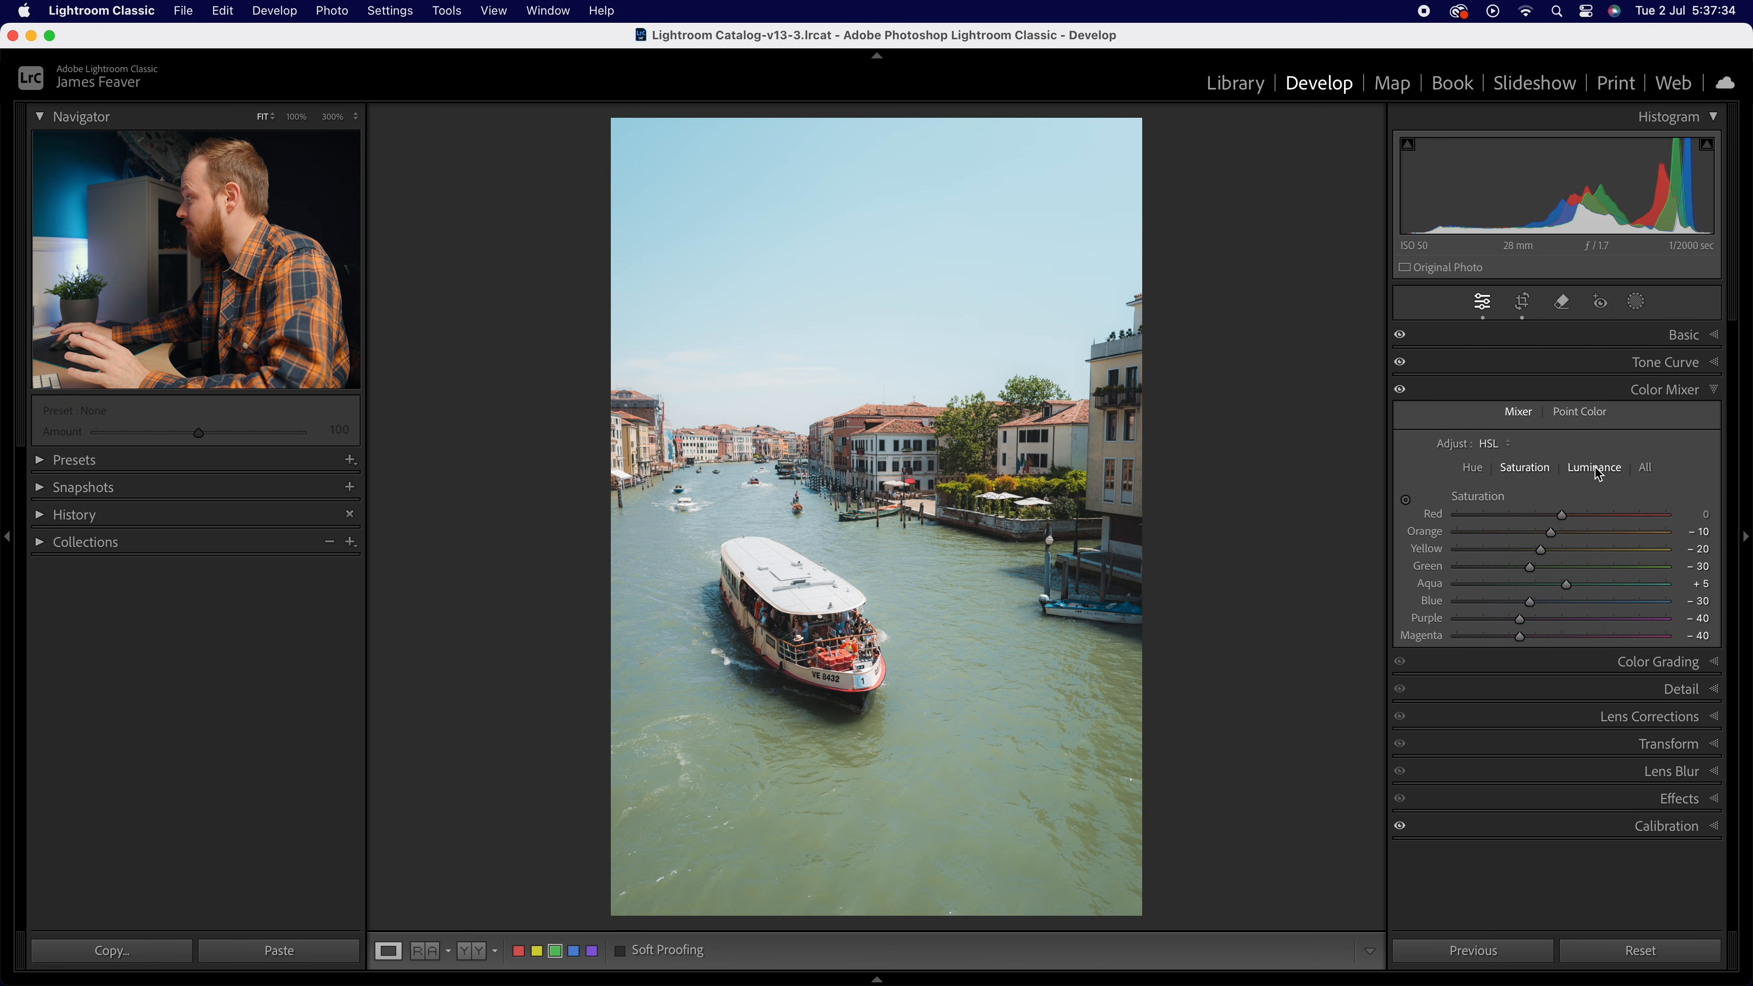
pyautogui.click(1401, 391)
pyautogui.click(1402, 391)
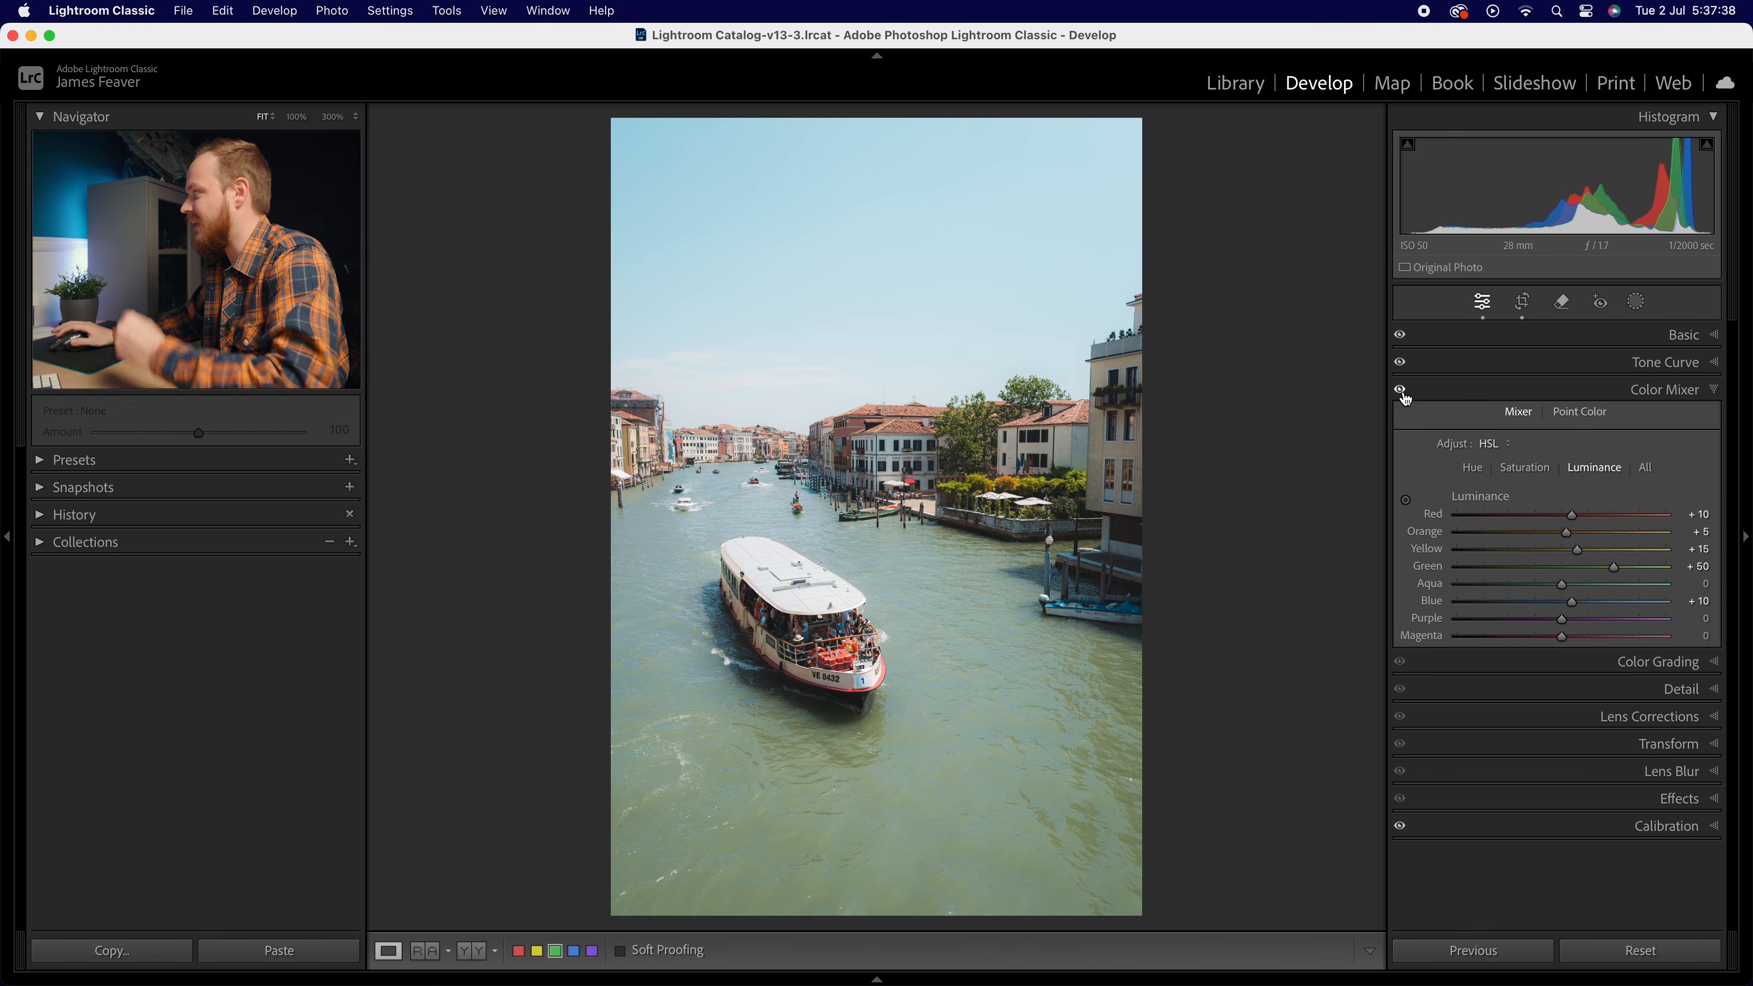
pyautogui.click(1667, 398)
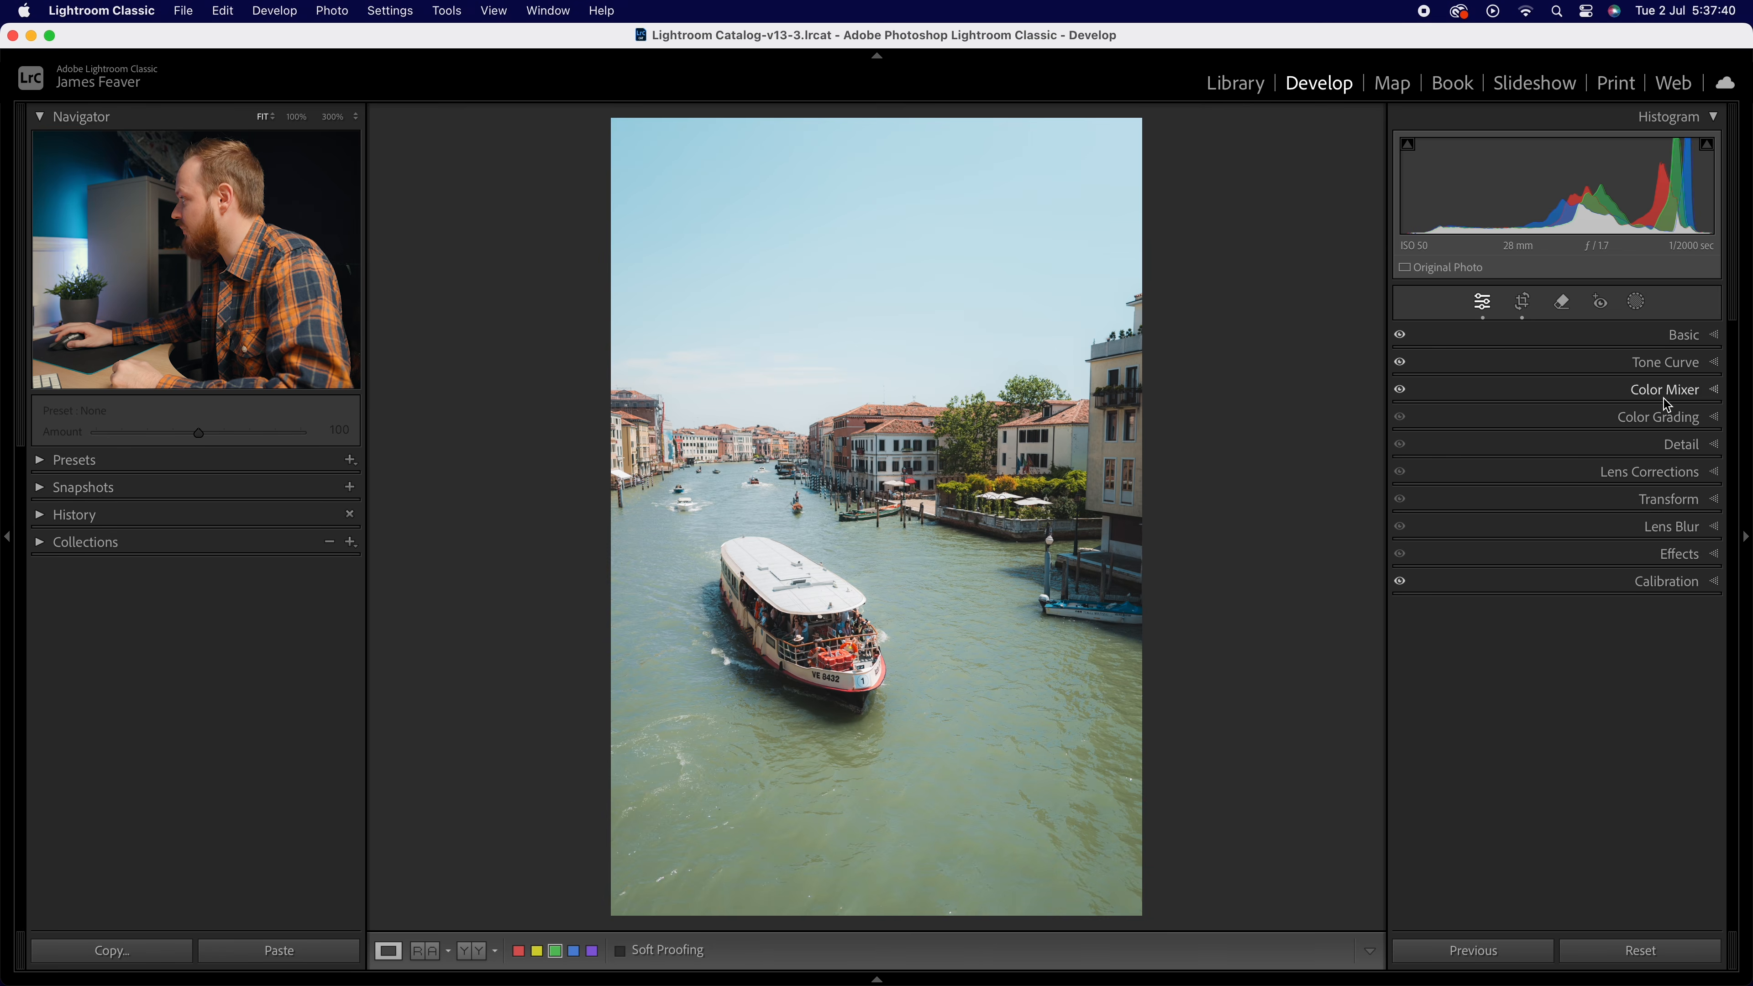
# In Color Grading, tint the highlights with a hue of 30 and a saturation of 10
pyautogui.click(1665, 420)
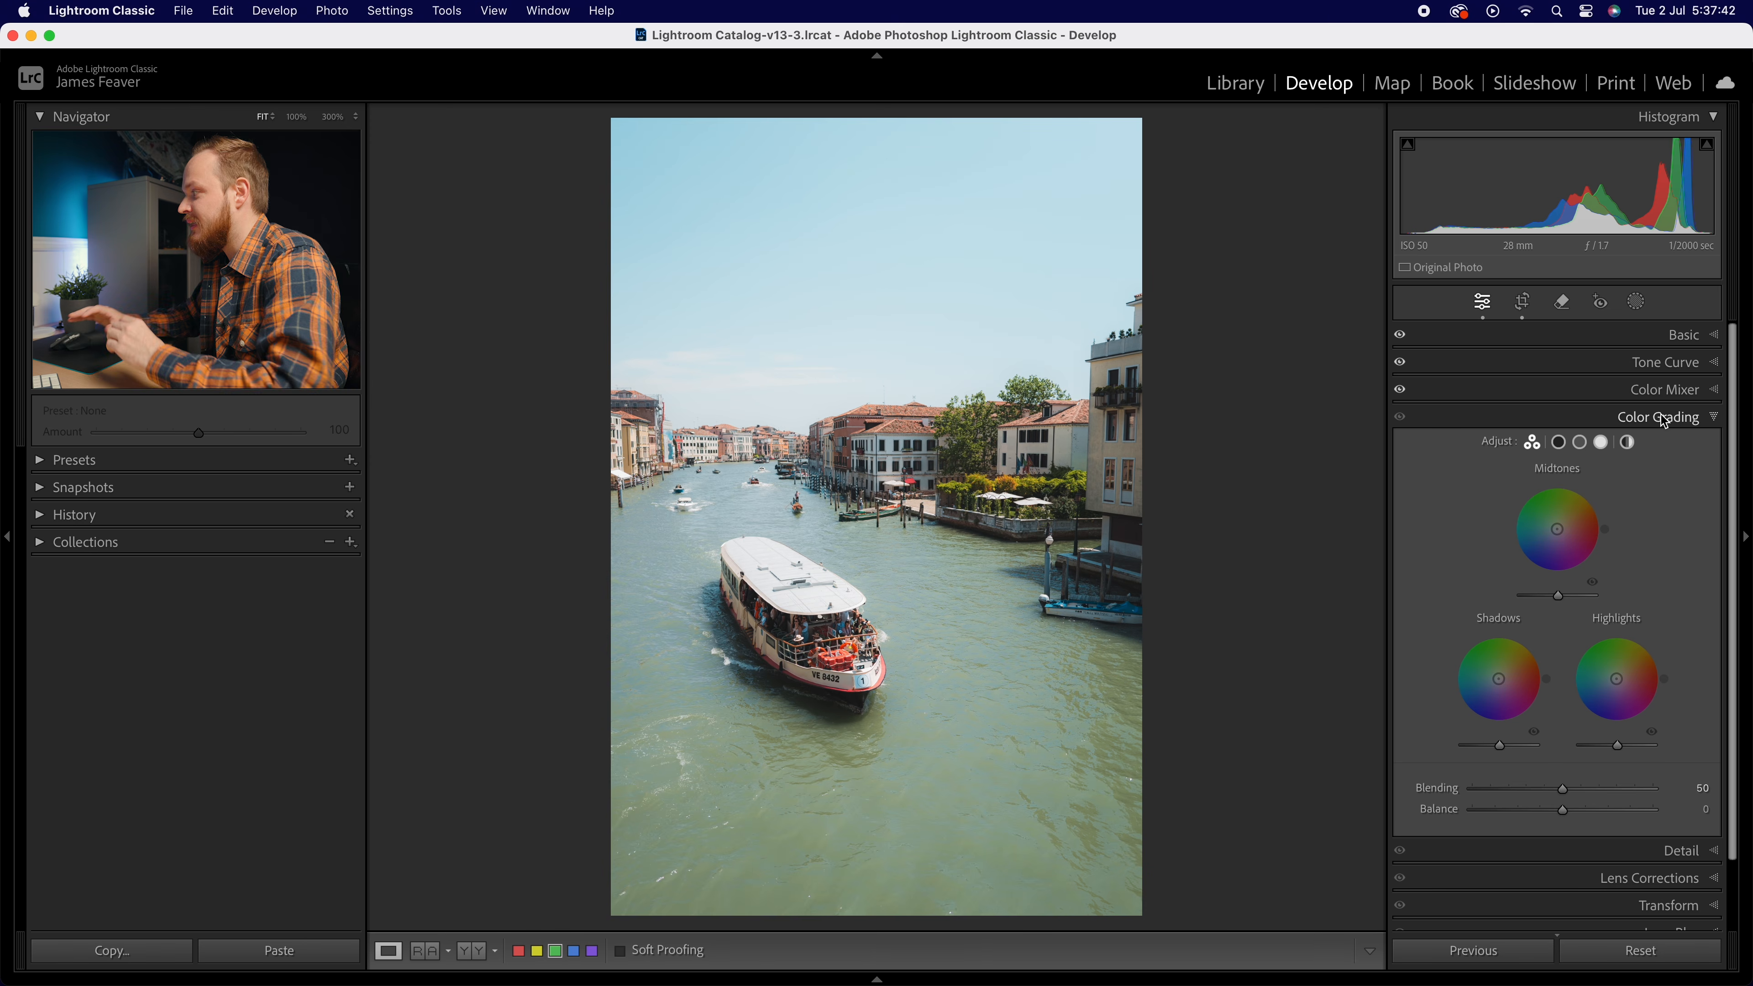
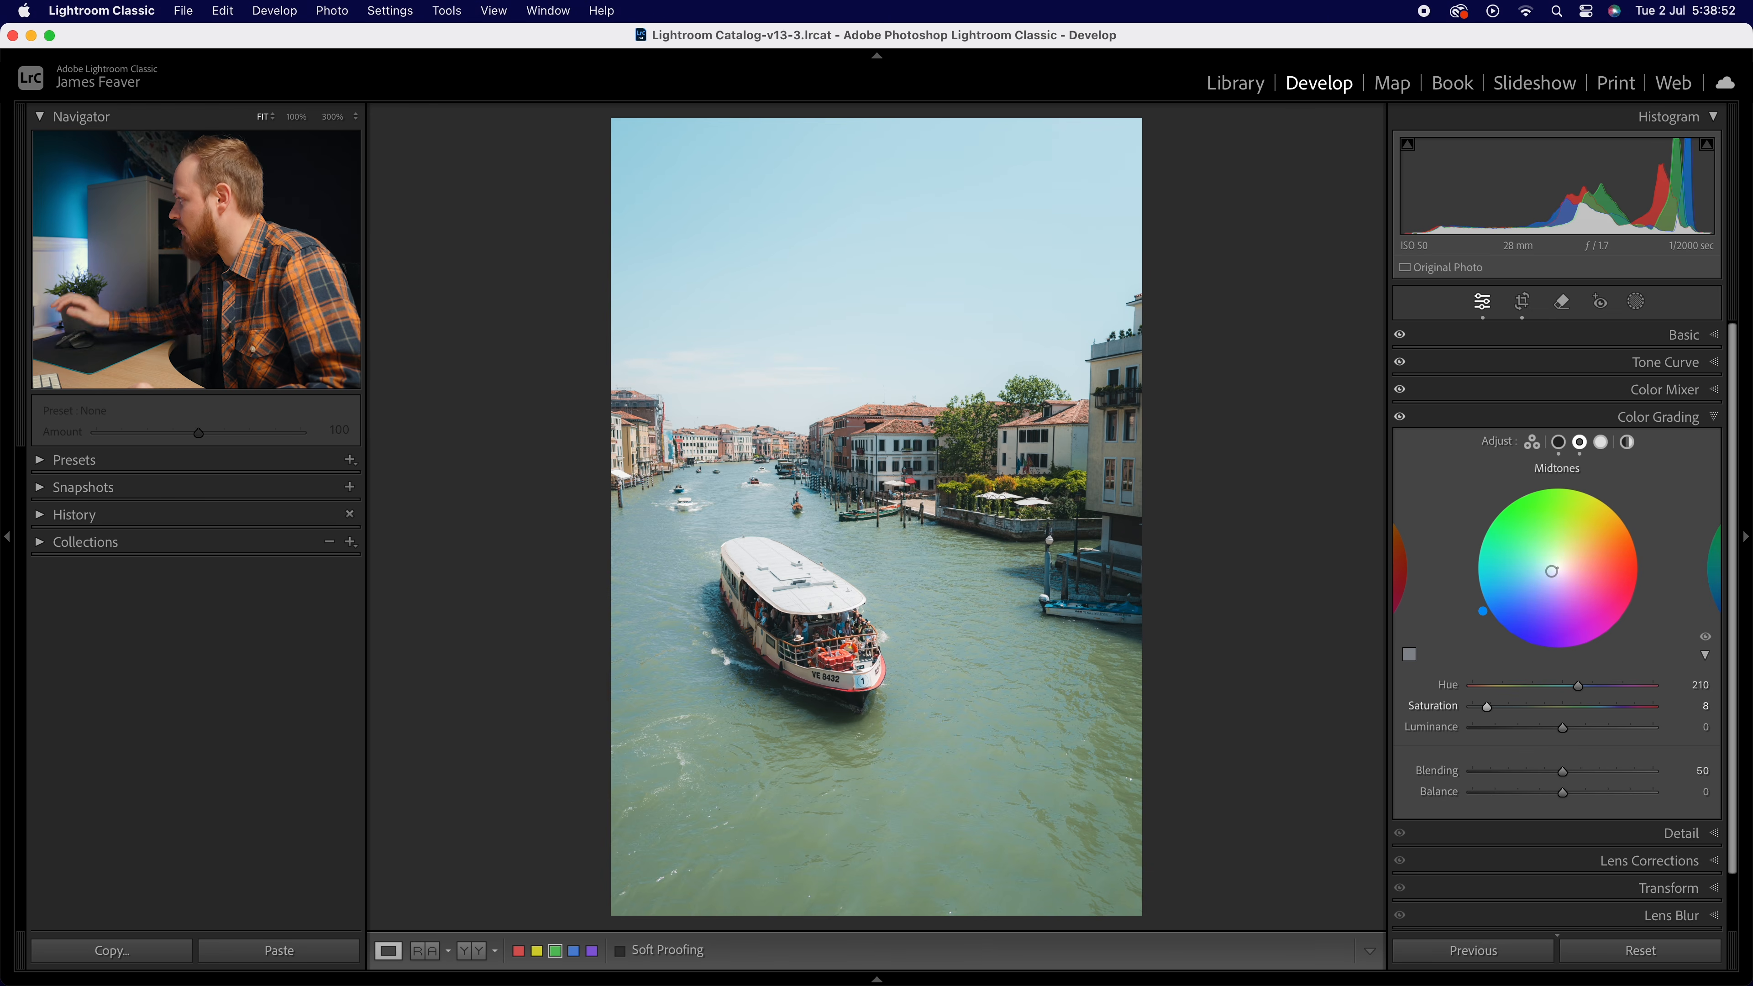
pyautogui.click(1601, 445)
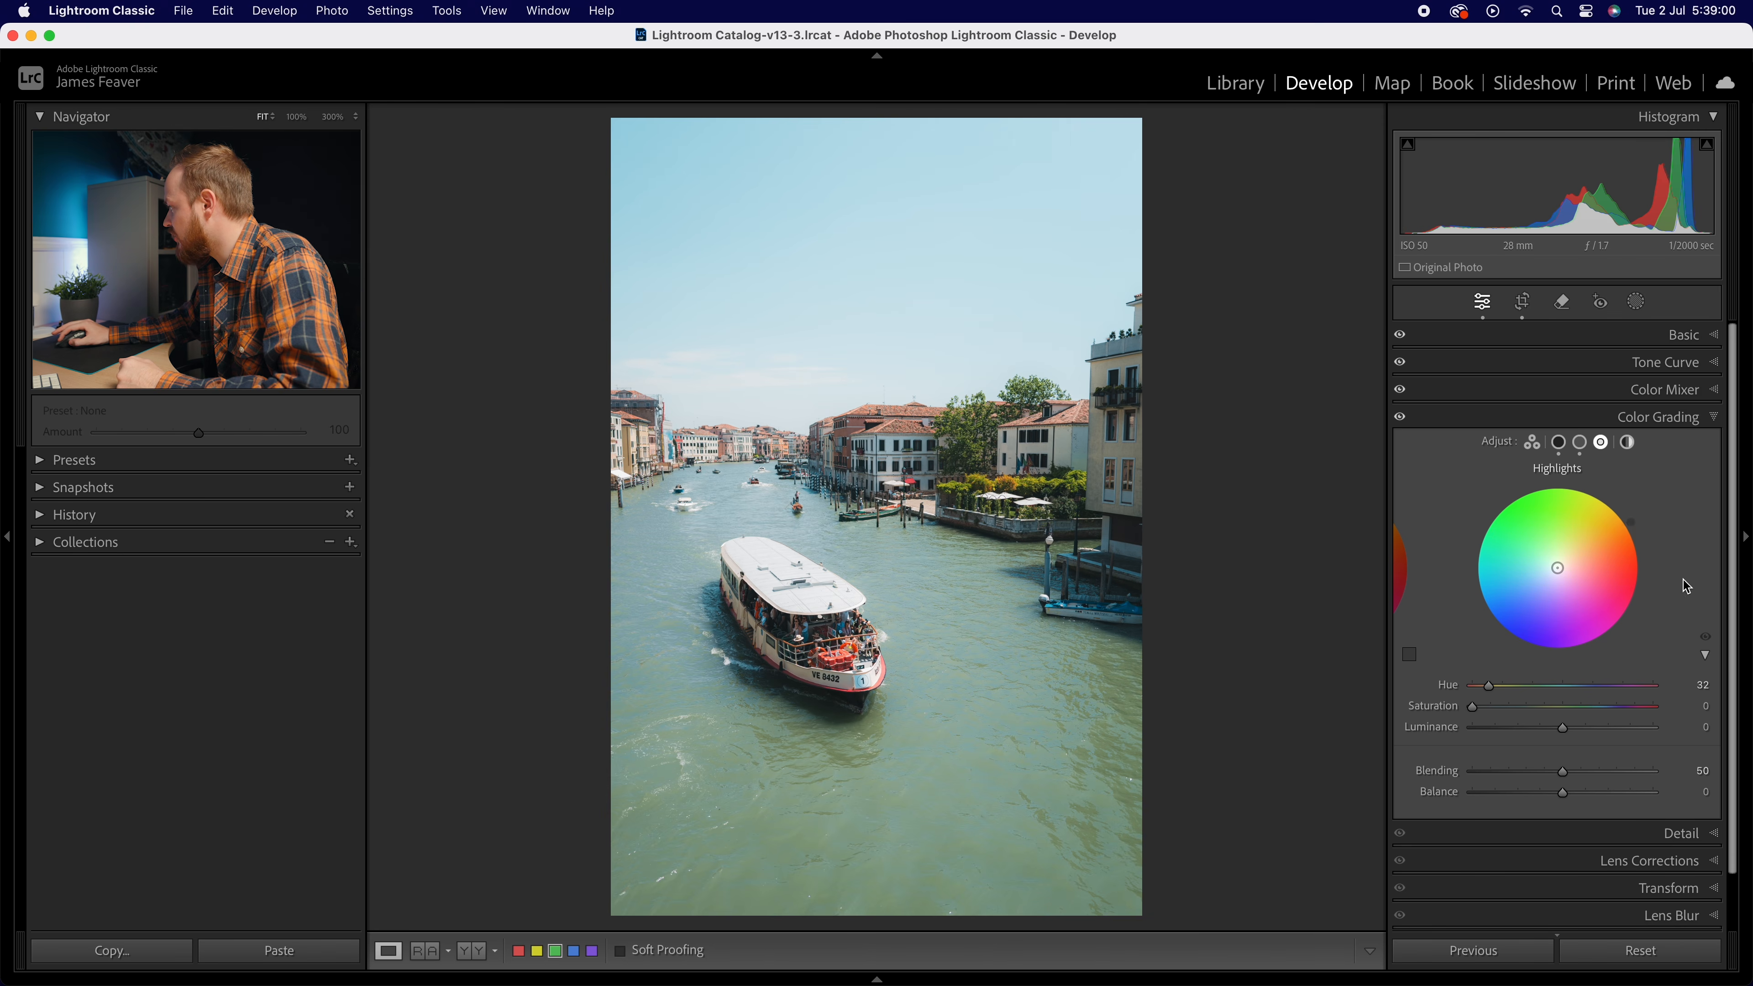
pyautogui.click(1702, 684)
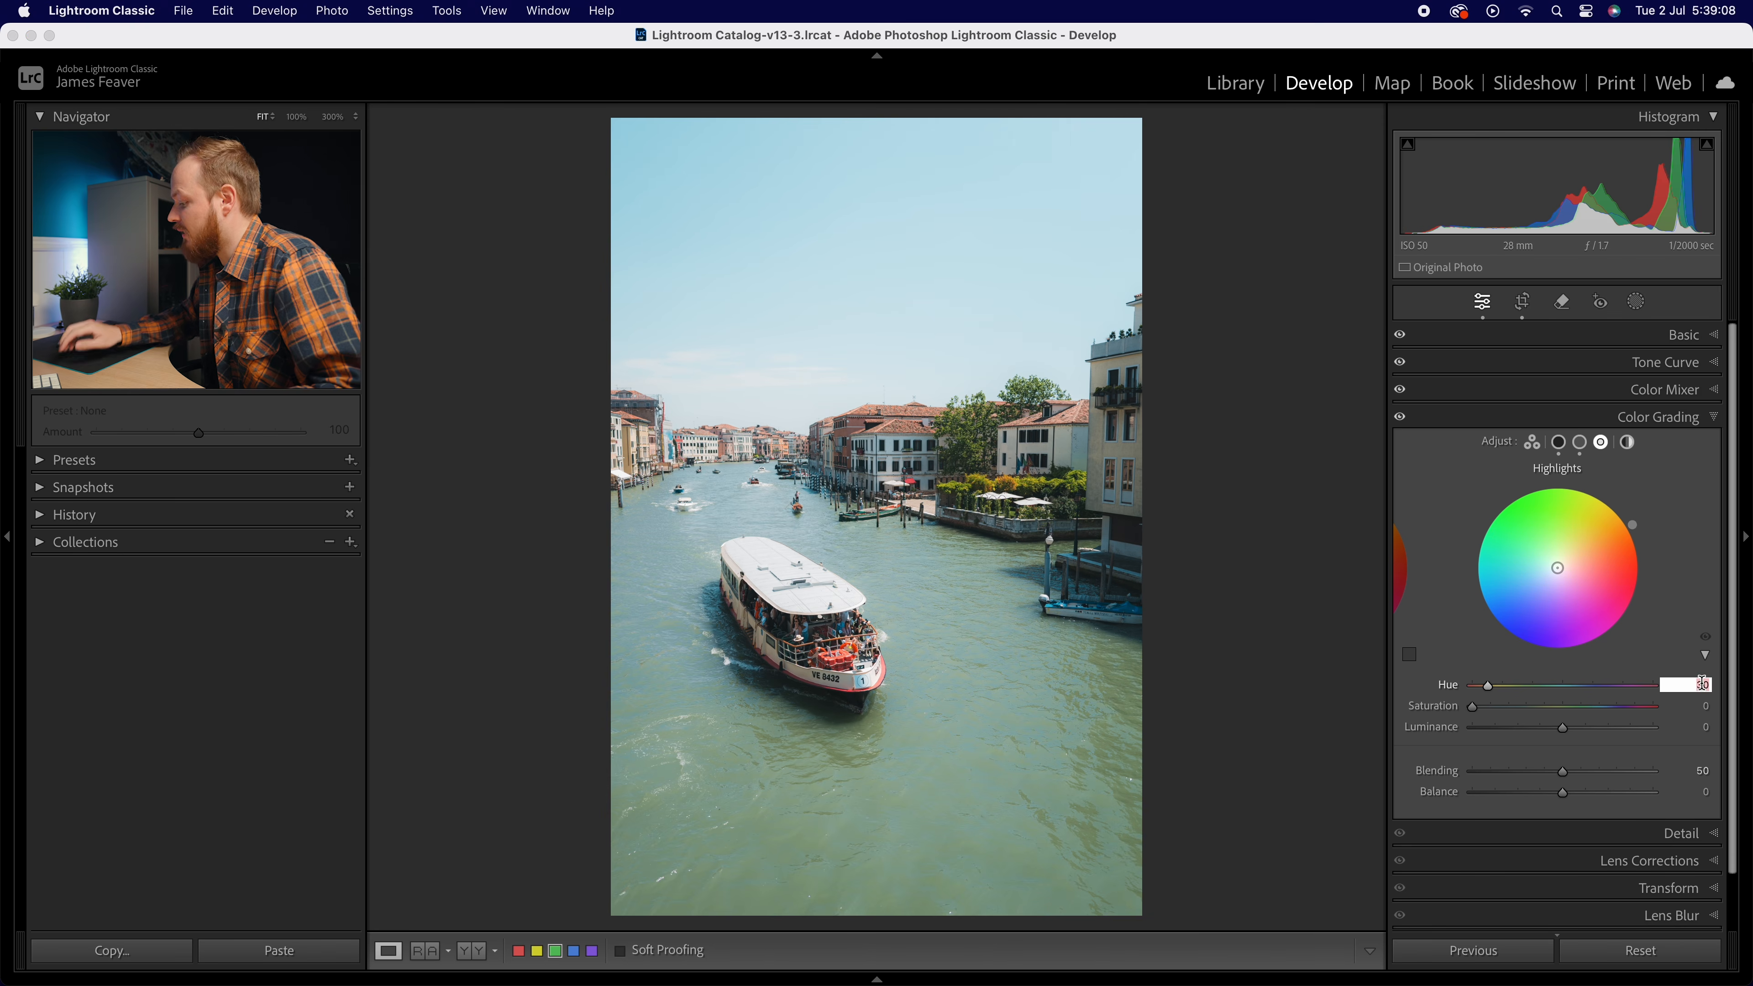
pyautogui.write('30')
pyautogui.press('Return')
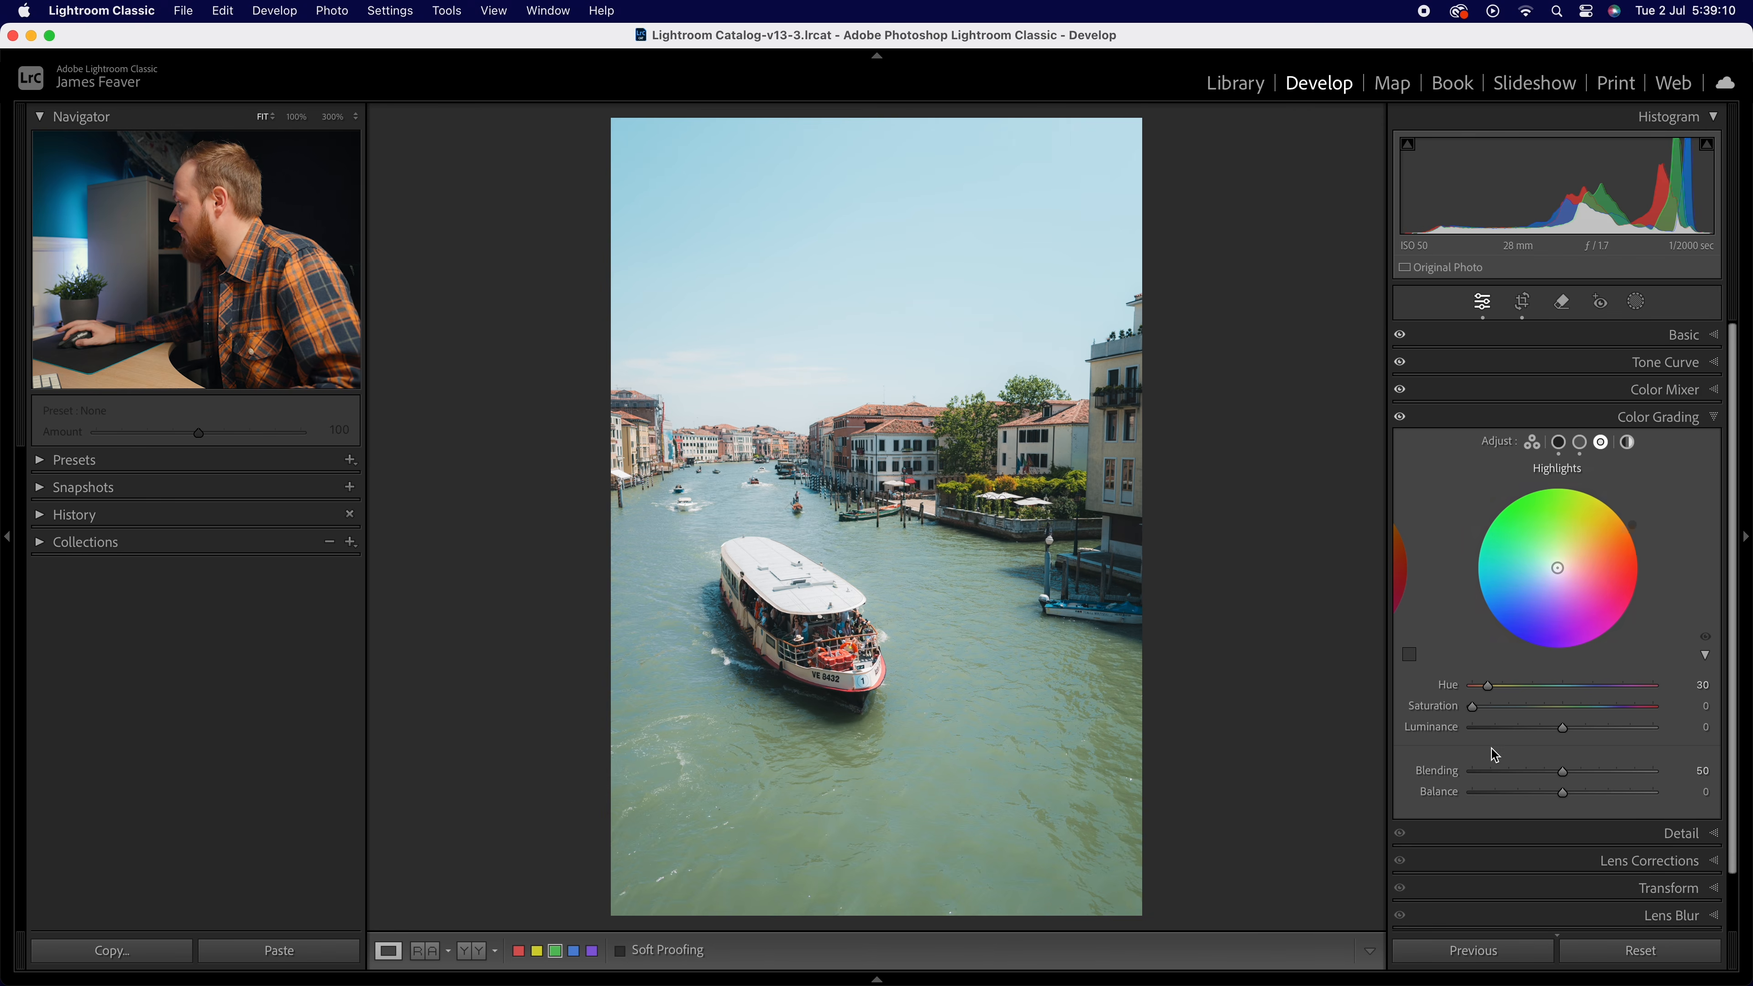
pyautogui.moveTo(1474, 706)
pyautogui.mouseDown()
pyautogui.moveTo(1620, 720)
pyautogui.moveTo(1480, 720)
pyautogui.mouseUp()
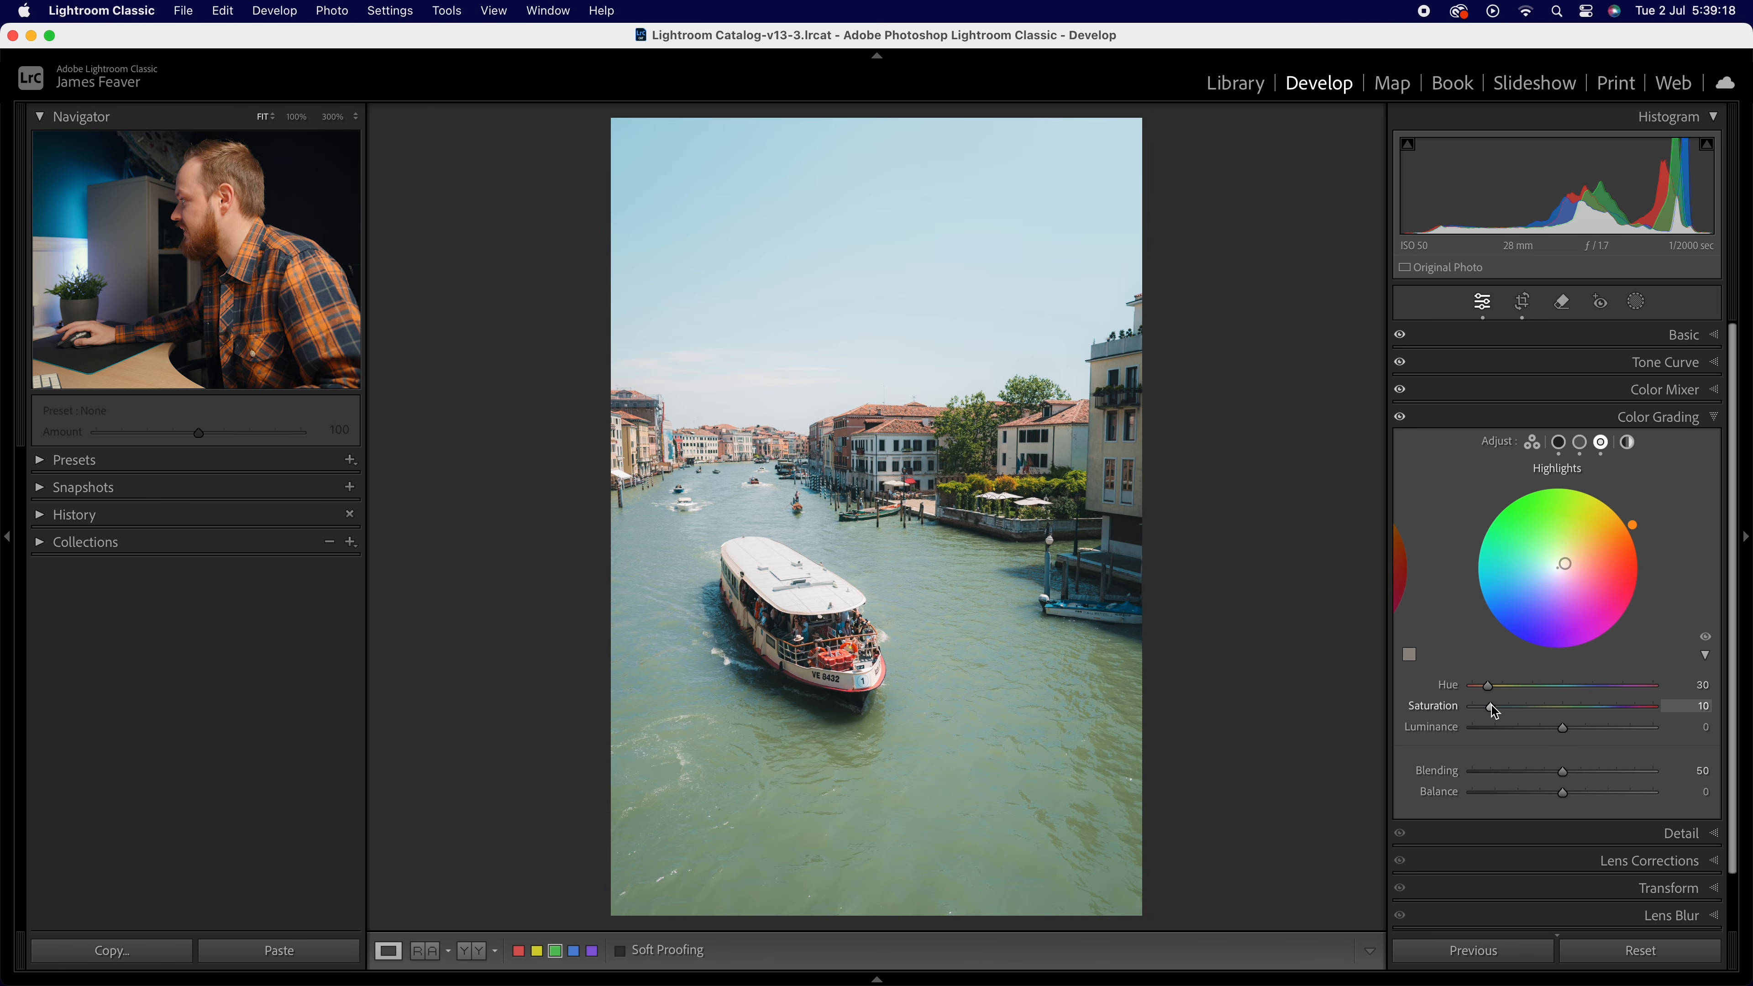
# Review the shadow, midtone and highlight color grading, and compare the edited photo with its original state
pyautogui.click(1559, 442)
pyautogui.click(1580, 442)
pyautogui.click(1601, 442)
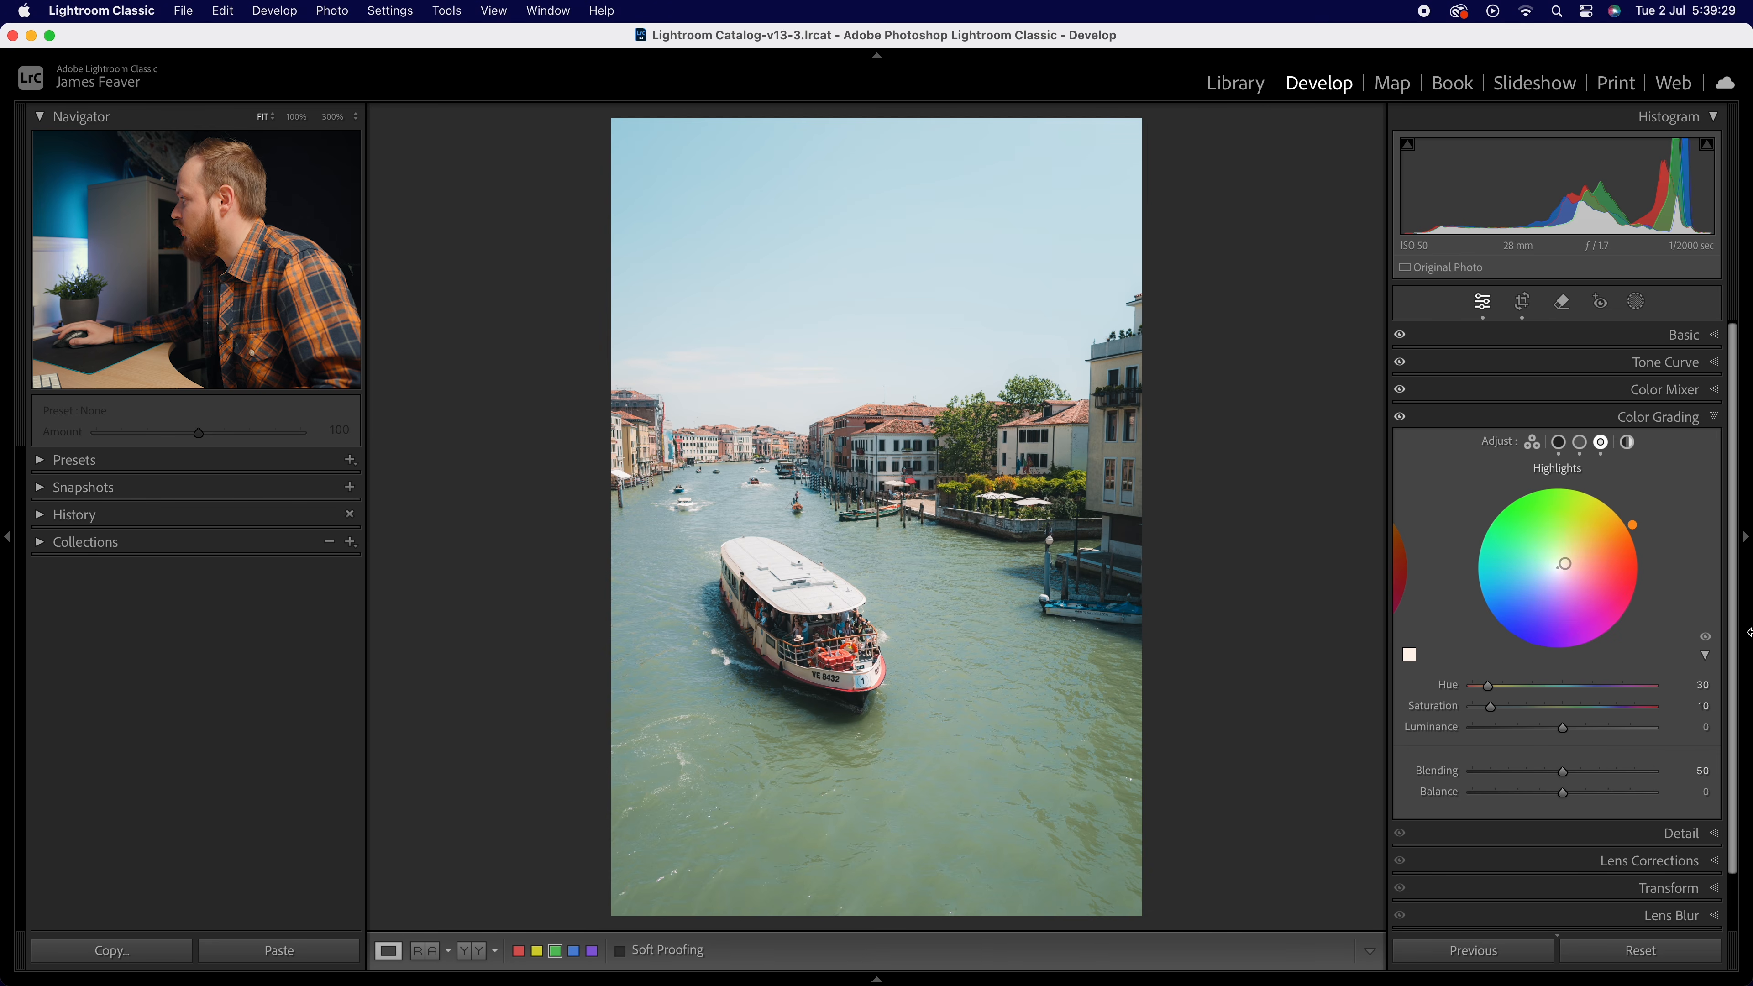
pyautogui.click(1656, 423)
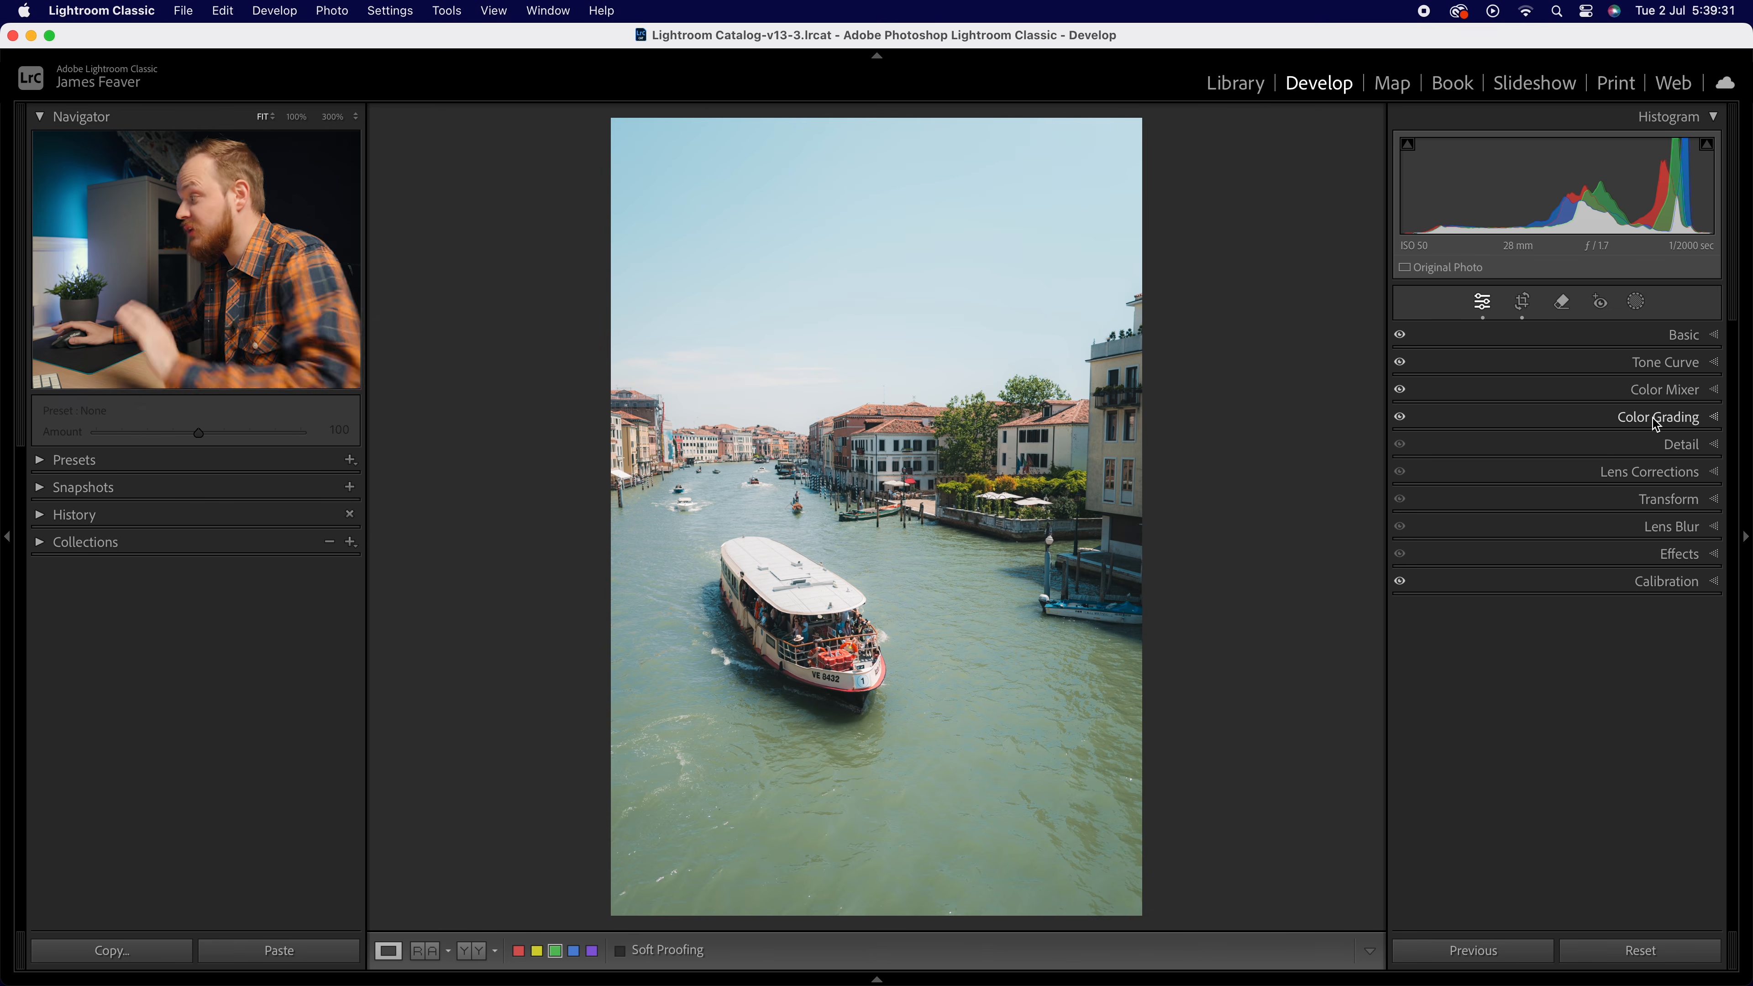
pyautogui.press('\\')
pyautogui.press('\\')
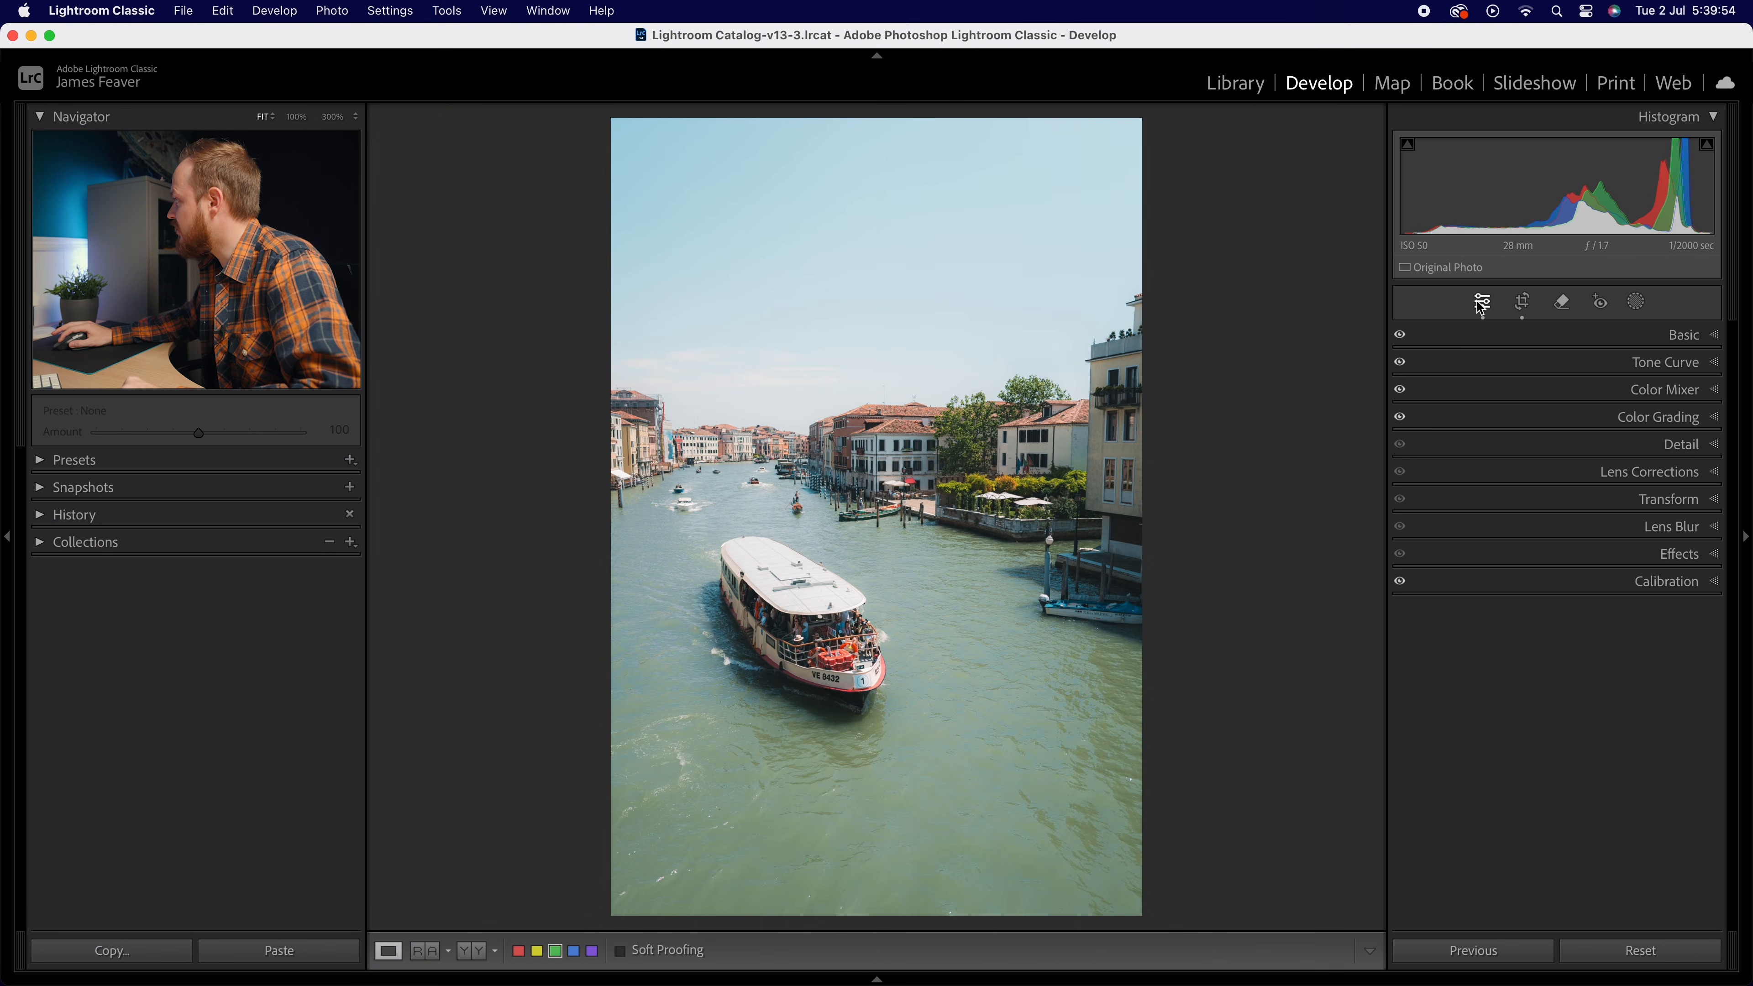
# Add a large radial gradient mask with feather 100, and reposition and stretch it over the photo's upper-right sky and buildings
pyautogui.click(1640, 304)
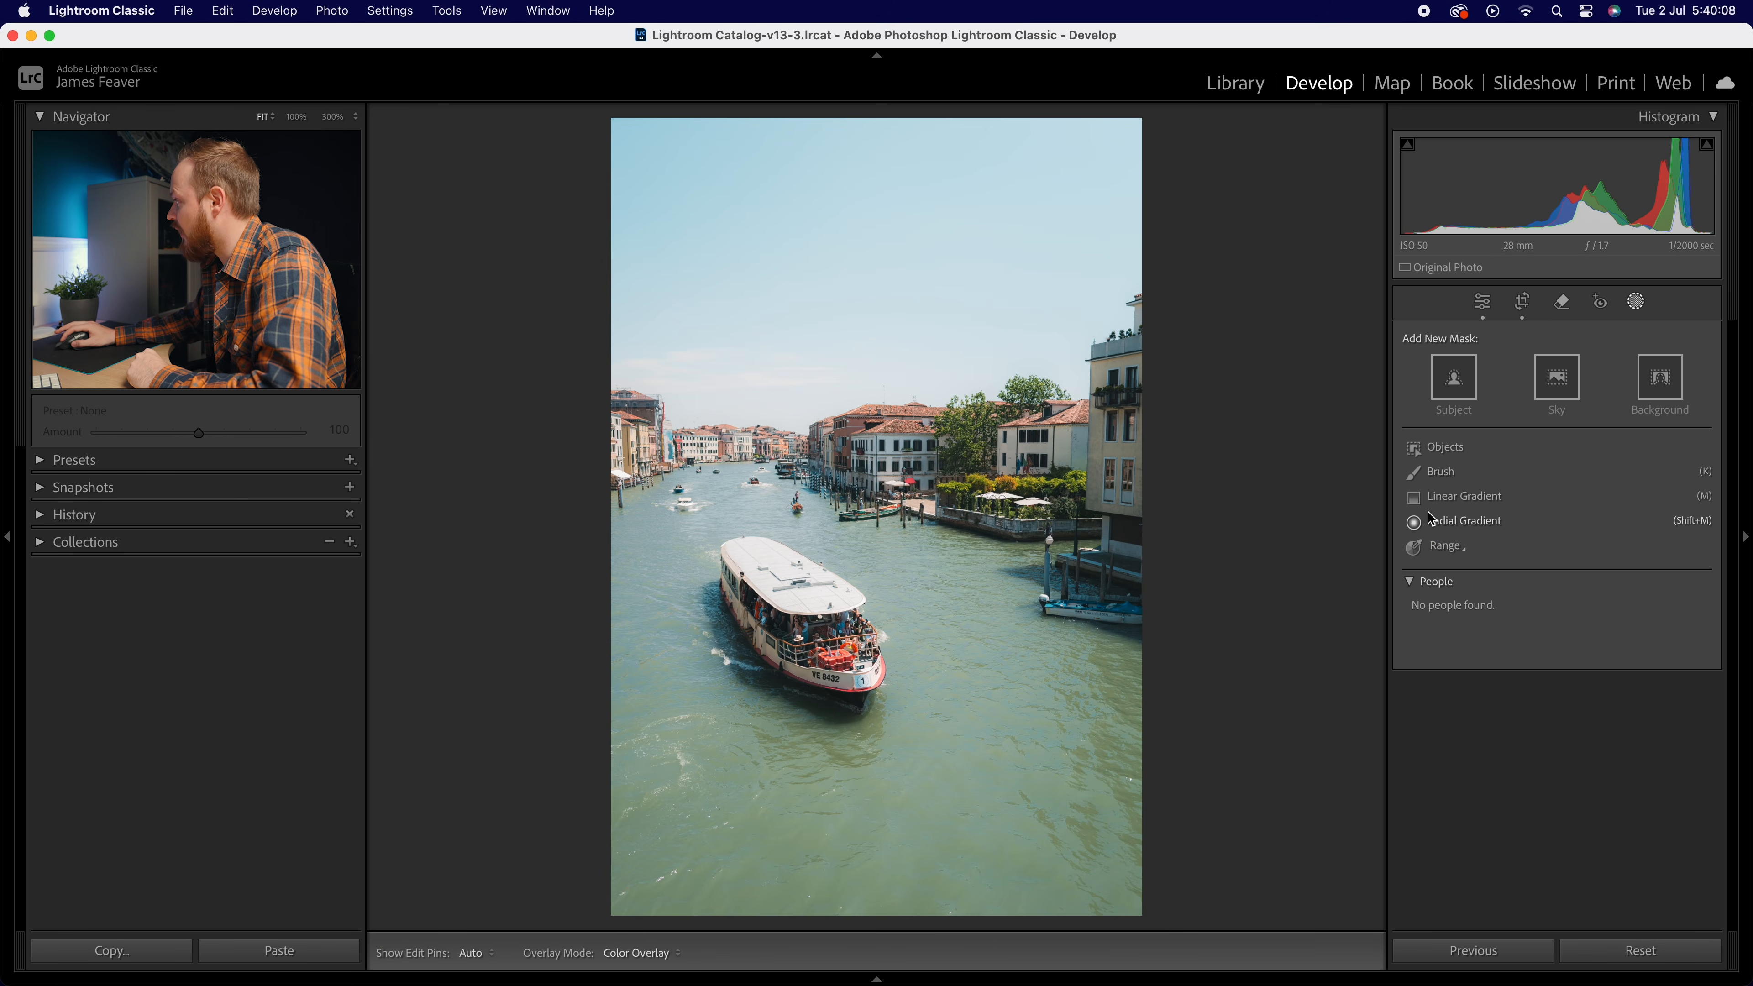
pyautogui.click(1491, 524)
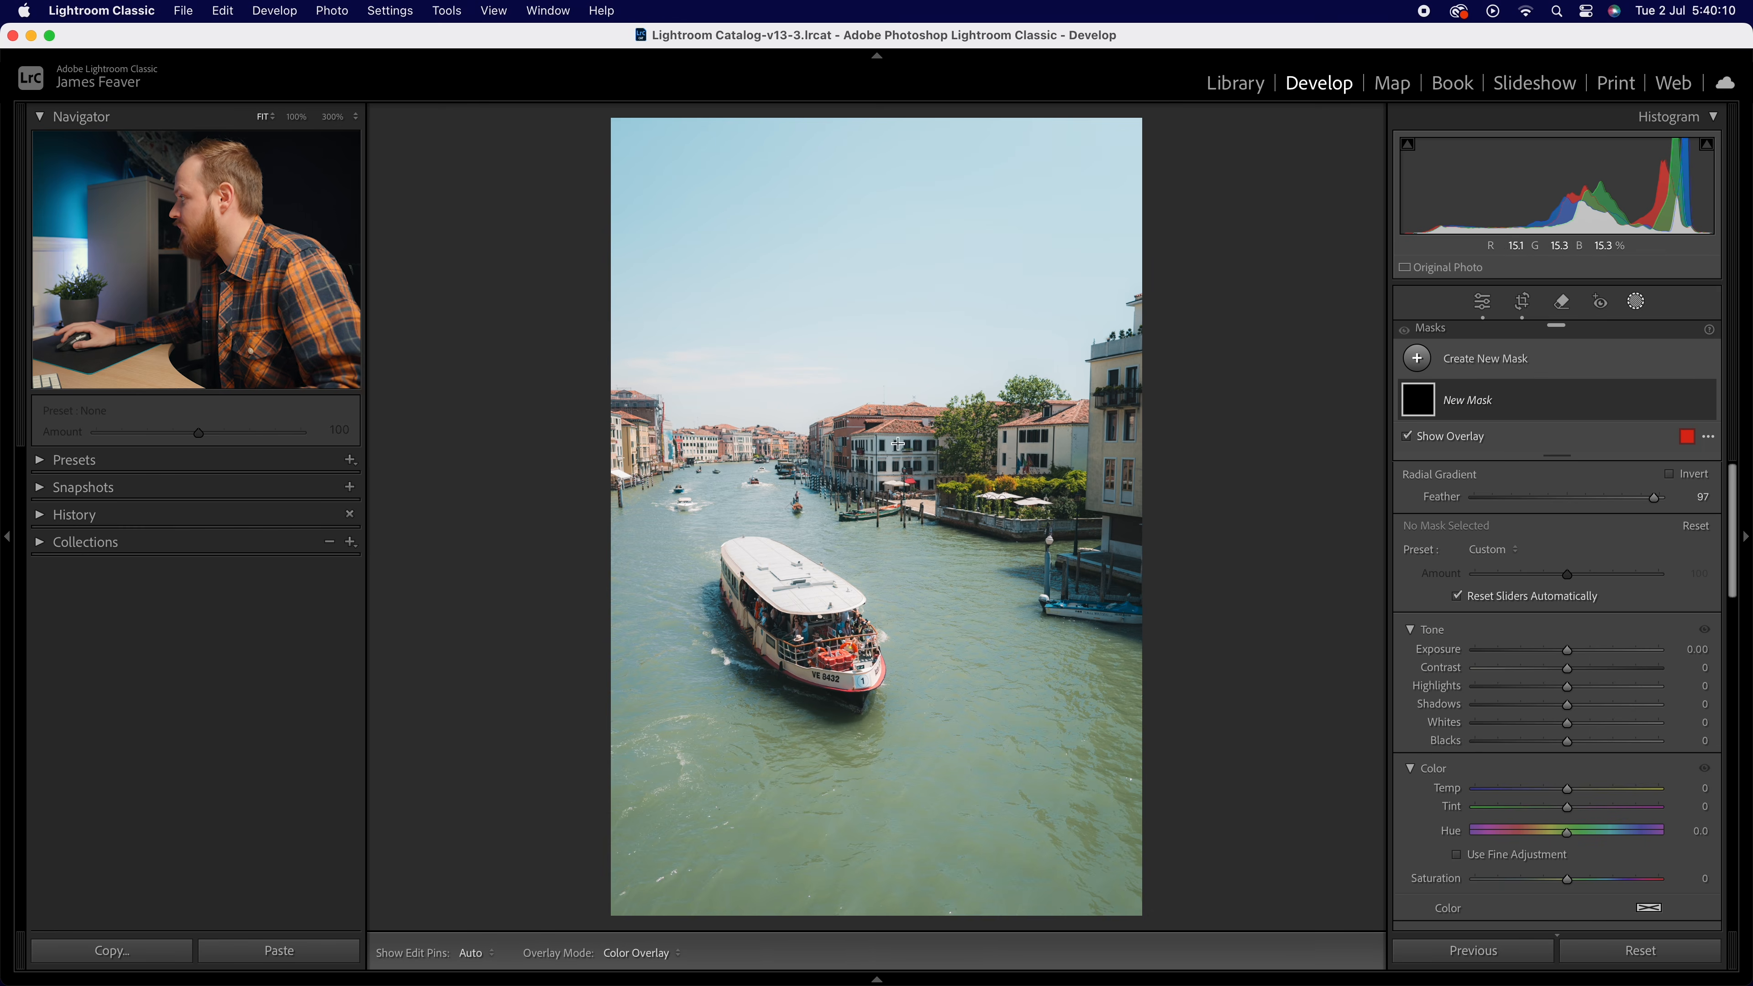
pyautogui.moveTo(877, 439); pyautogui.dragTo(1274, 929)
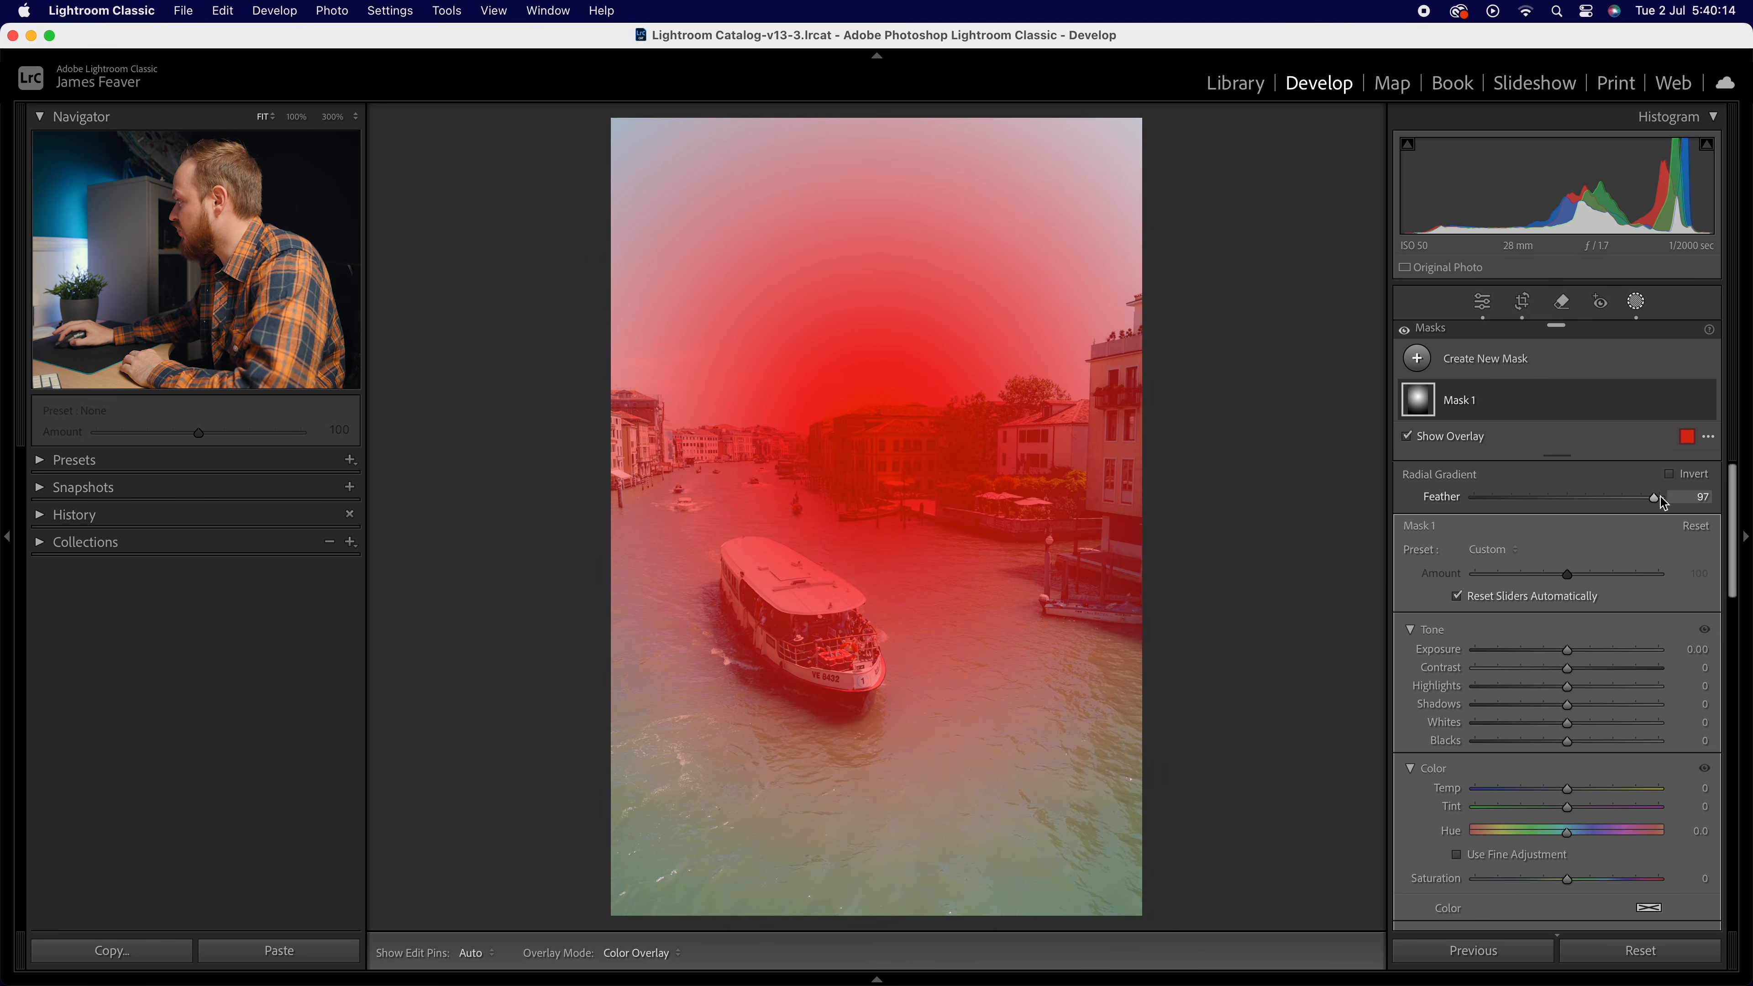
pyautogui.moveTo(978, 588)
pyautogui.mouseDown()
pyautogui.moveTo(979, 666)
pyautogui.moveTo(1017, 556)
pyautogui.moveTo(976, 623)
pyautogui.mouseUp()
pyautogui.moveTo(1269, 480); pyautogui.dragTo(1166, 478)
pyautogui.moveTo(952, 613); pyautogui.dragTo(1201, 375)
pyautogui.moveTo(840, 226); pyautogui.dragTo(826, 222)
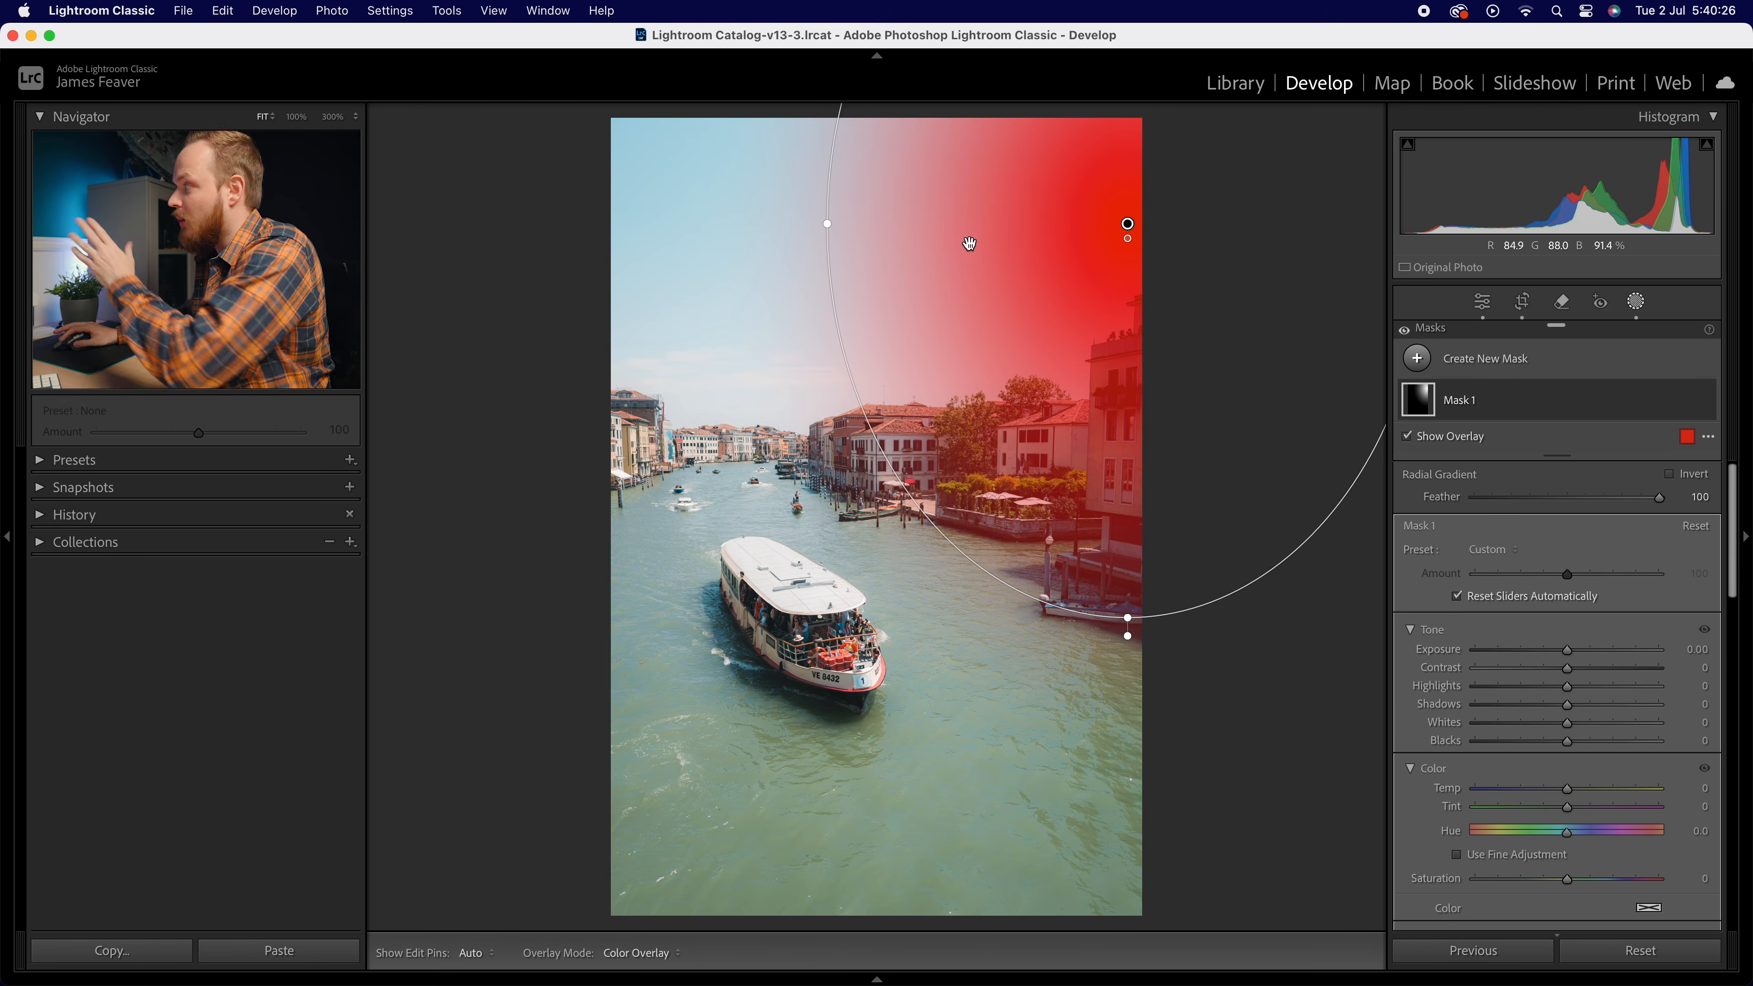
# Reposition the radial mask at the photo's upper-right corner and stretch its lower edge down over the canal
pyautogui.moveTo(966, 290); pyautogui.dragTo(1232, 495)
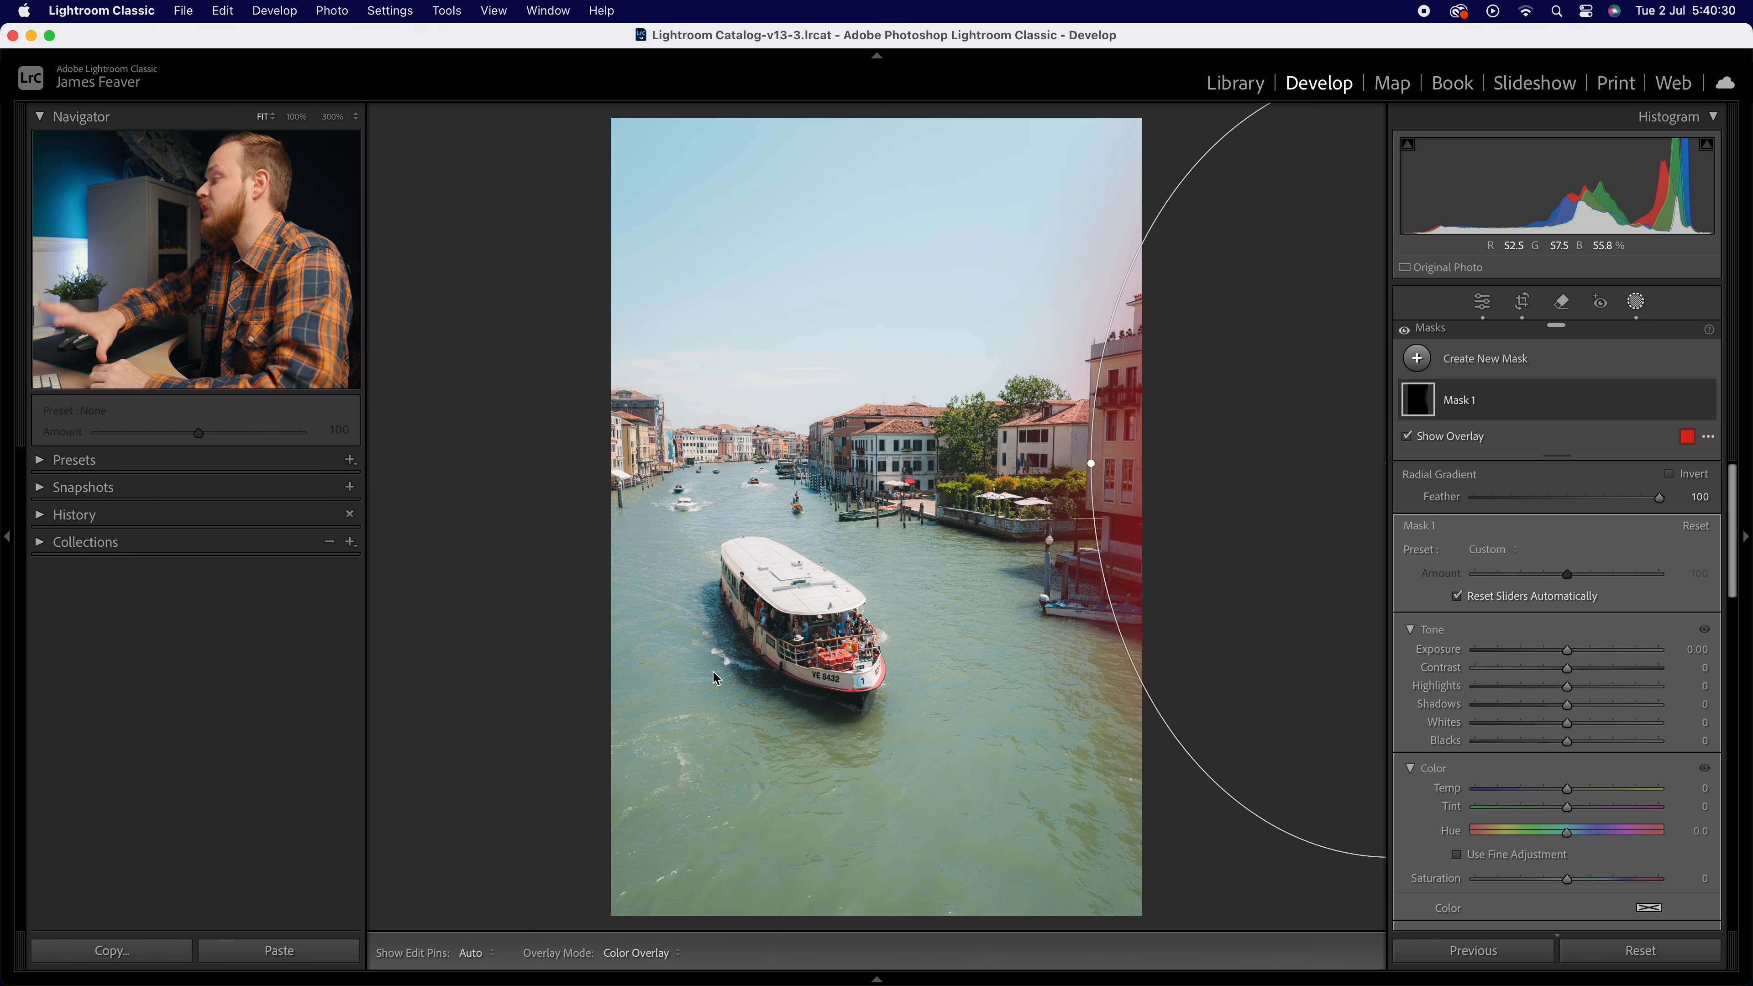
pyautogui.moveTo(1131, 531); pyautogui.dragTo(877, 286)
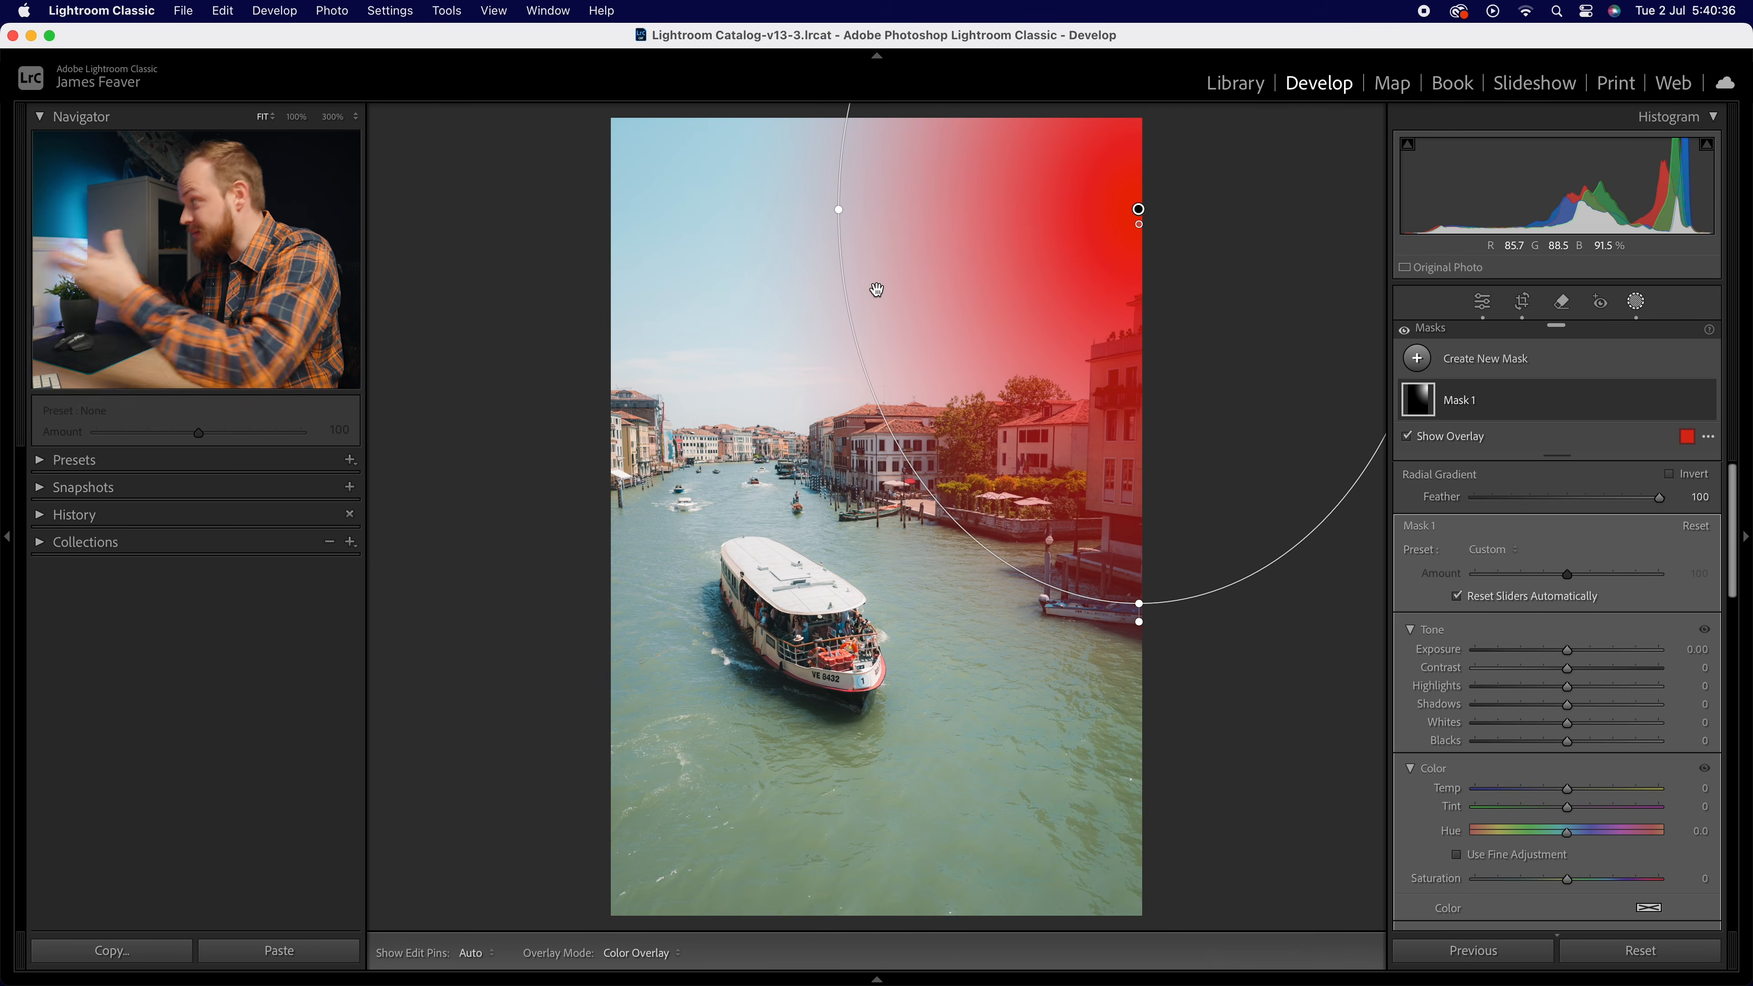
pyautogui.moveTo(1042, 347)
pyautogui.mouseDown()
pyautogui.moveTo(1026, 328)
pyautogui.moveTo(1053, 329)
pyautogui.mouseUp()
pyautogui.moveTo(1136, 567); pyautogui.dragTo(1174, 713)
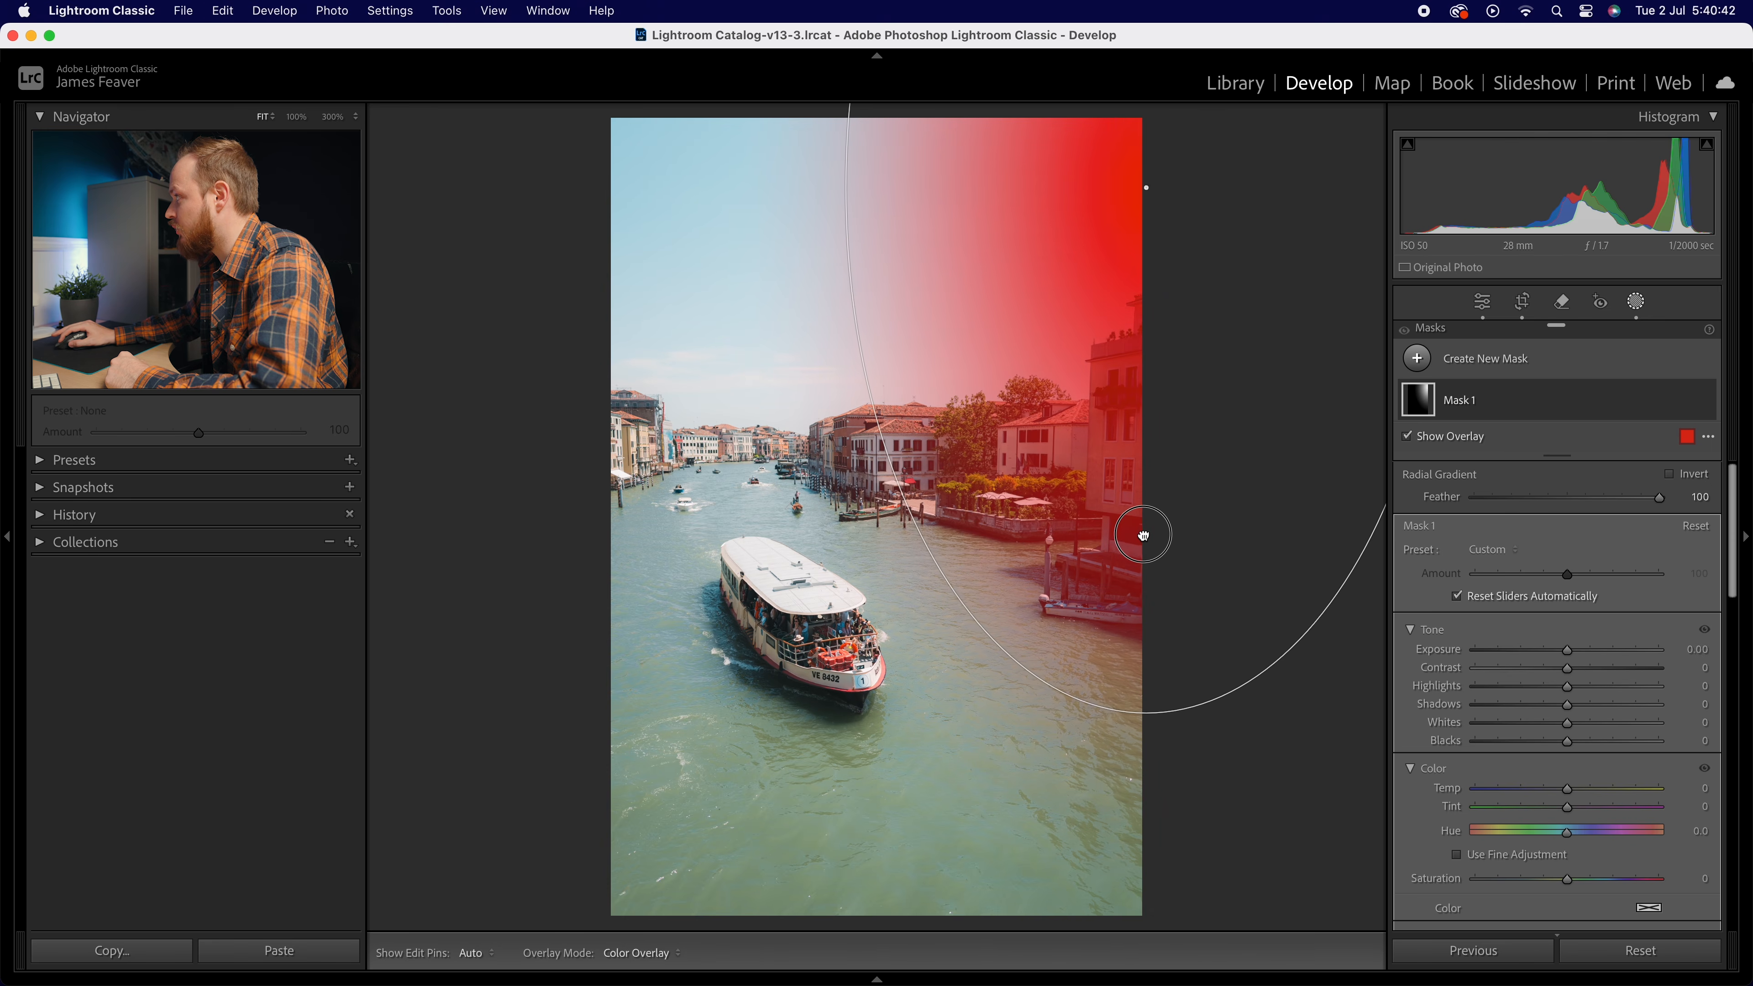
# Soften the radial mask area with Texture -10, Clarity -20 and Dehaze -20
pyautogui.scroll(-10, 1657, 773)
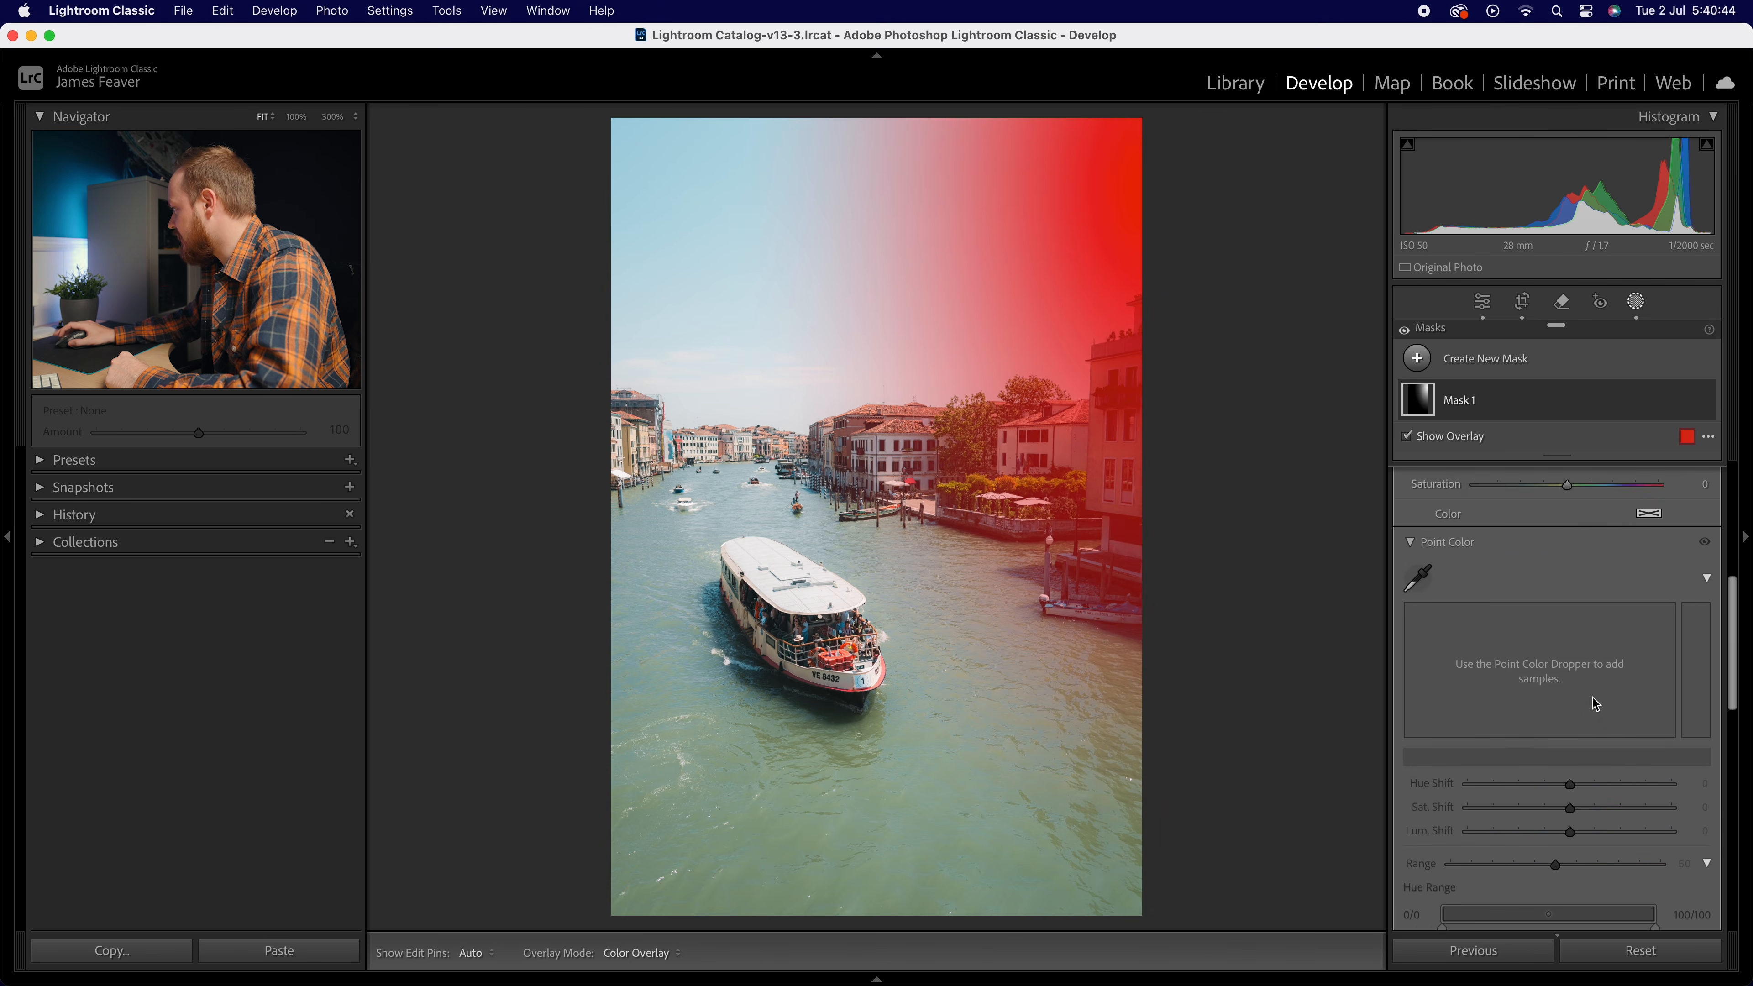
pyautogui.scroll(-8, 1597, 703)
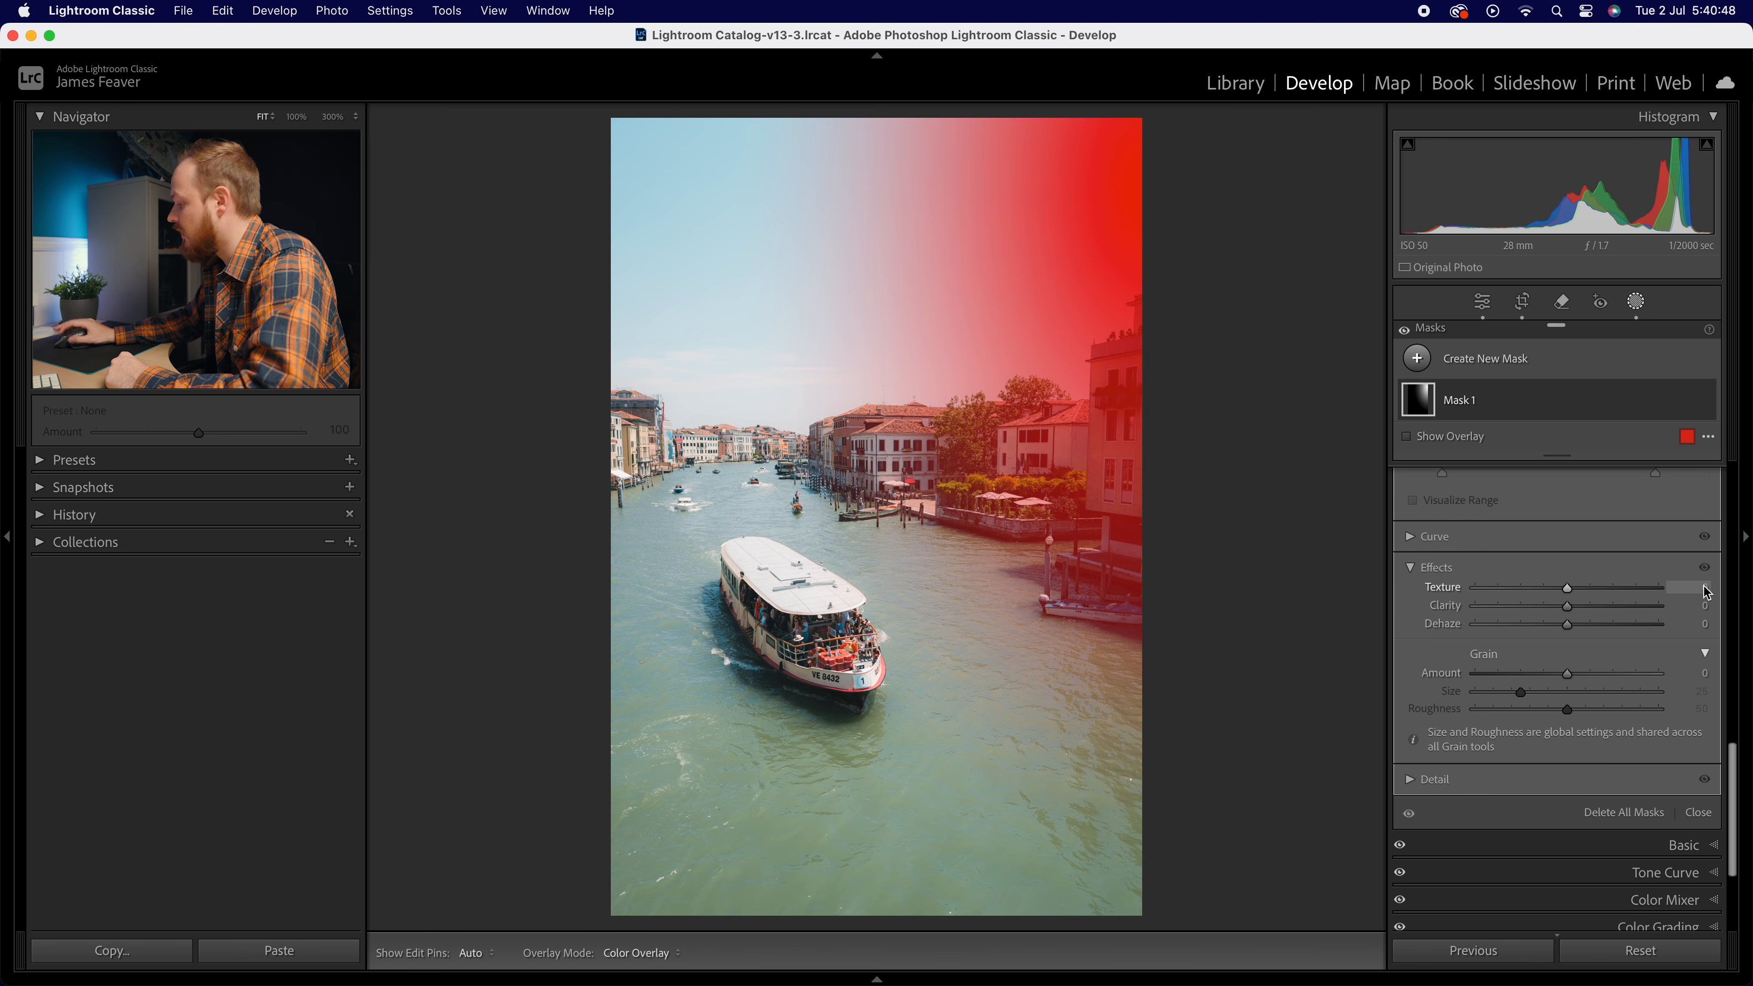
pyautogui.write('-10')
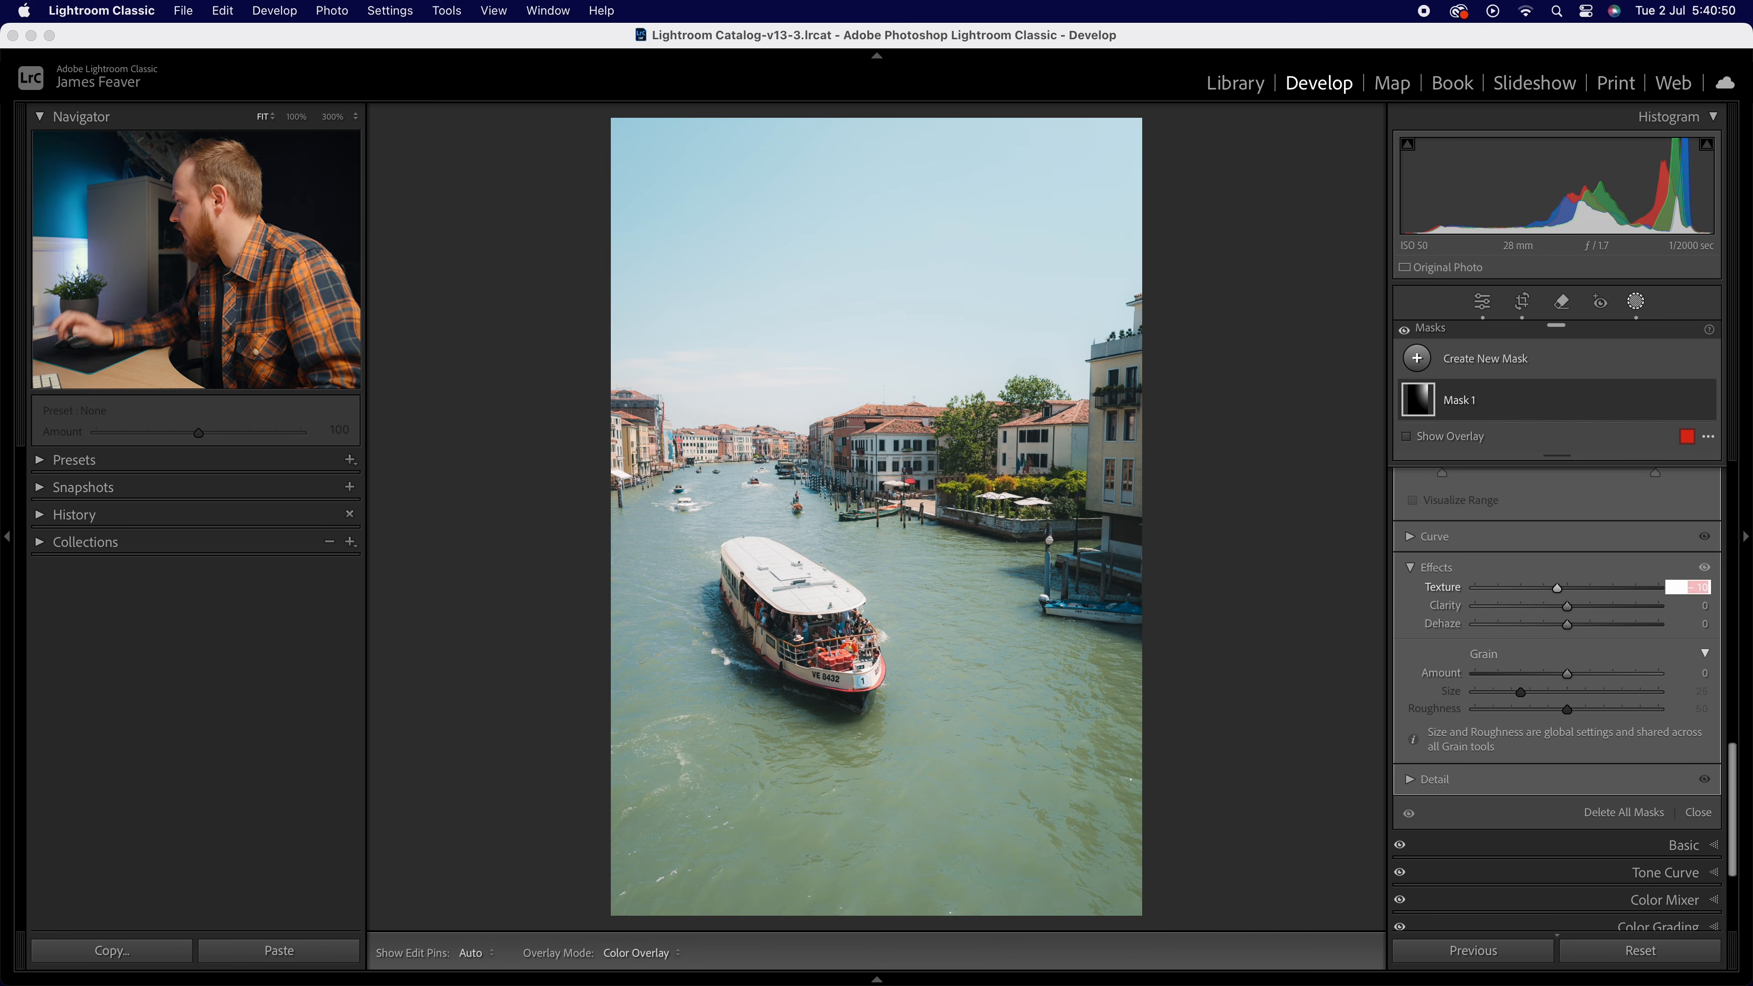
pyautogui.write('-20')
pyautogui.press('Return')
pyautogui.write('-20')
pyautogui.press('Return')
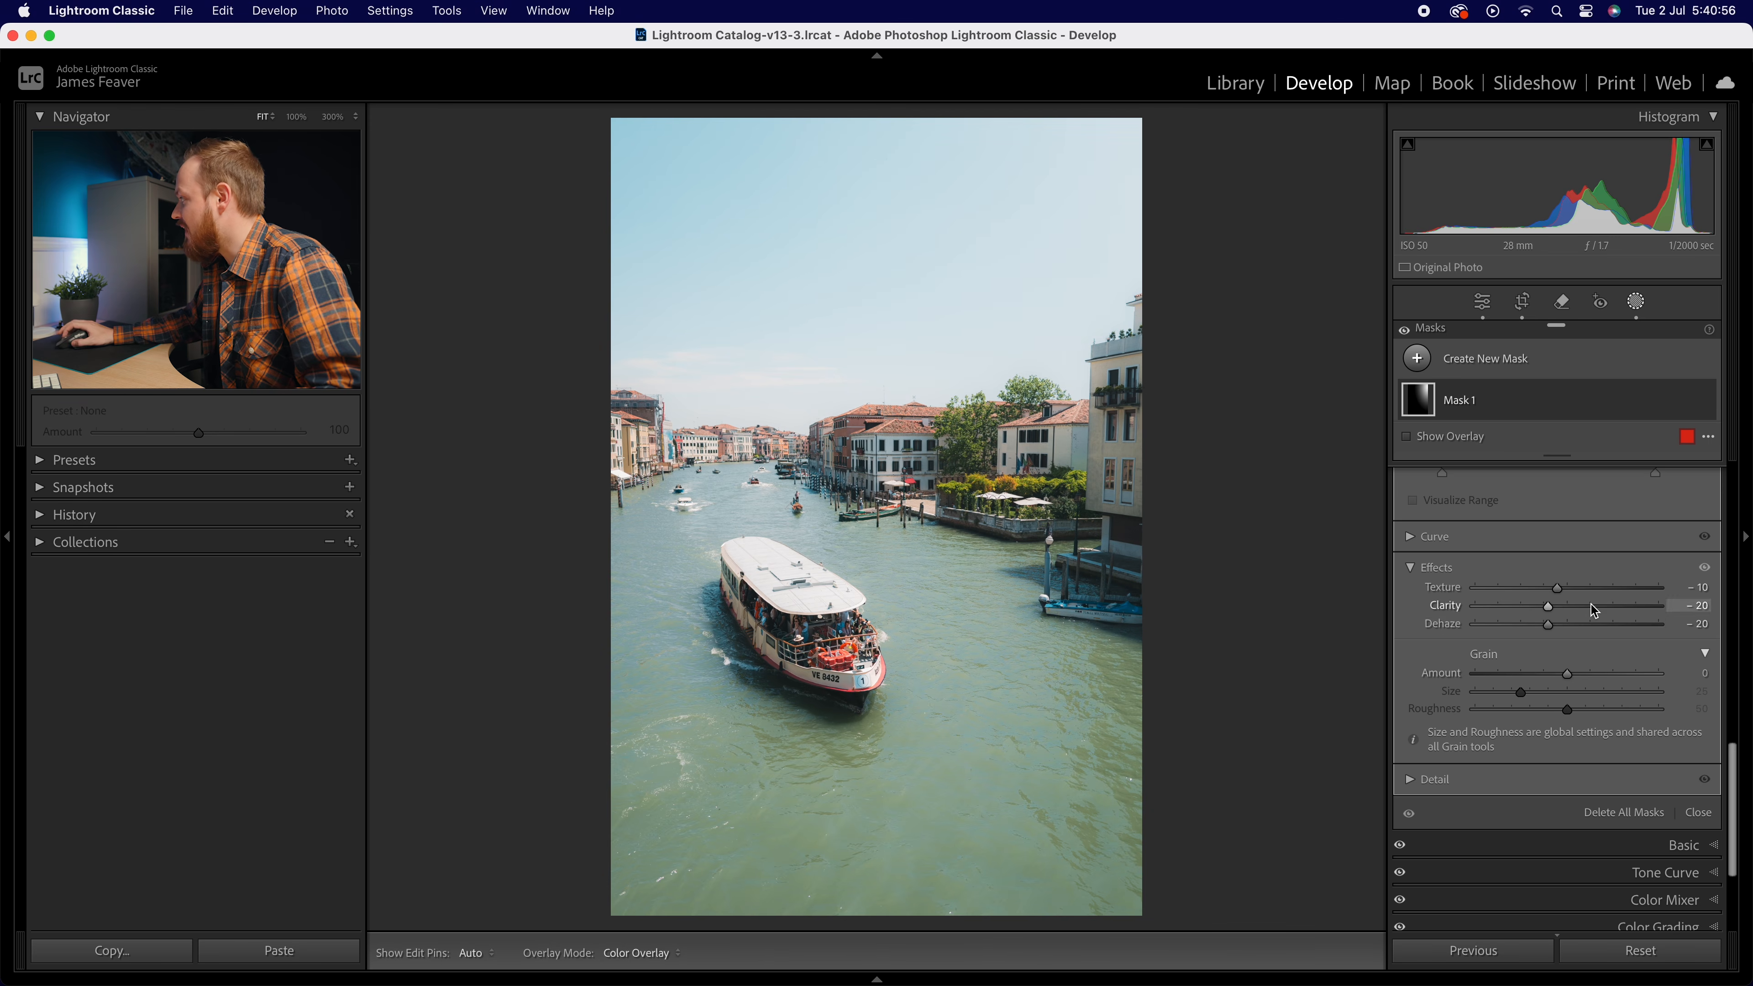
# Brighten the radial mask area by setting its Exposure to 0.75
pyautogui.scroll(10, 1594, 610)
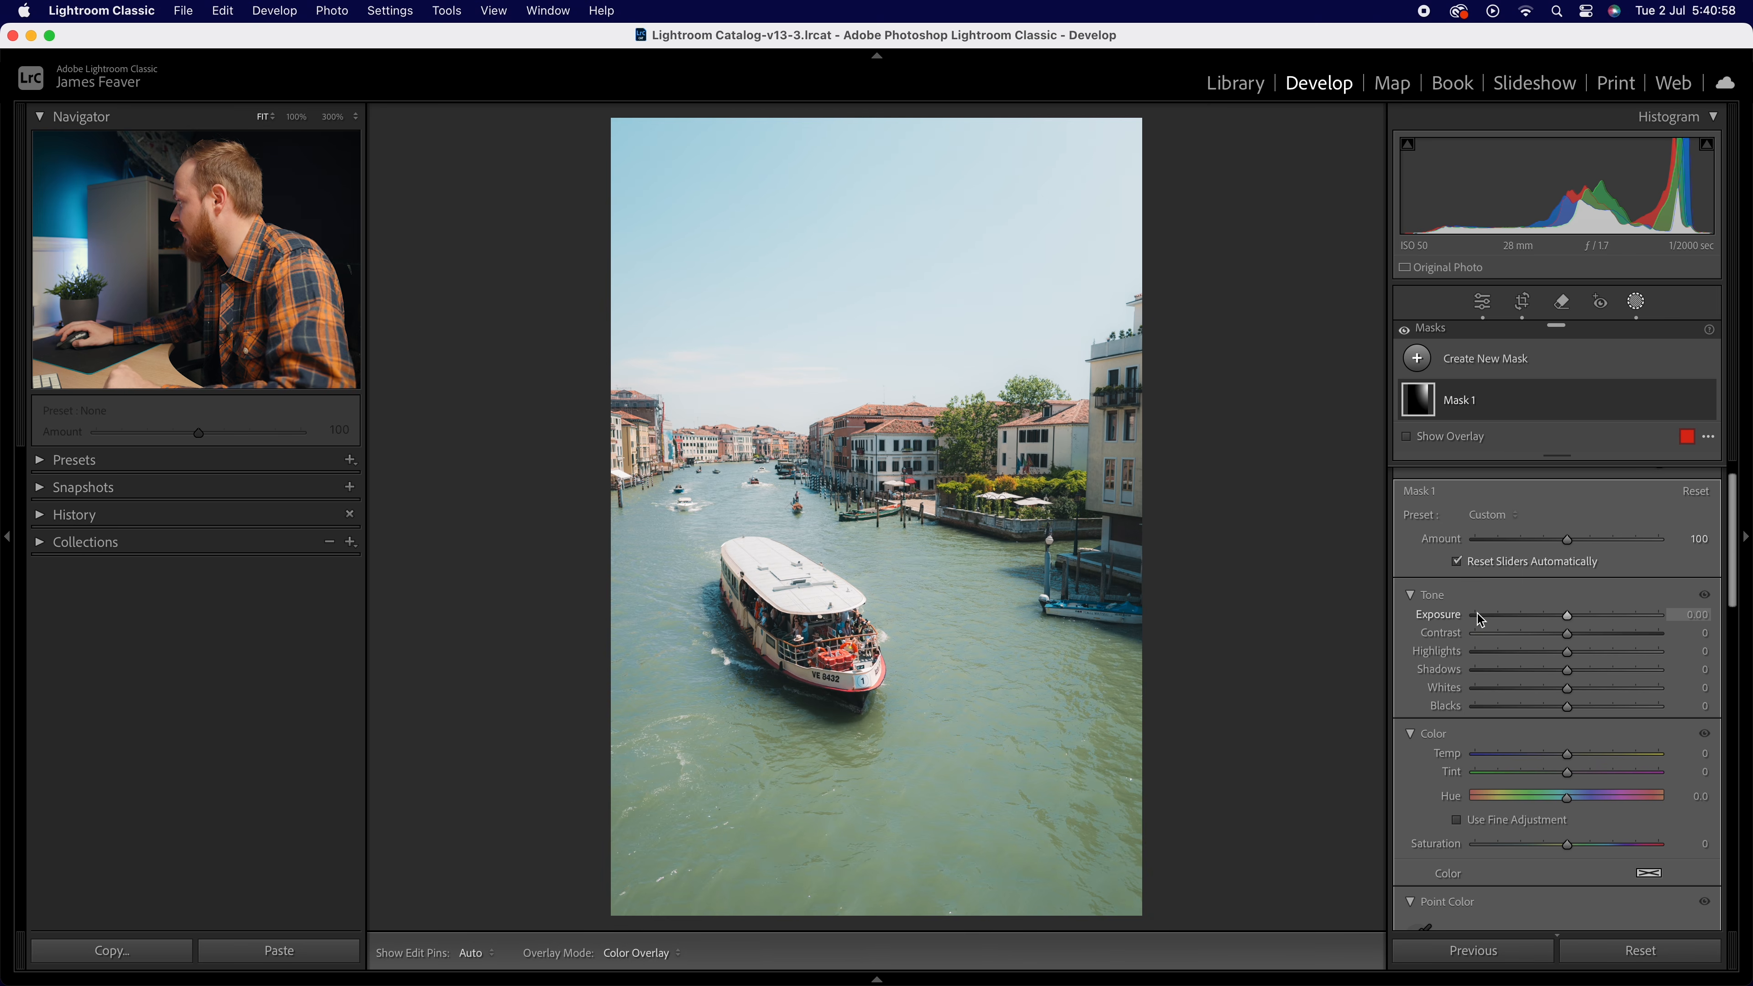
pyautogui.moveTo(1575, 621); pyautogui.dragTo(1582, 619)
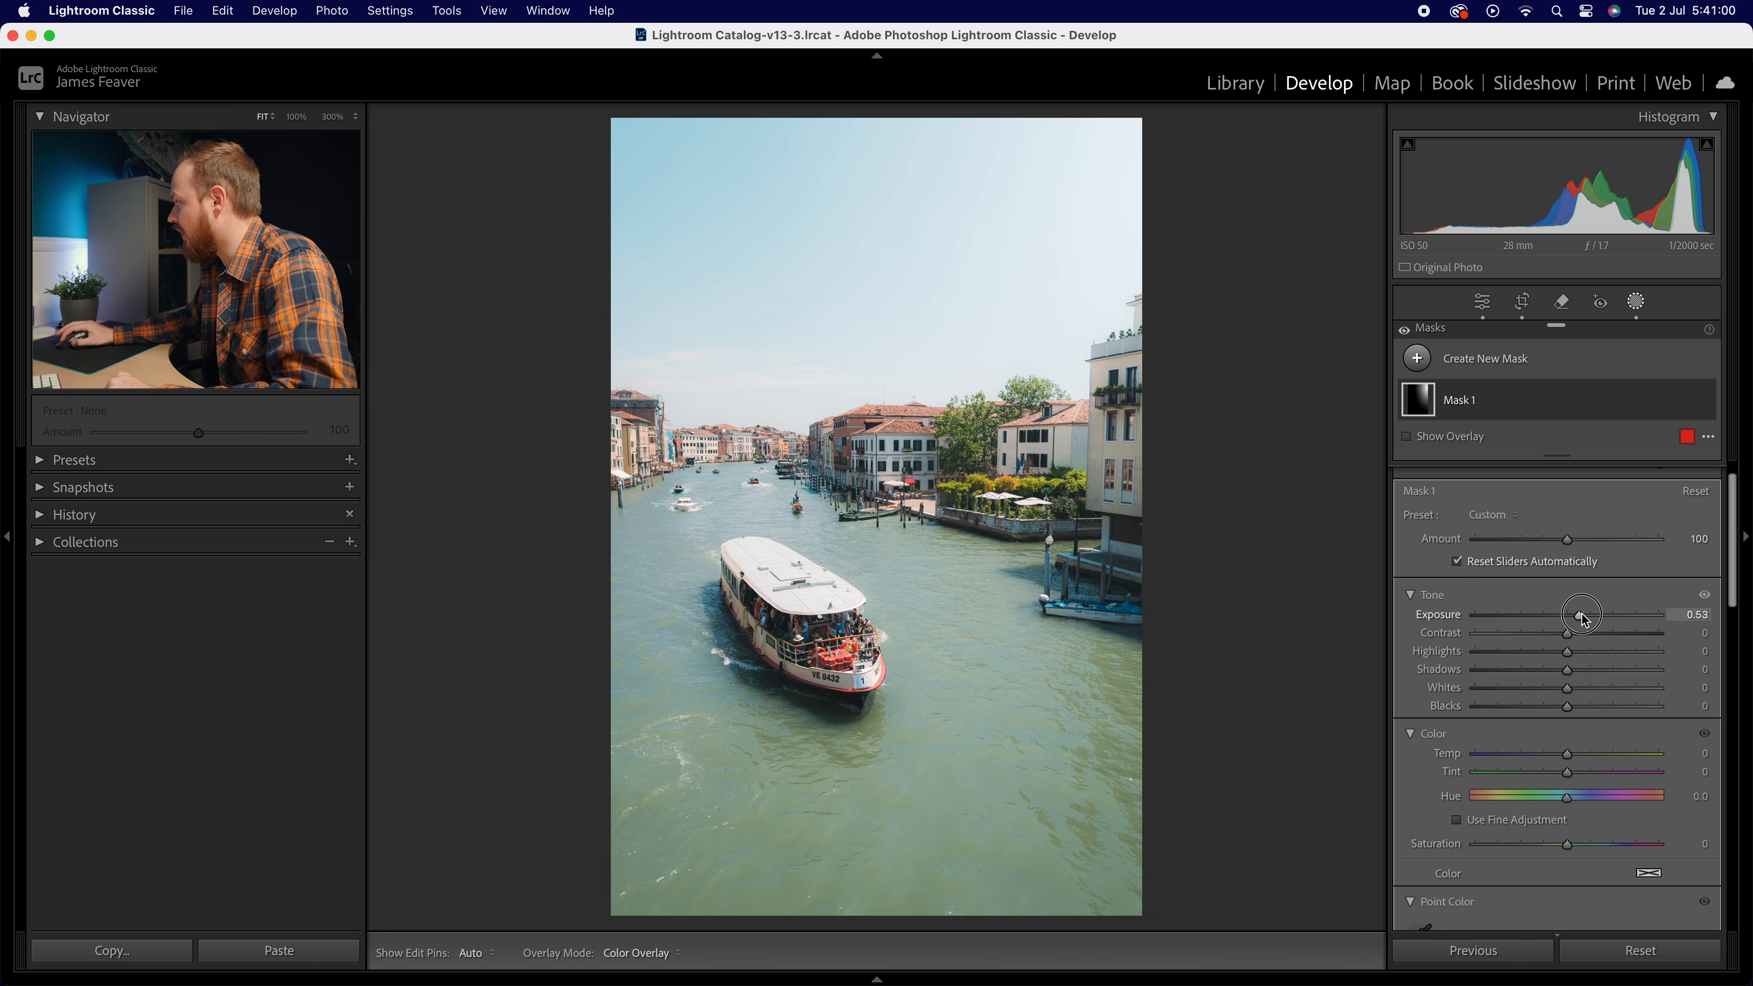
pyautogui.click(1698, 614)
pyautogui.write('0.75')
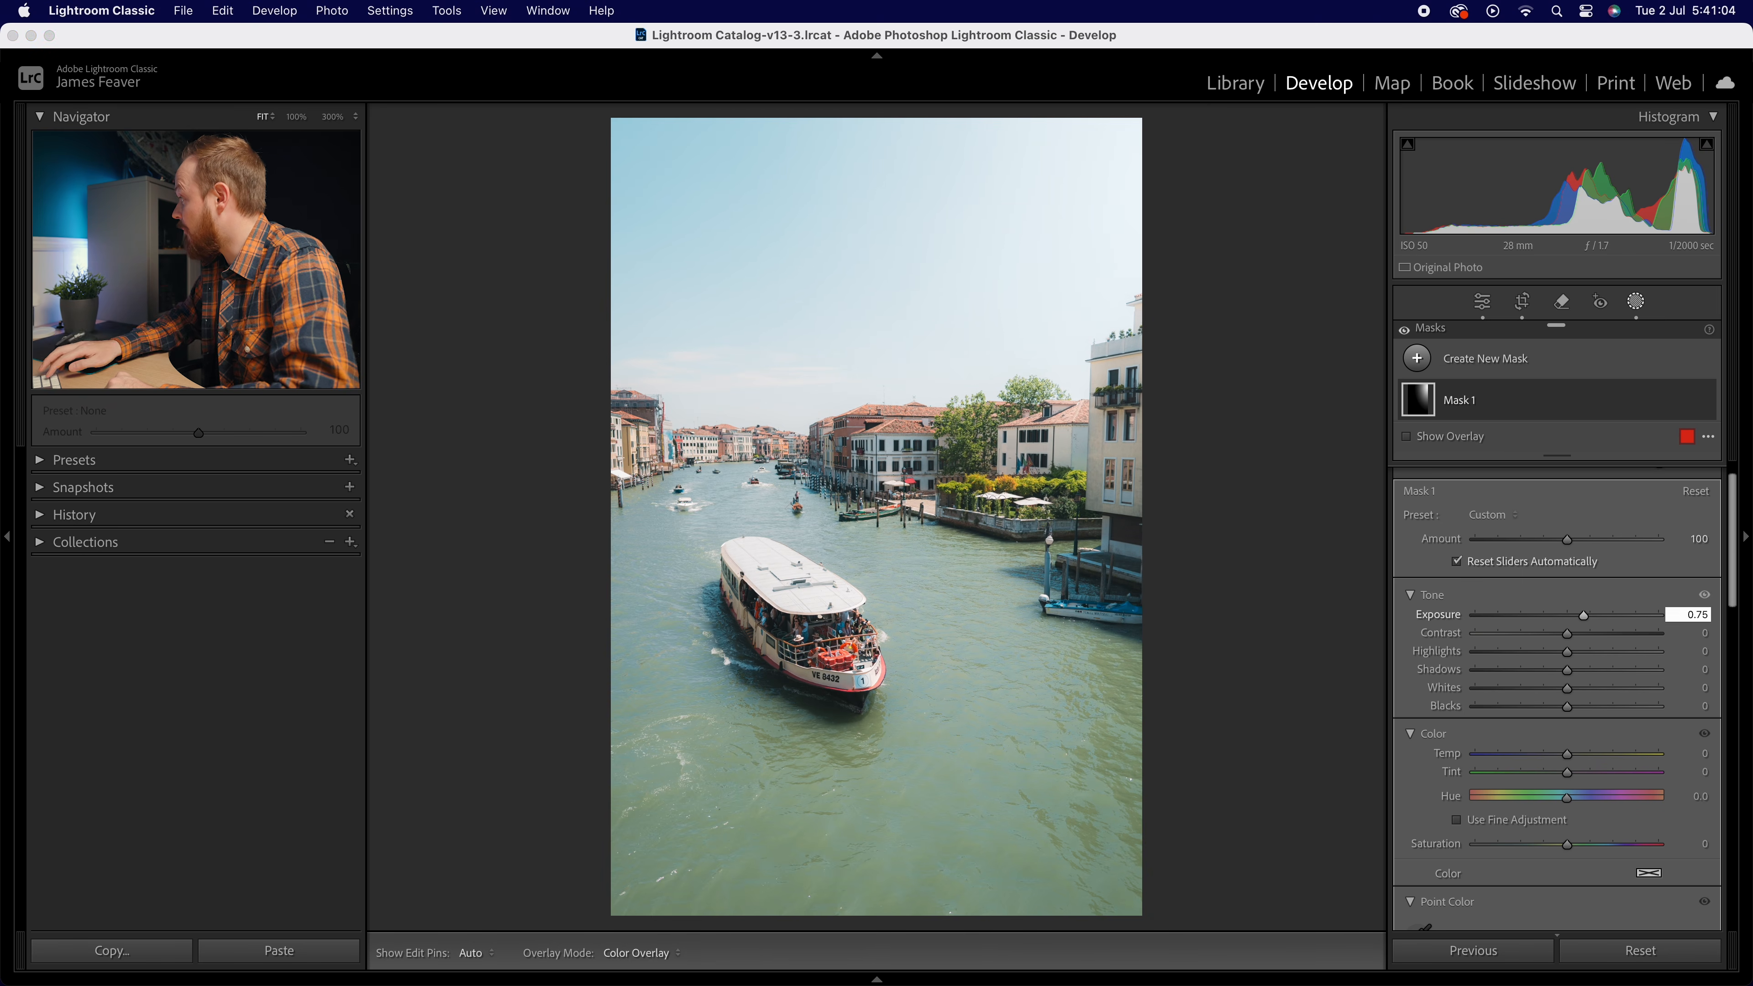
pyautogui.press('Return')
# Widen and lengthen the radial mask so the glow reaches further across the sky and down the water
pyautogui.moveTo(1091, 368); pyautogui.dragTo(1169, 457)
pyautogui.moveTo(863, 181); pyautogui.dragTo(781, 178)
pyautogui.moveTo(1042, 388); pyautogui.dragTo(1061, 372)
pyautogui.moveTo(1180, 687); pyautogui.dragTo(1181, 767)
pyautogui.click(1094, 629)
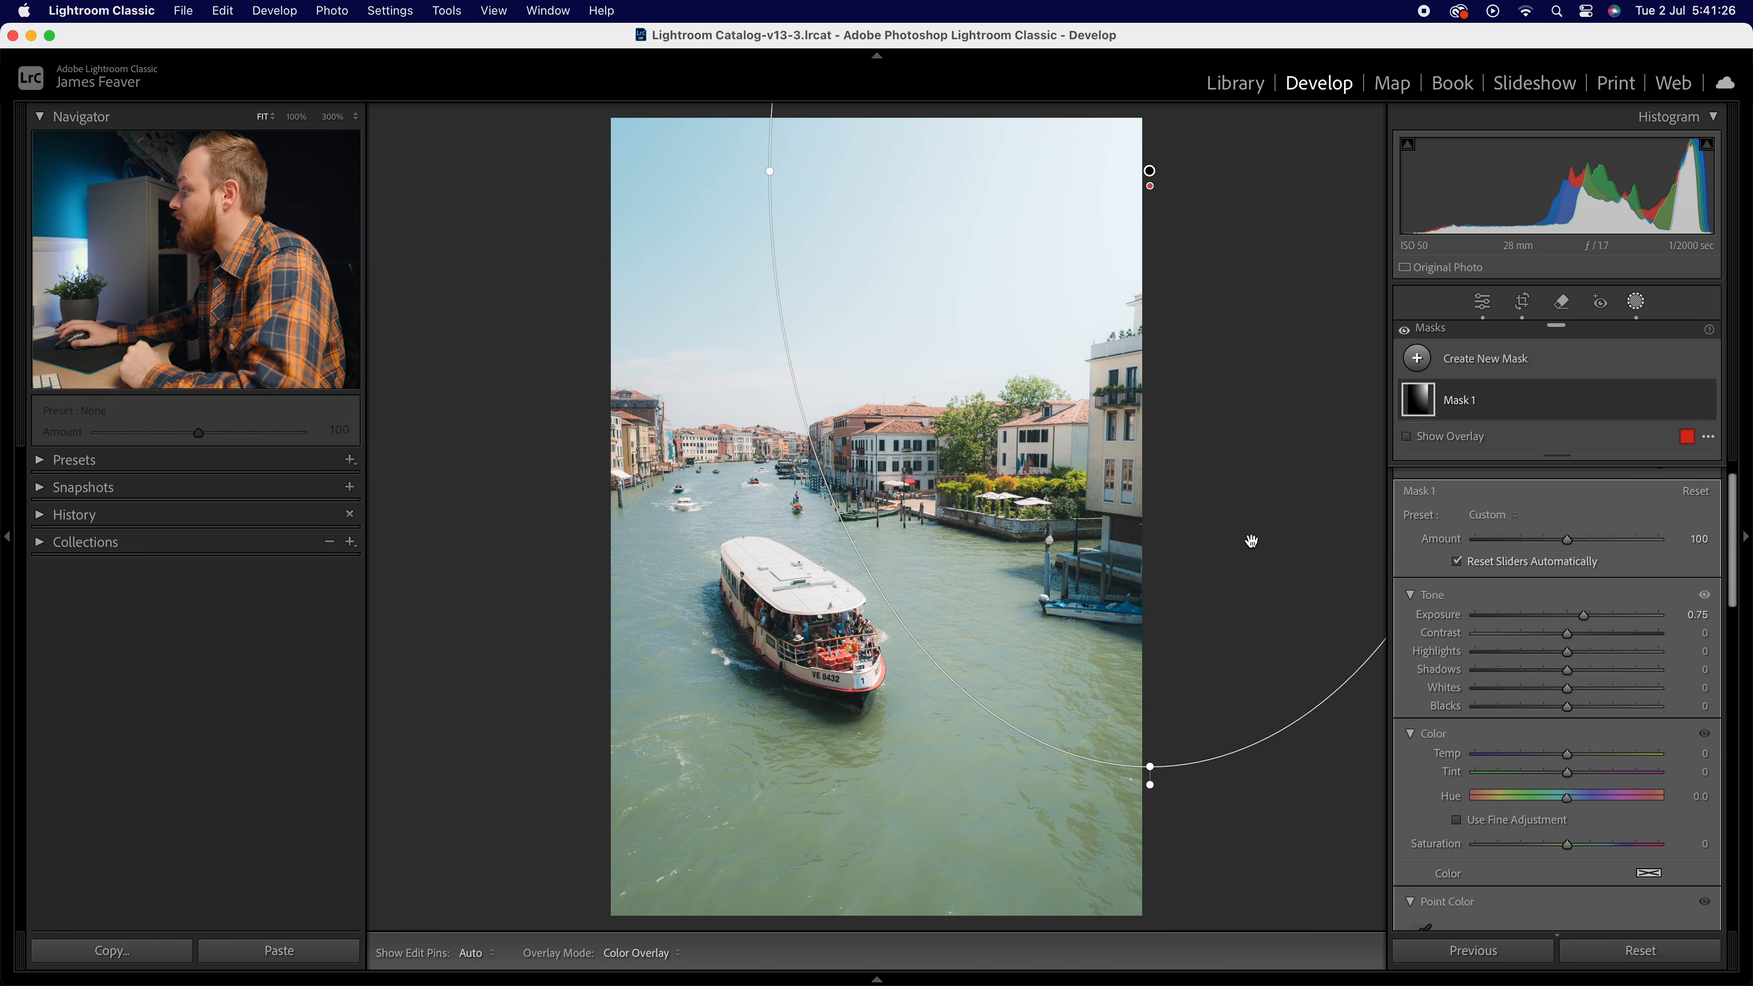
# Add a diagonal linear gradient mask rising from the photo's lower-left corner and darken it to an Exposure of -0.88
pyautogui.click(1418, 359)
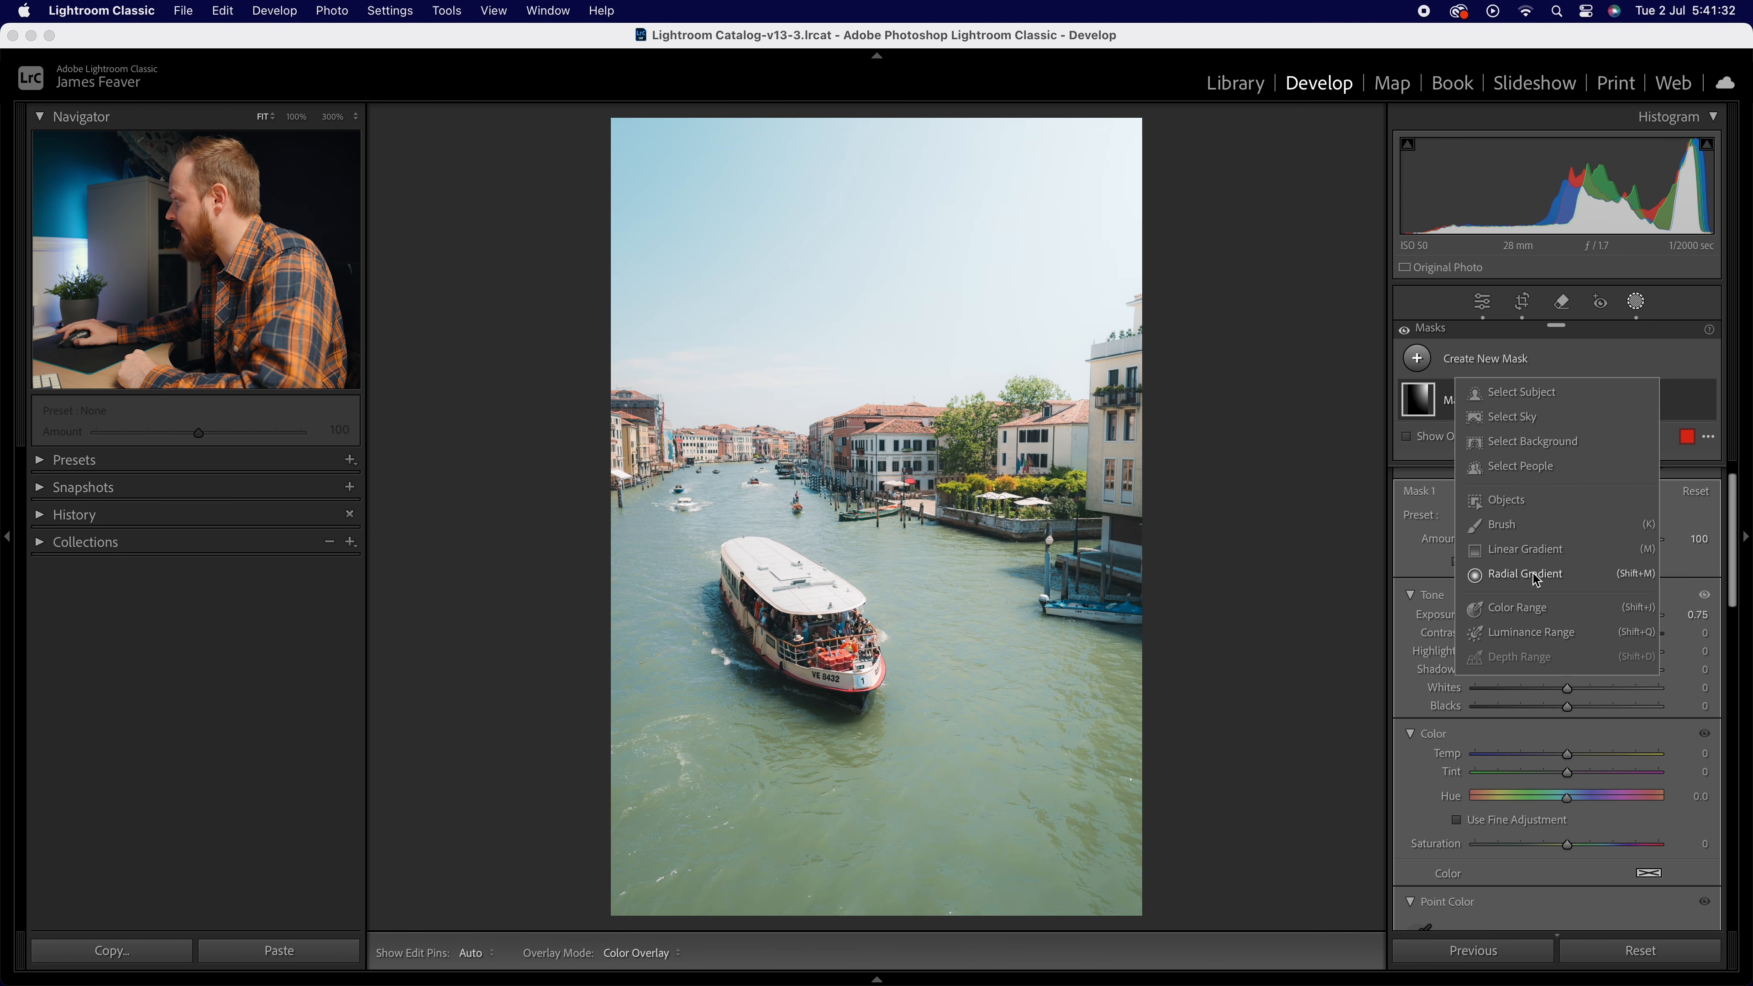
pyautogui.click(1518, 551)
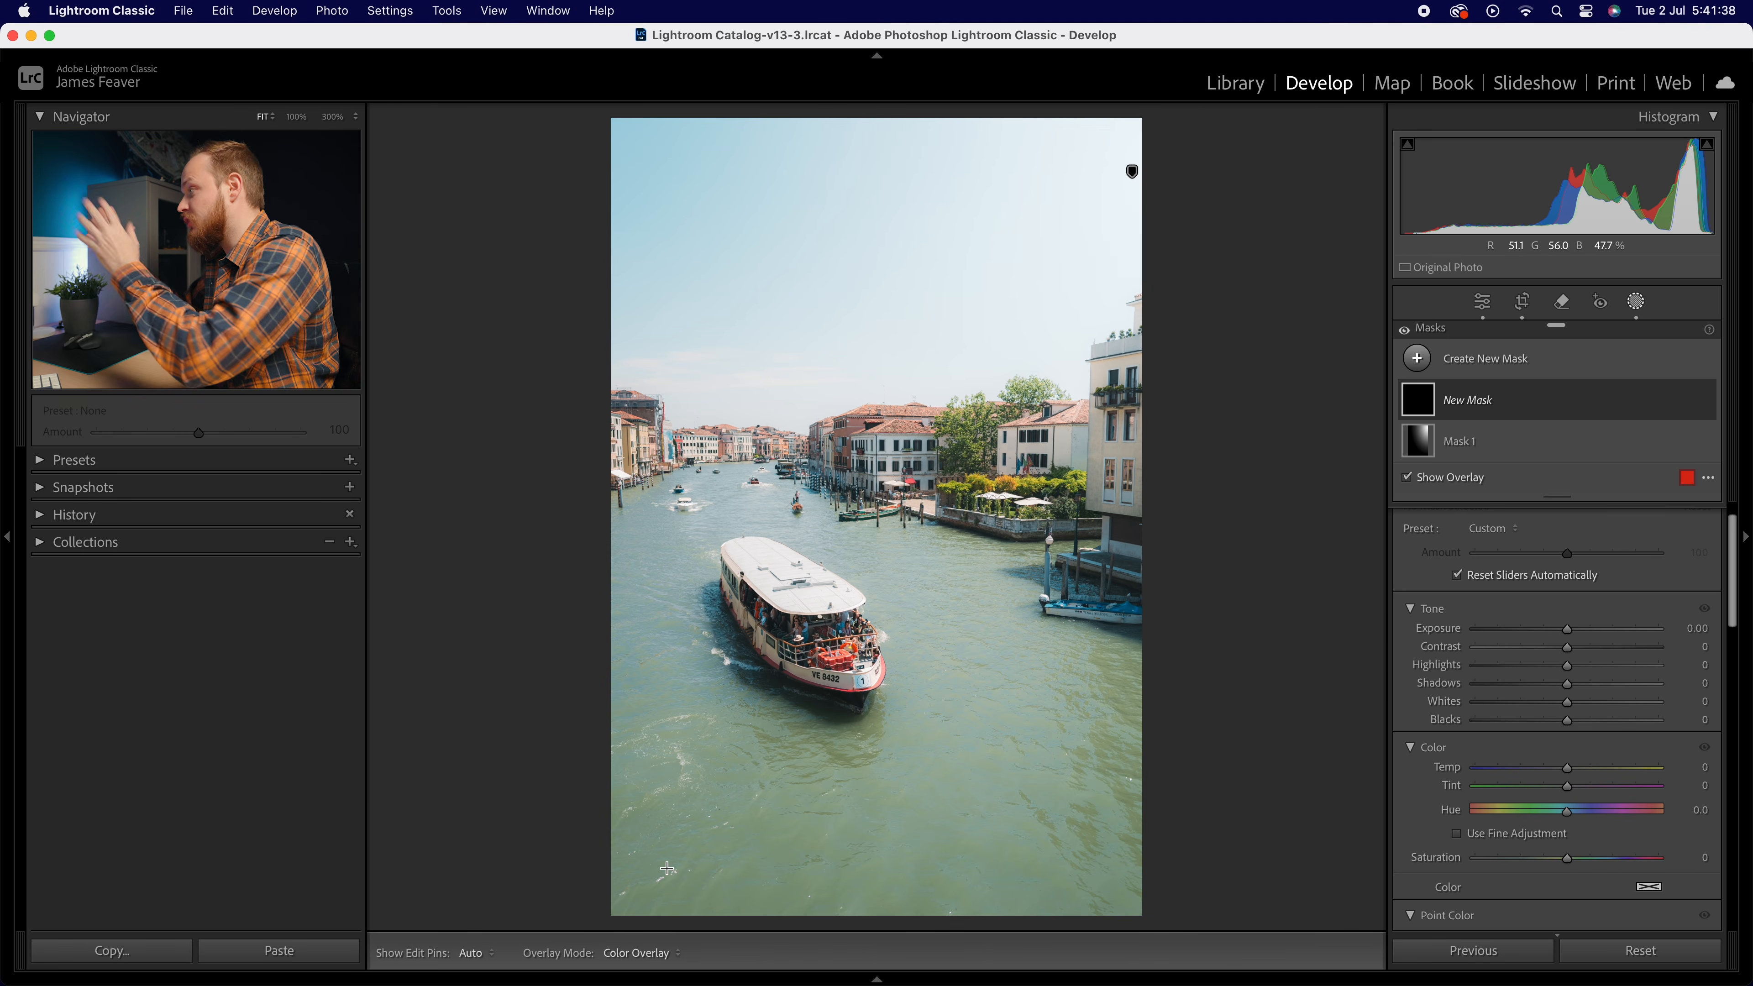
pyautogui.moveTo(550, 887); pyautogui.dragTo(730, 322)
pyautogui.moveTo(630, 616); pyautogui.dragTo(662, 615)
pyautogui.moveTo(760, 319); pyautogui.dragTo(760, 416)
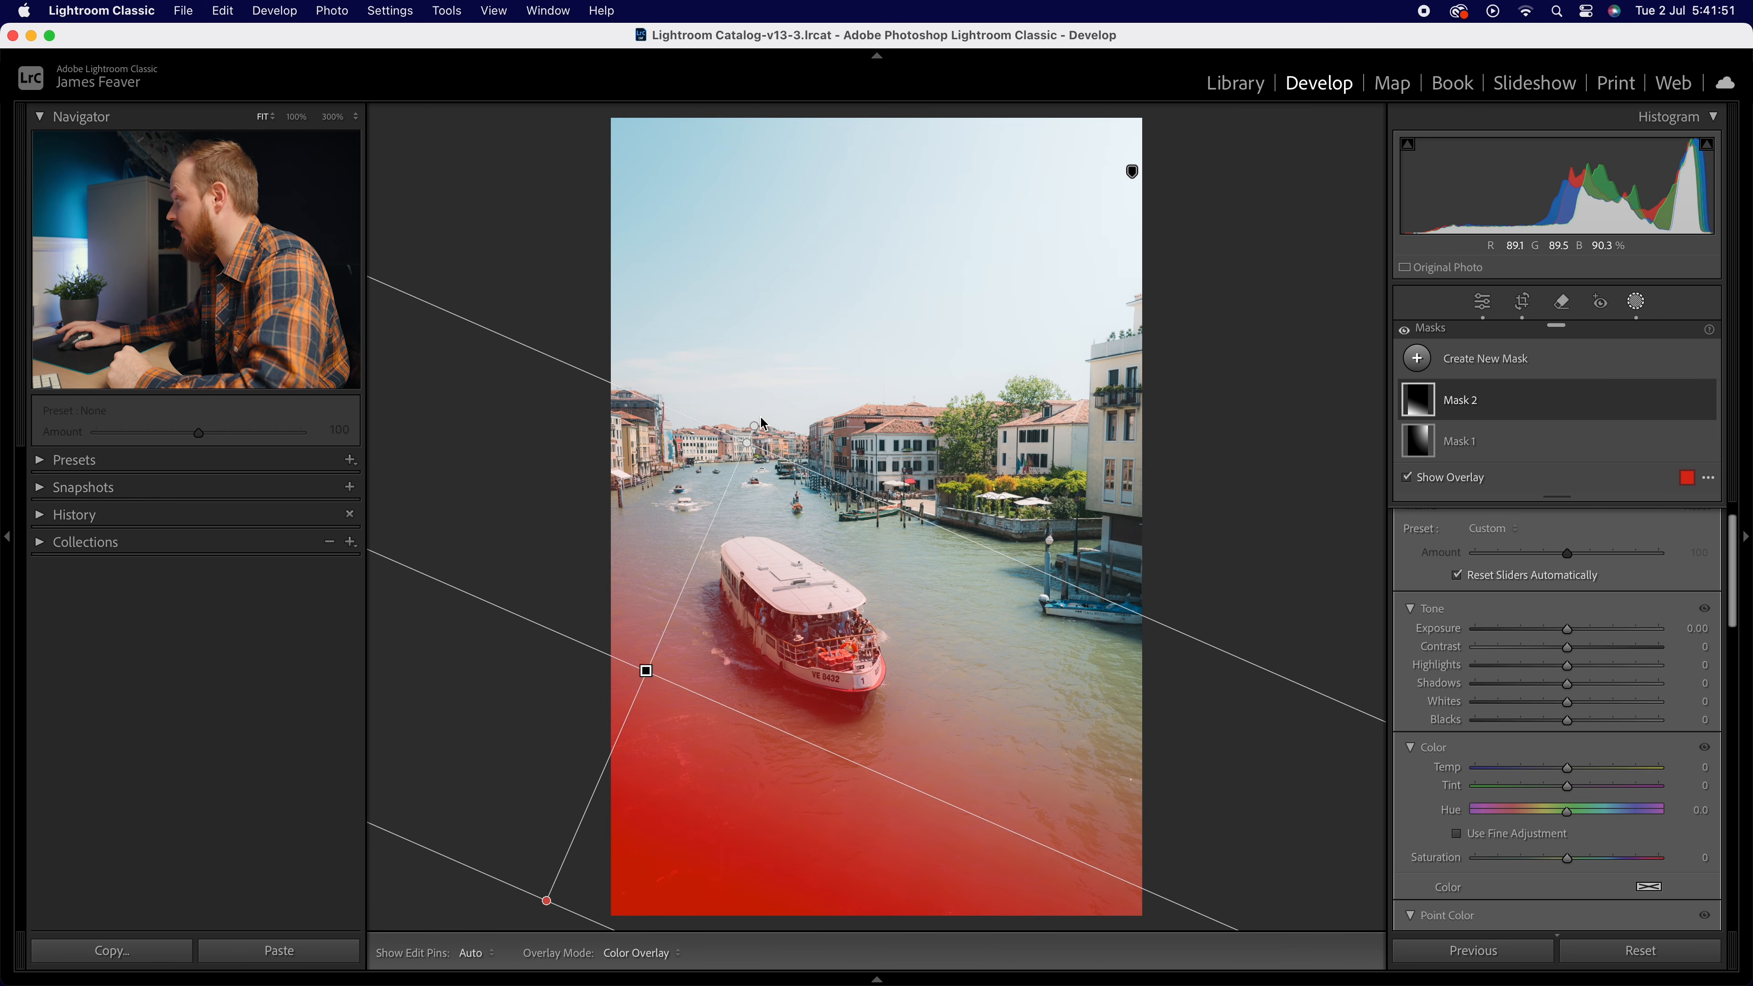
pyautogui.moveTo(1569, 634); pyautogui.dragTo(1548, 637)
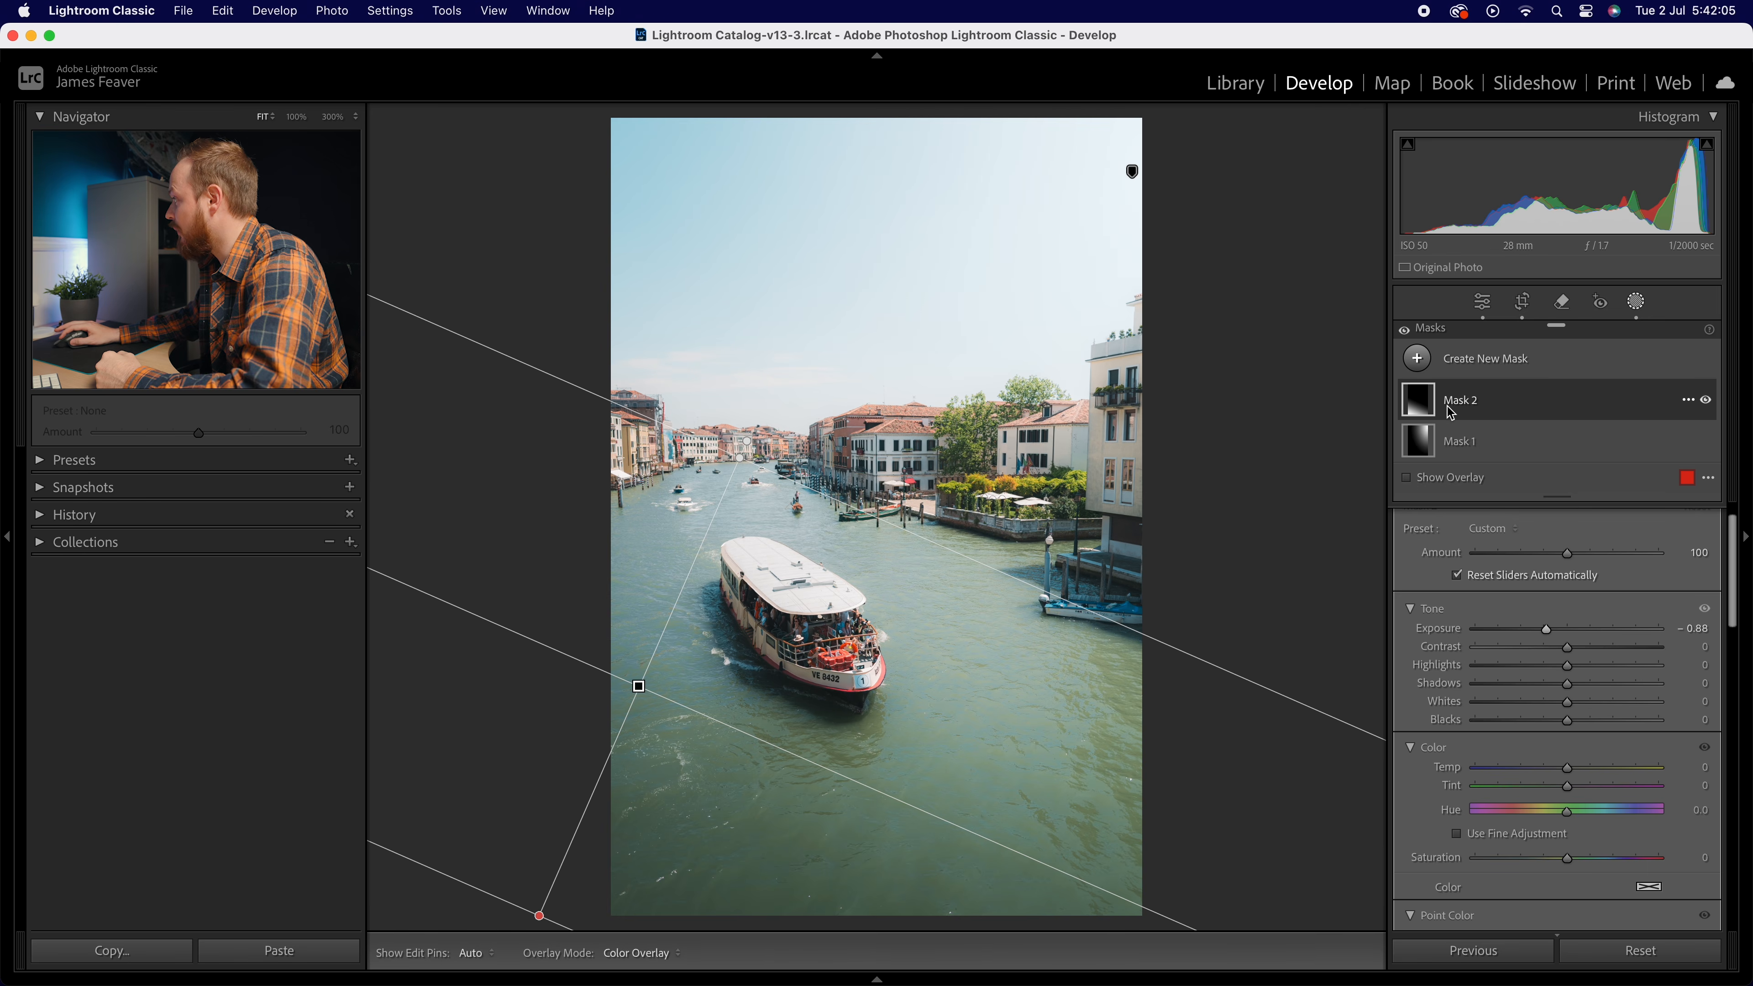
# Intersect Mask 2 with Select Subject and turn off the subject's inversion to exclude the boat from the darkening
pyautogui.click(1689, 403)
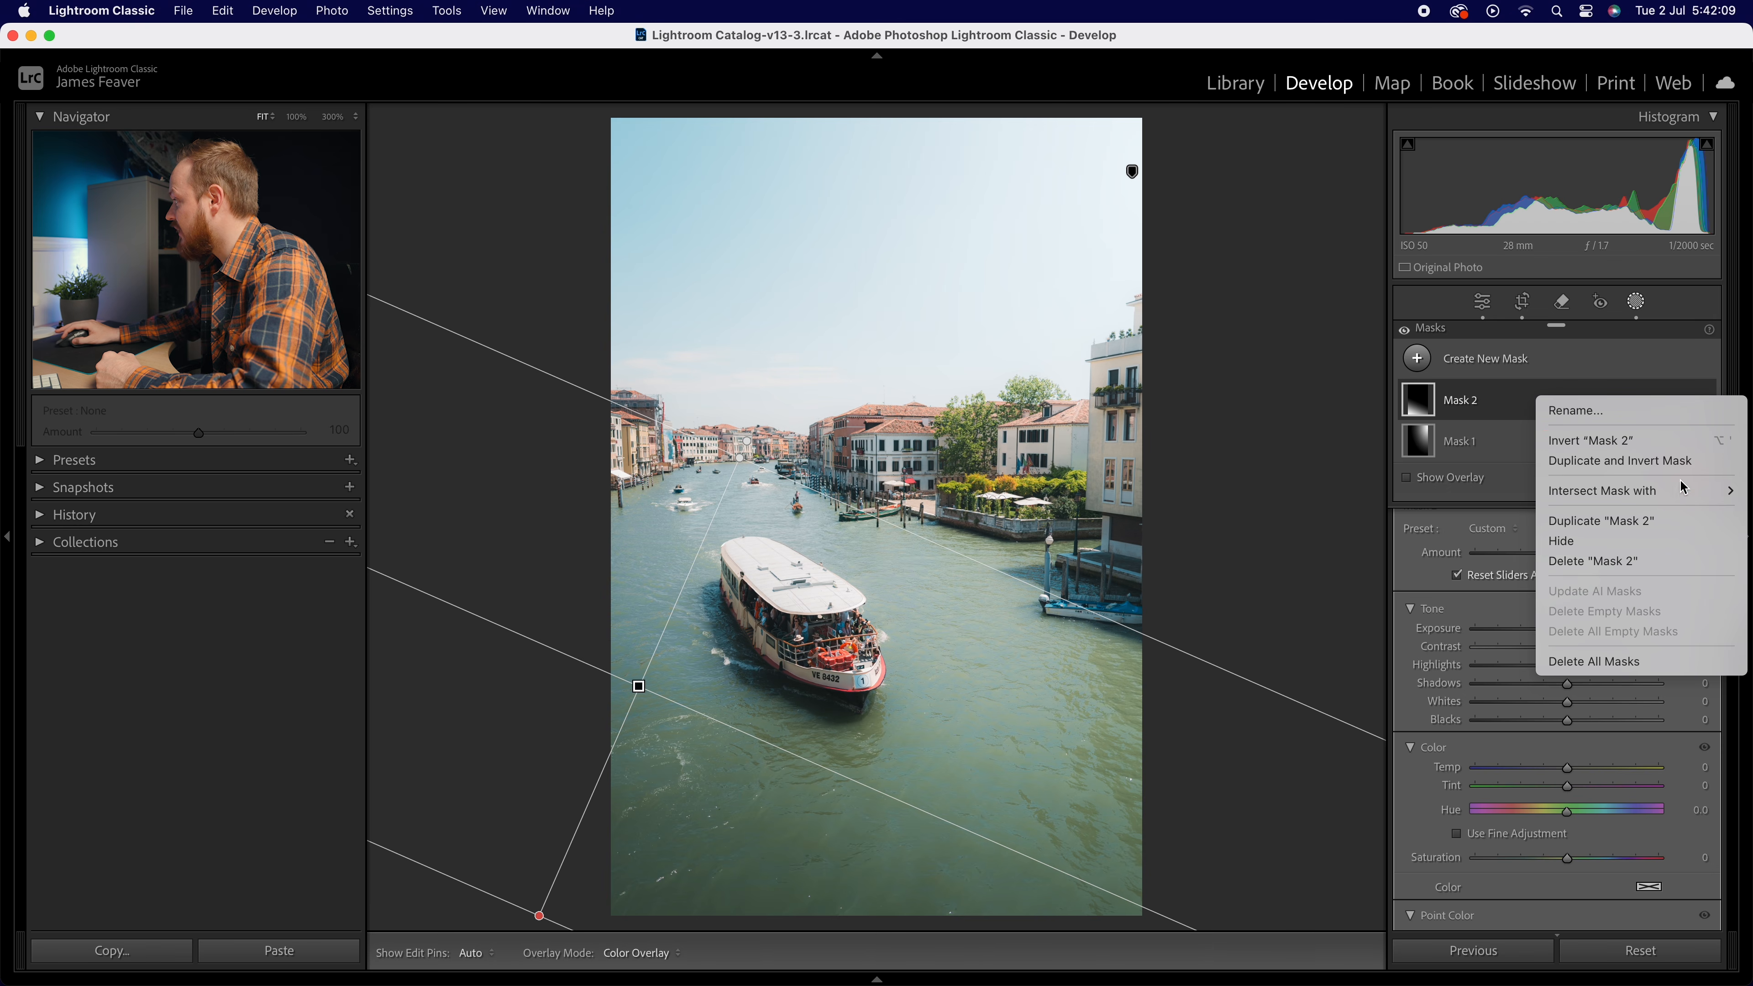
pyautogui.moveTo(1682, 497)
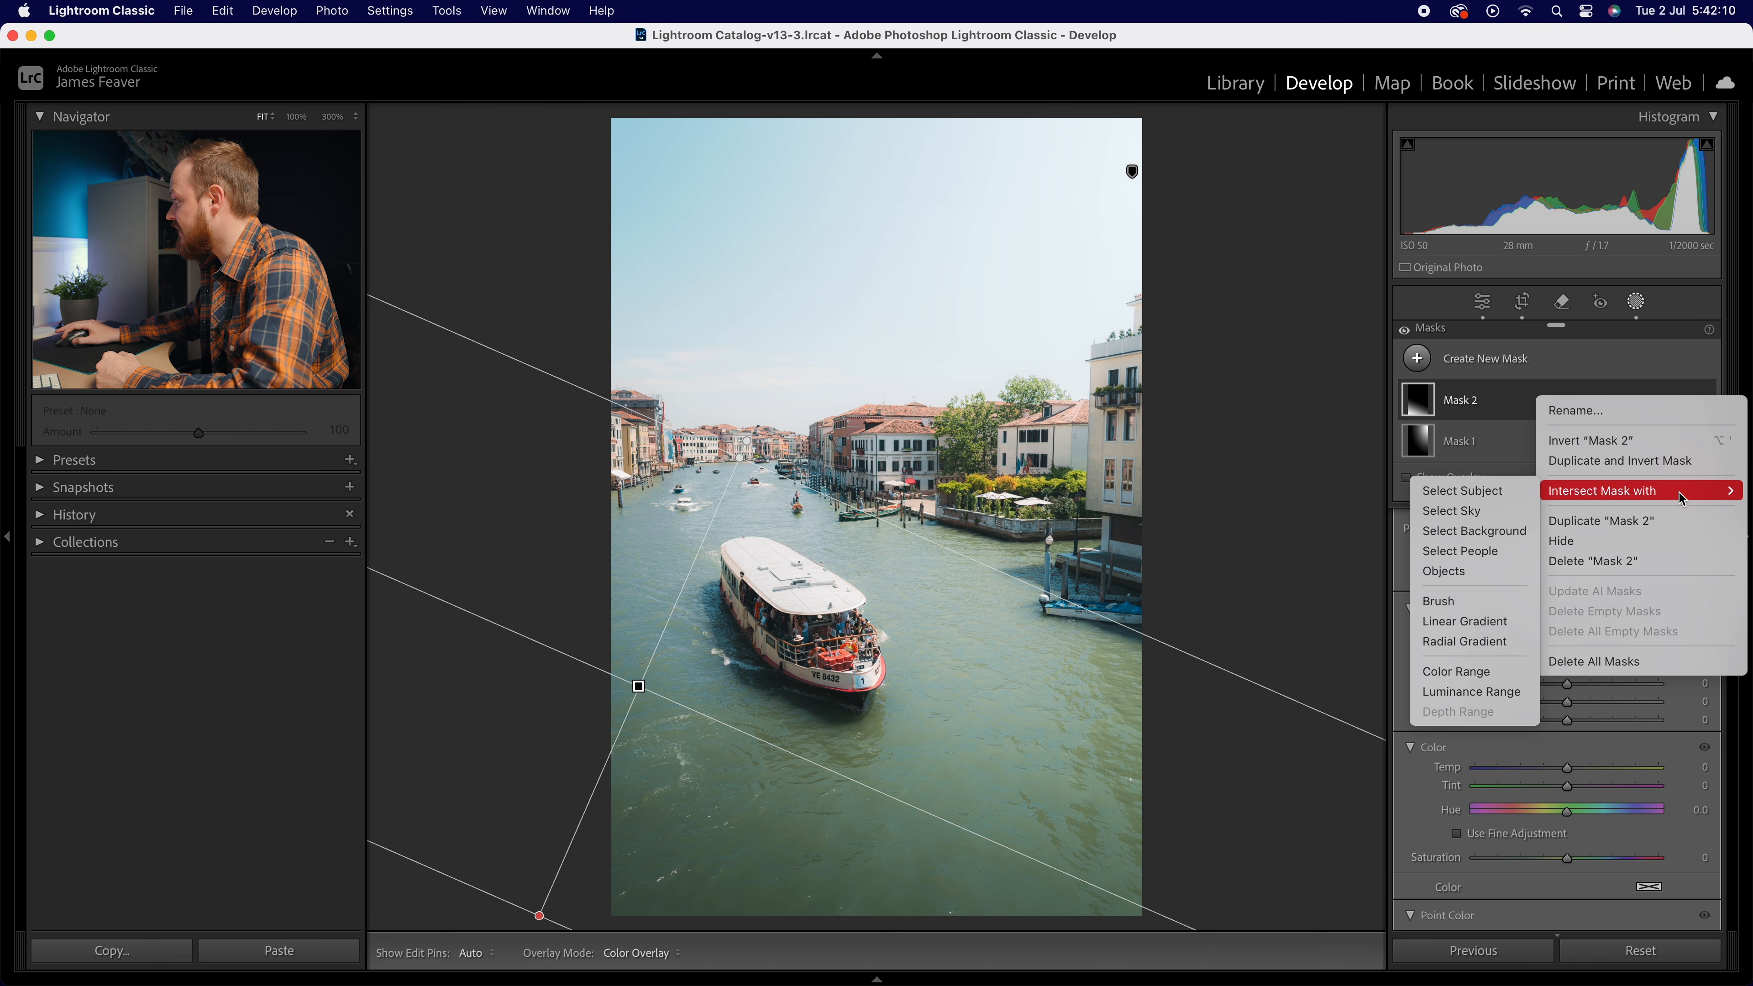
pyautogui.click(1457, 491)
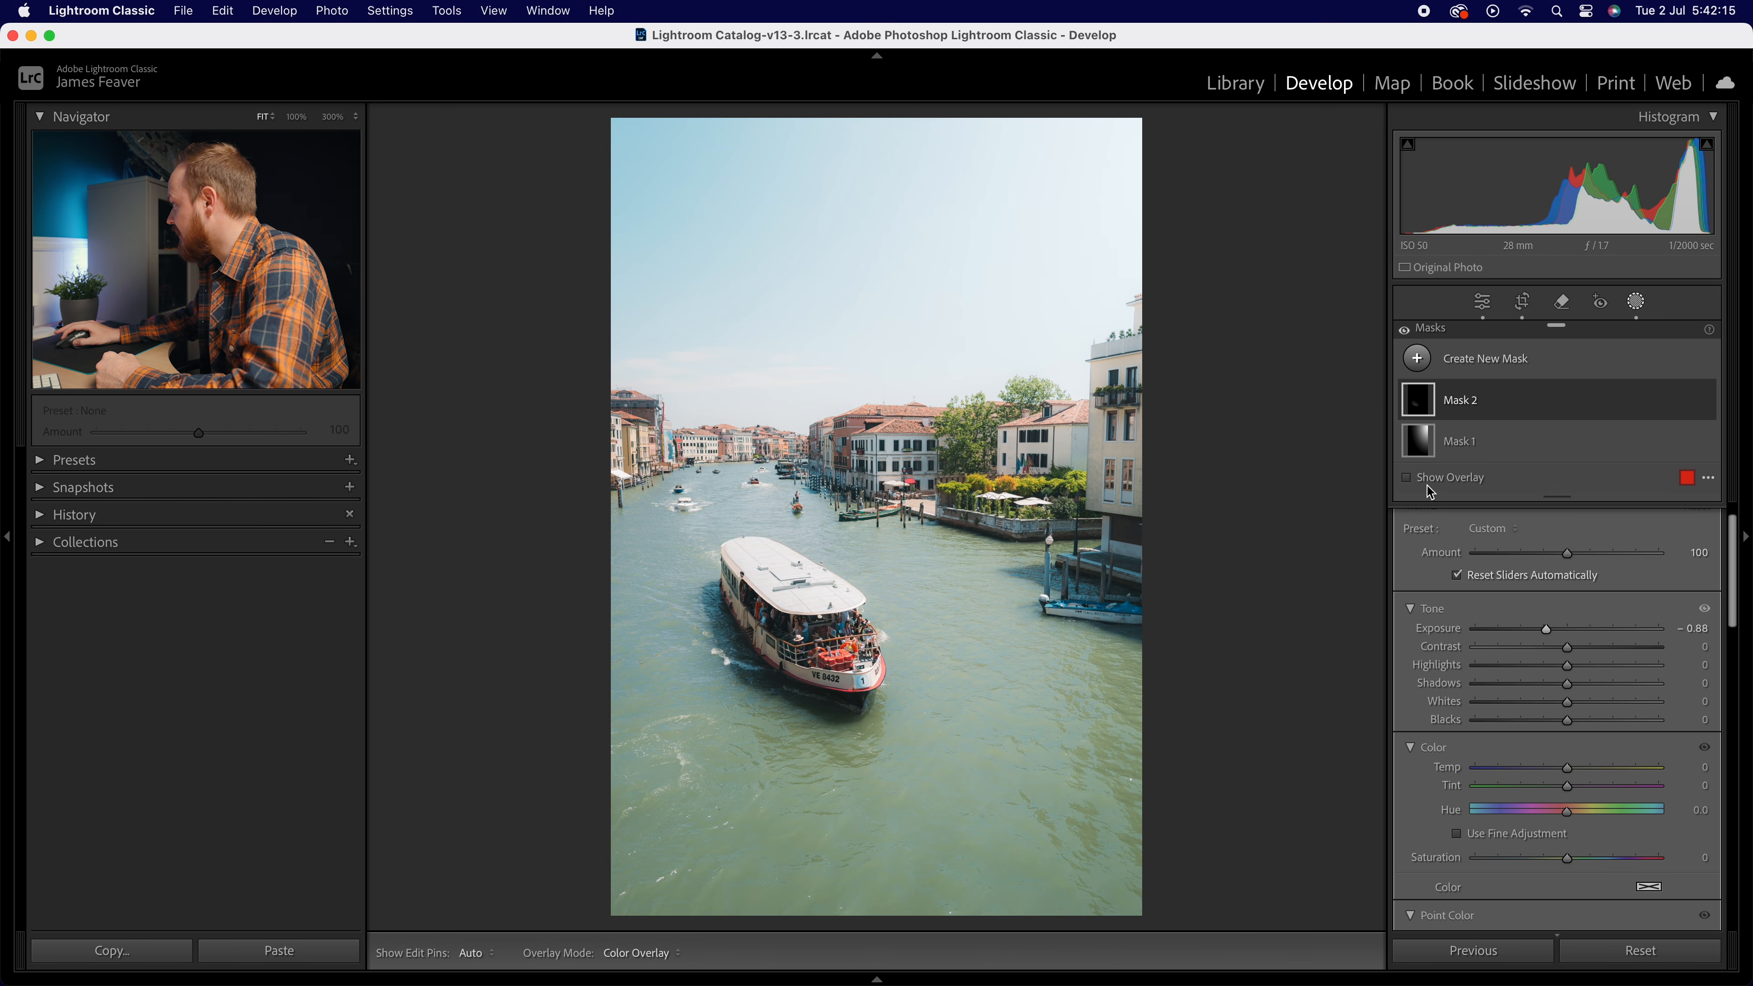
pyautogui.scroll(2, 1538, 619)
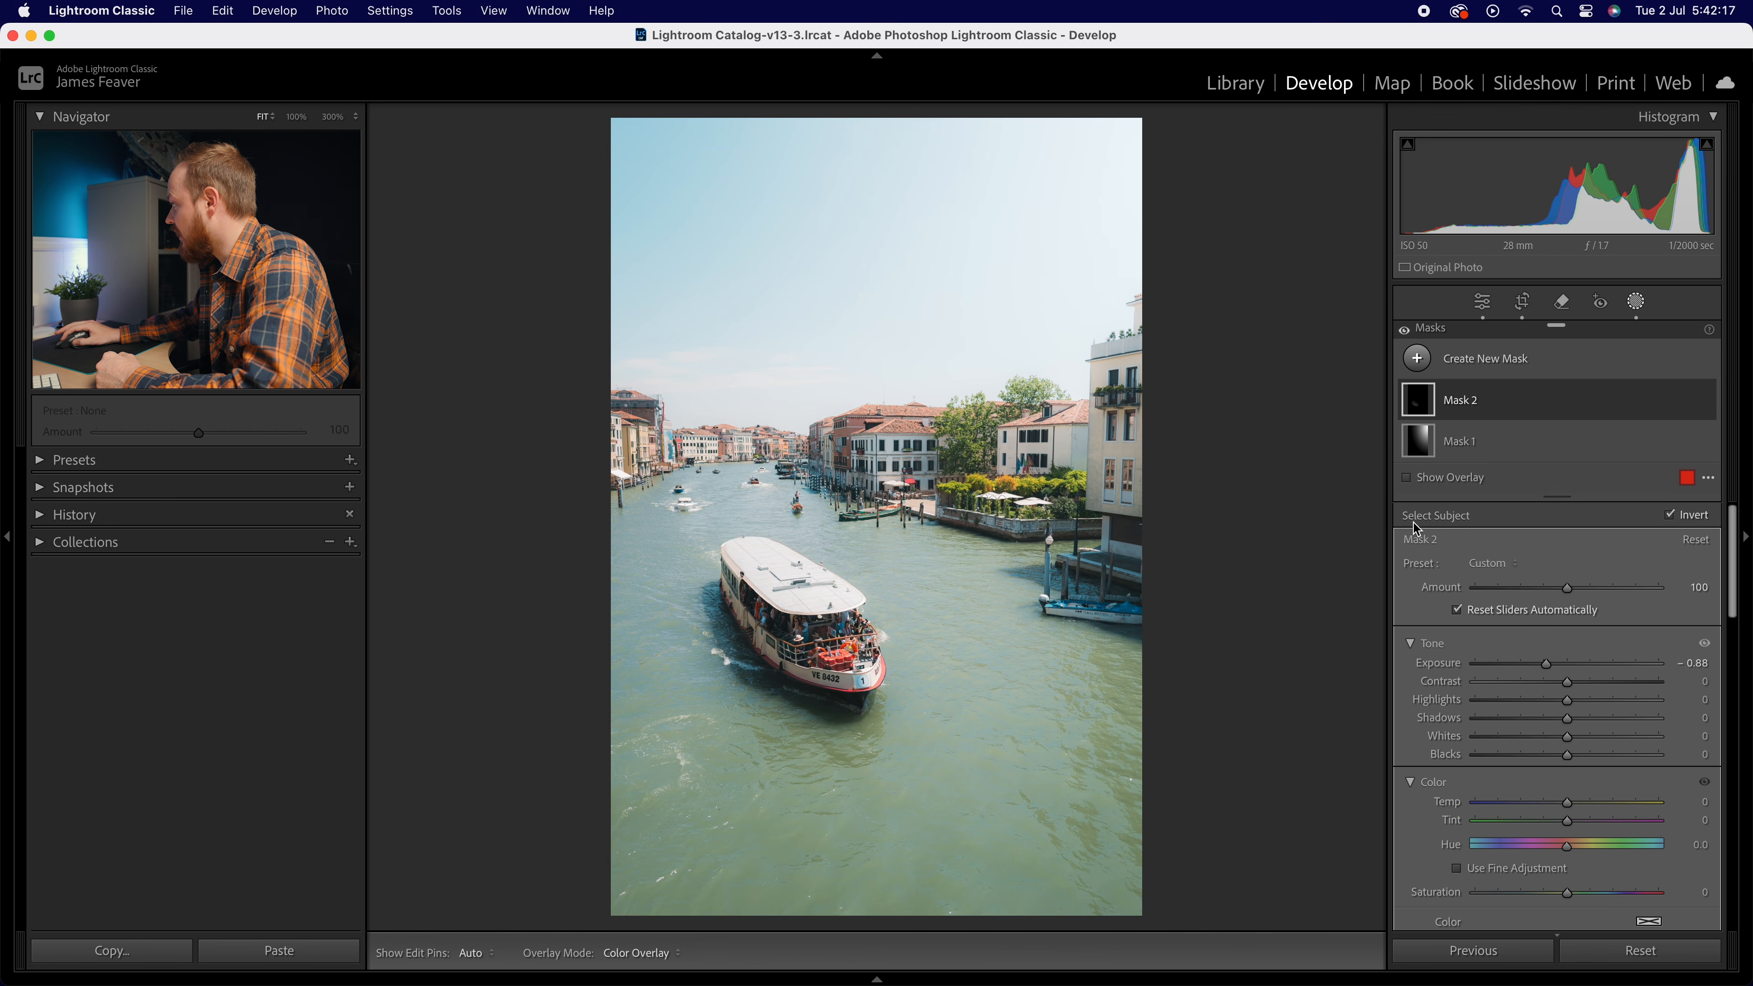
pyautogui.click(1669, 515)
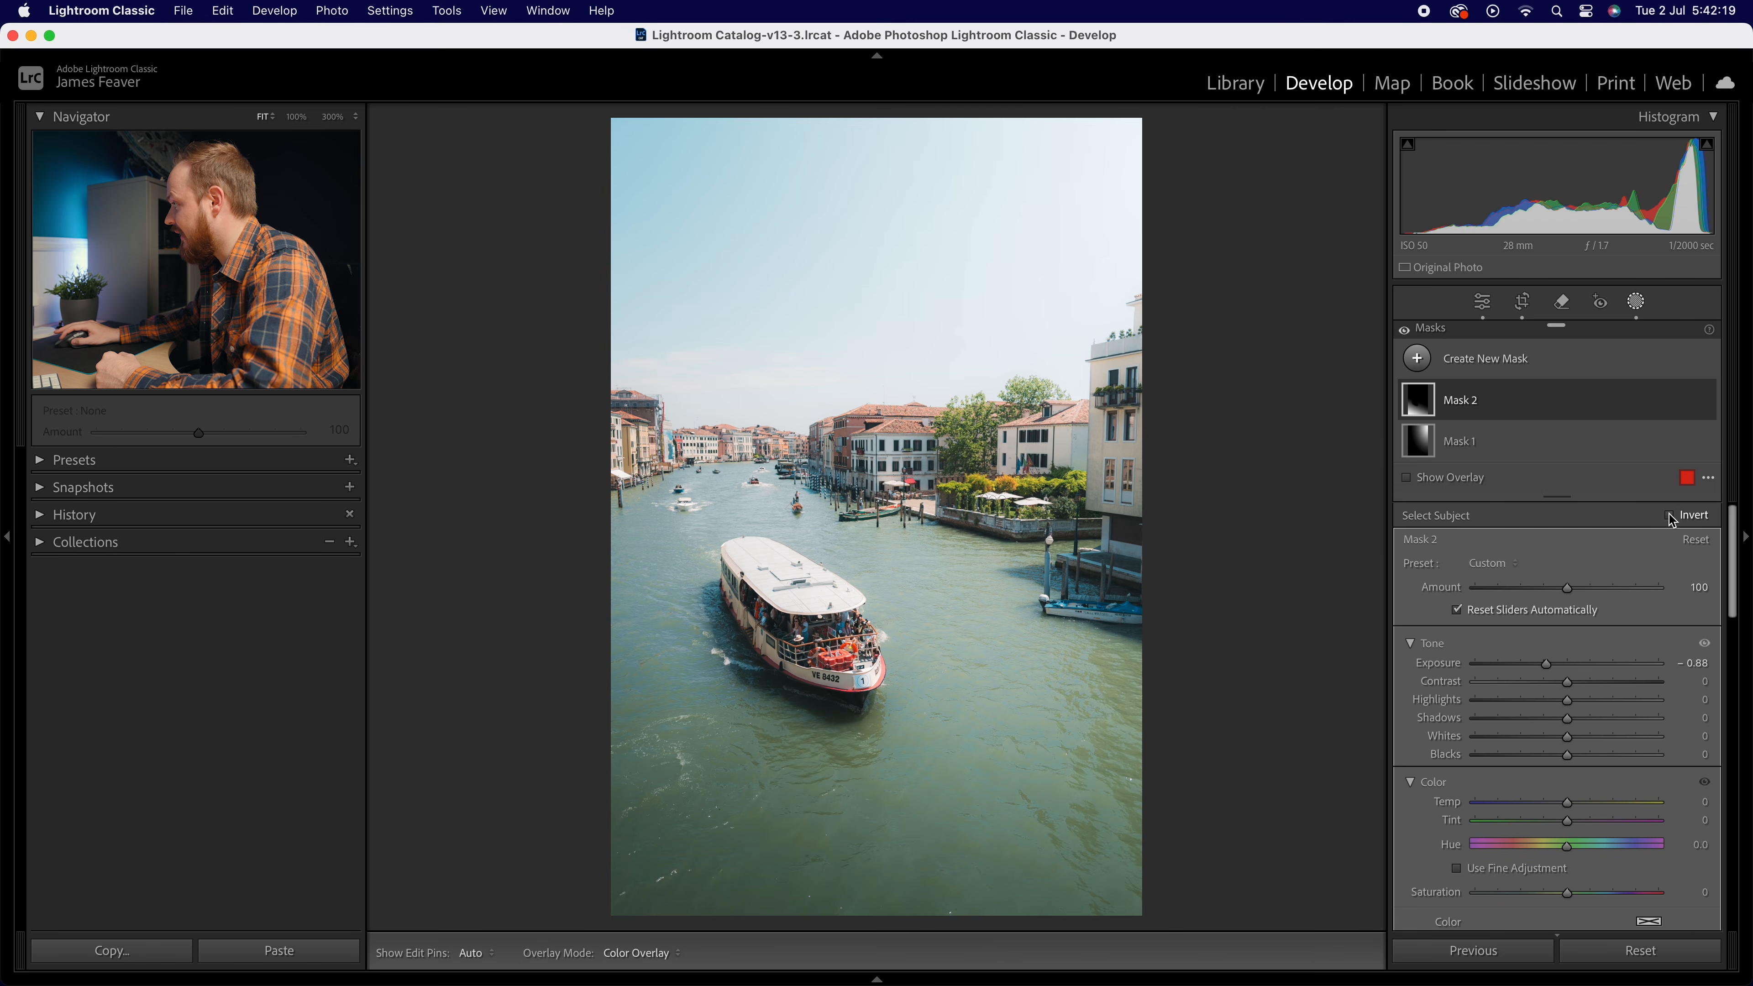
# Shift and slightly rotate Mask 2's linear gradient across the lower water, checking its coverage around the boat with the mask overlay
pyautogui.click(639, 689)
pyautogui.moveTo(639, 687); pyautogui.dragTo(684, 687)
pyautogui.moveTo(803, 739); pyautogui.dragTo(801, 745)
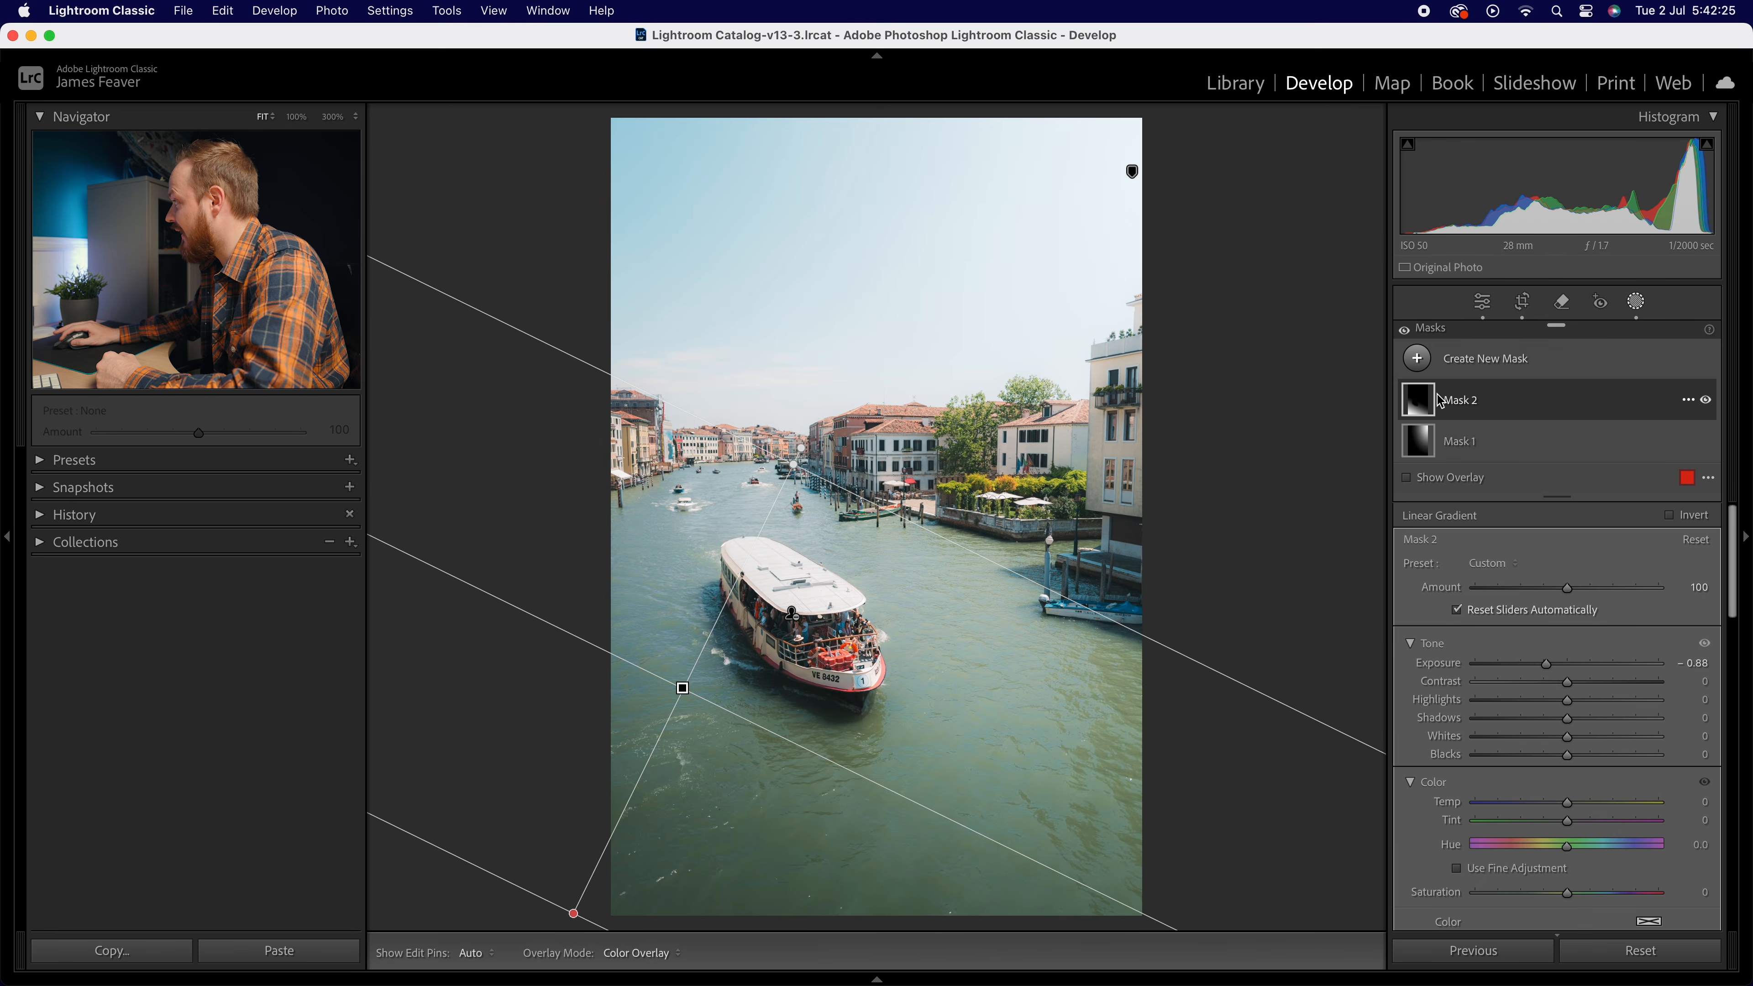
pyautogui.click(1440, 402)
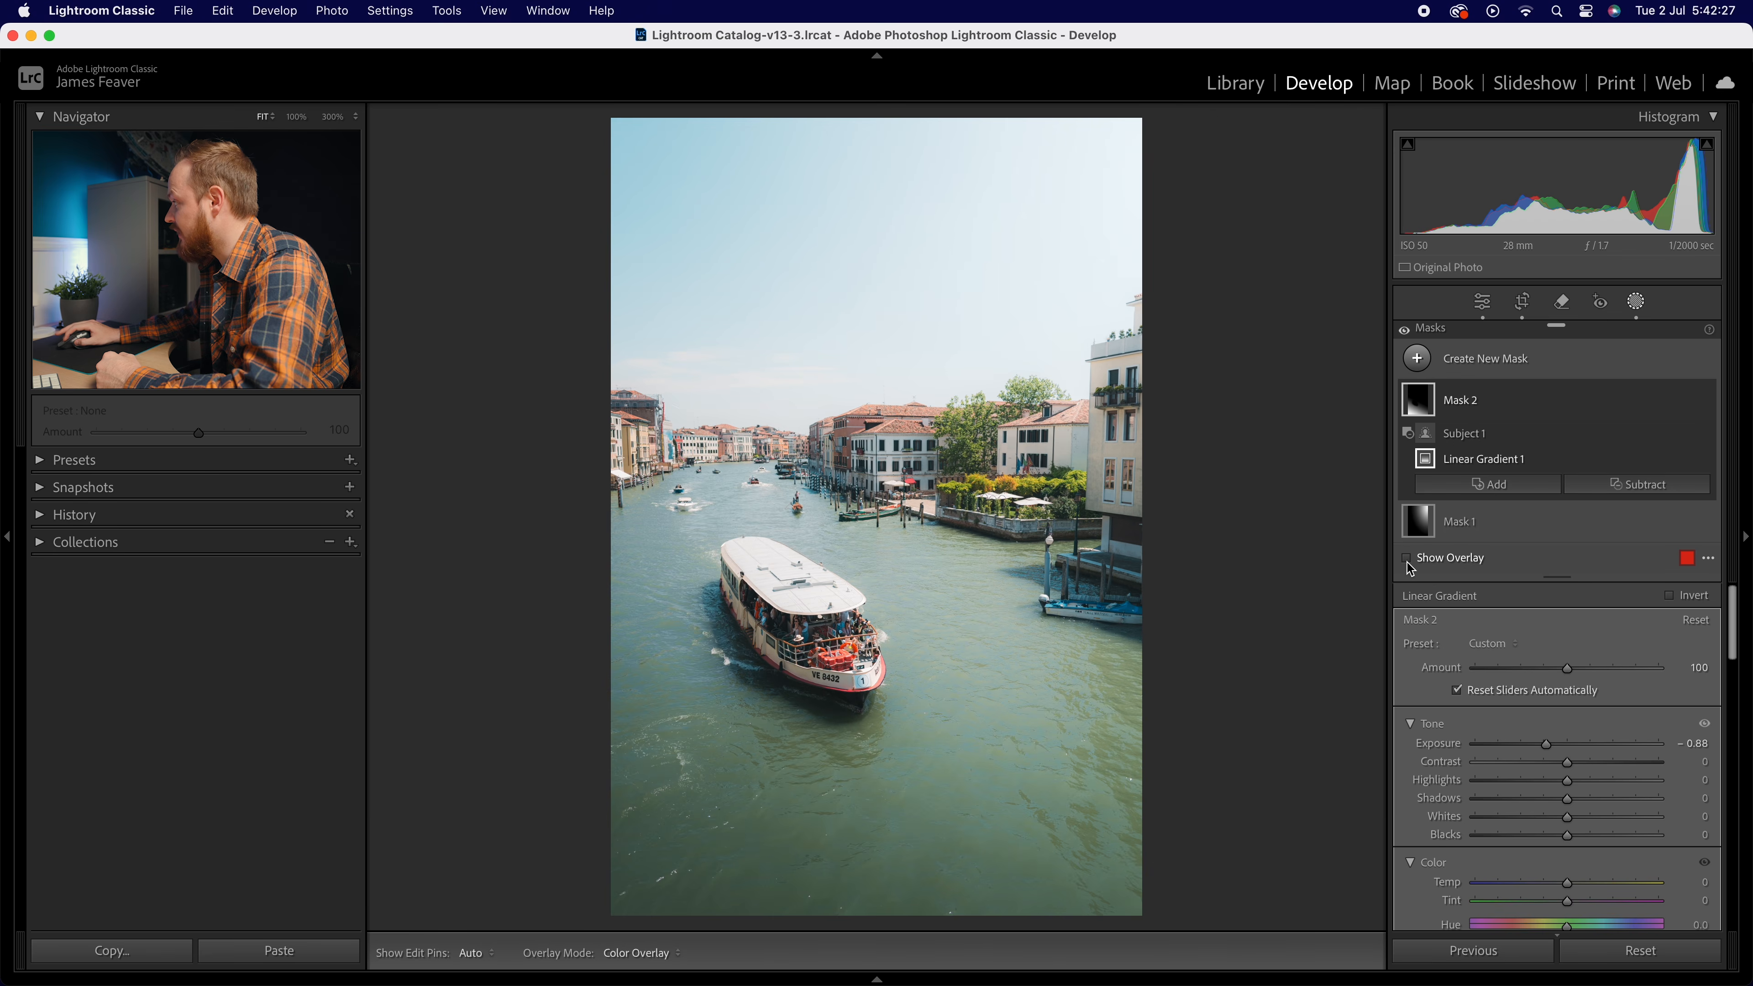
pyautogui.click(1406, 559)
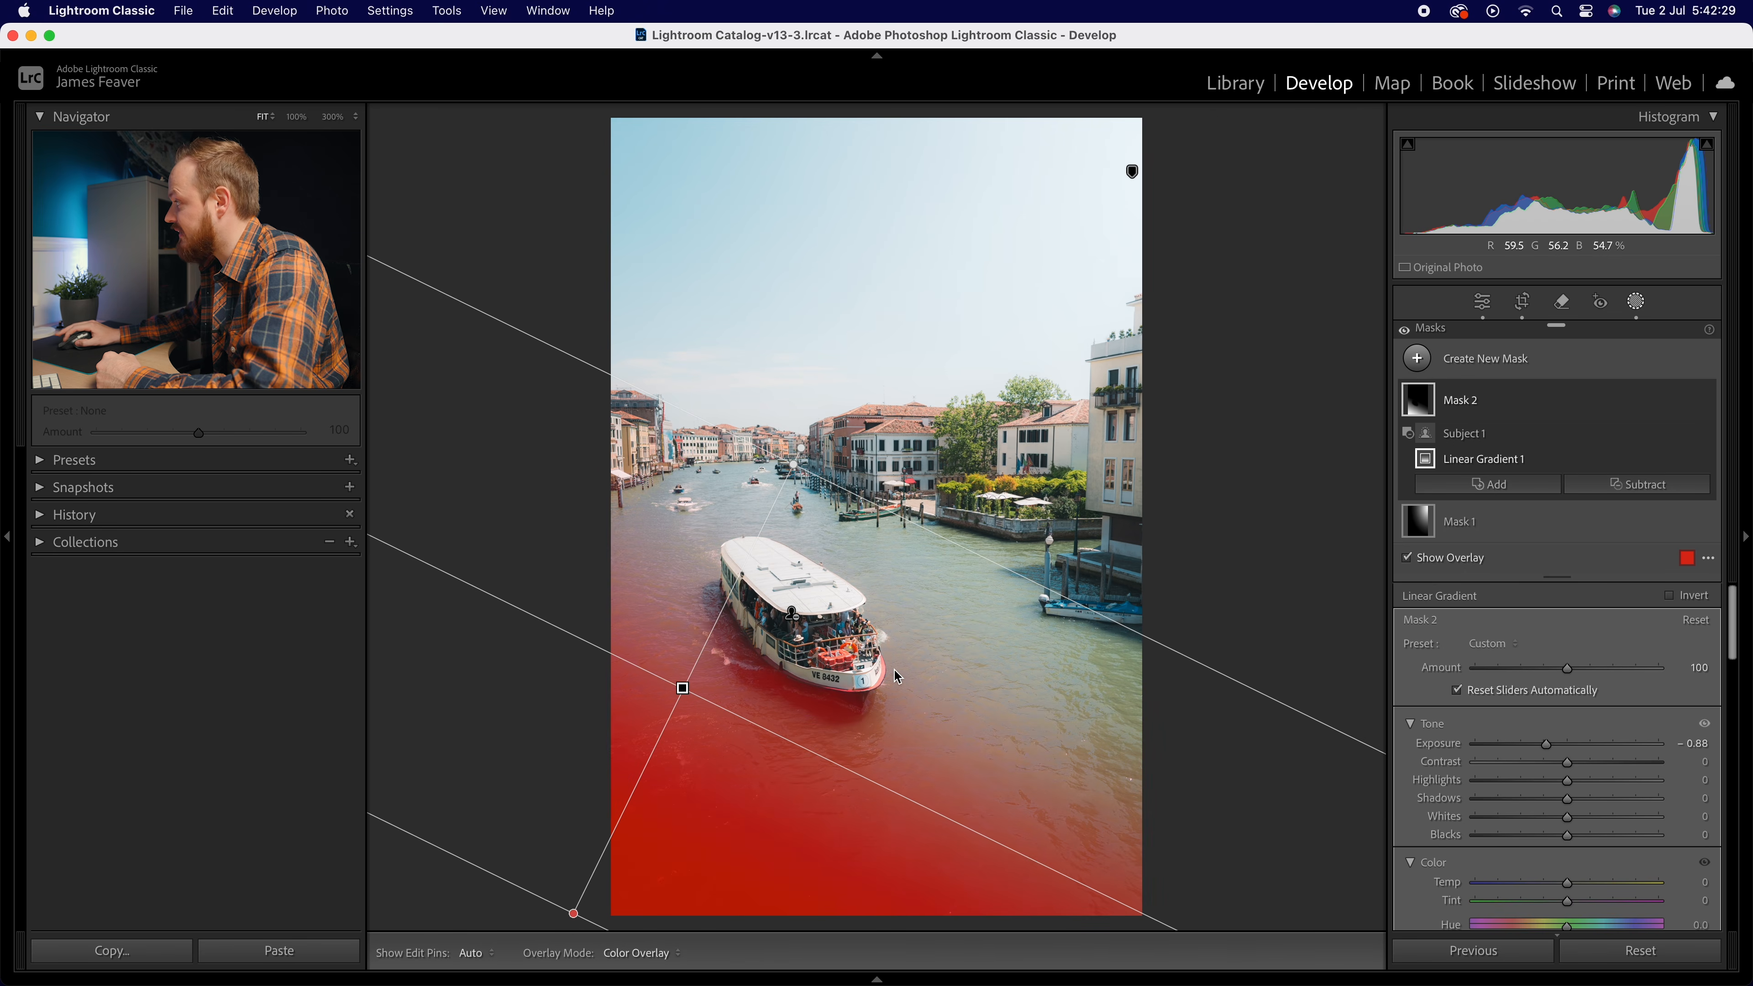
pyautogui.press('o')
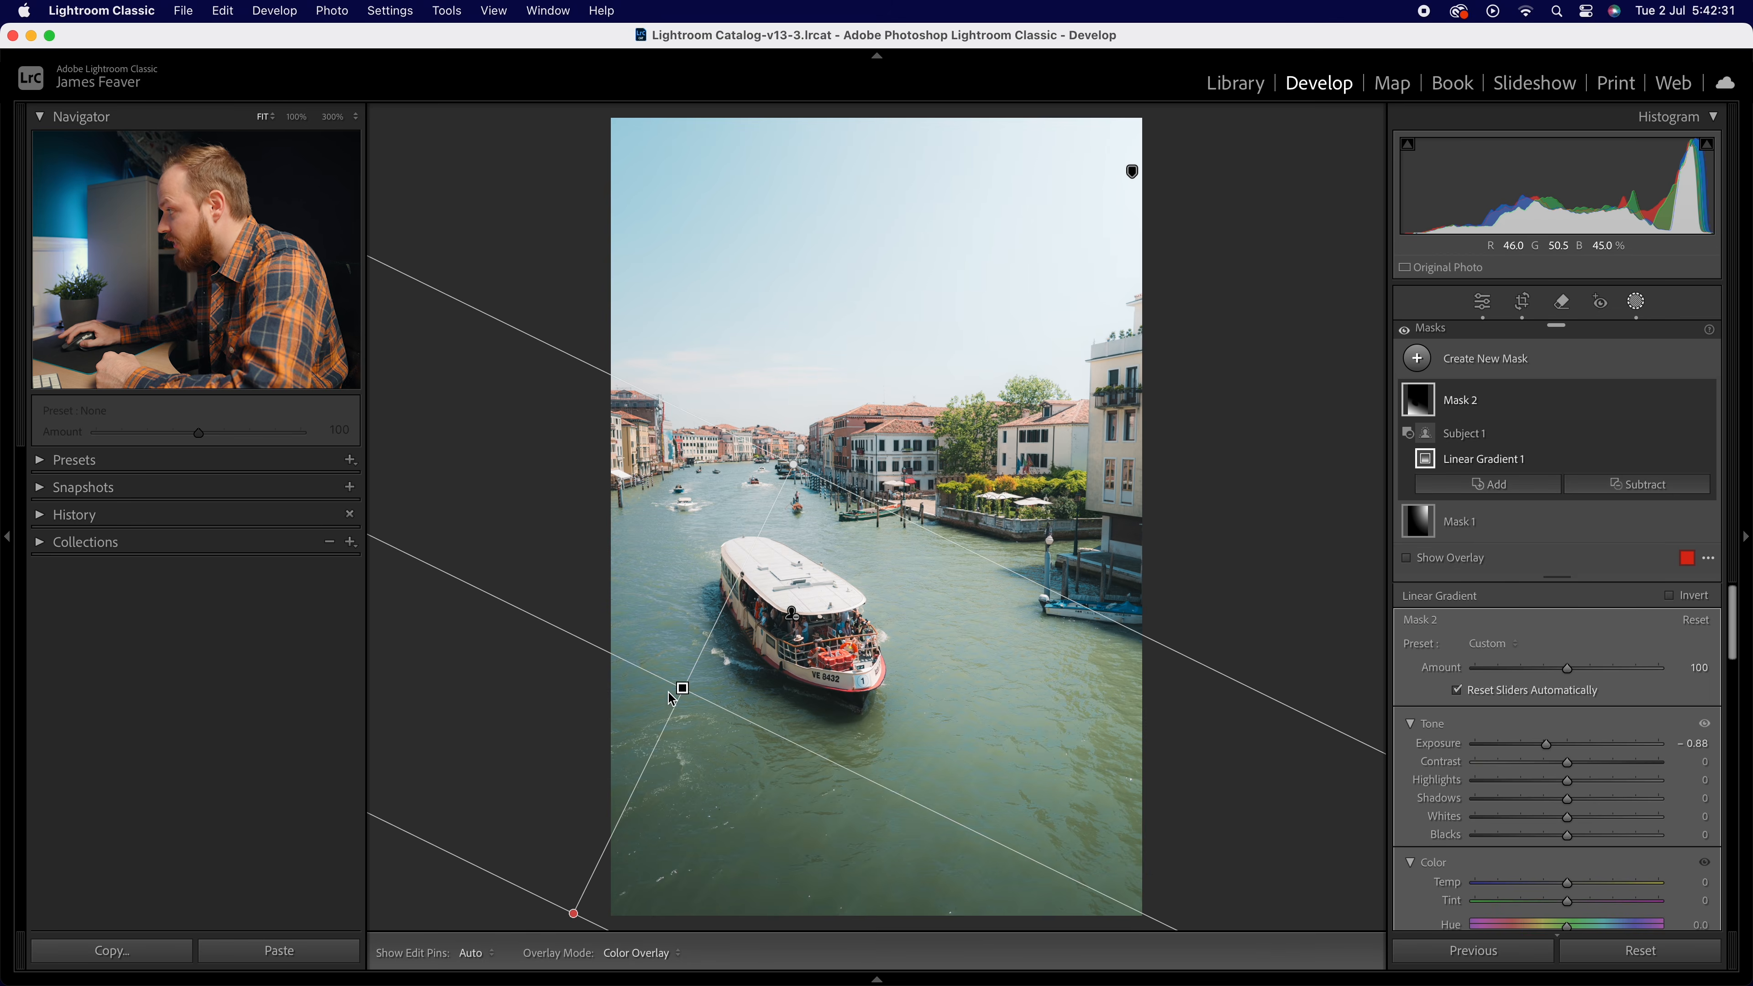
pyautogui.moveTo(681, 690); pyautogui.dragTo(694, 698)
pyautogui.moveTo(802, 467); pyautogui.dragTo(827, 515)
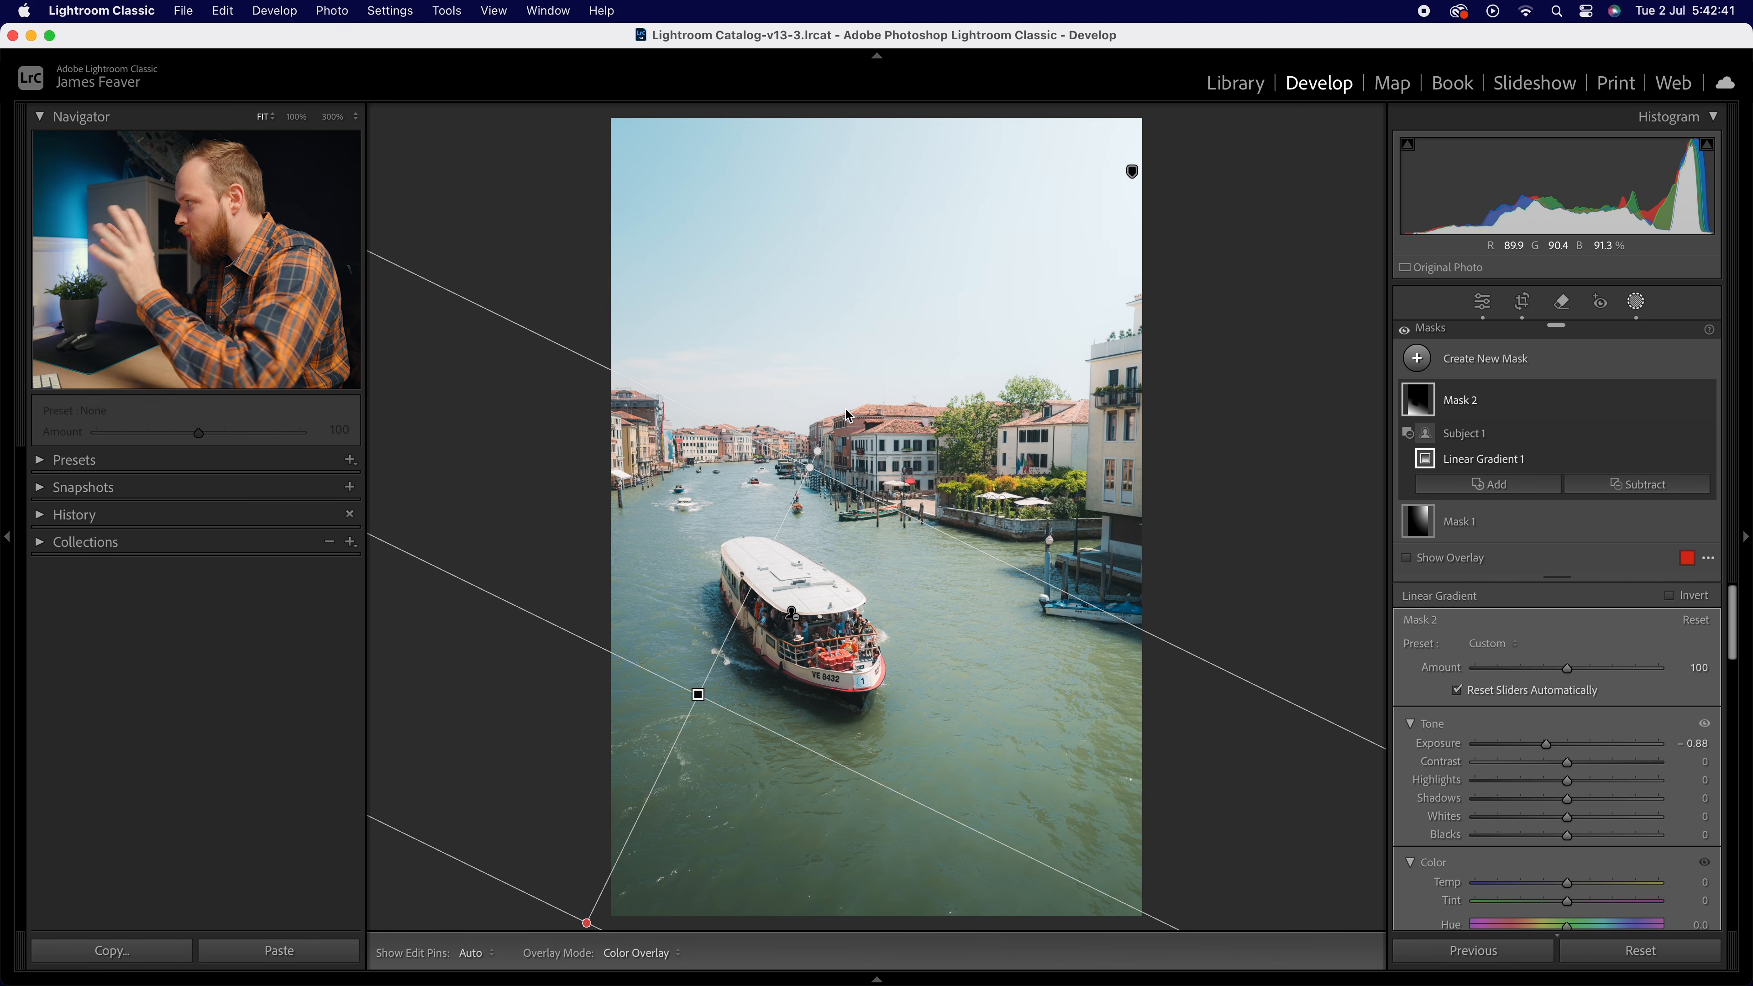
# Add a Select Sky mask and cool the sky with a Temp of -25, keeping Tint at 0
pyautogui.click(1419, 359)
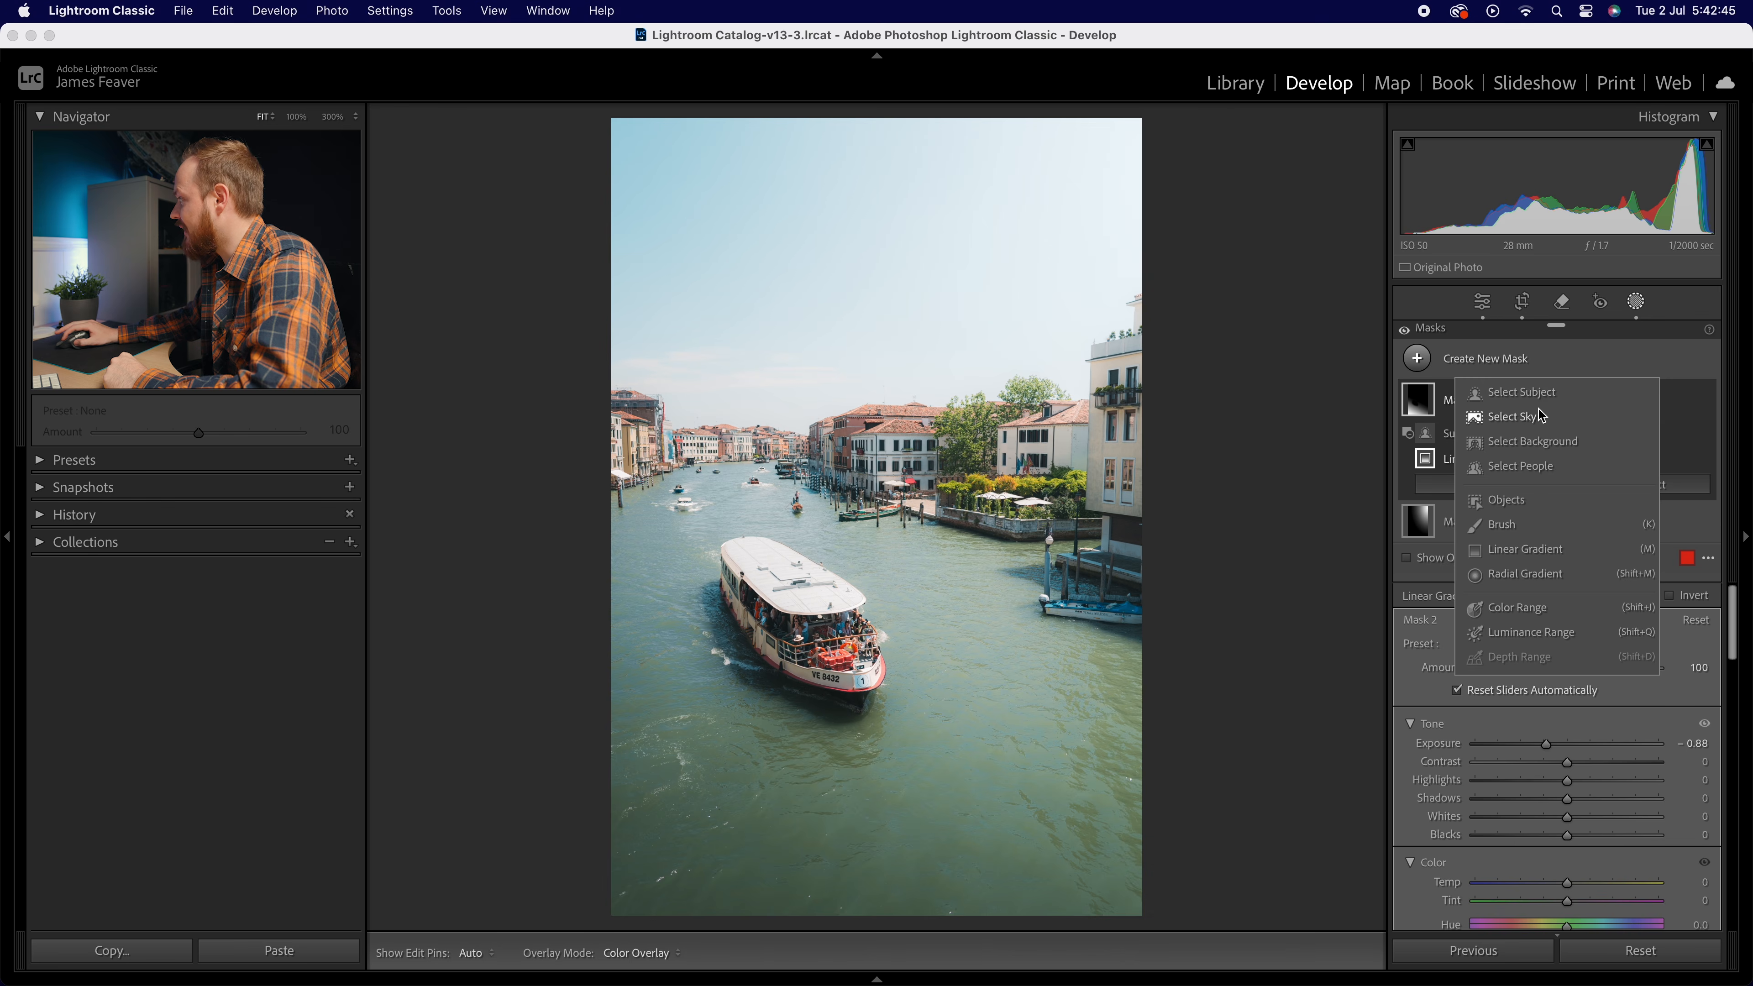
pyautogui.click(1505, 417)
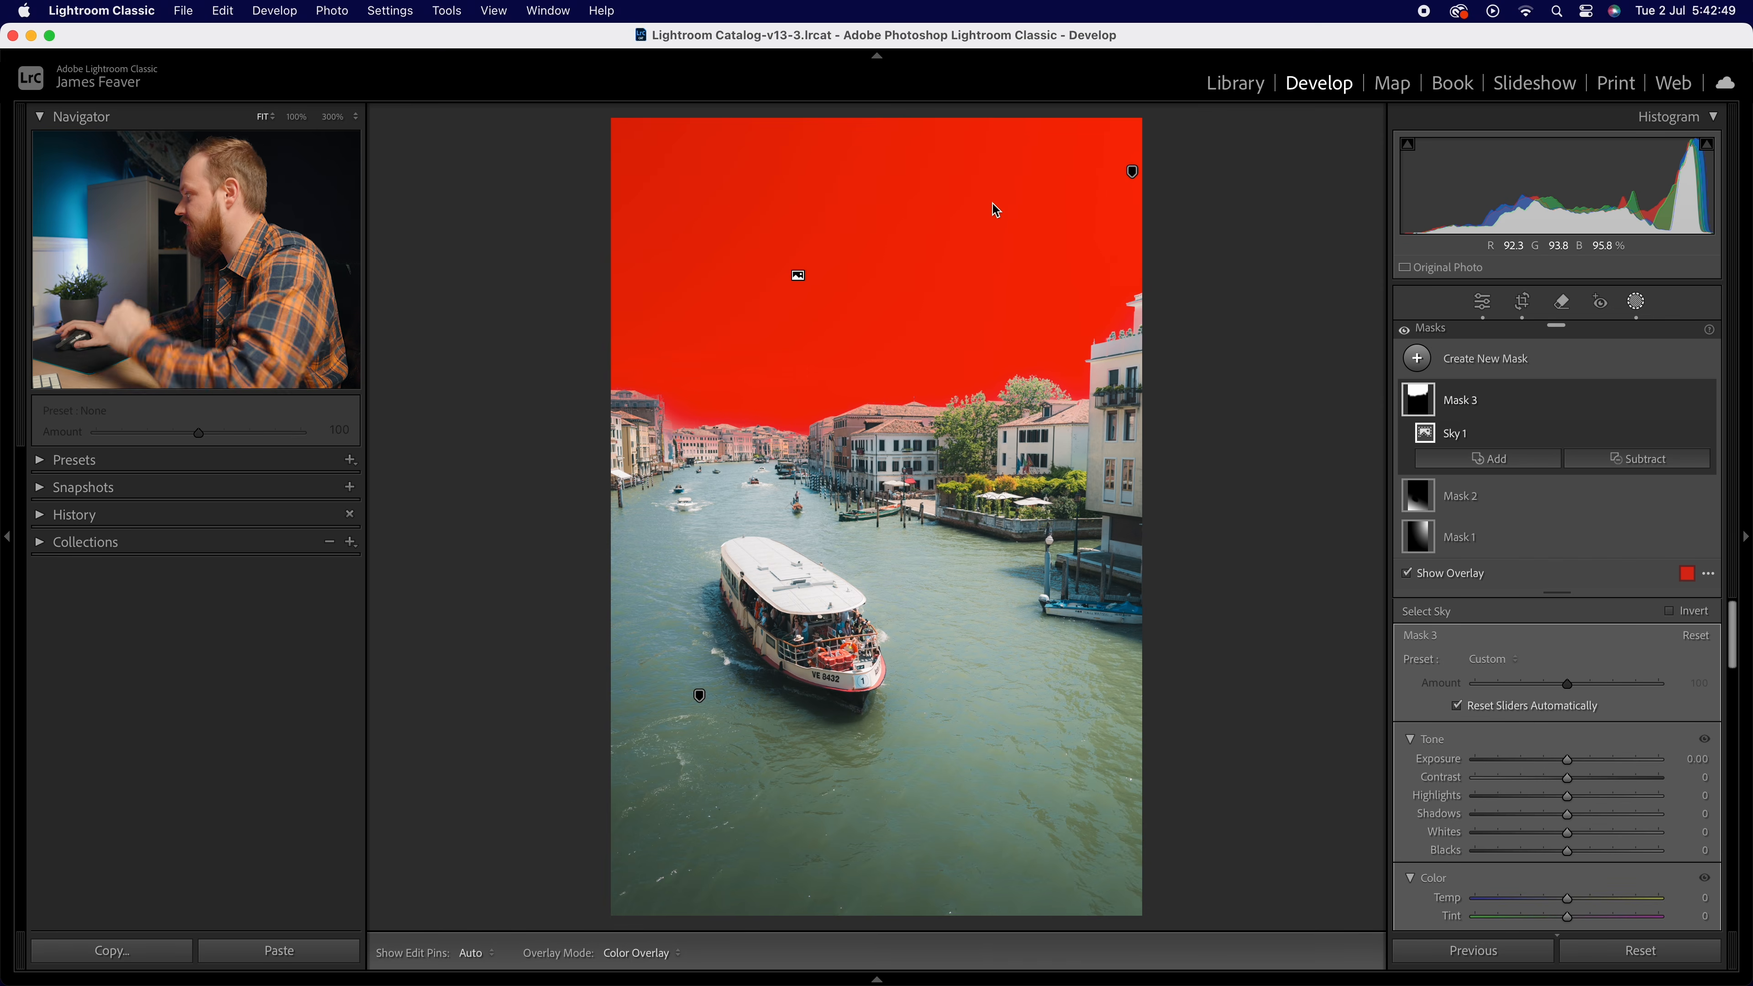
pyautogui.scroll(-5, 1618, 644)
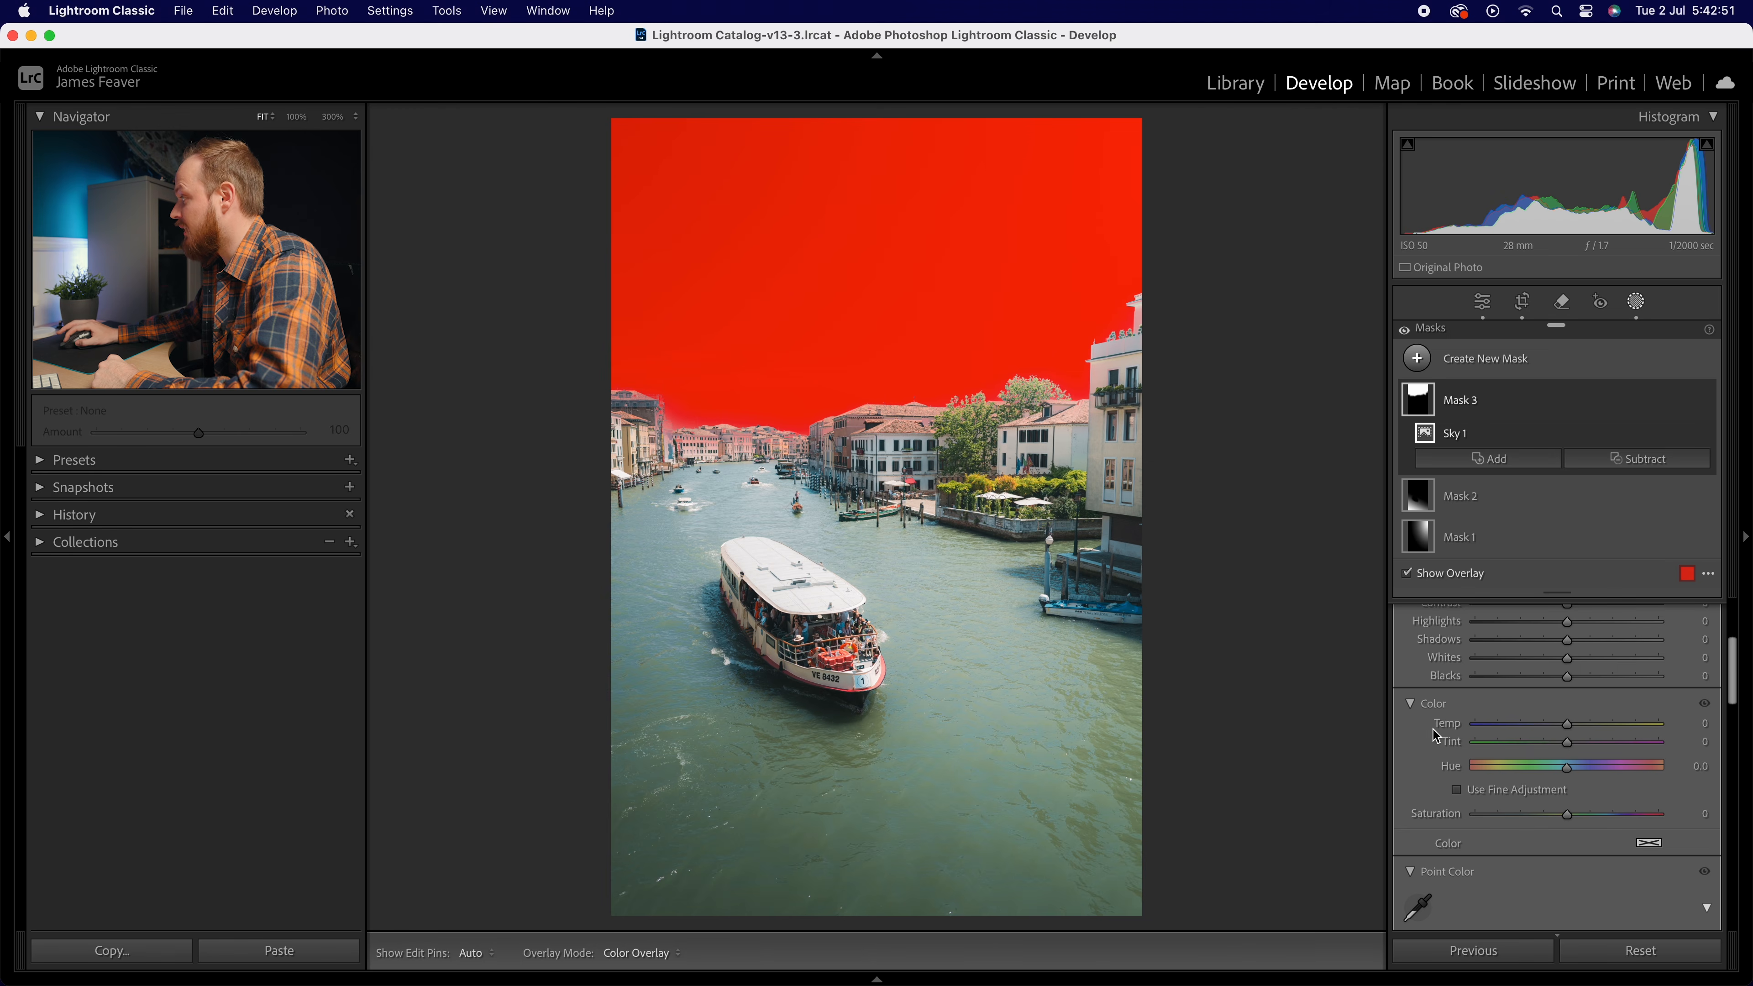
pyautogui.click(1570, 729)
pyautogui.moveTo(1556, 731); pyautogui.dragTo(1551, 730)
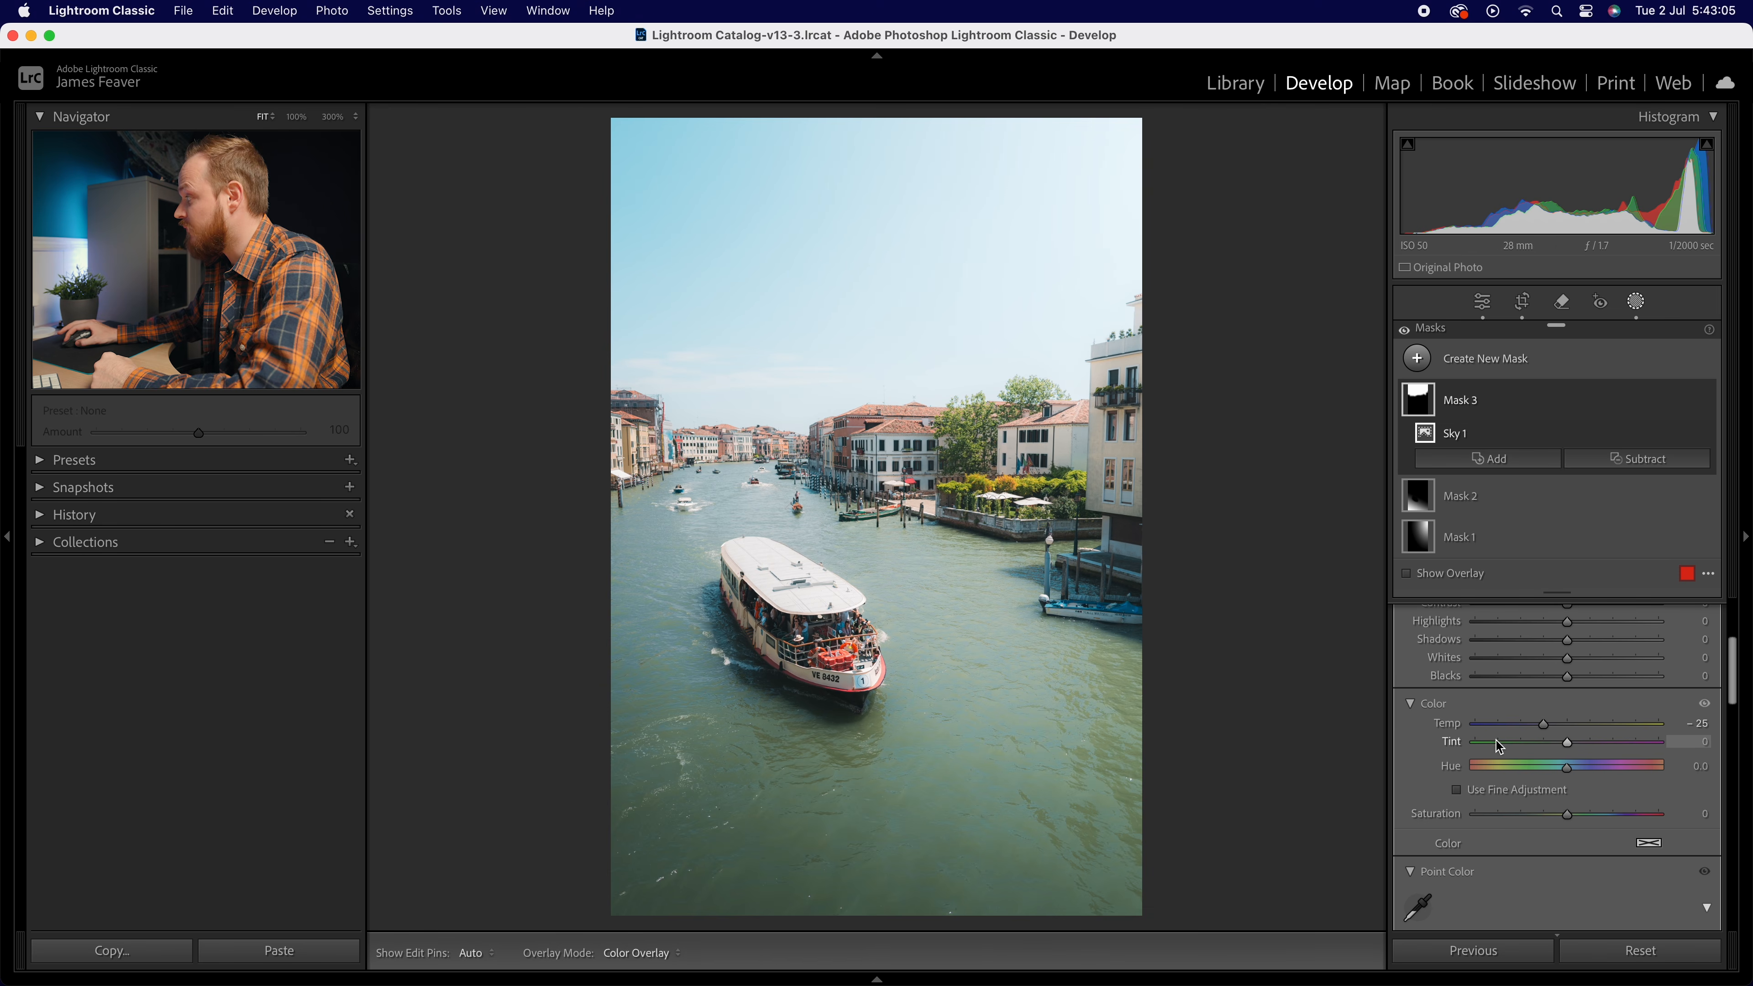
pyautogui.moveTo(1537, 750); pyautogui.dragTo(1563, 749)
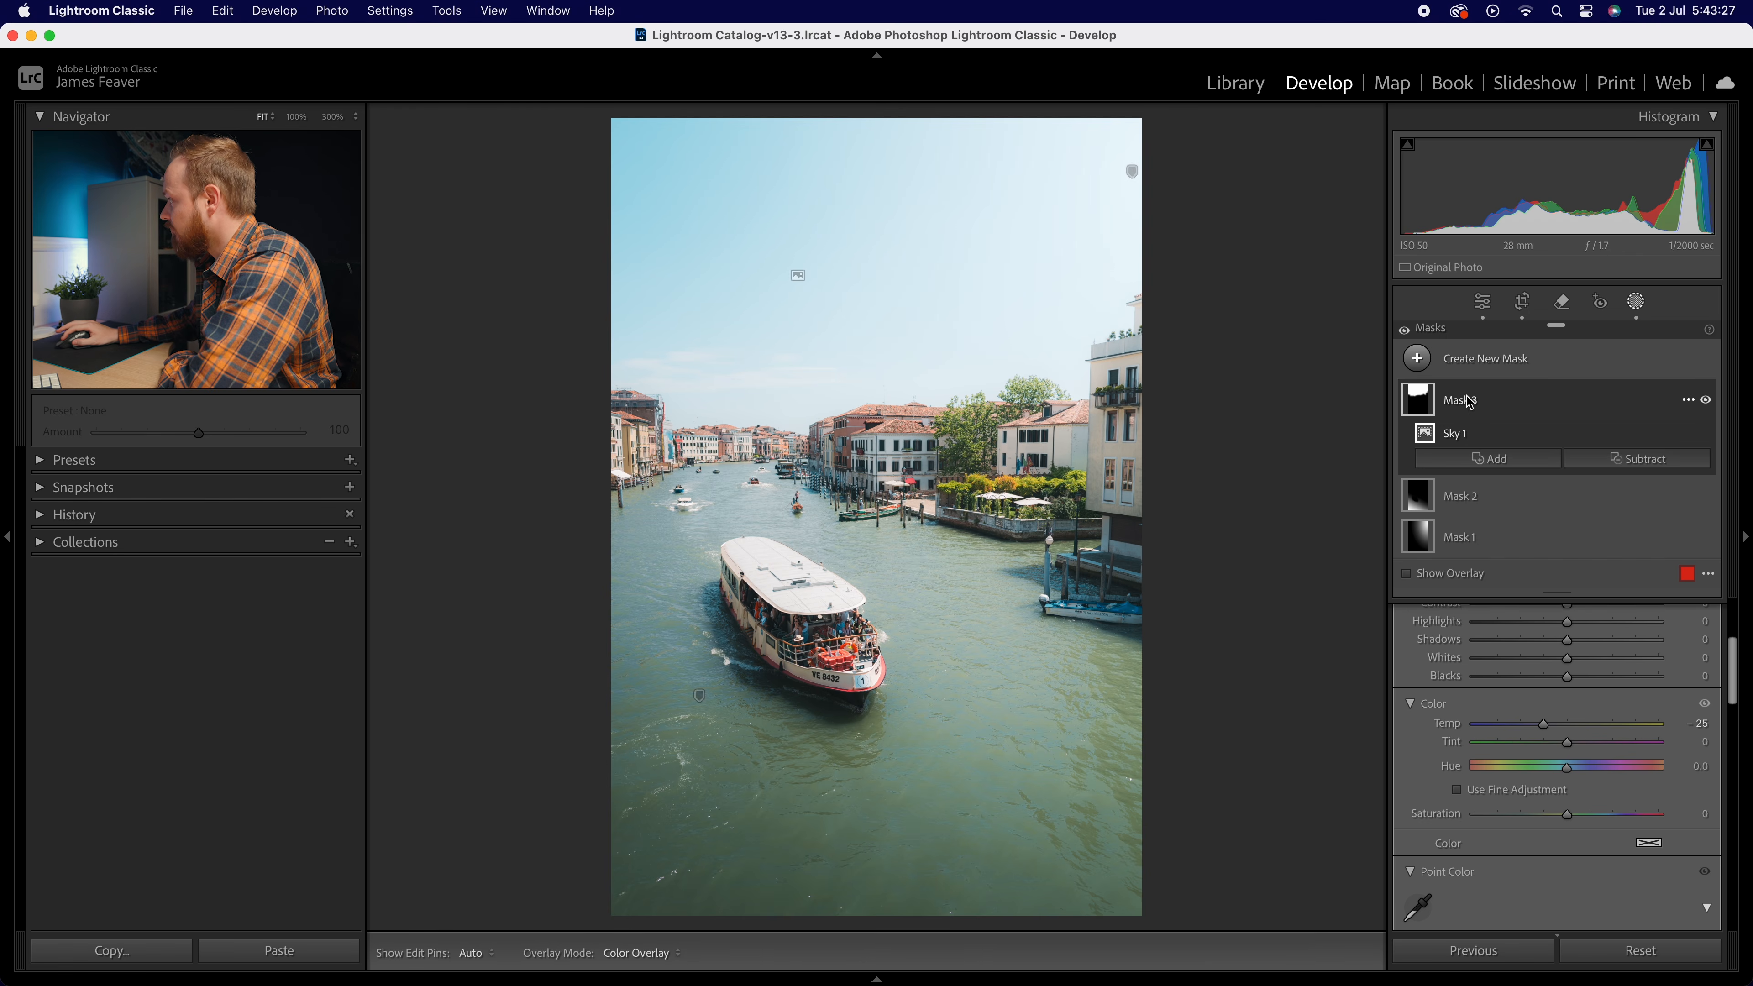
# Paint a round brush mask on the water at the photo's lower right and set its Temp to -35
pyautogui.click(1443, 366)
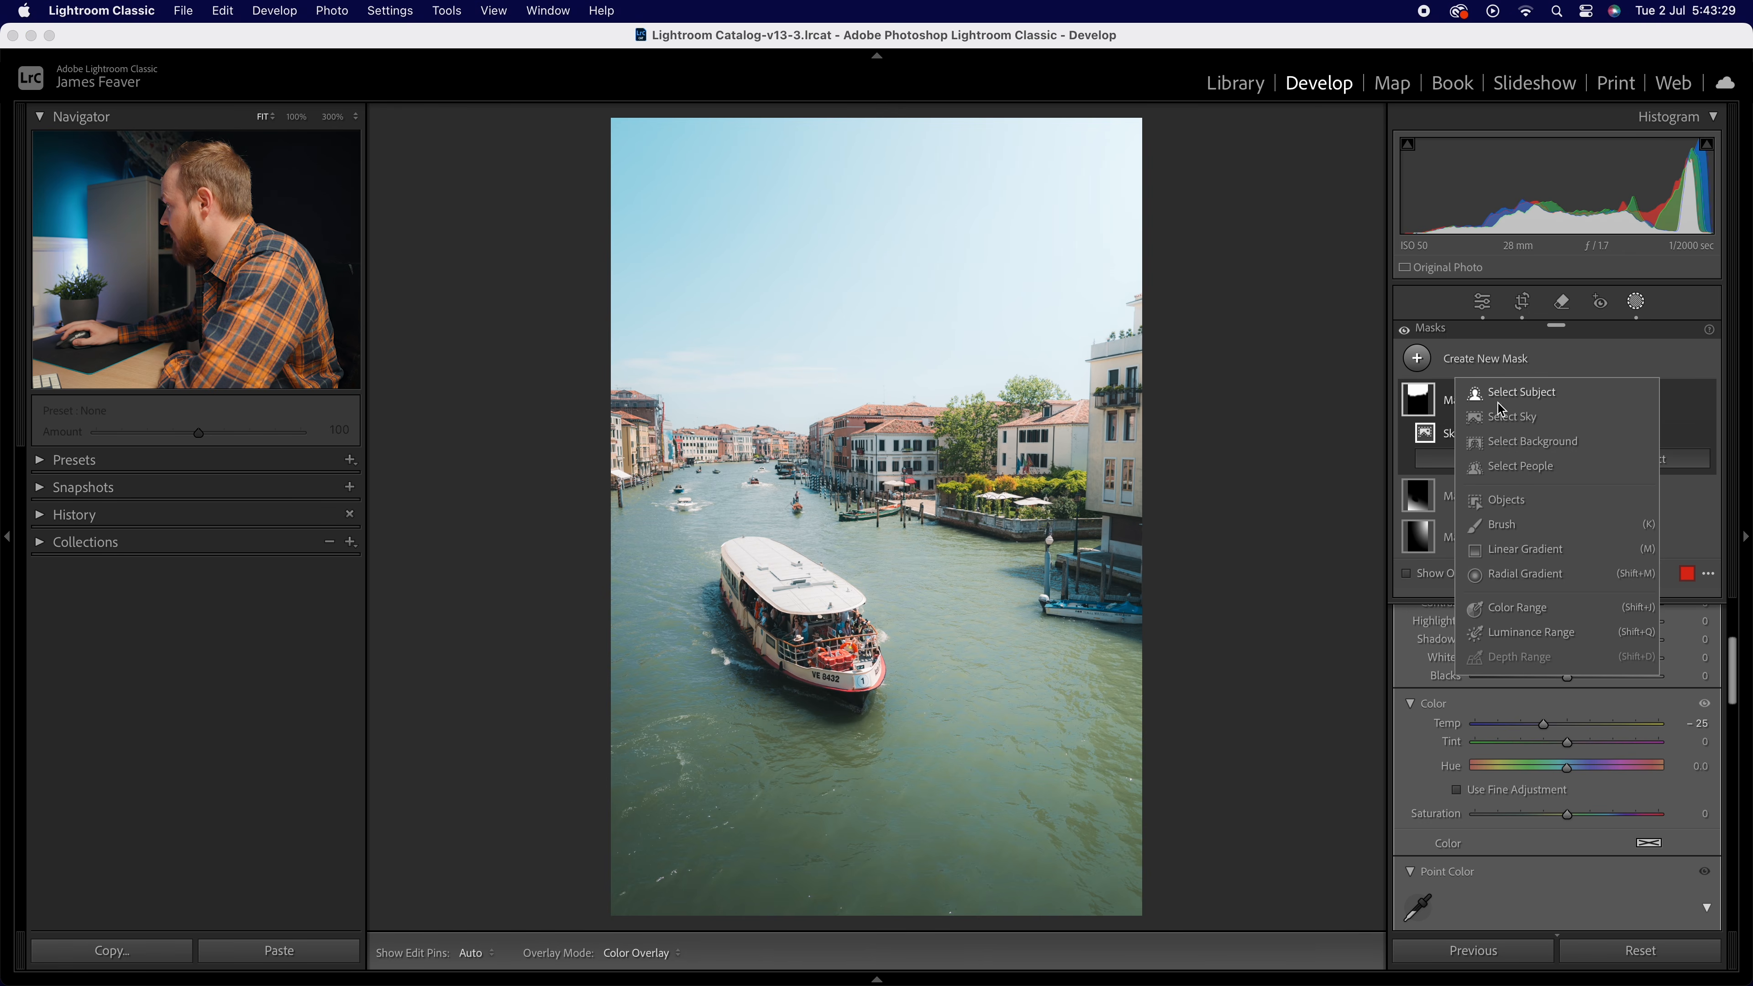
pyautogui.click(1504, 526)
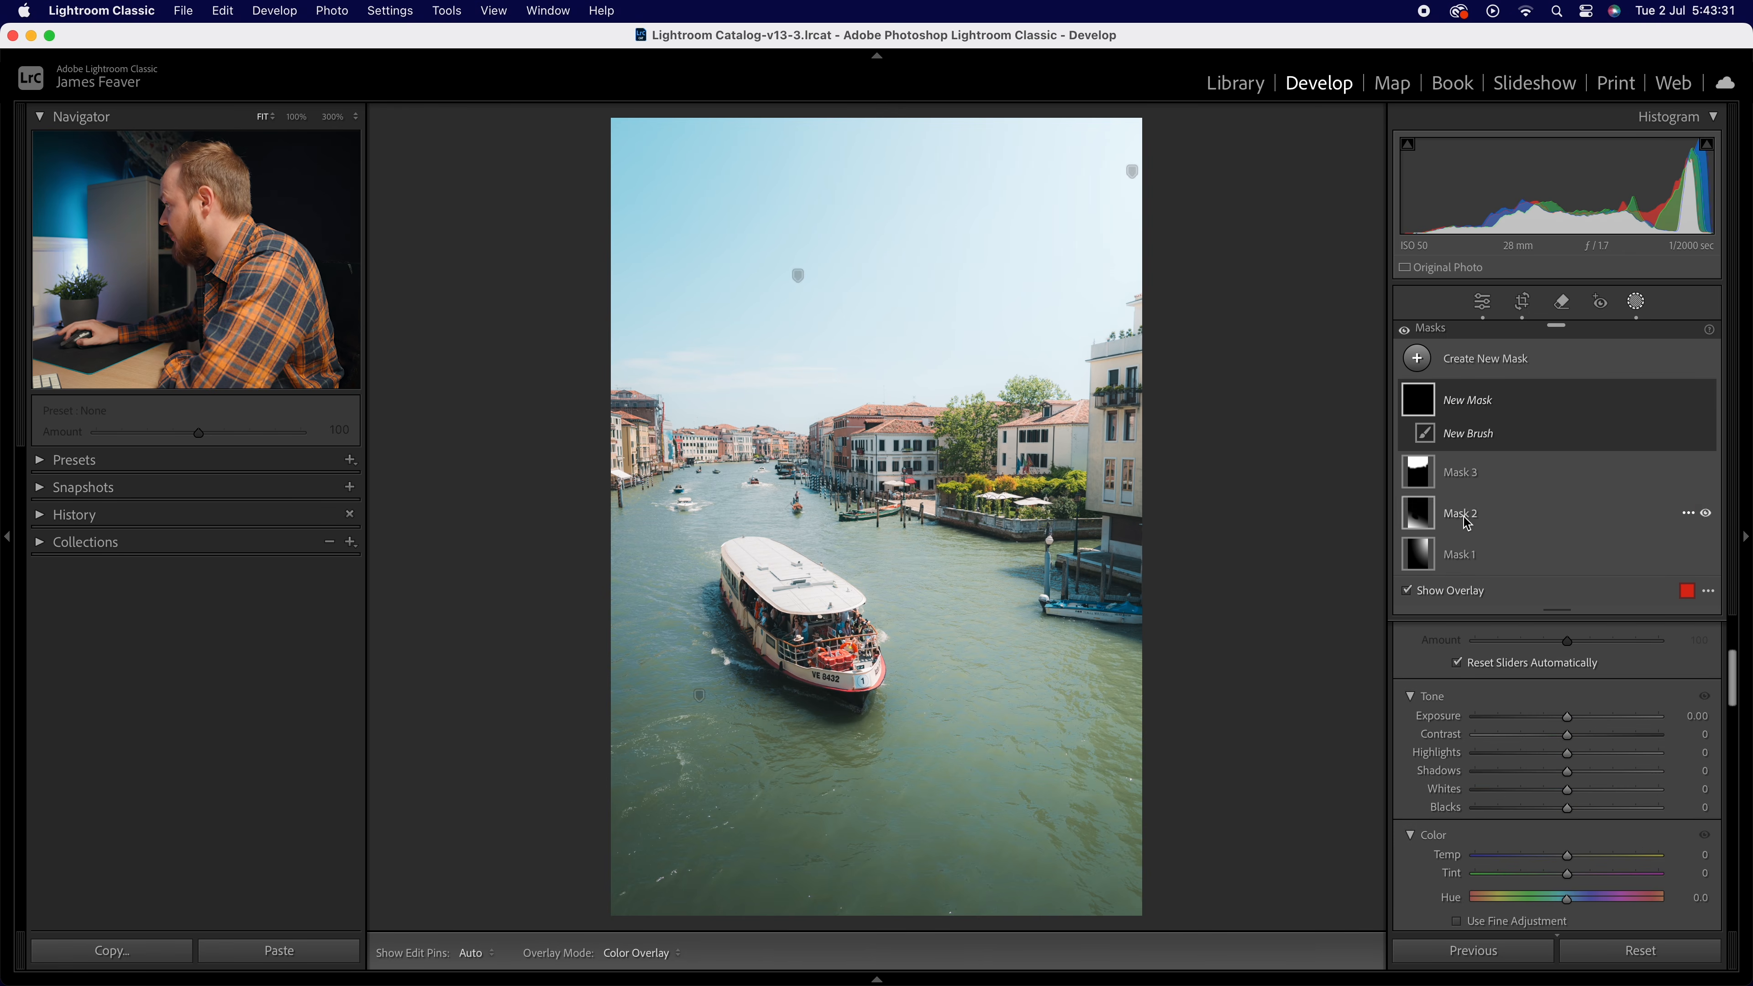
pyautogui.moveTo(981, 782)
pyautogui.mouseDown()
pyautogui.moveTo(1046, 755)
pyautogui.moveTo(989, 740)
pyautogui.moveTo(1051, 734)
pyautogui.moveTo(1037, 754)
pyautogui.moveTo(990, 766)
pyautogui.mouseUp()
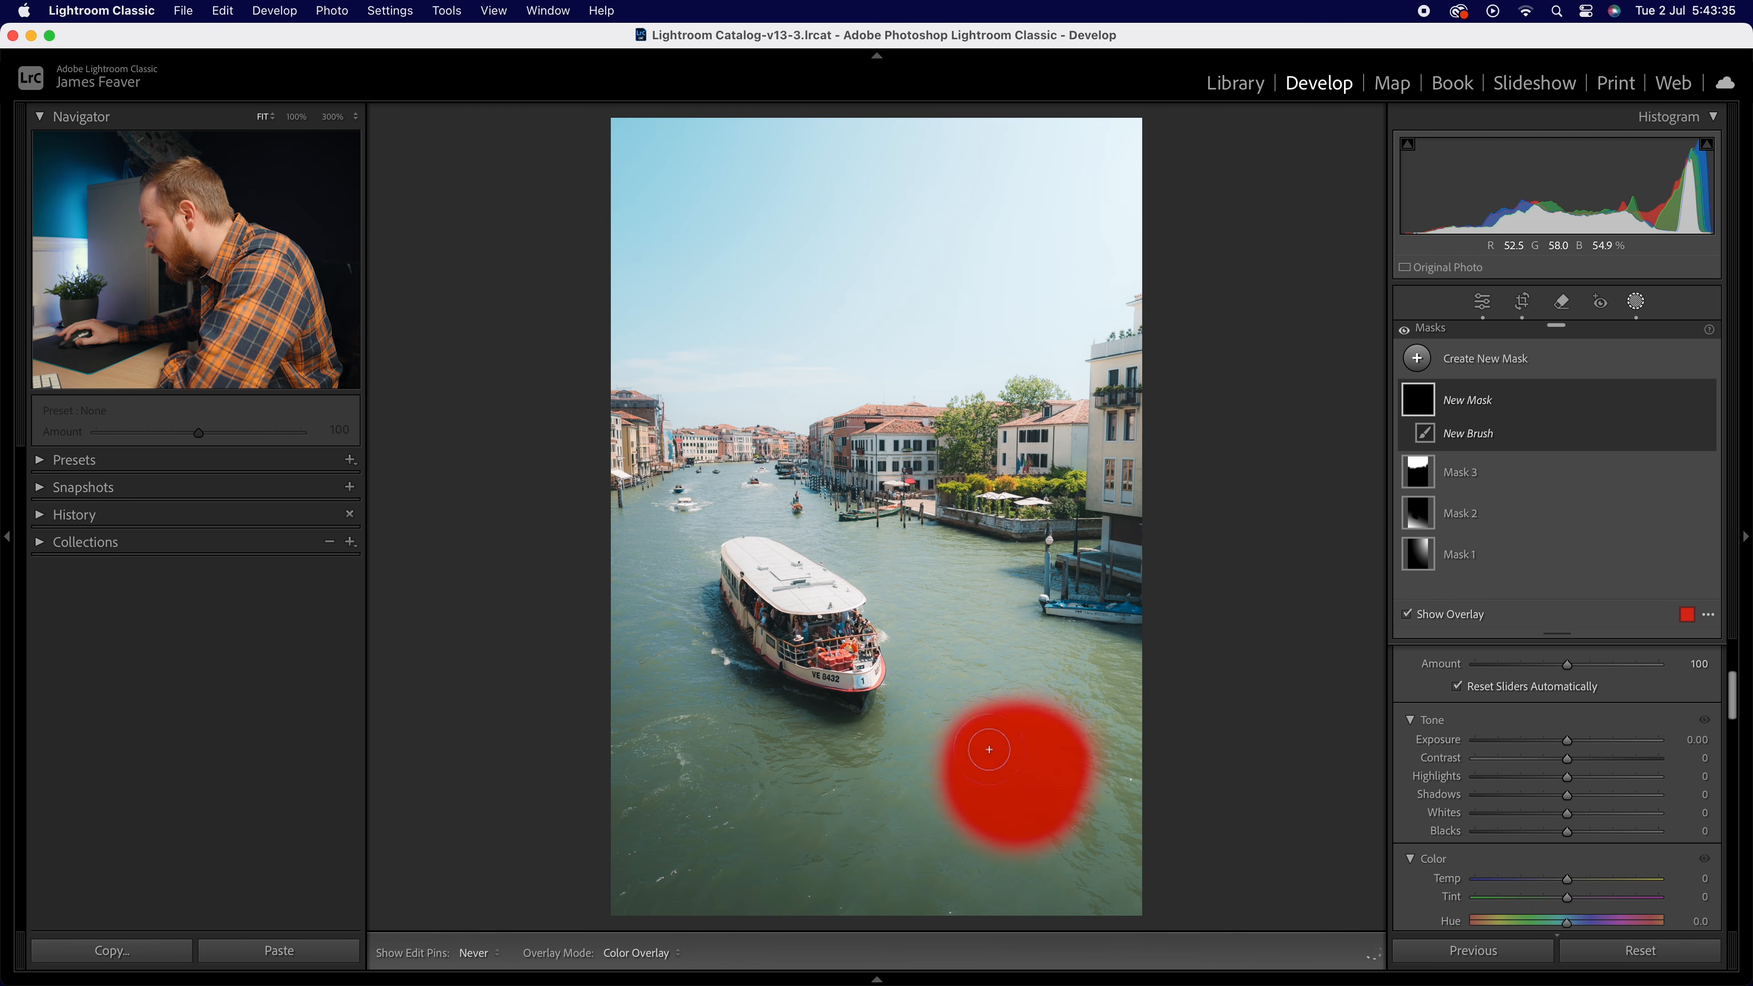
pyautogui.scroll(-2, 1407, 822)
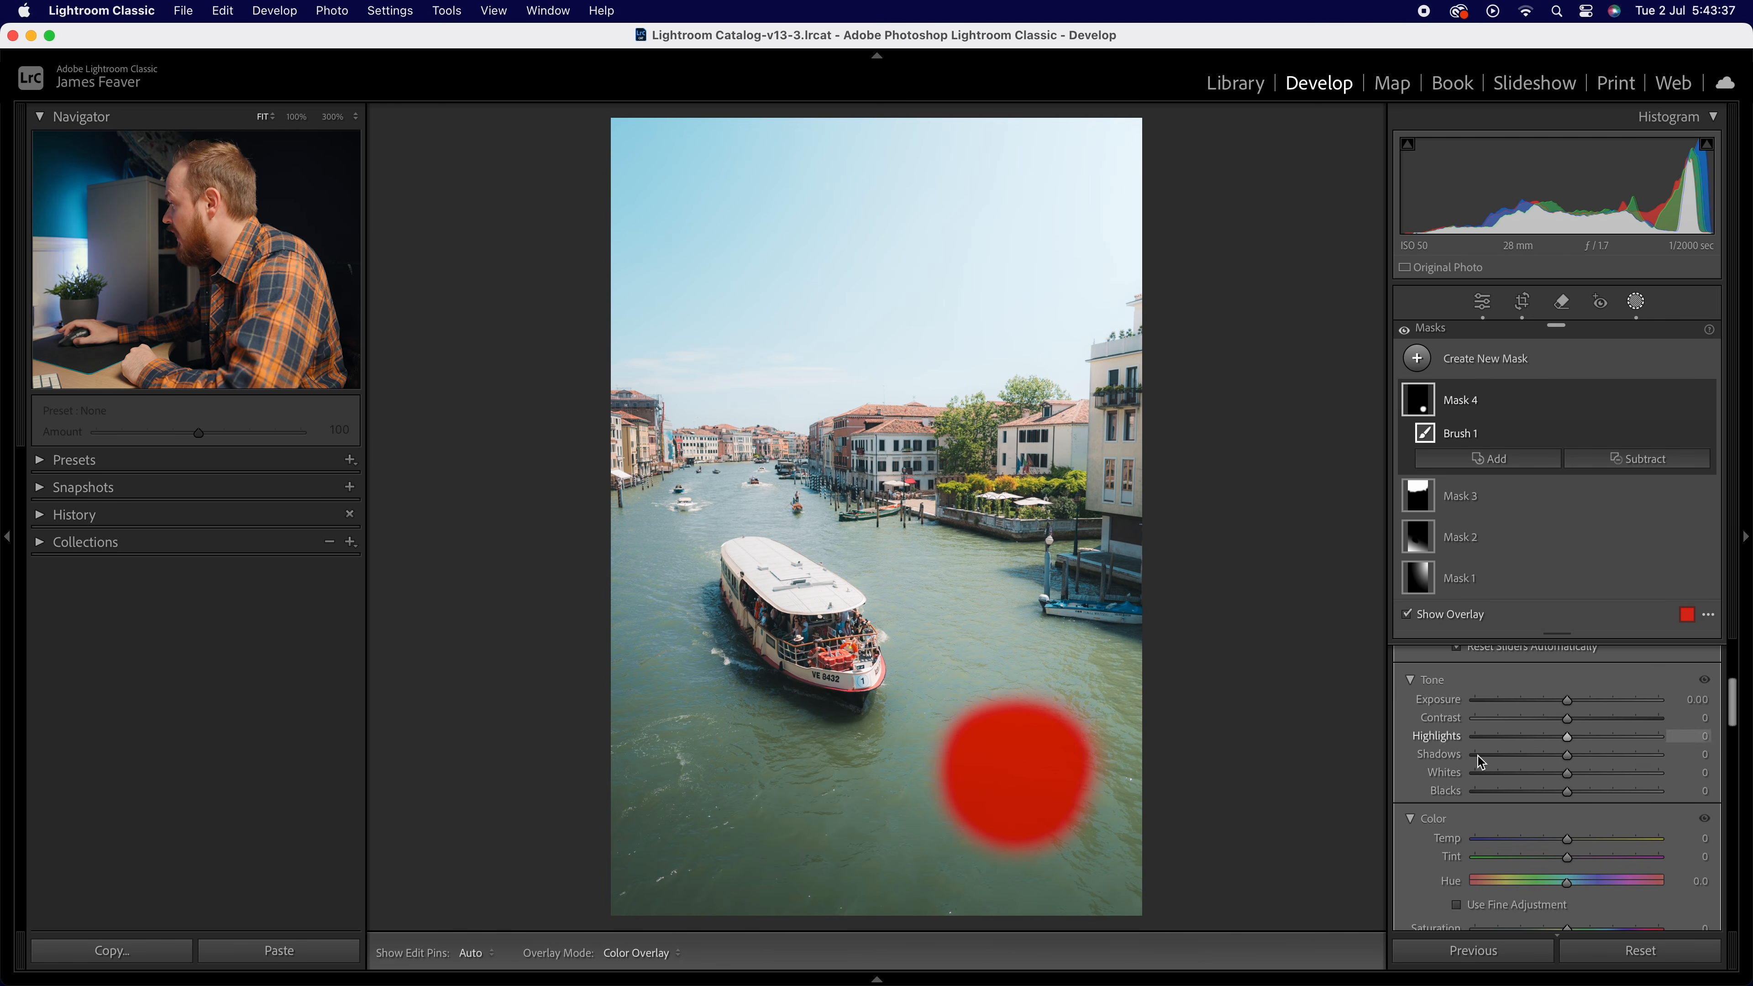
pyautogui.moveTo(1570, 848); pyautogui.dragTo(1555, 846)
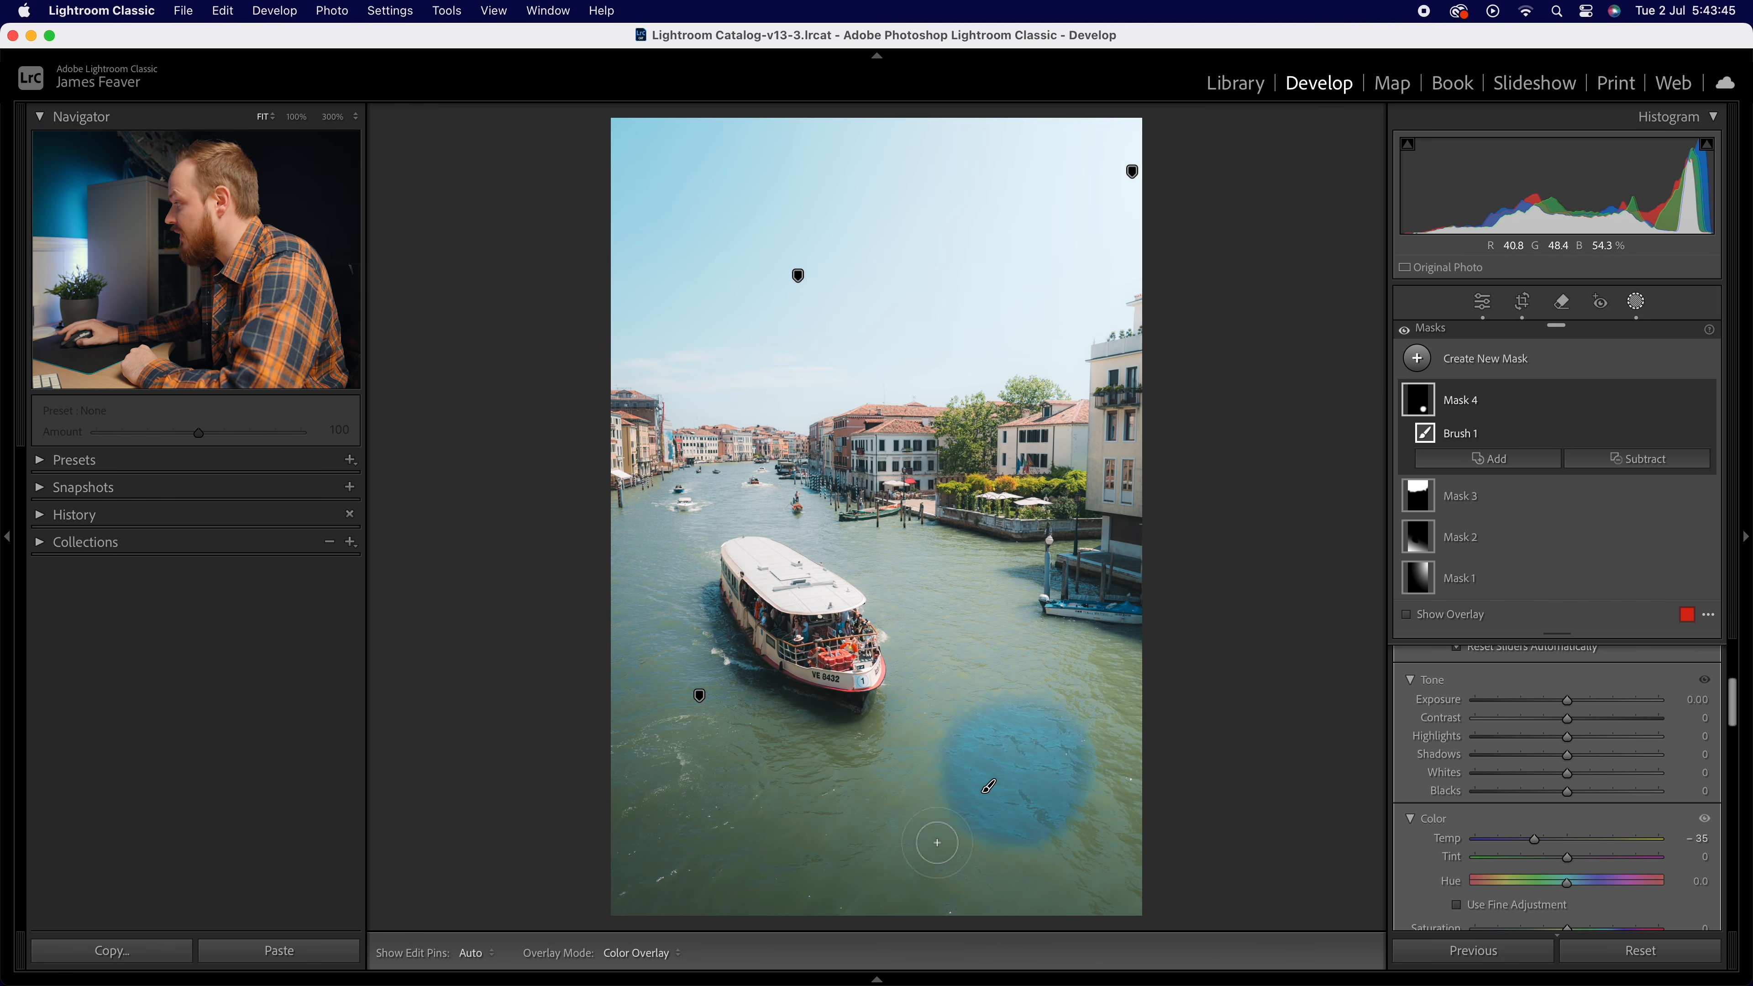
# Extend Mask 4's brush over all the canal water around the boats, checking coverage with the mask overlay and hiding it when finished
pyautogui.moveTo(987, 829)
pyautogui.mouseDown()
pyautogui.moveTo(627, 838)
pyautogui.moveTo(569, 892)
pyautogui.moveTo(587, 910)
pyautogui.moveTo(1138, 906)
pyautogui.moveTo(1099, 864)
pyautogui.moveTo(1202, 830)
pyautogui.moveTo(1052, 788)
pyautogui.moveTo(1086, 716)
pyautogui.moveTo(1083, 664)
pyautogui.mouseUp()
pyautogui.scroll(-3, 1050, 649)
pyautogui.press('h')
pyautogui.scroll(3, 1097, 652)
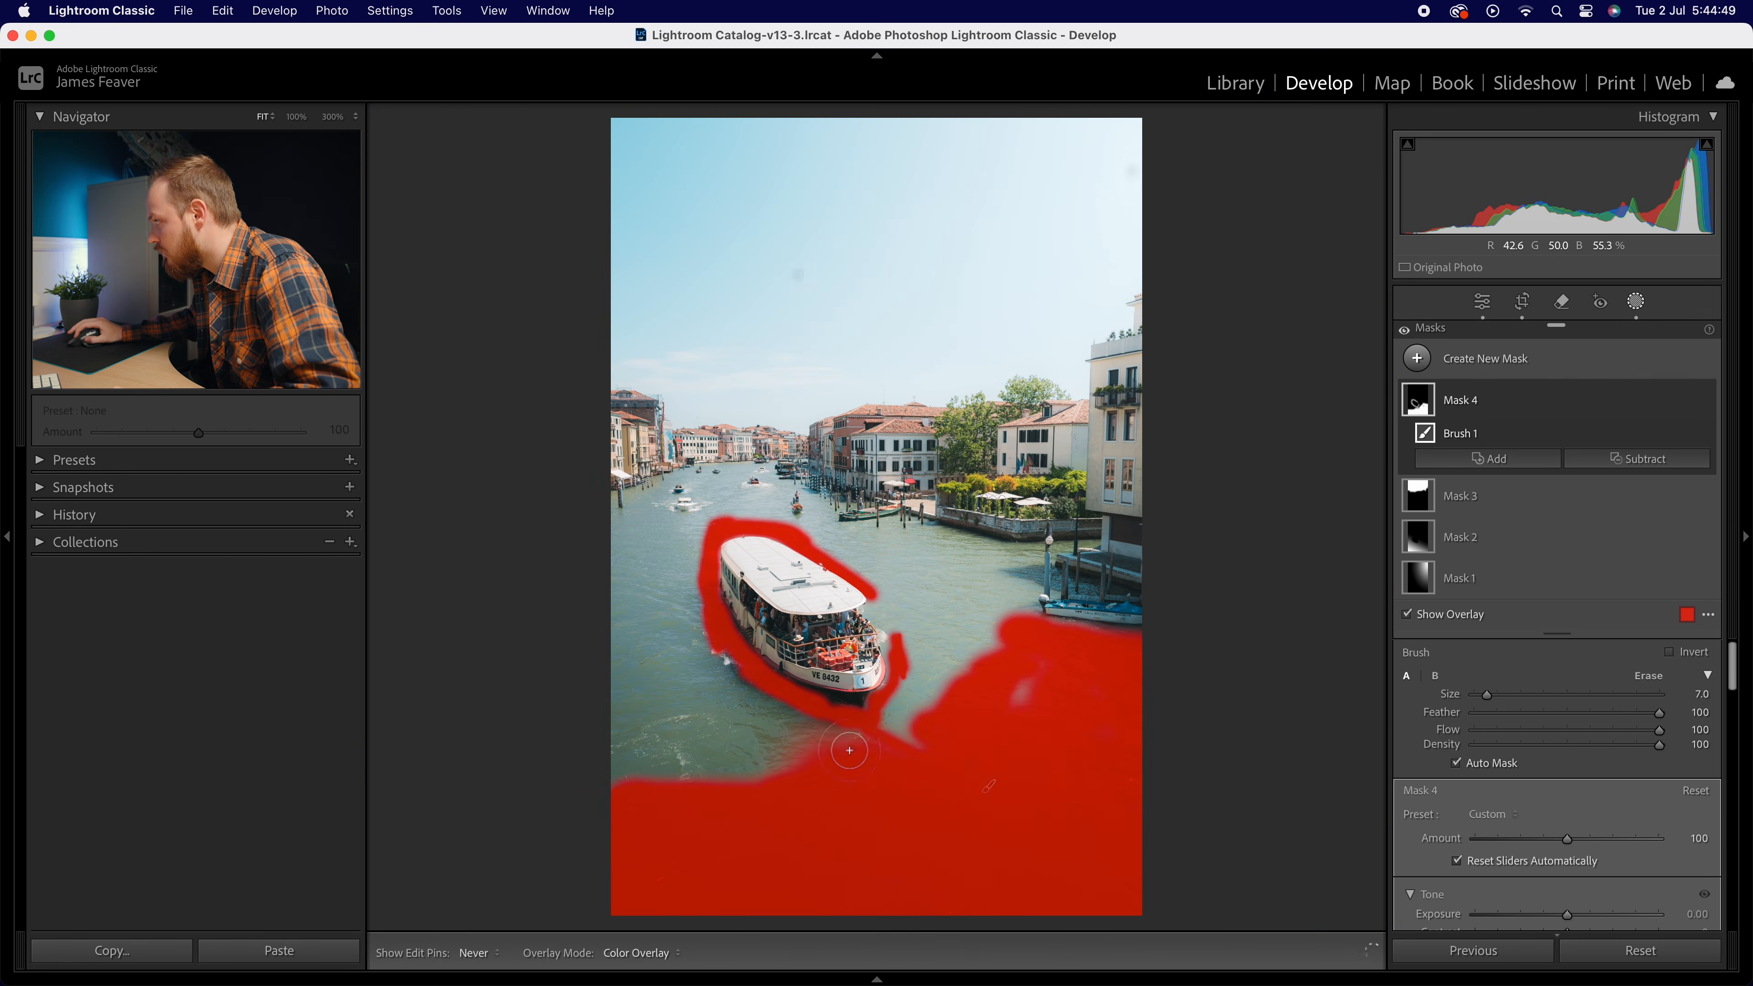
pyautogui.moveTo(849, 750)
pyautogui.mouseDown()
pyautogui.moveTo(784, 507)
pyautogui.moveTo(955, 572)
pyautogui.moveTo(1054, 575)
pyautogui.mouseUp()
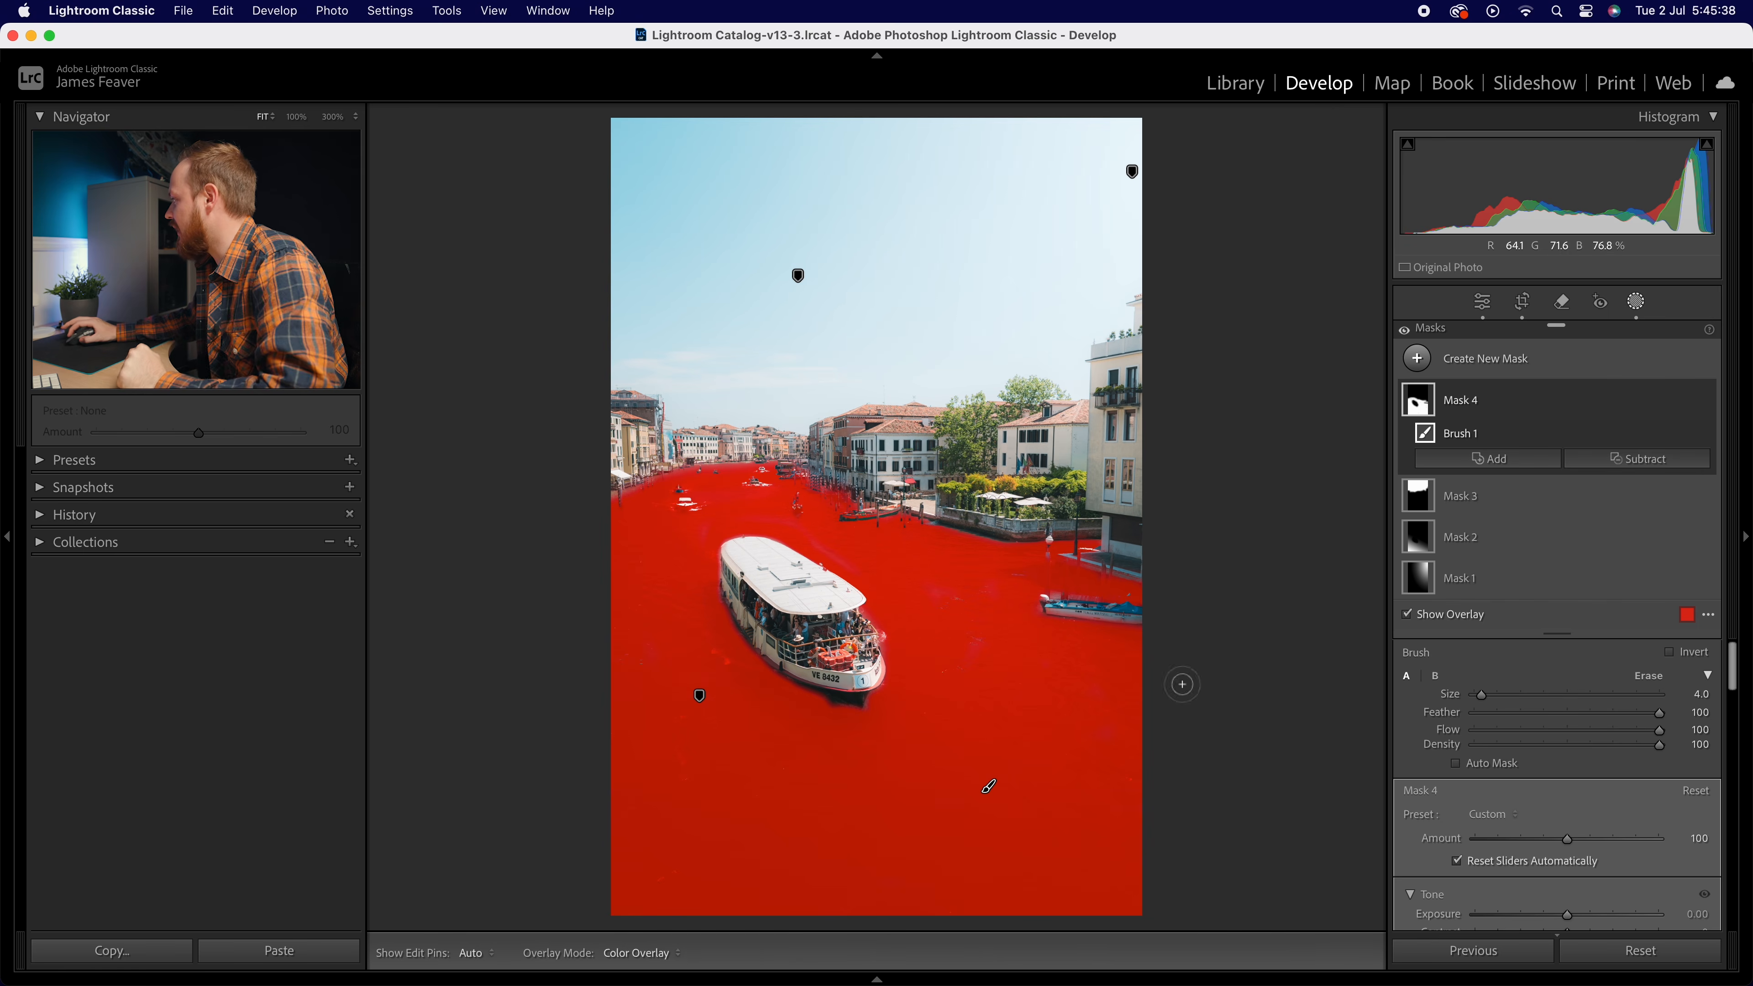
pyautogui.click(1408, 616)
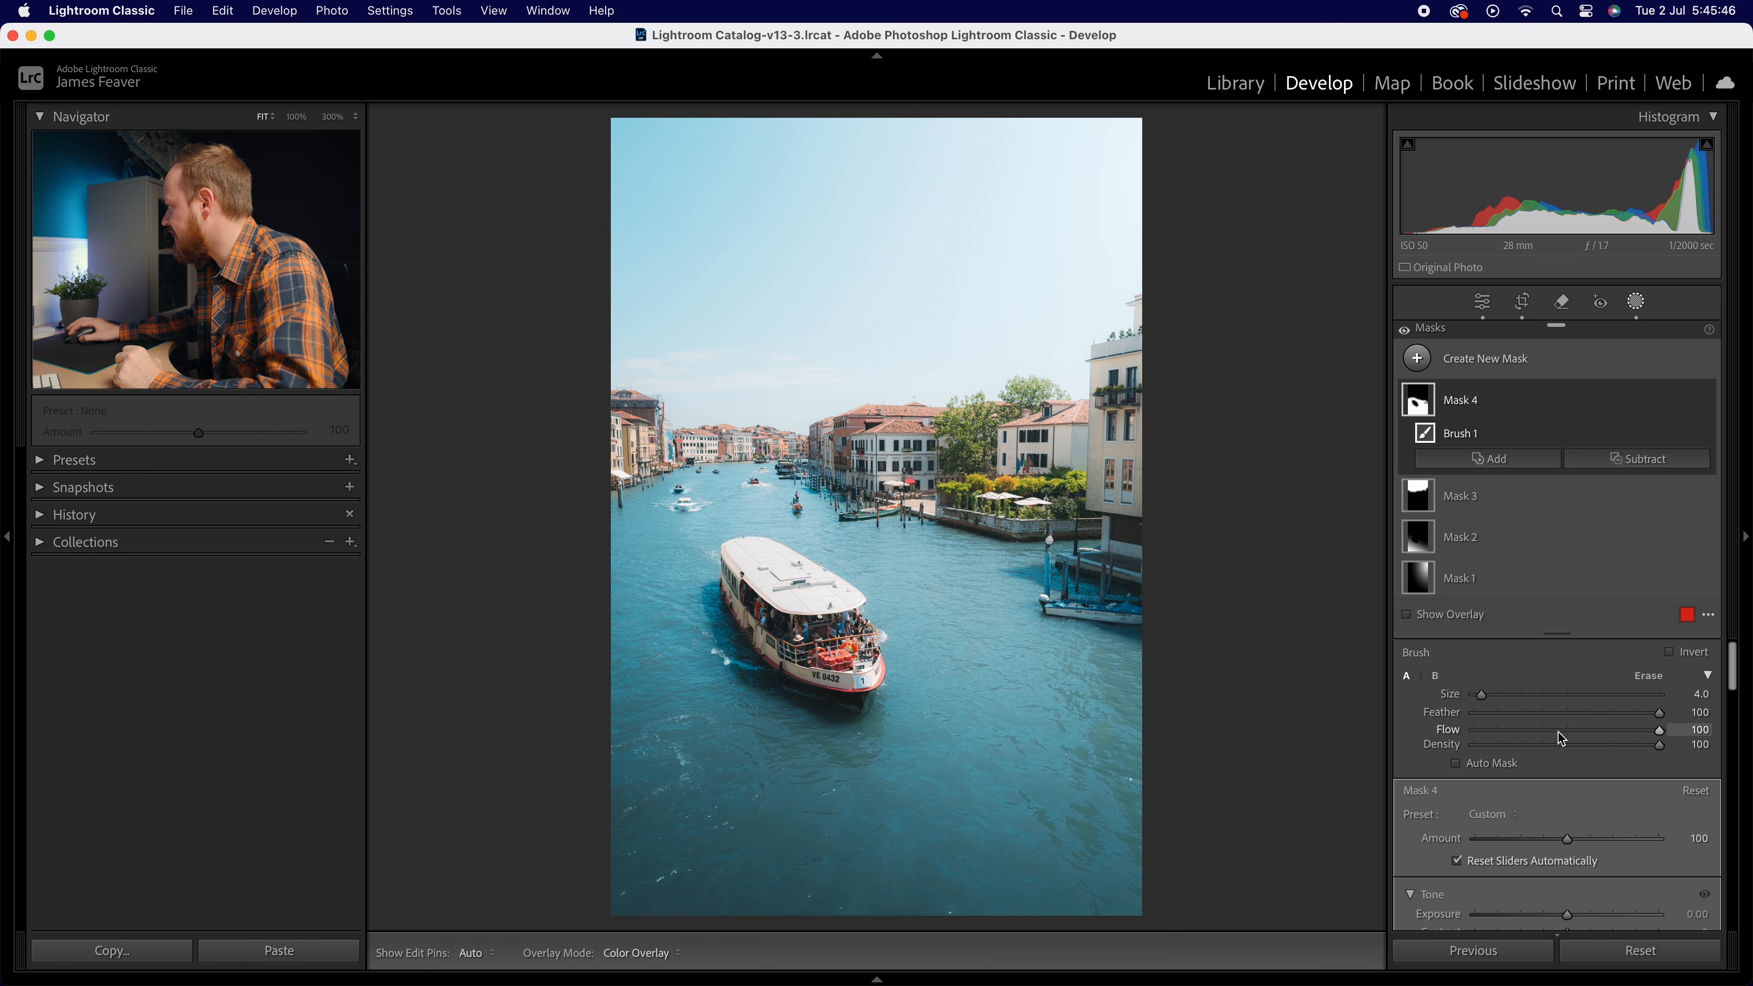
# Set the water mask's Temp to -35 and Saturation to -30, and compare the photo with all masks hidden and shown
pyautogui.scroll(-5, 1561, 738)
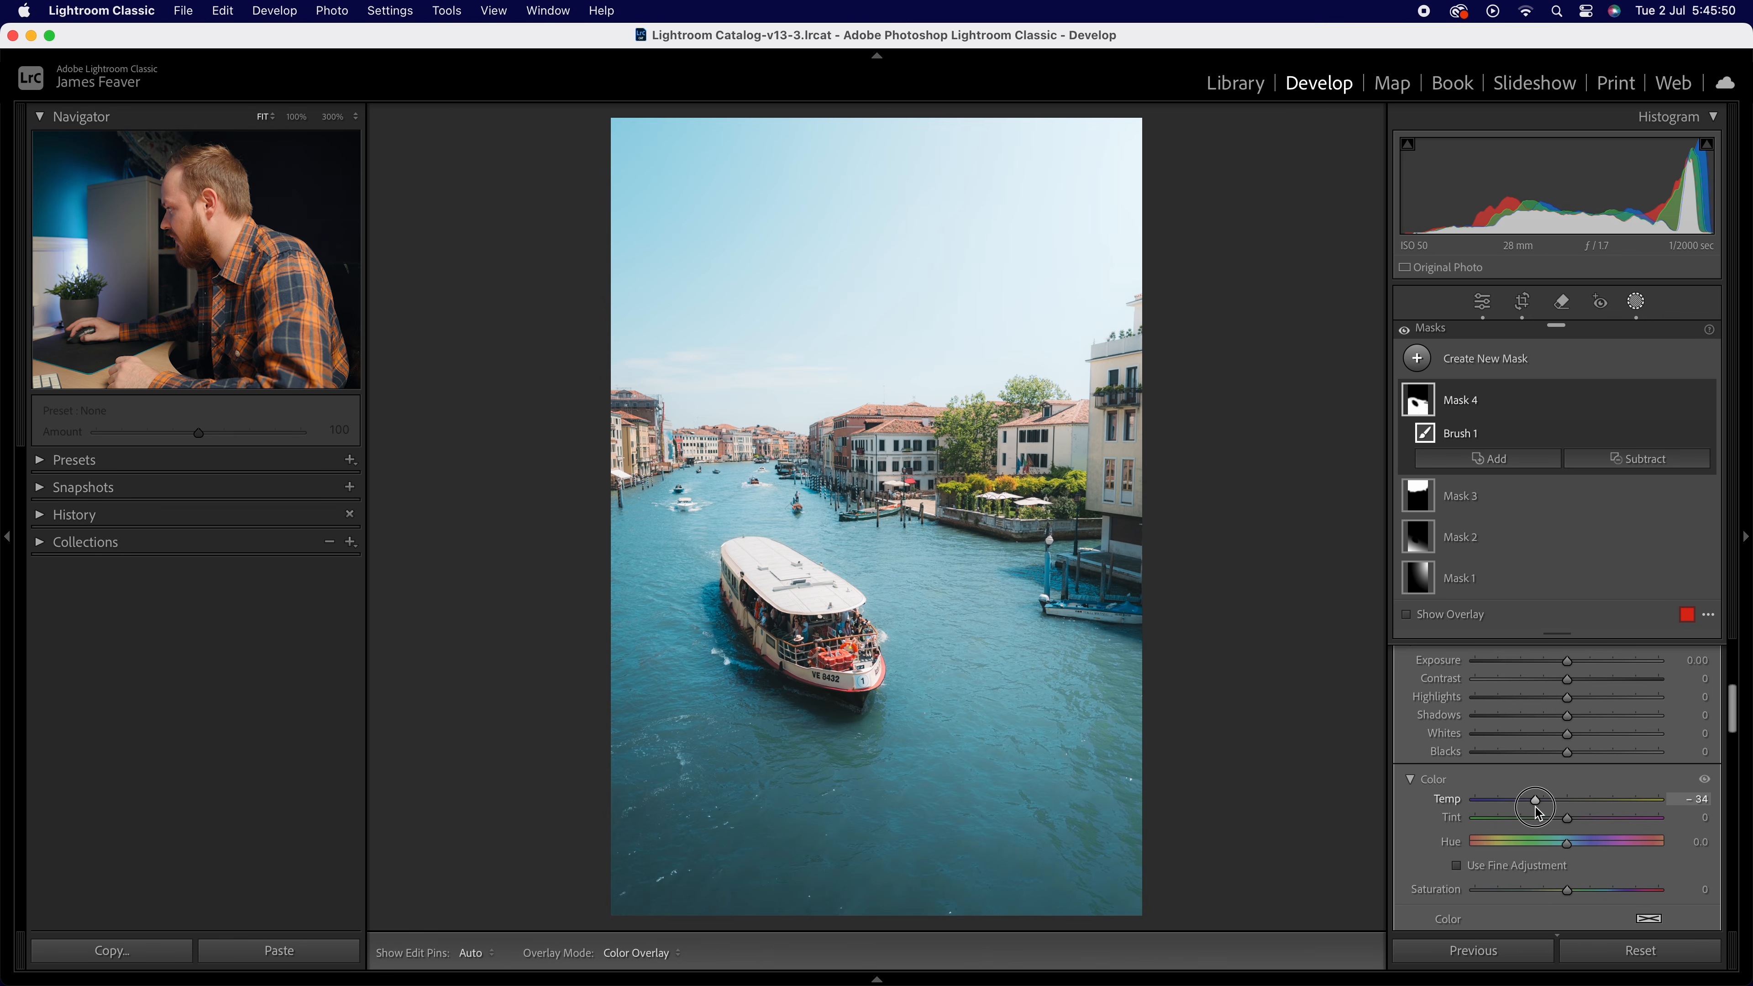
pyautogui.click(1696, 797)
pyautogui.write('-35')
pyautogui.press('Return')
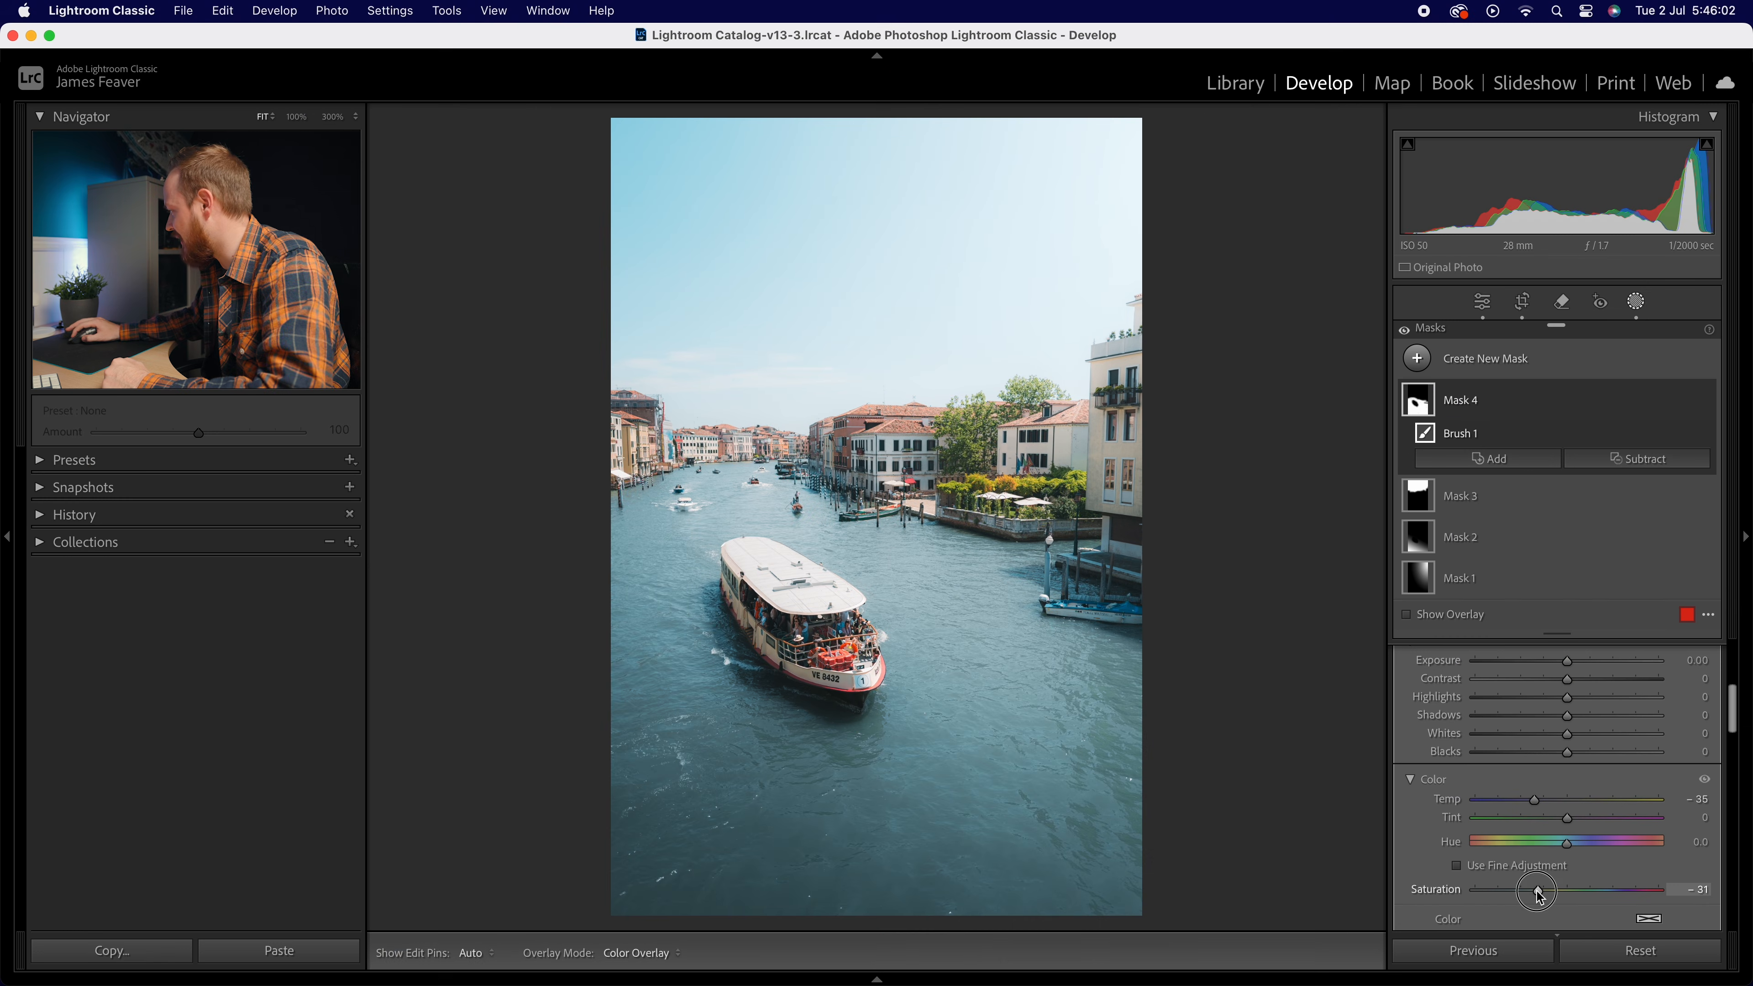
pyautogui.click(1705, 896)
pyautogui.write('-30')
pyautogui.press('Return')
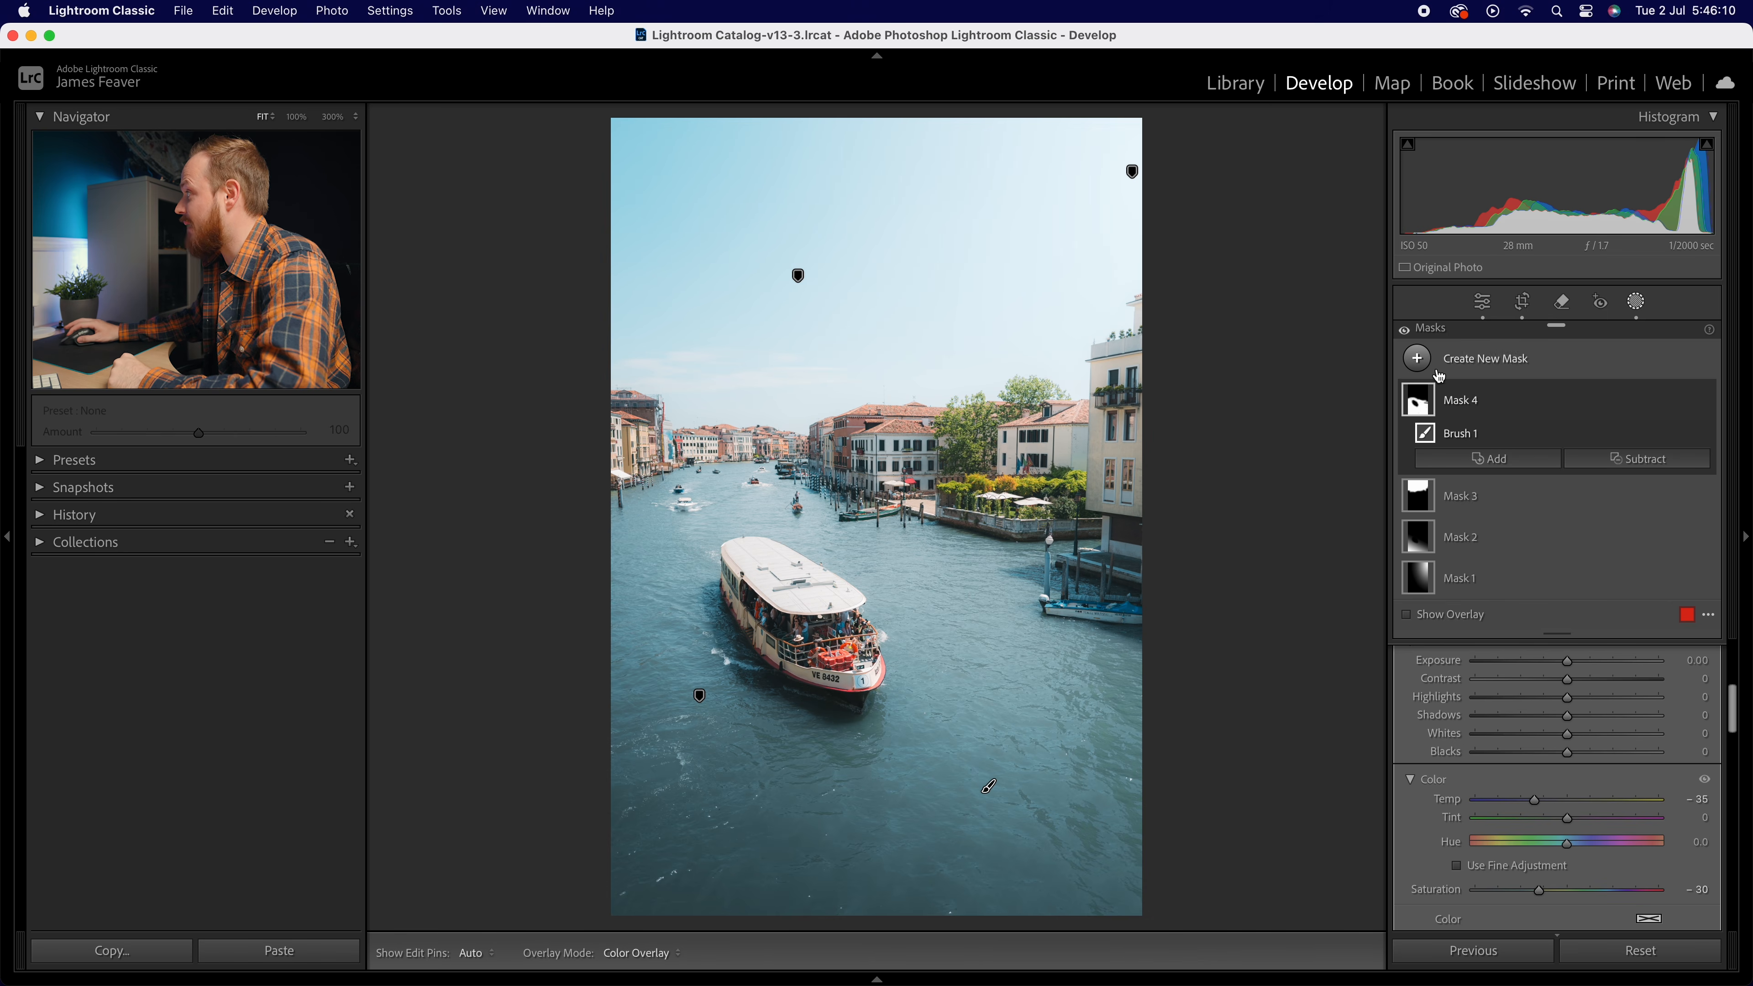
pyautogui.click(1404, 332)
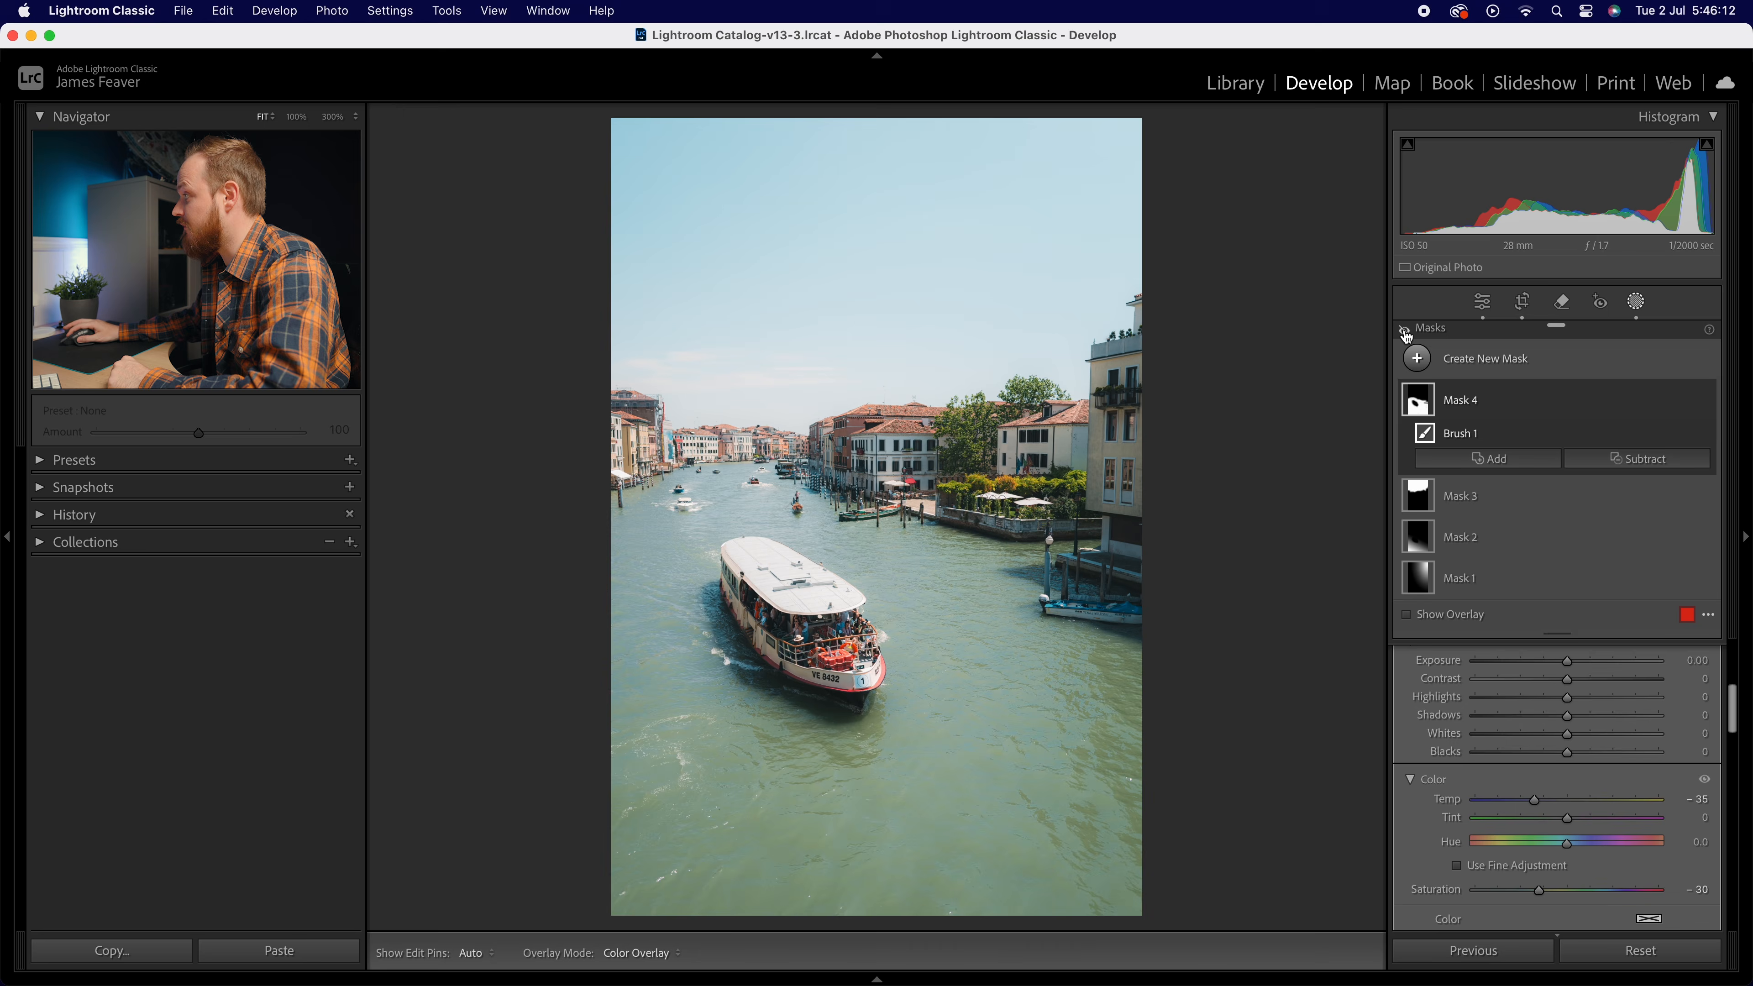
pyautogui.click(1405, 332)
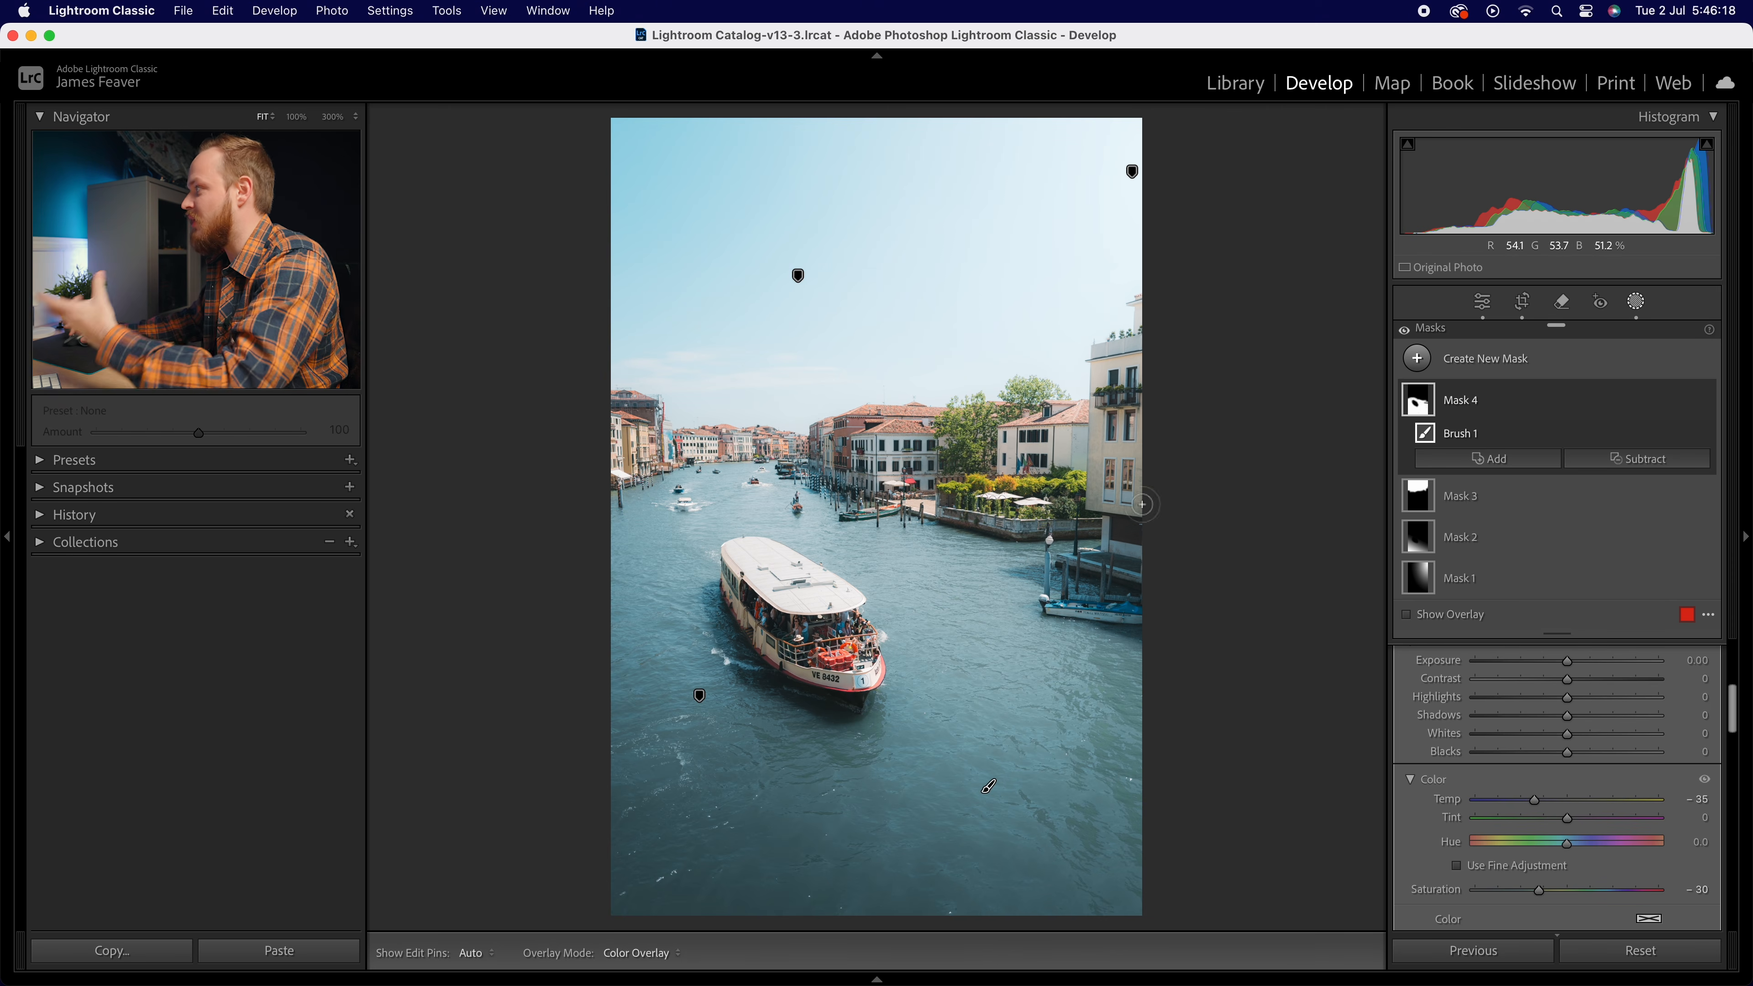
# Return to the global adjustments and add a post-crop vignette with Amount -10 and Feather 100
pyautogui.click(1482, 301)
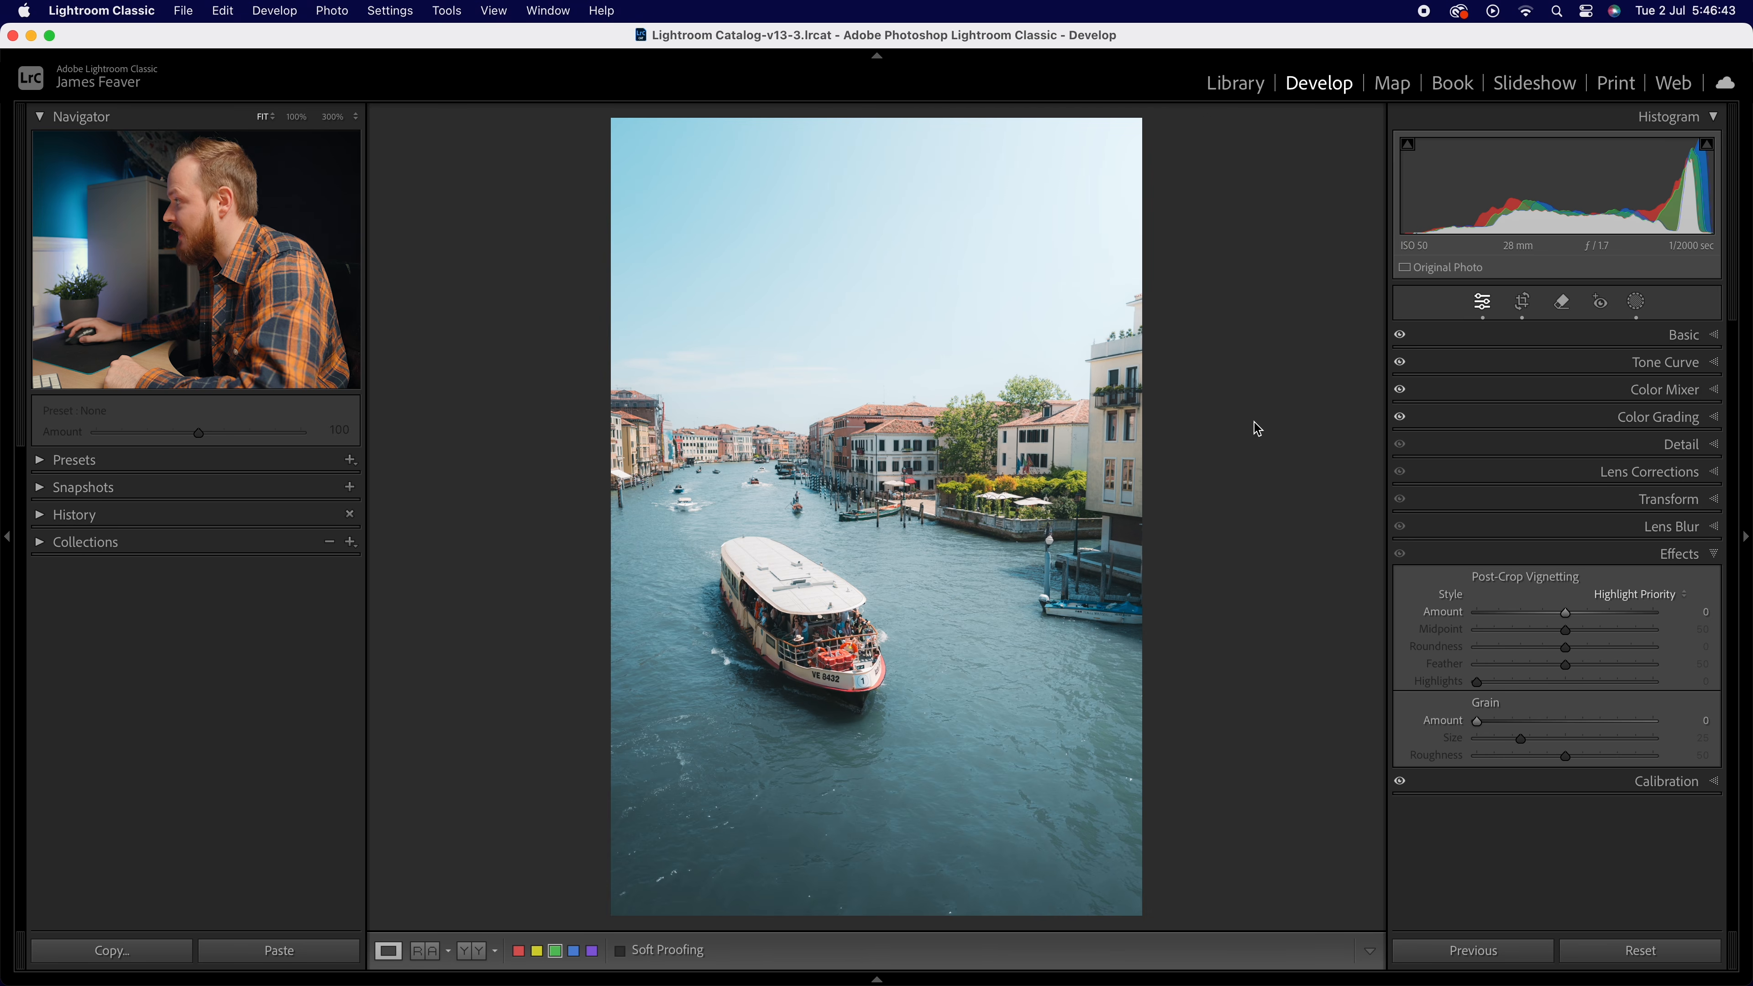
pyautogui.moveTo(1568, 621); pyautogui.dragTo(1563, 621)
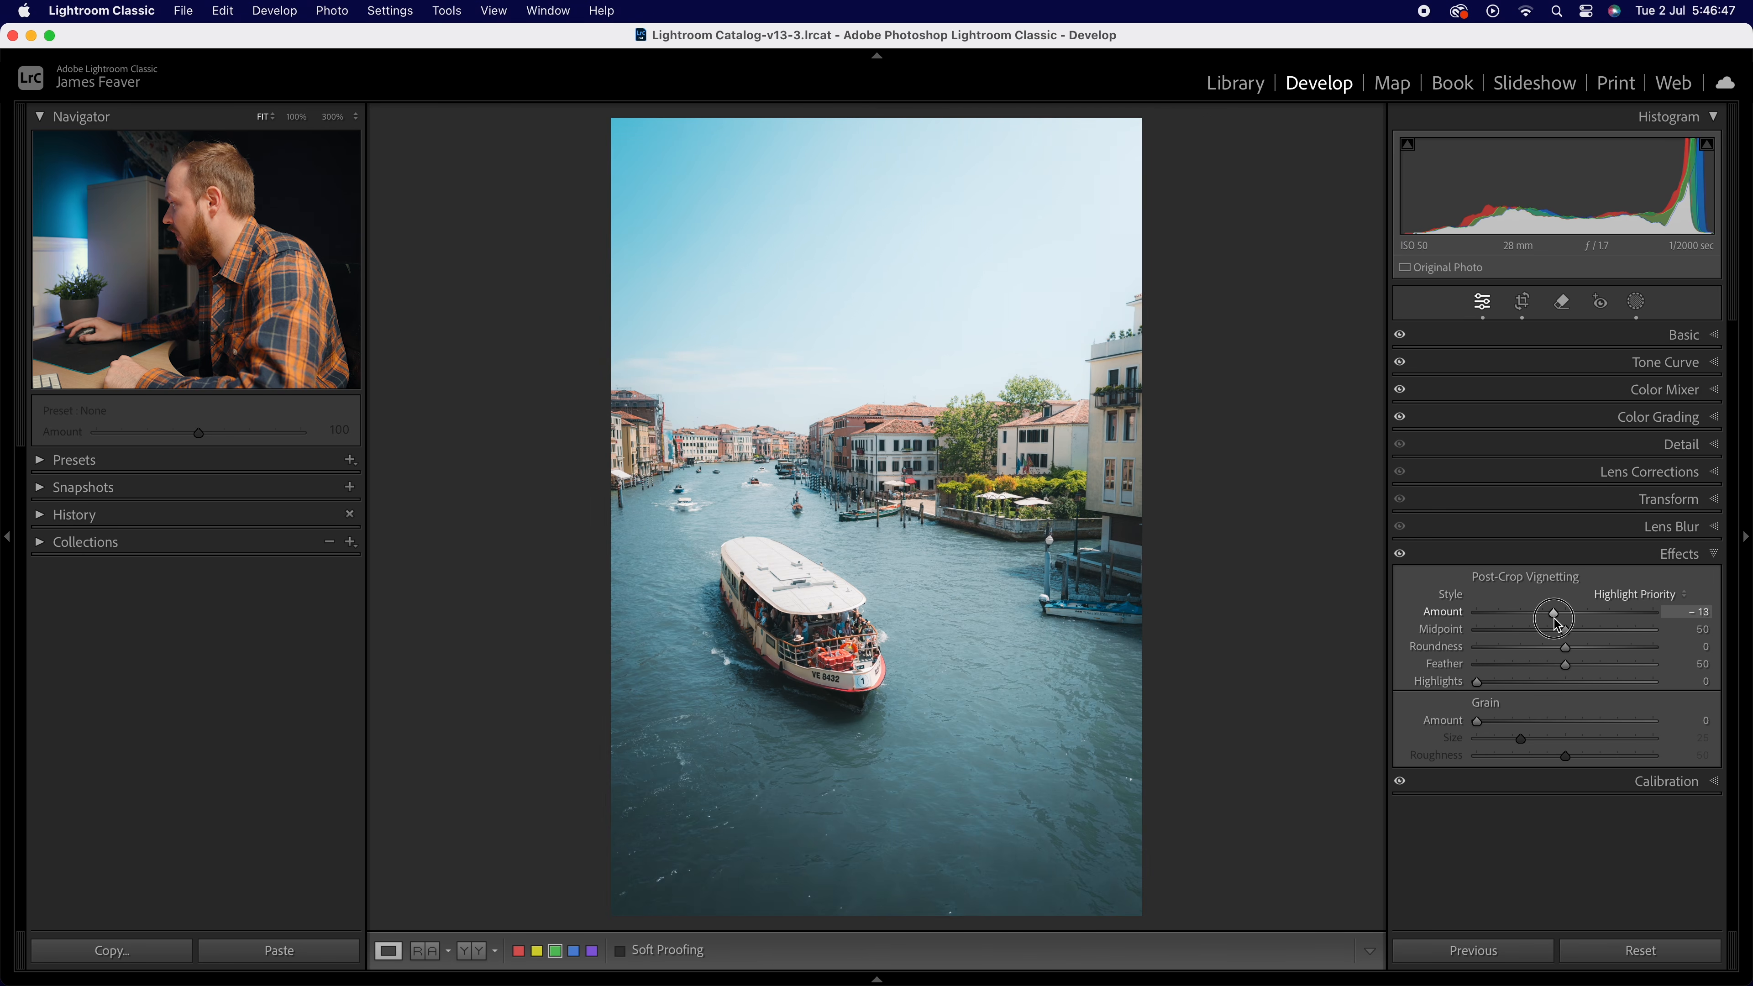
pyautogui.write('-10')
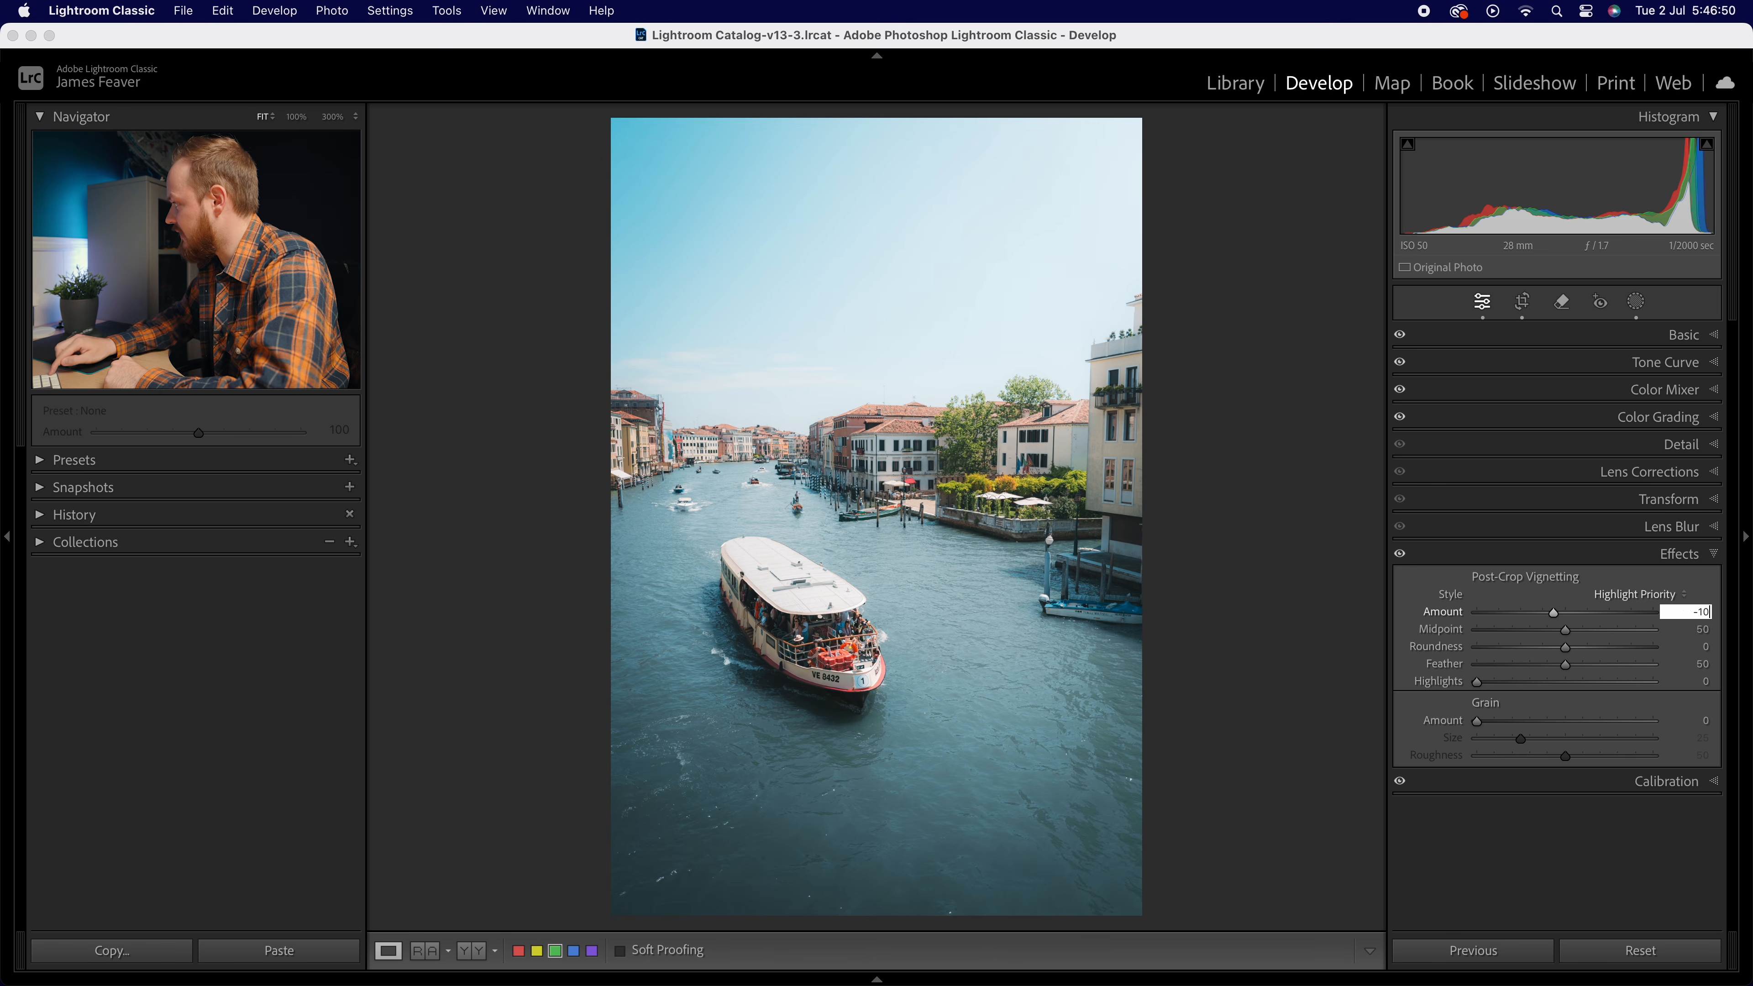
pyautogui.press('Return')
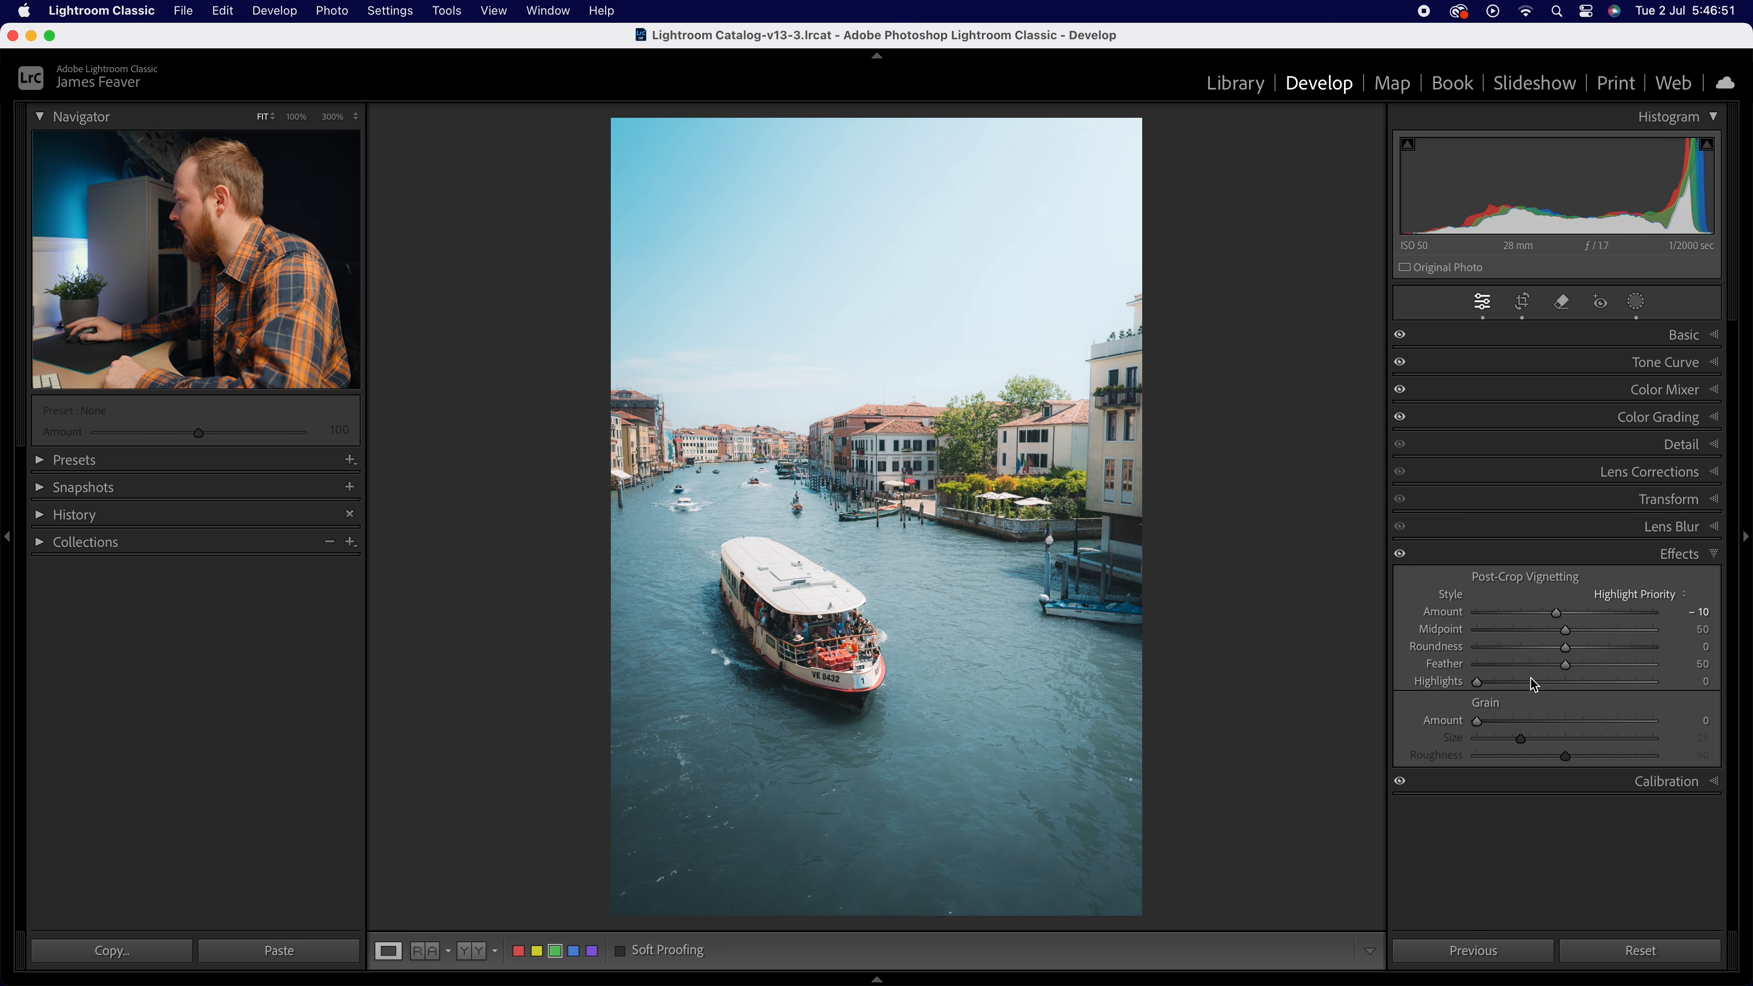
pyautogui.moveTo(1576, 672); pyautogui.dragTo(1663, 669)
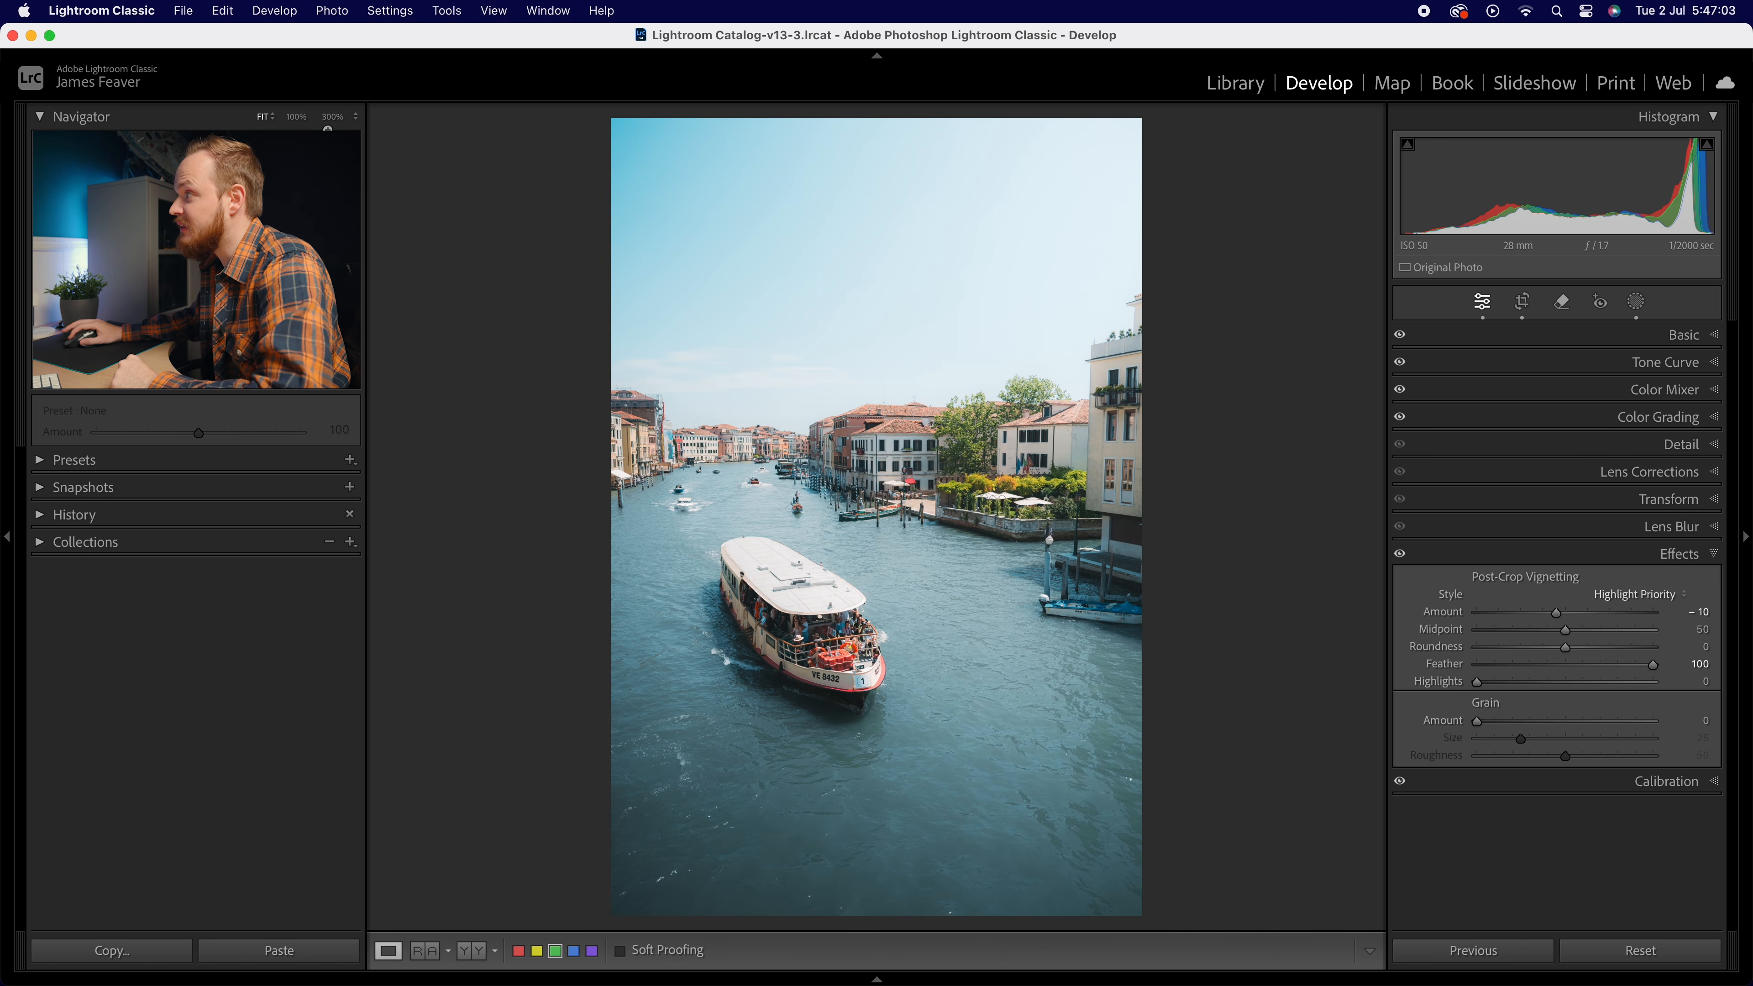
# Inspect the passenger boat at 100% and add film grain with an Amount of 30
pyautogui.click(299, 118)
pyautogui.moveTo(908, 351); pyautogui.dragTo(951, 652)
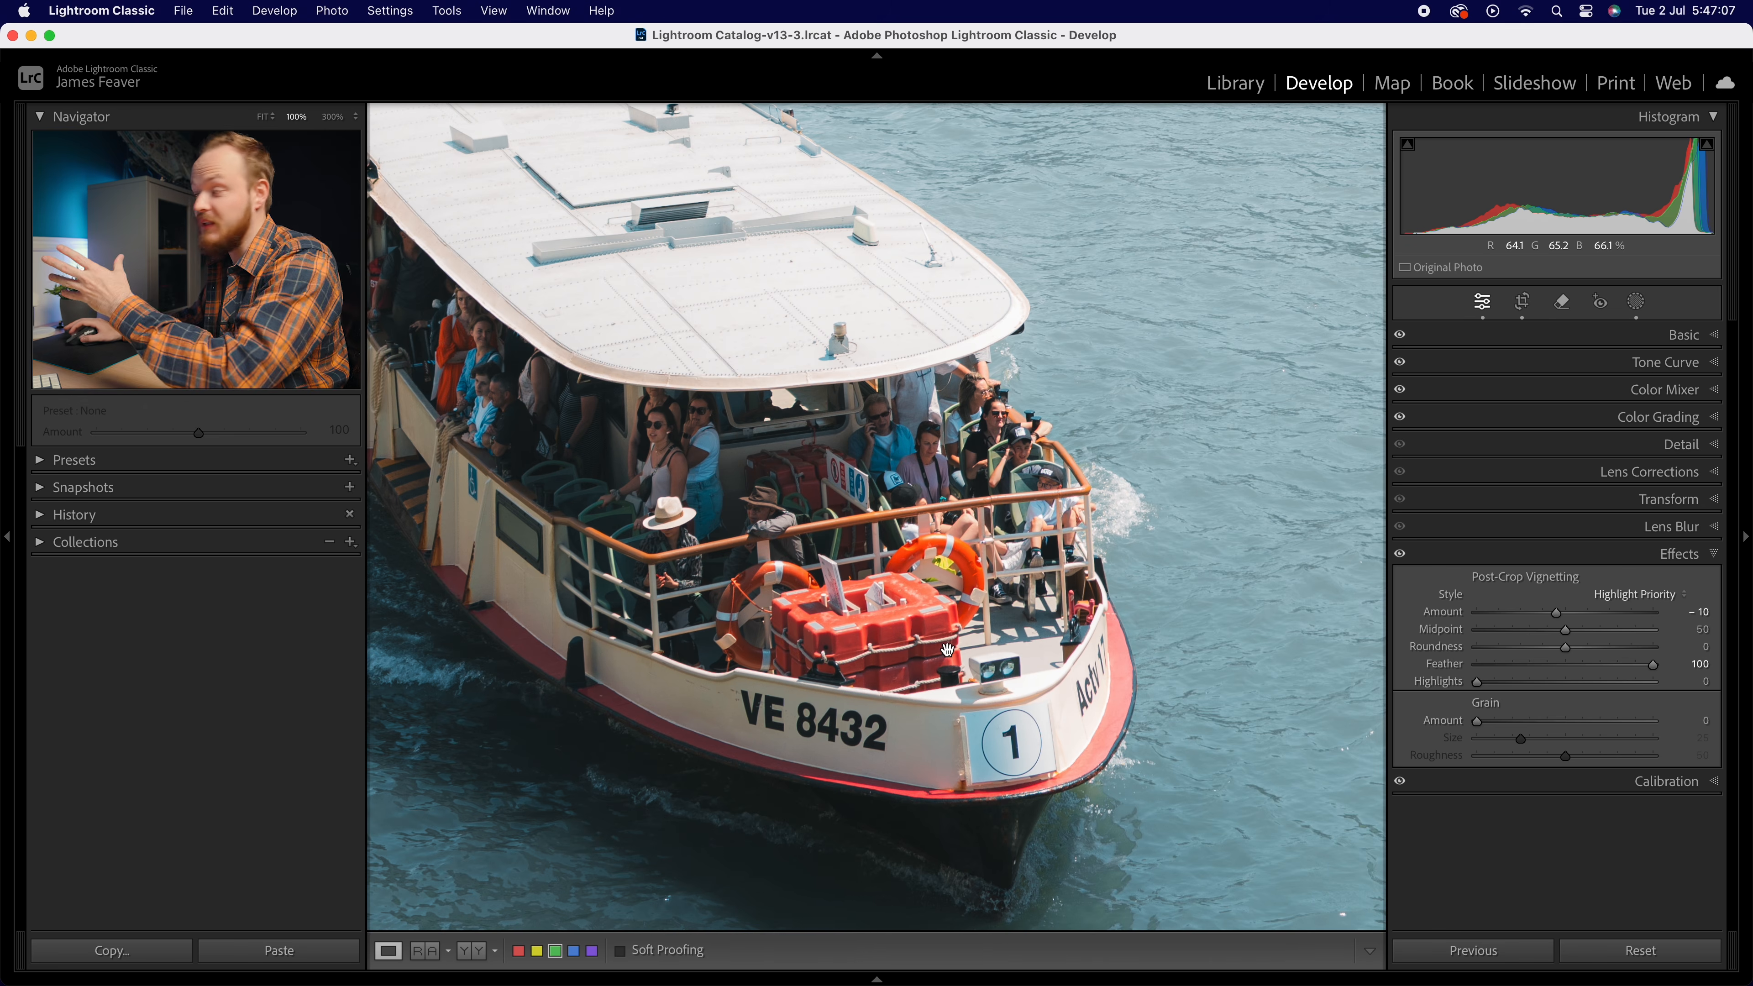
pyautogui.moveTo(733, 521); pyautogui.dragTo(750, 523)
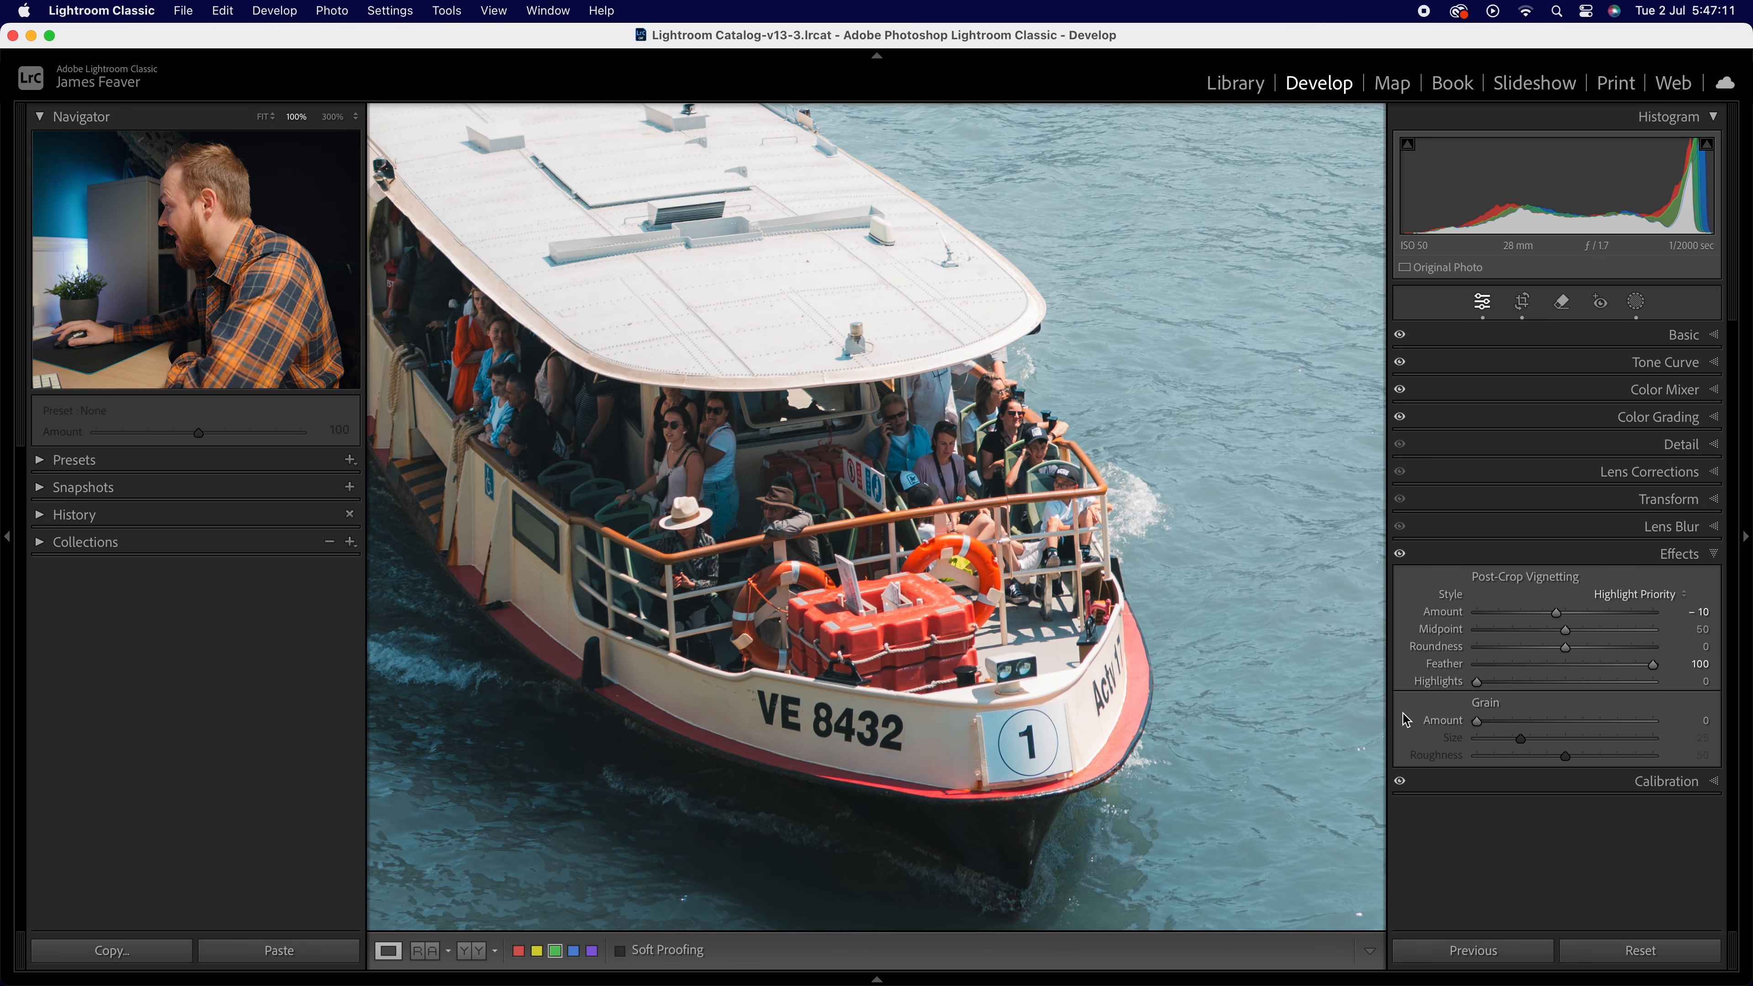
pyautogui.moveTo(1048, 640); pyautogui.dragTo(999, 724)
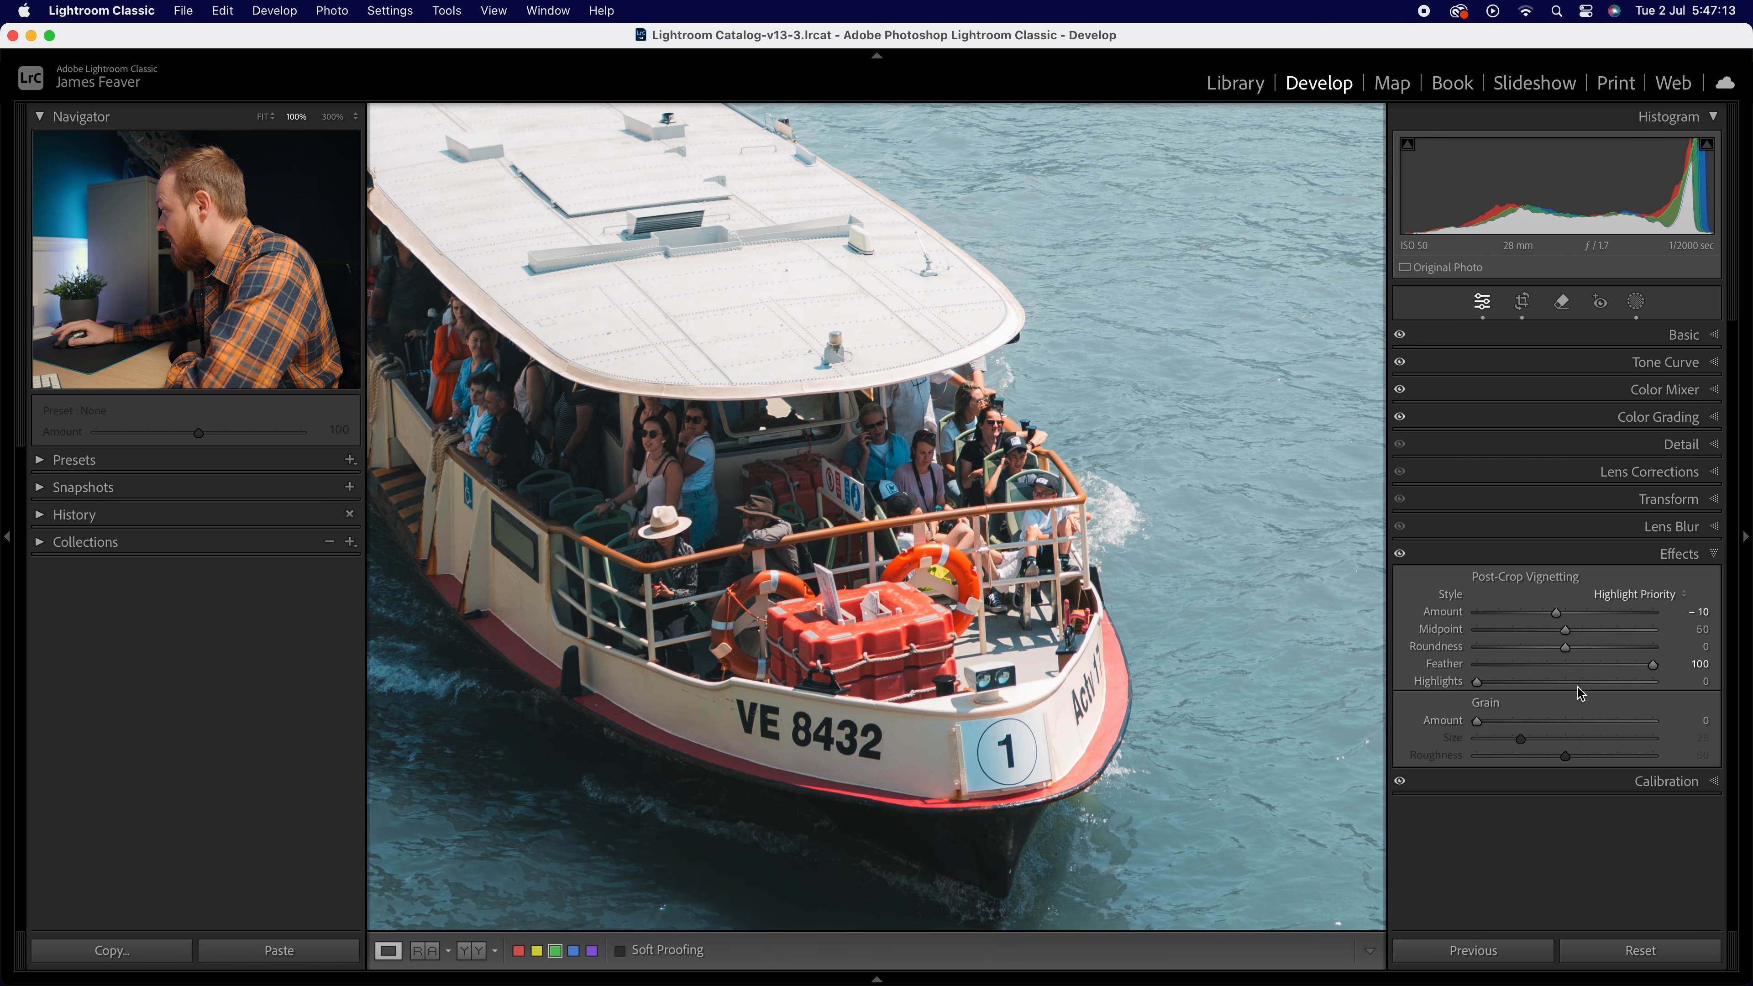
pyautogui.moveTo(1478, 722); pyautogui.dragTo(1482, 724)
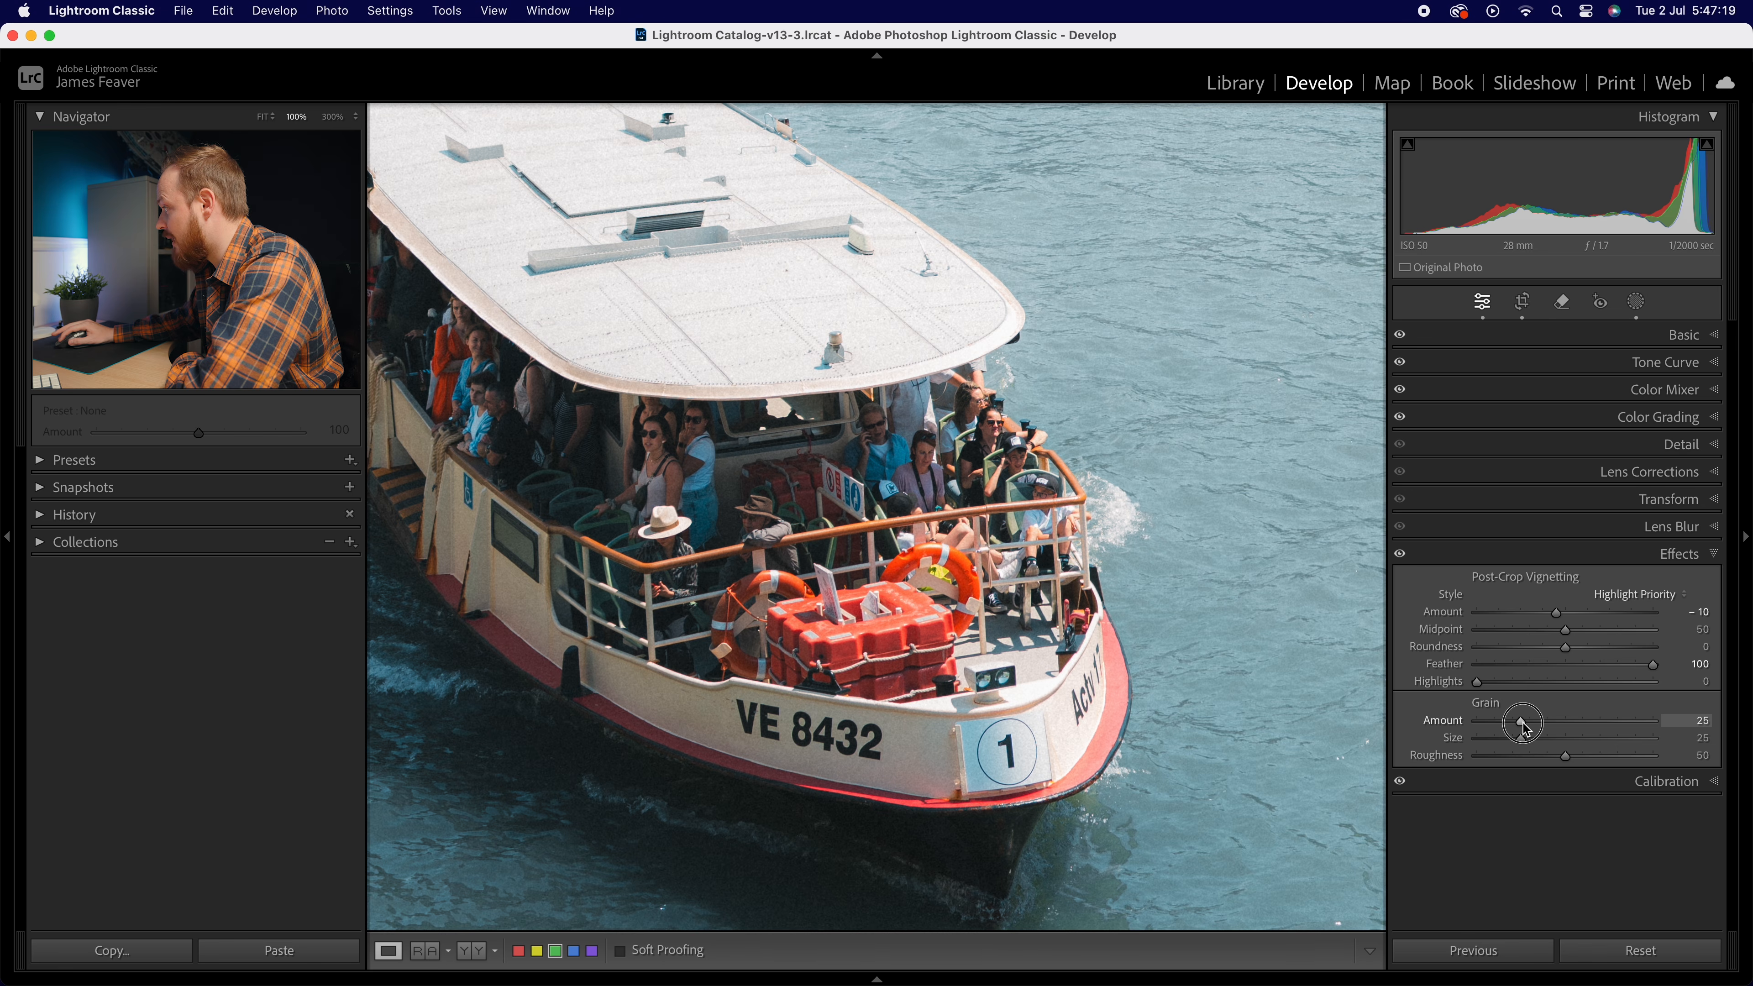
pyautogui.moveTo(1010, 784); pyautogui.dragTo(915, 680)
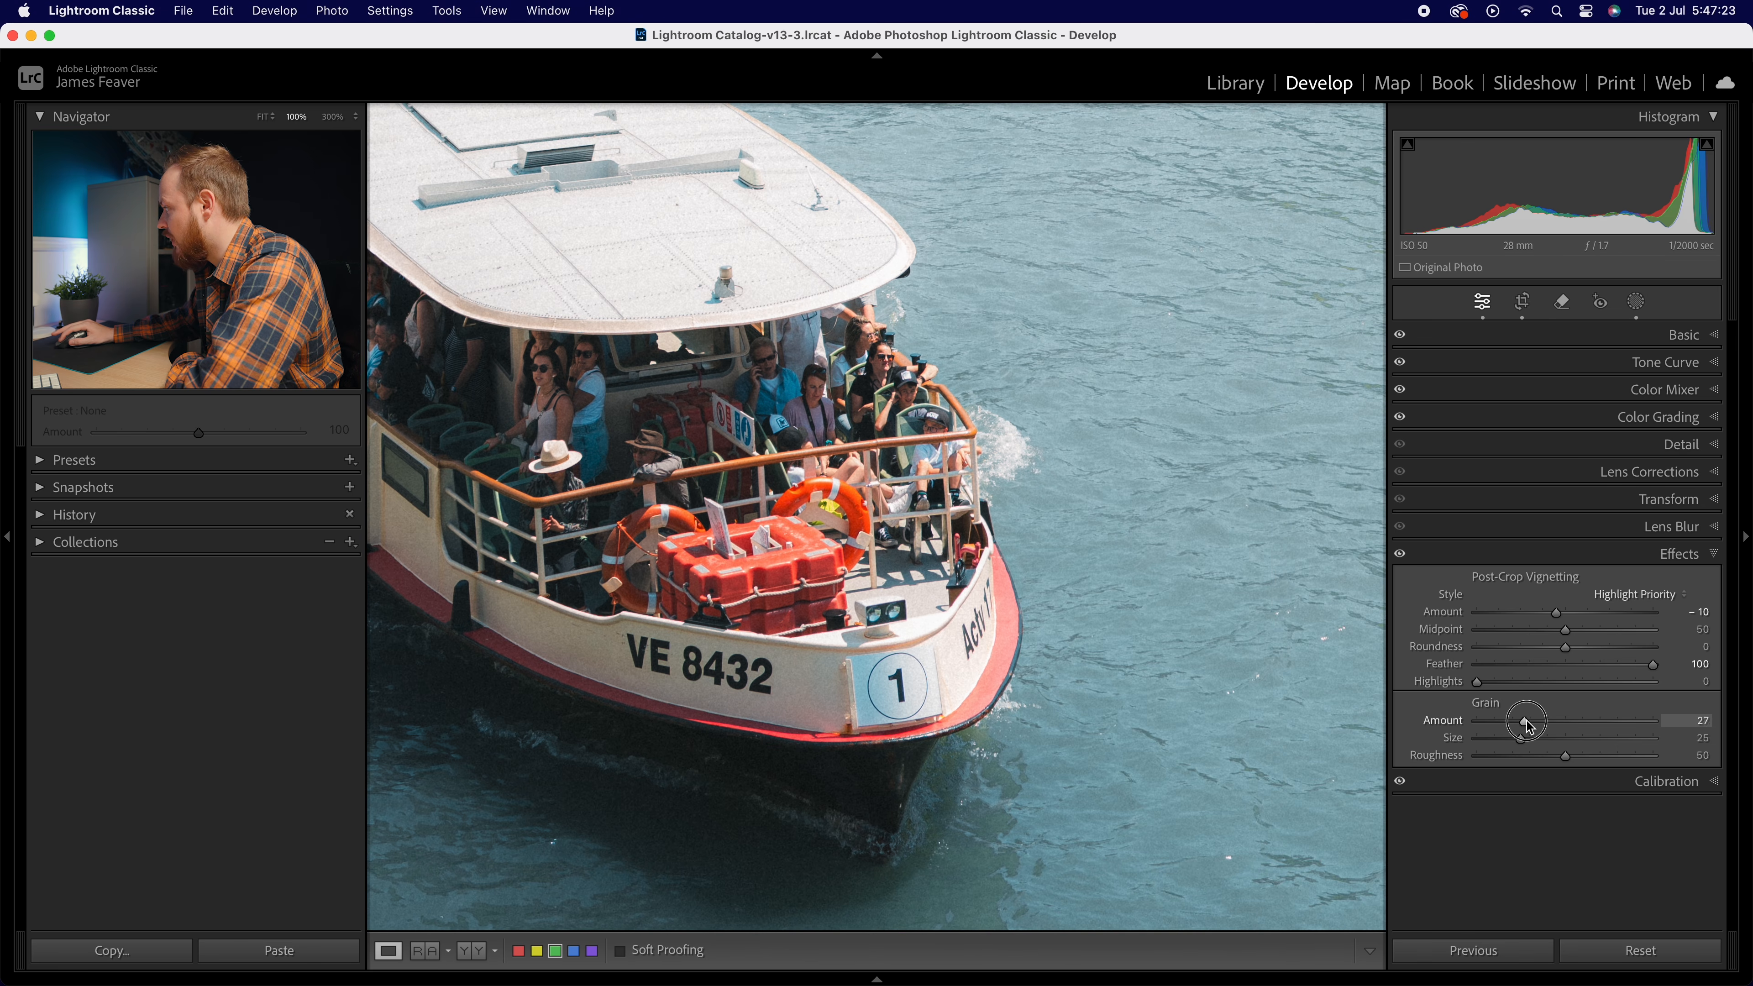
pyautogui.moveTo(852, 710); pyautogui.dragTo(885, 691)
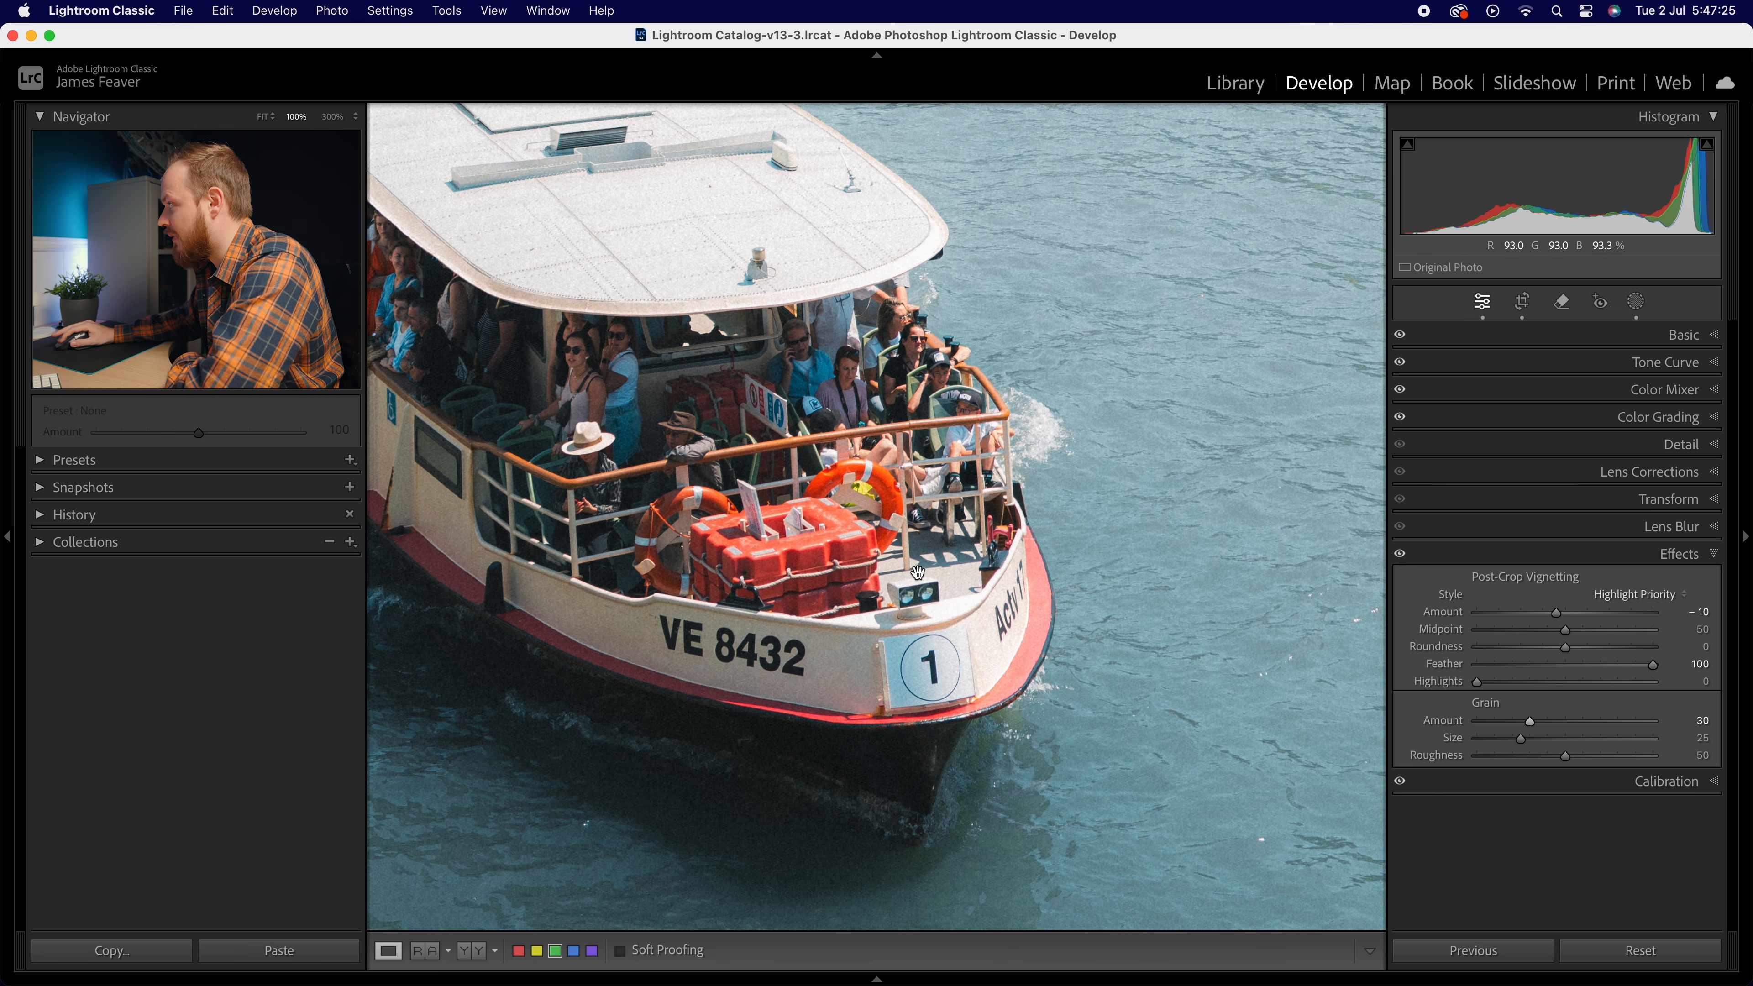
# Refine the grain texture with a Size of 20 and a Roughness of 35
pyautogui.moveTo(870, 625); pyautogui.dragTo(896, 638)
pyautogui.moveTo(1522, 744); pyautogui.dragTo(1488, 750)
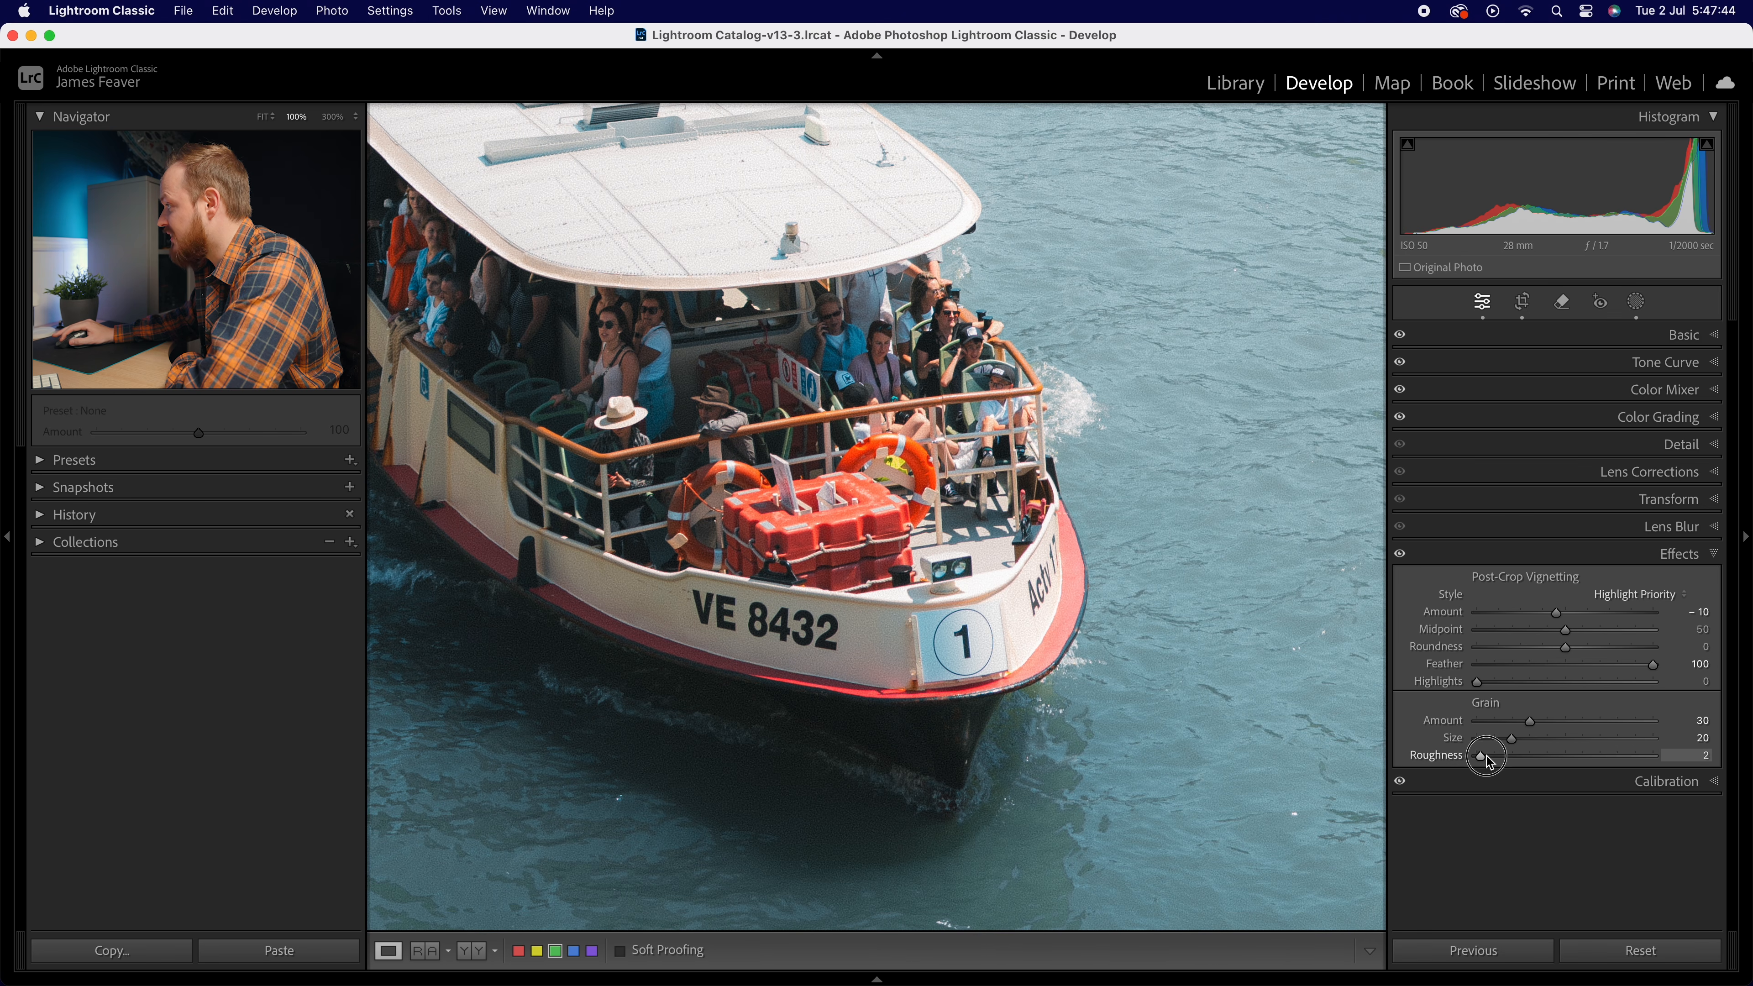
pyautogui.moveTo(1512, 763)
pyautogui.mouseDown()
pyautogui.moveTo(1659, 760)
pyautogui.moveTo(1479, 767)
pyautogui.moveTo(1522, 759)
pyautogui.mouseUp()
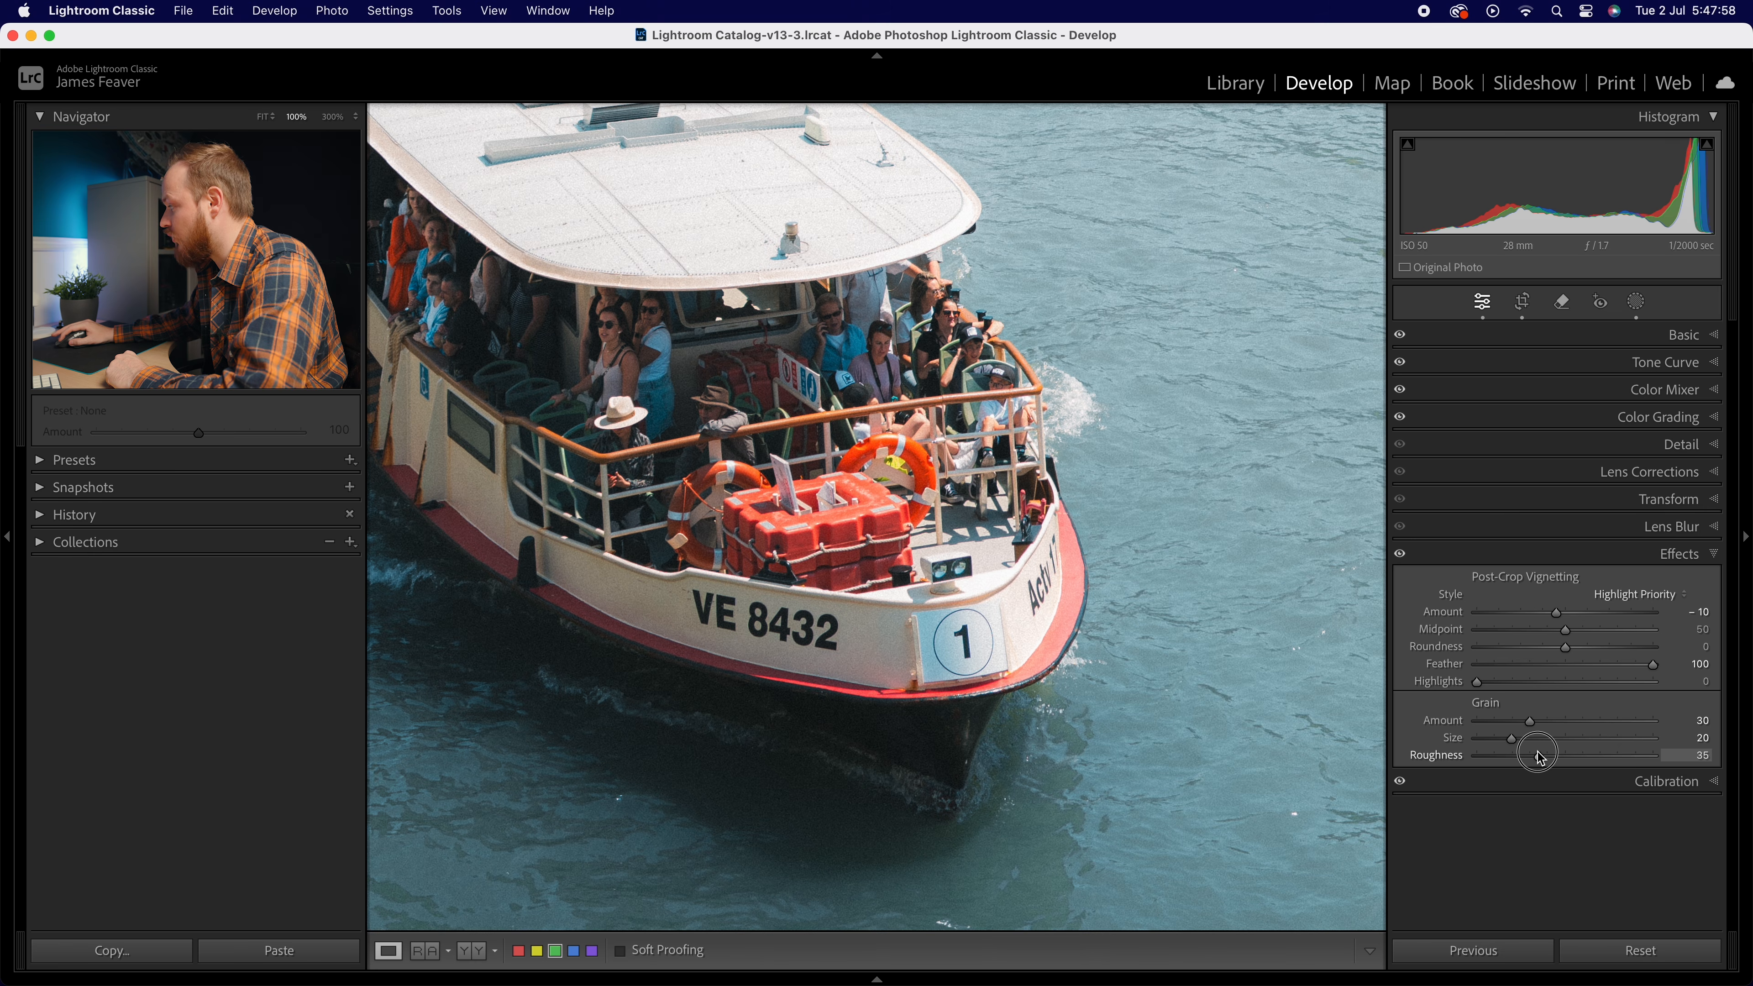
# Raise the grain Amount to 40, checking its look on the boat and surrounding water
pyautogui.moveTo(1131, 646); pyautogui.dragTo(1145, 669)
pyautogui.moveTo(1075, 572); pyautogui.dragTo(1094, 641)
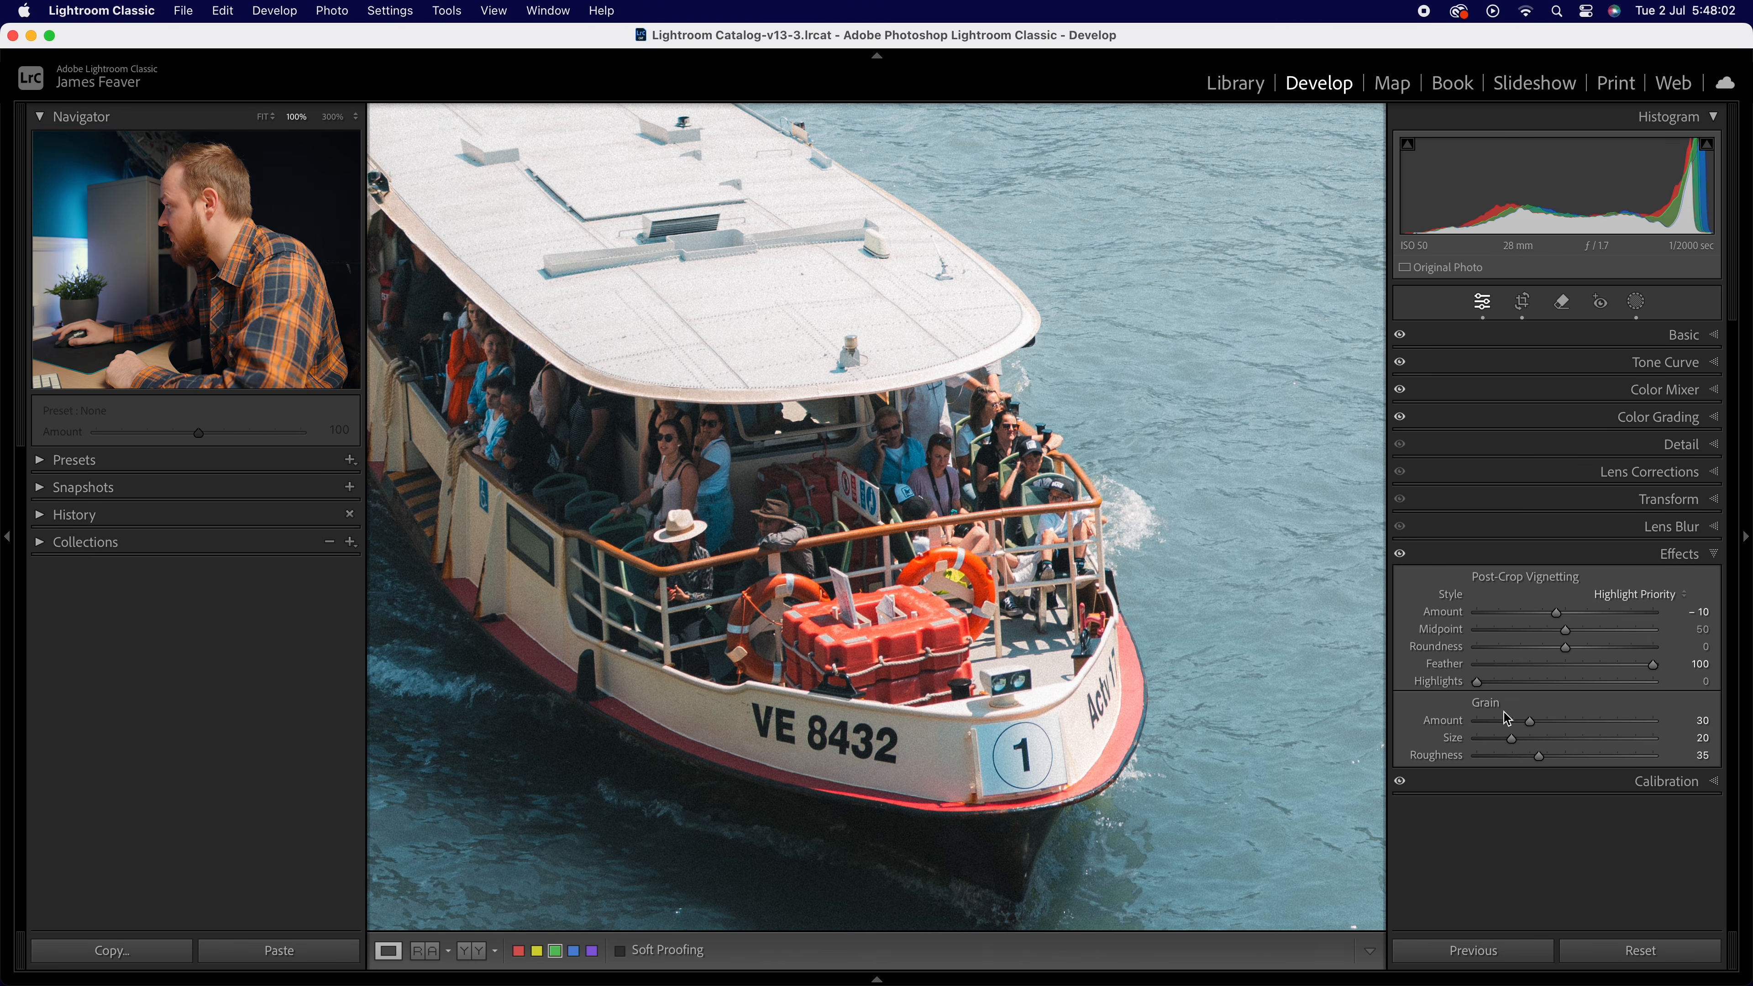
pyautogui.moveTo(1530, 723); pyautogui.dragTo(1537, 723)
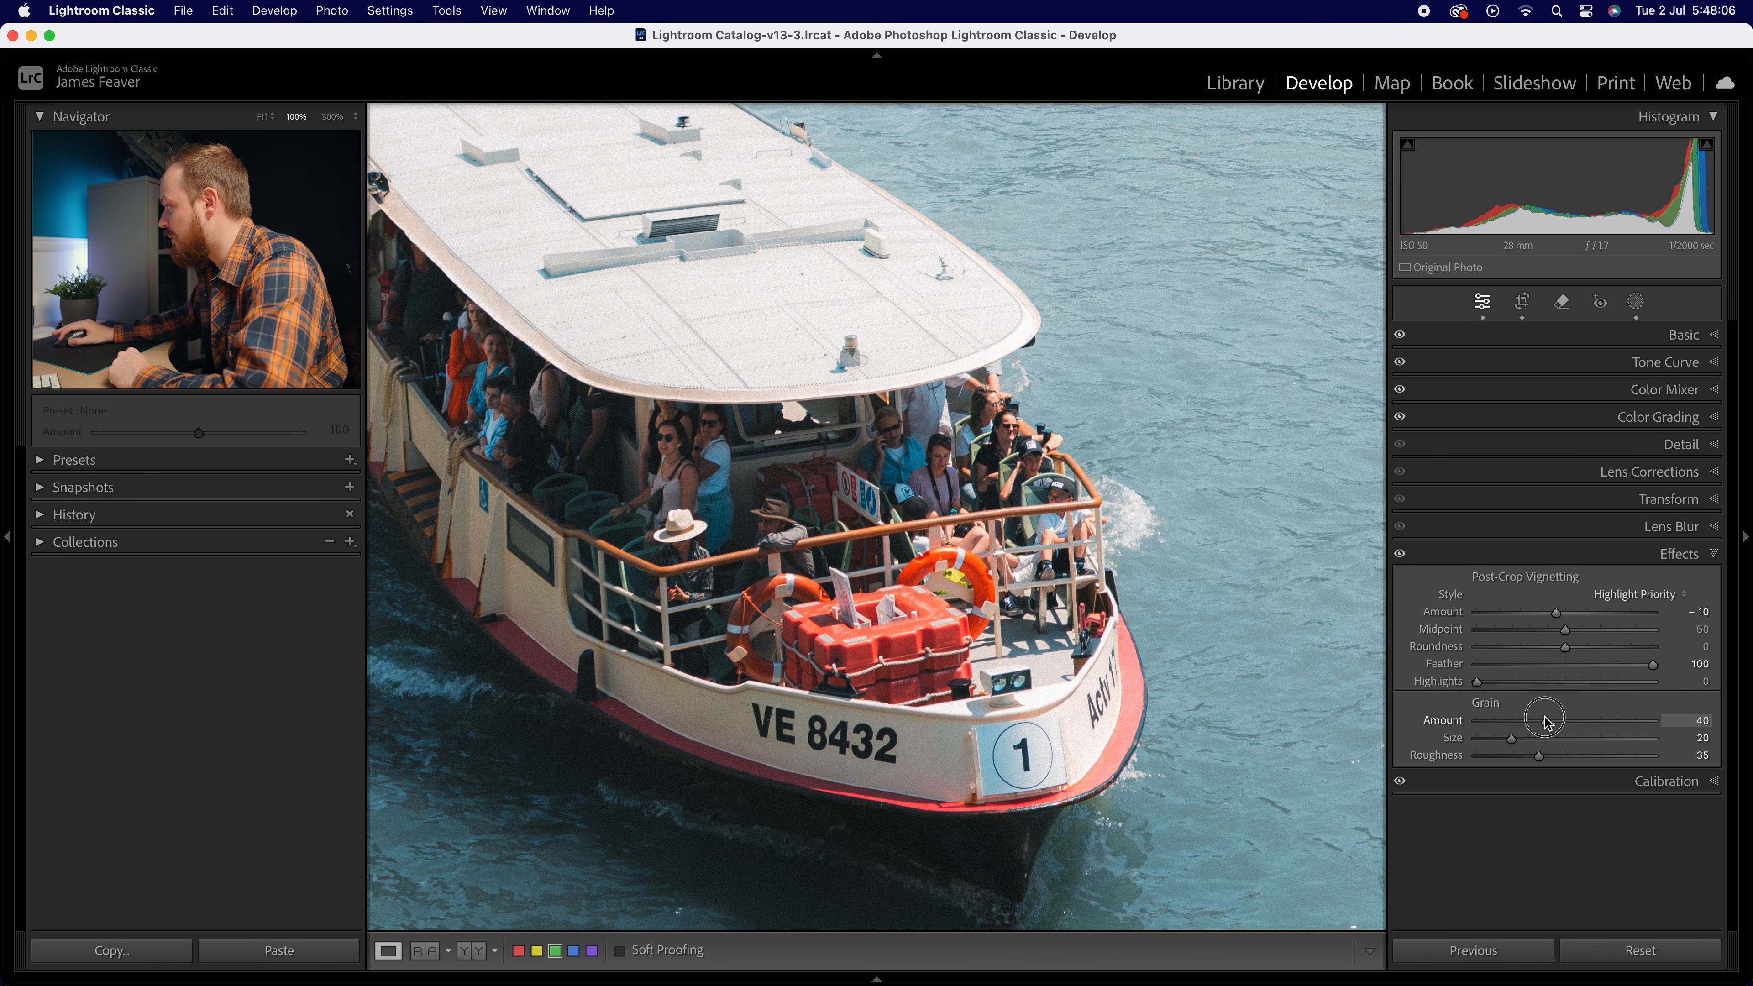
pyautogui.moveTo(1122, 543); pyautogui.dragTo(1080, 552)
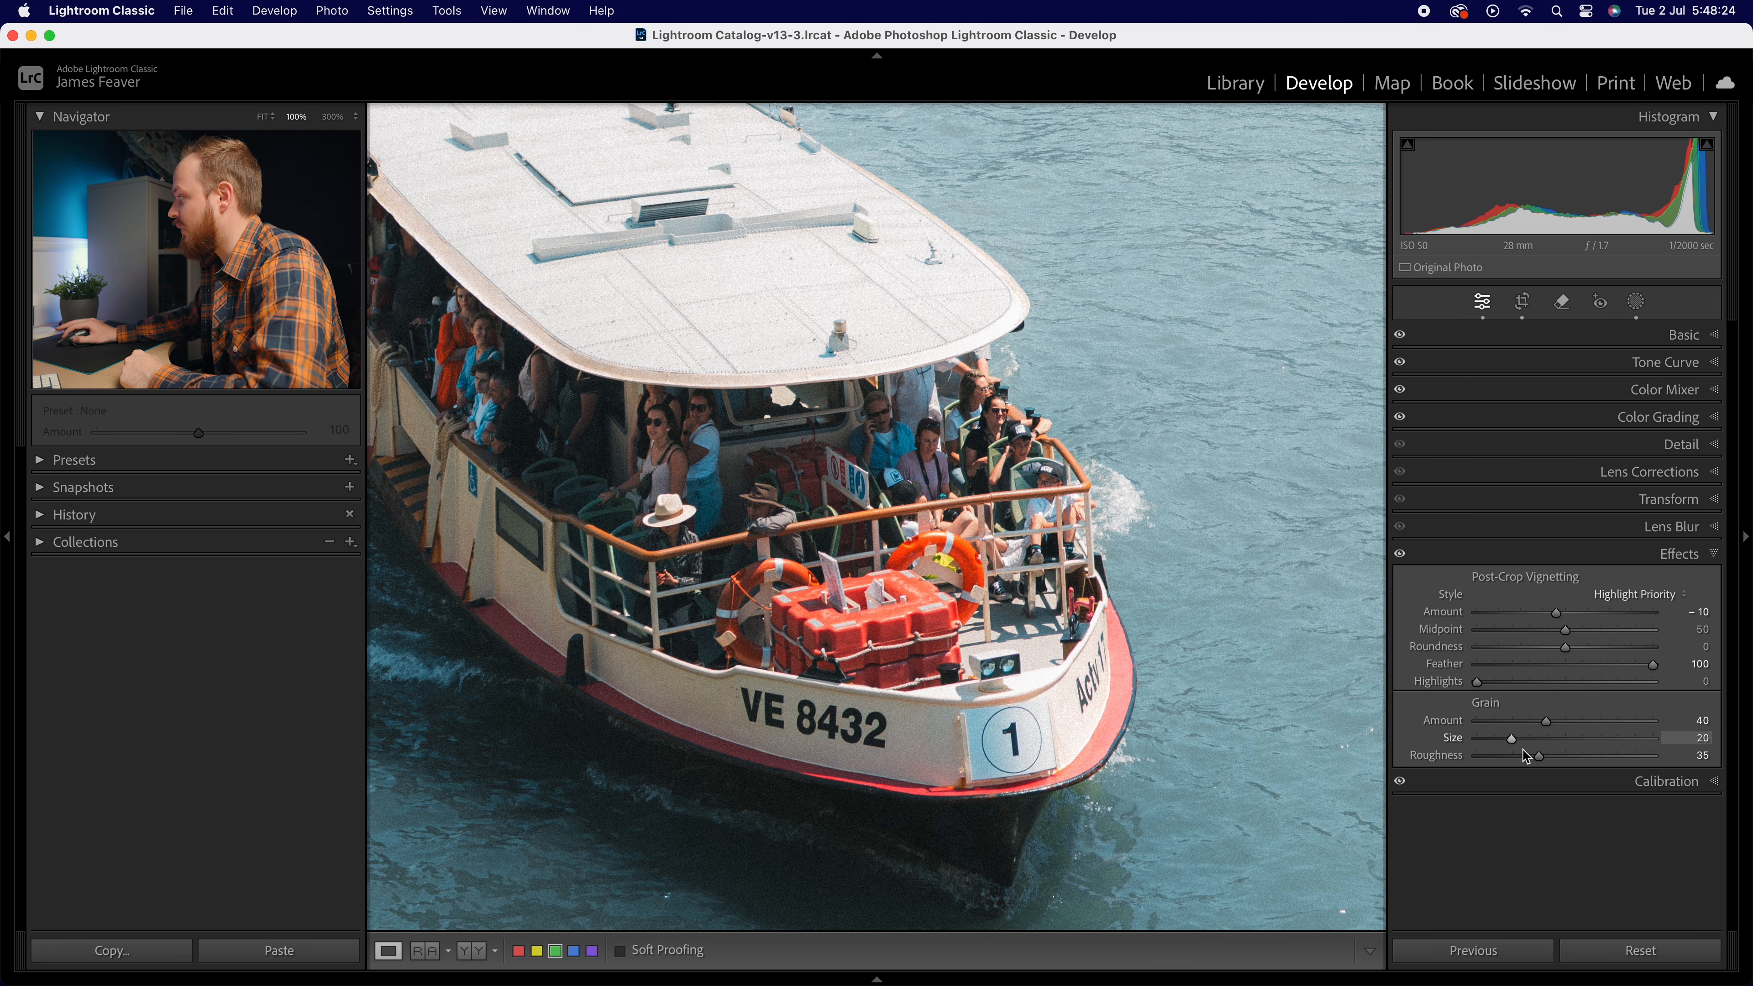
# Fit the whole photo in view and compare the edit with the unedited original
pyautogui.click(693, 600)
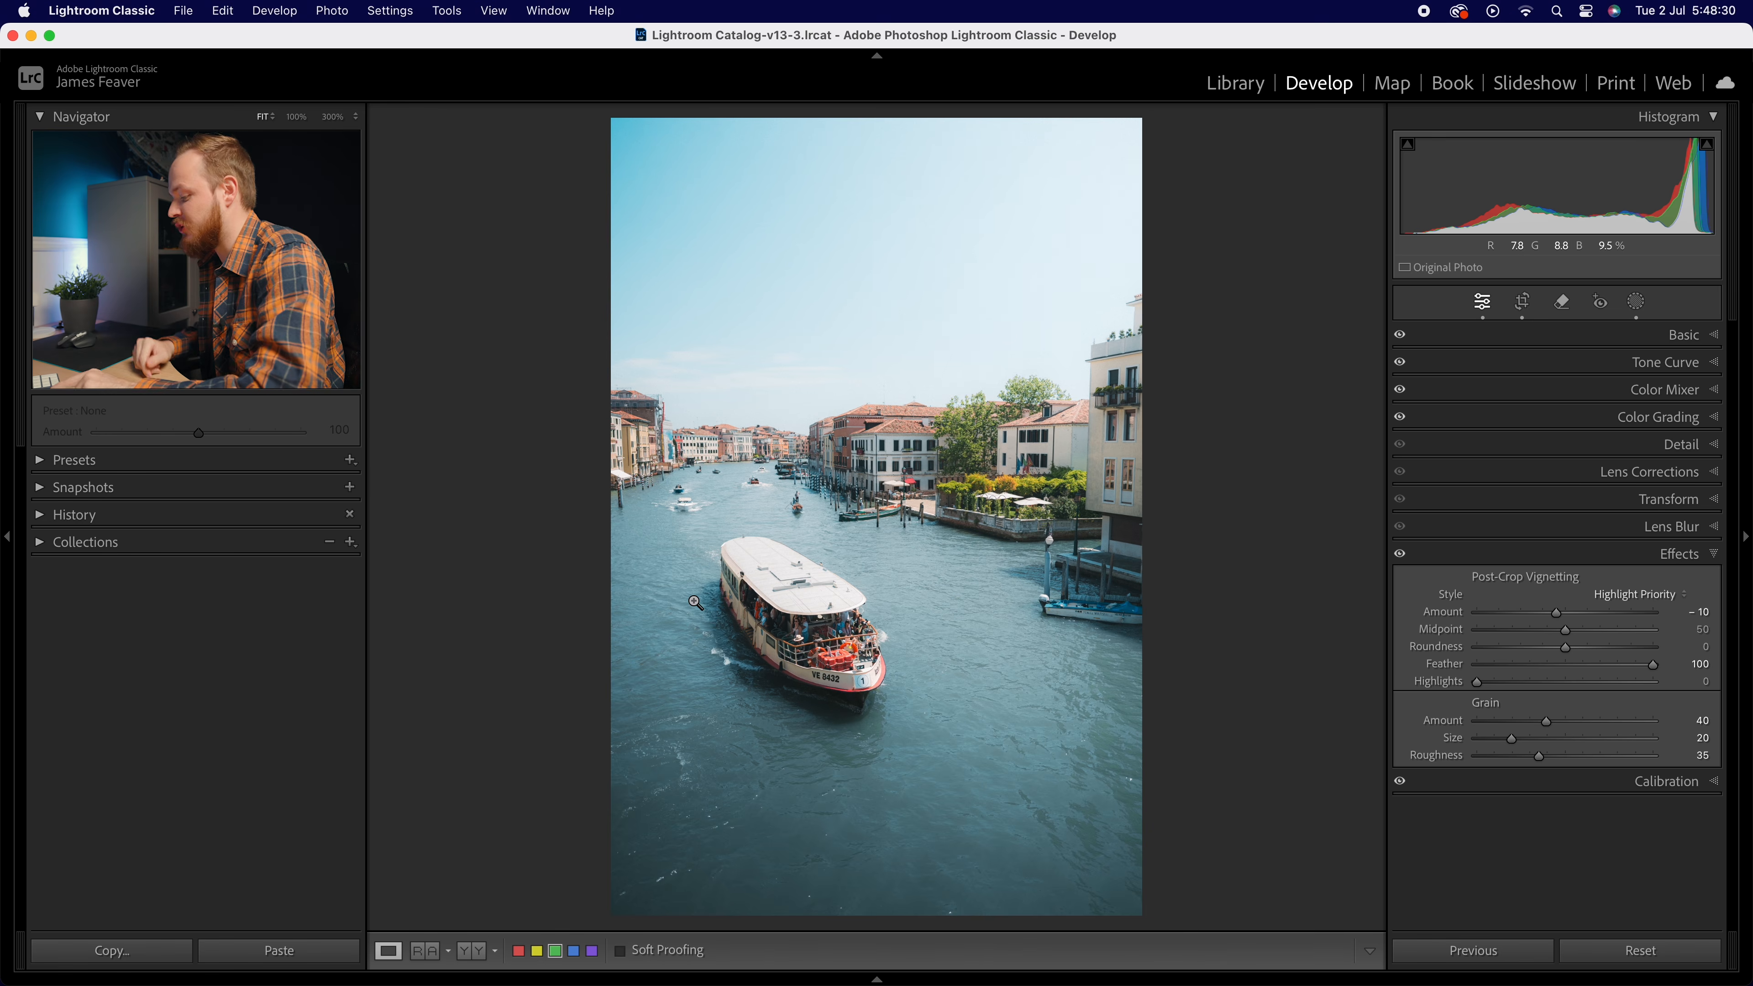
pyautogui.press('\\')
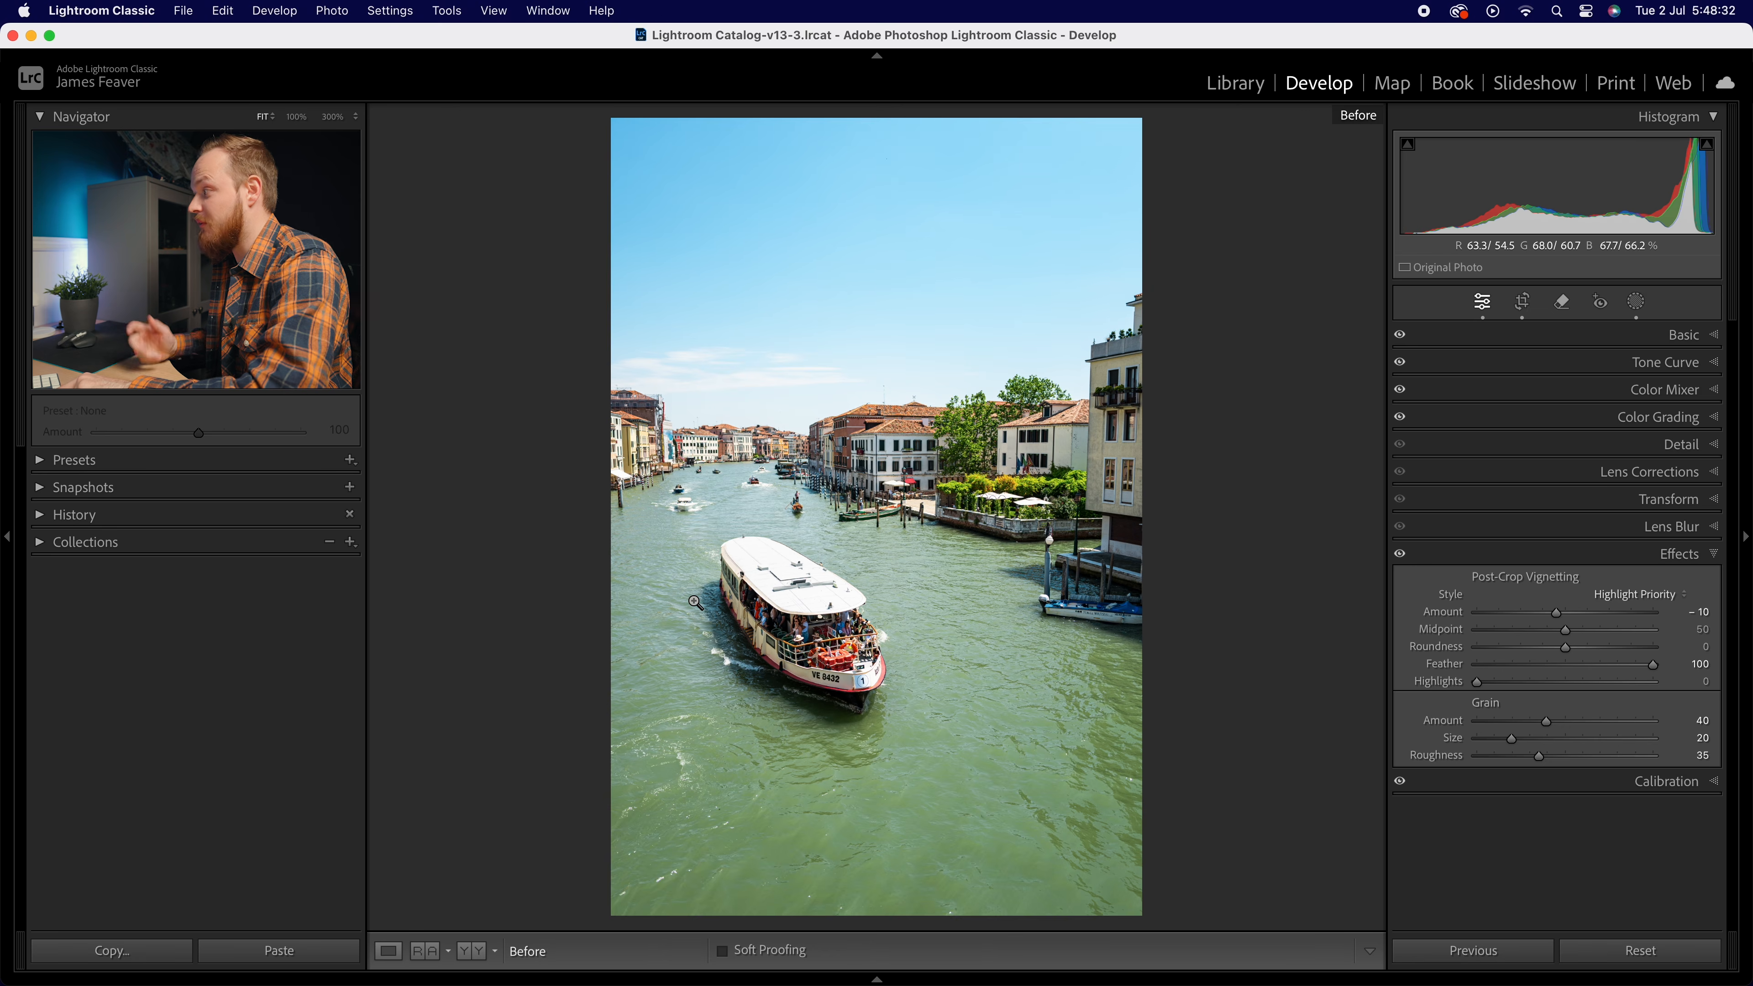
pyautogui.press('\\')
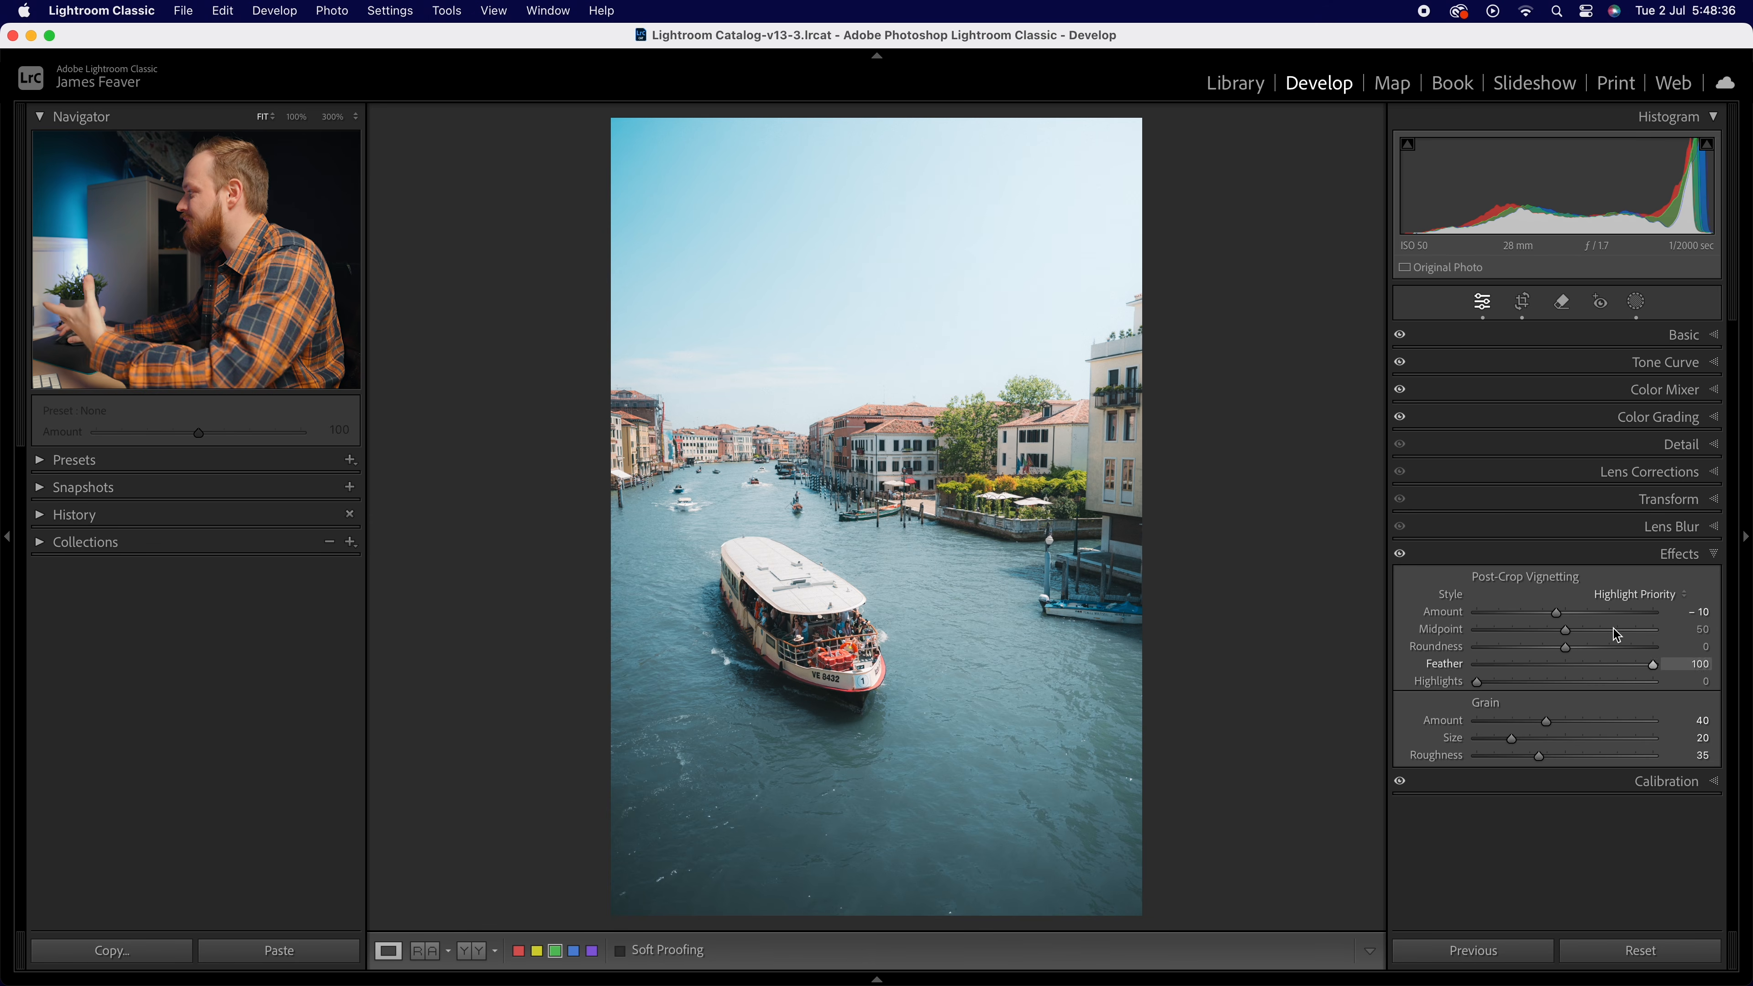
# Close the Effects settings and review the Basic tone and presence adjustments, particularly Clarity
pyautogui.click(1679, 555)
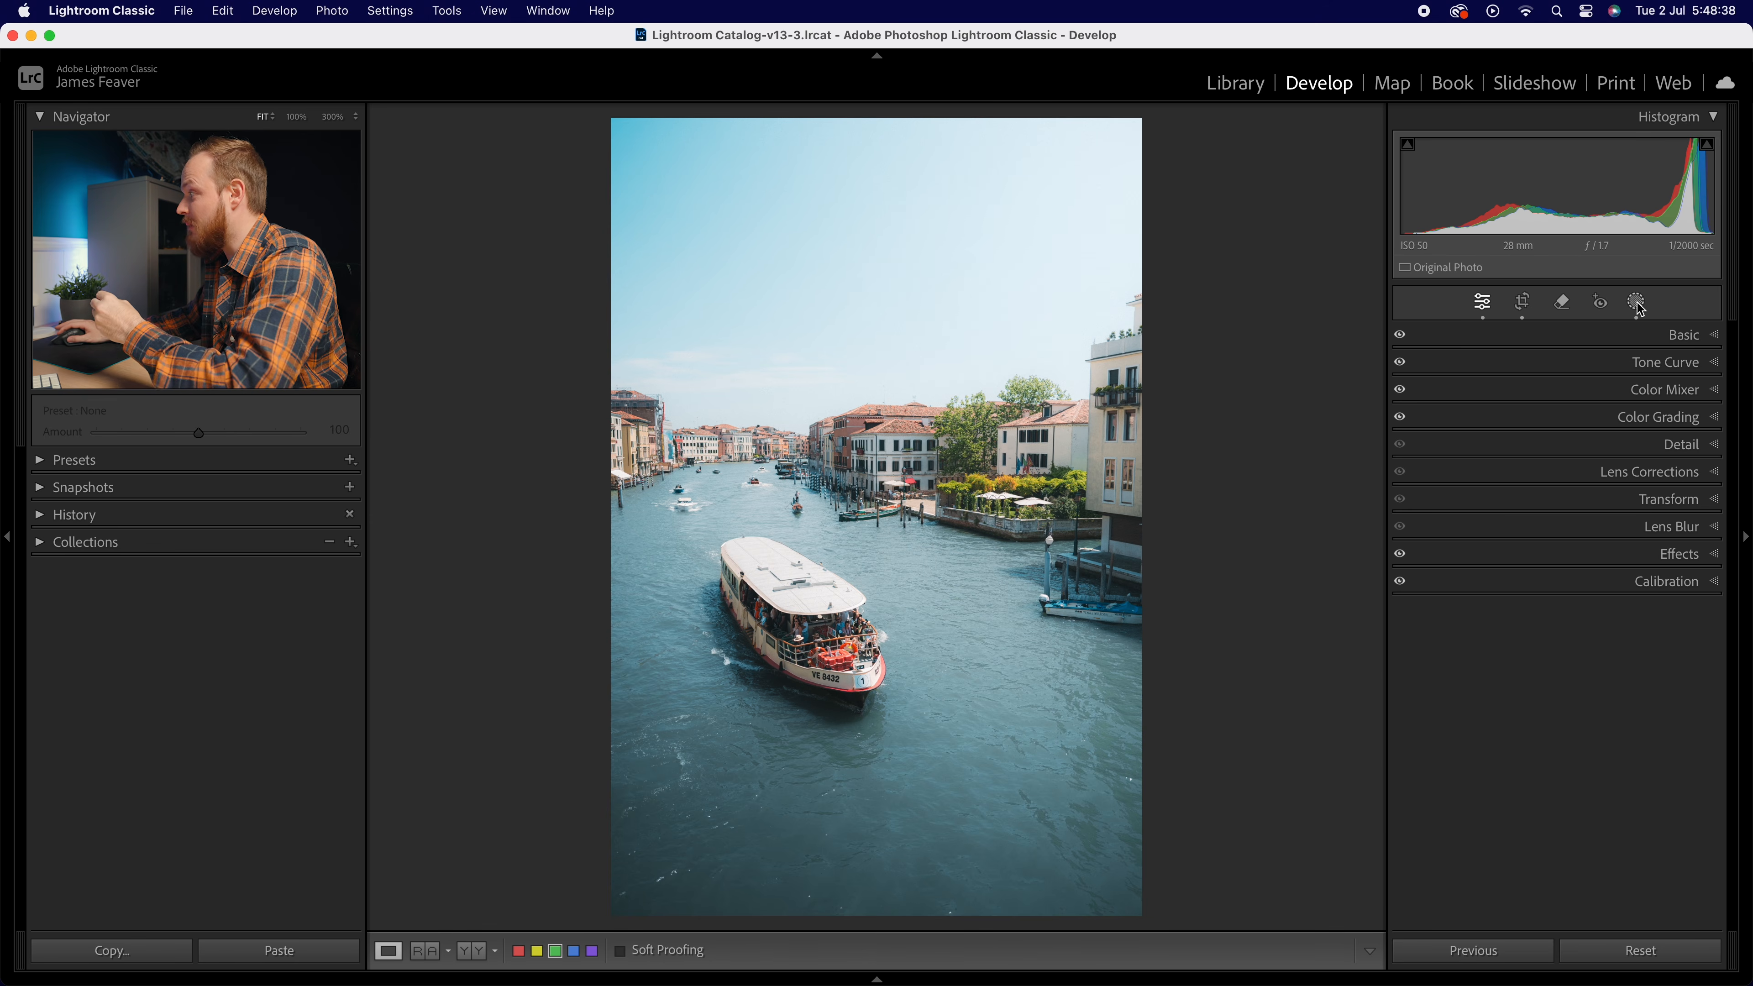
pyautogui.click(1684, 337)
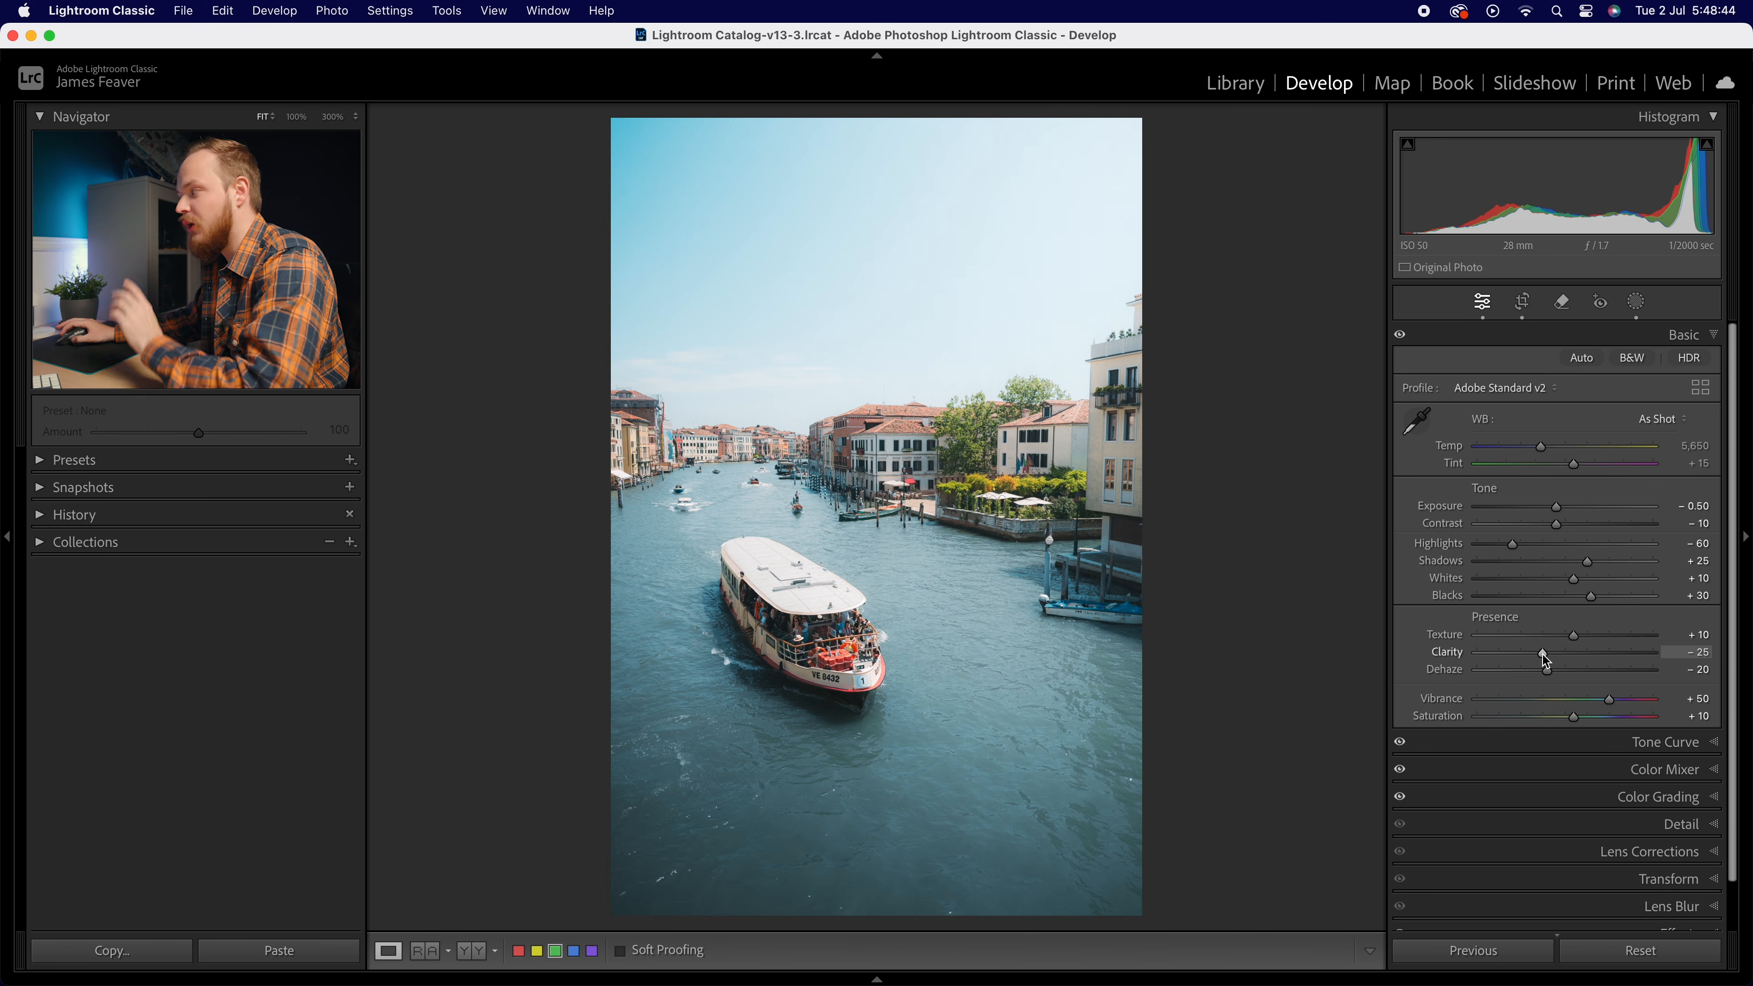
pyautogui.click(1678, 337)
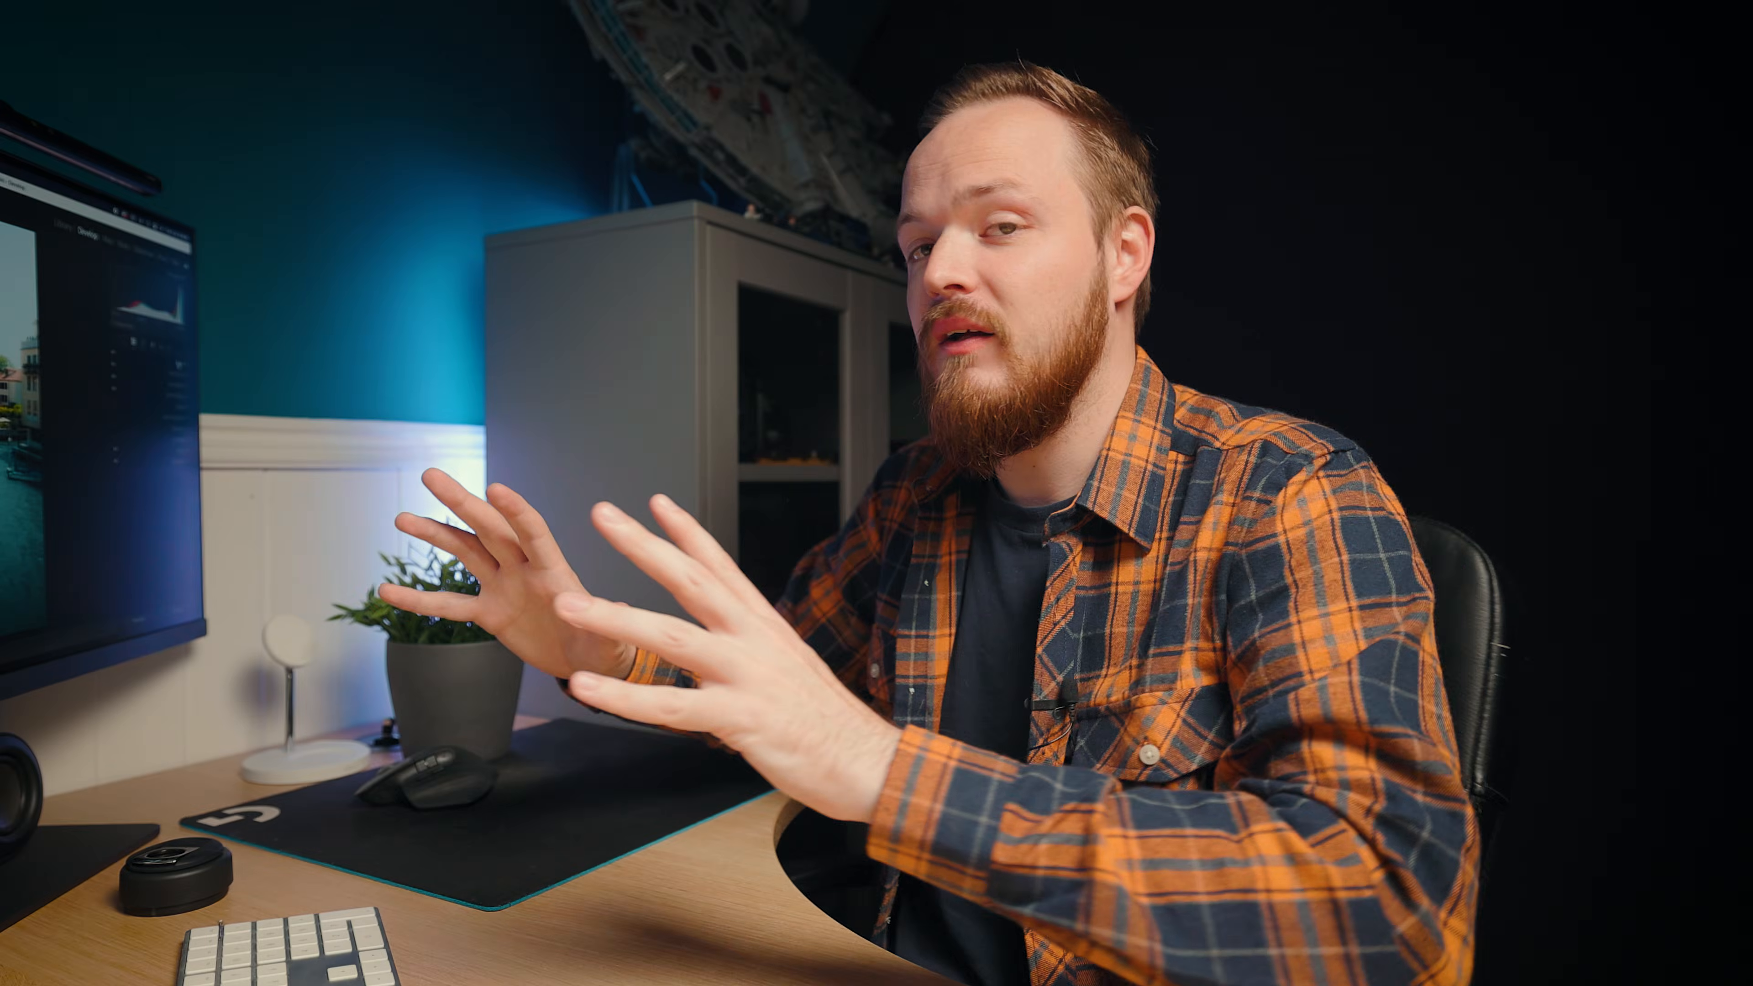